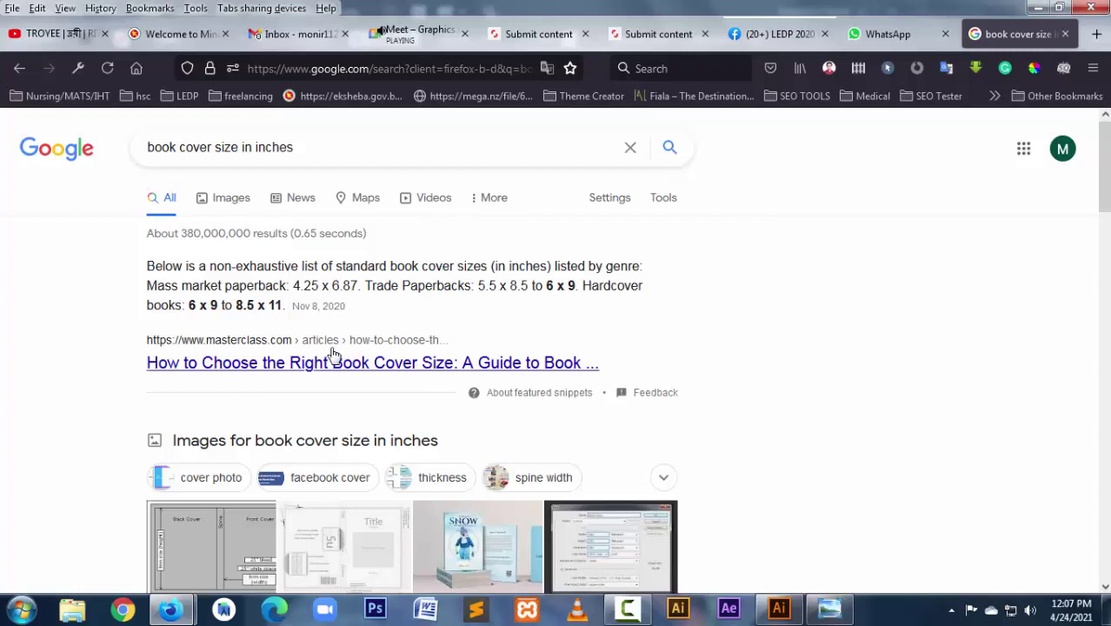
Step: Show the Google image results for 'book cover size in inches'
scroll(337, 379, down, 3)
scroll(250, 206, up, 2)
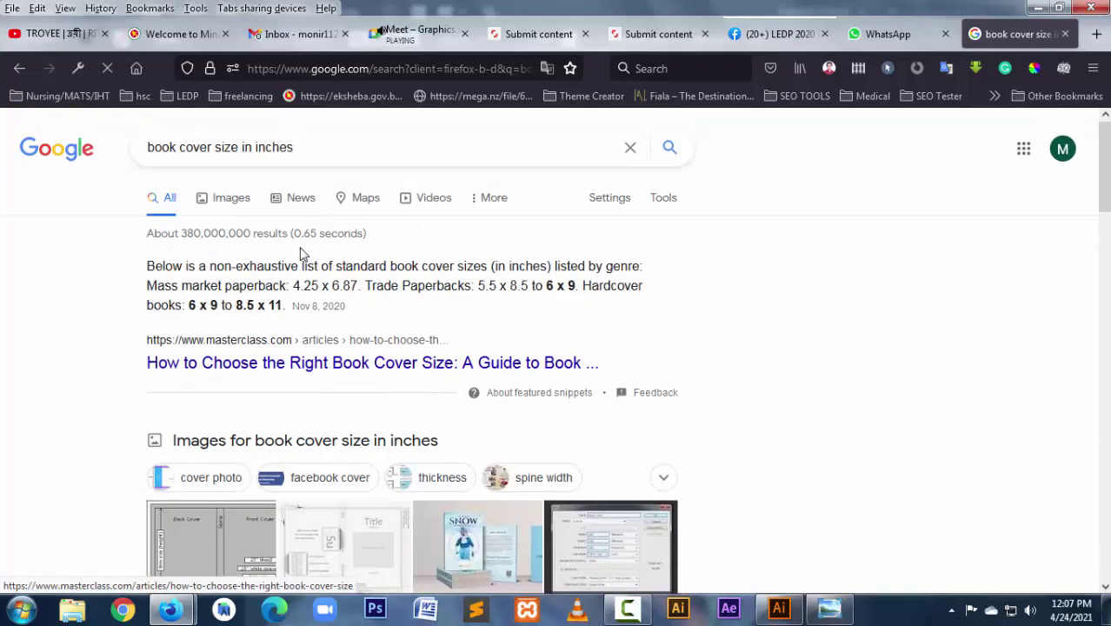
click(224, 211)
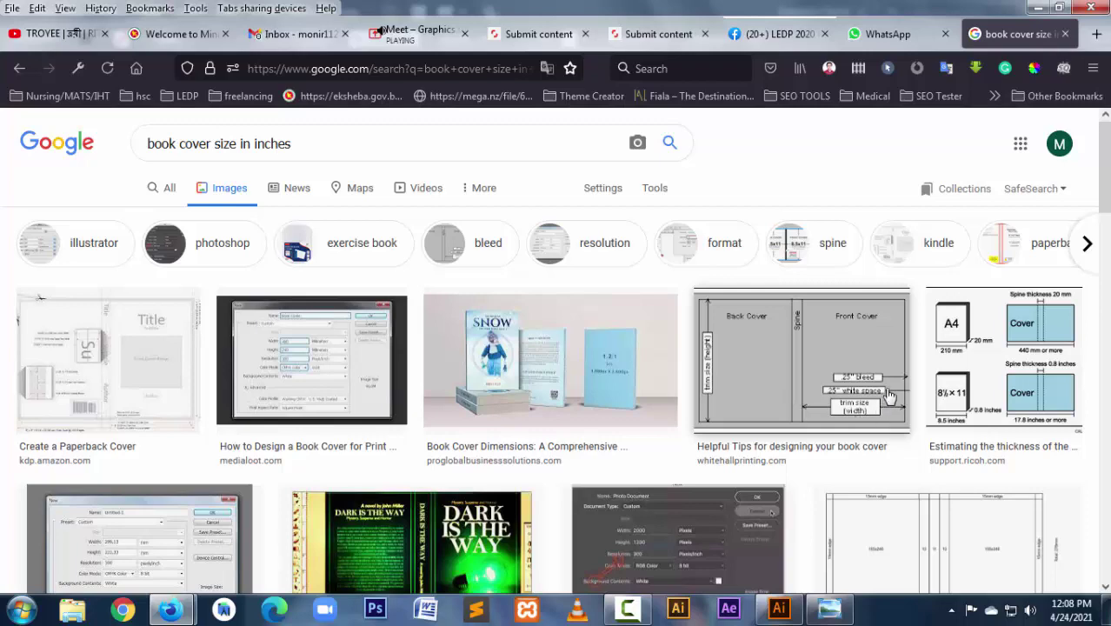
Step: Preview several cover layout diagrams, ending on Ricoh's 'Estimating the thickness of the spine'
click(831, 384)
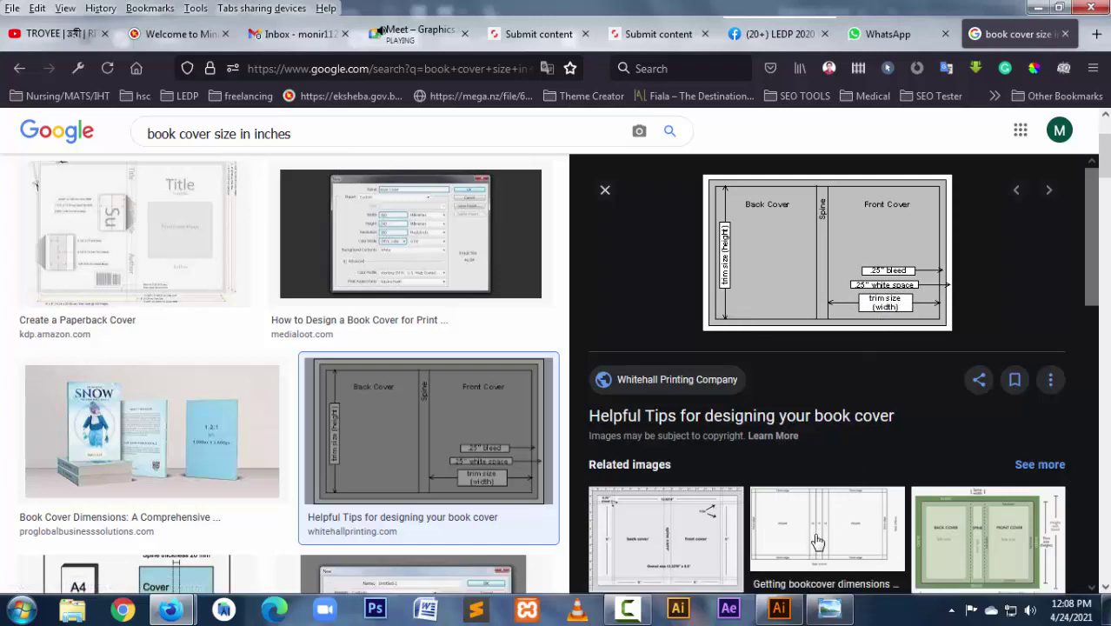
click(953, 560)
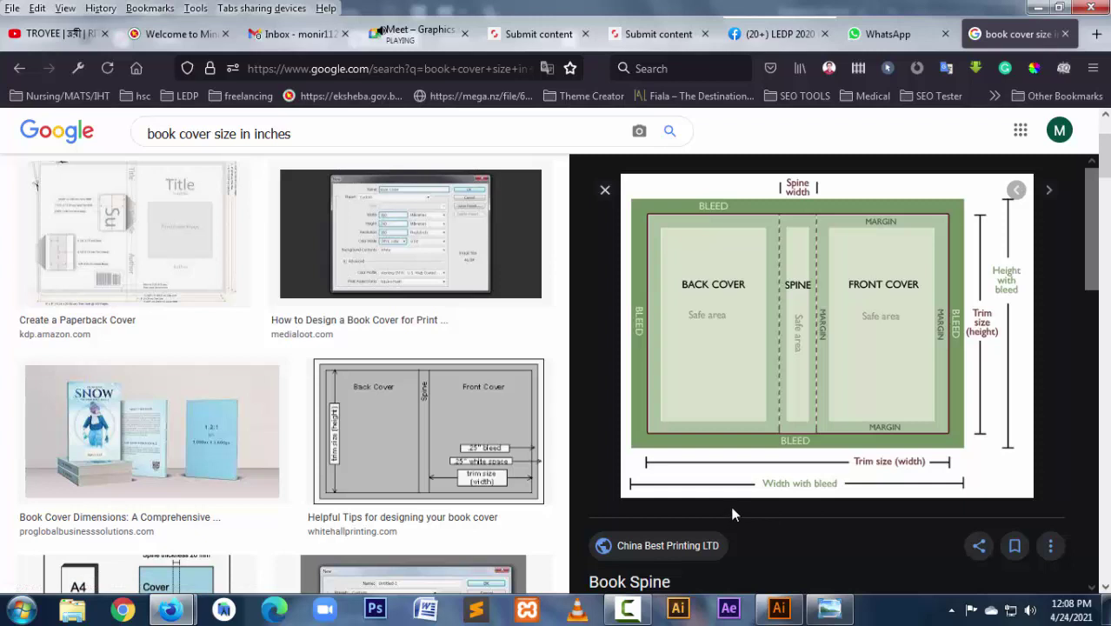
click(408, 266)
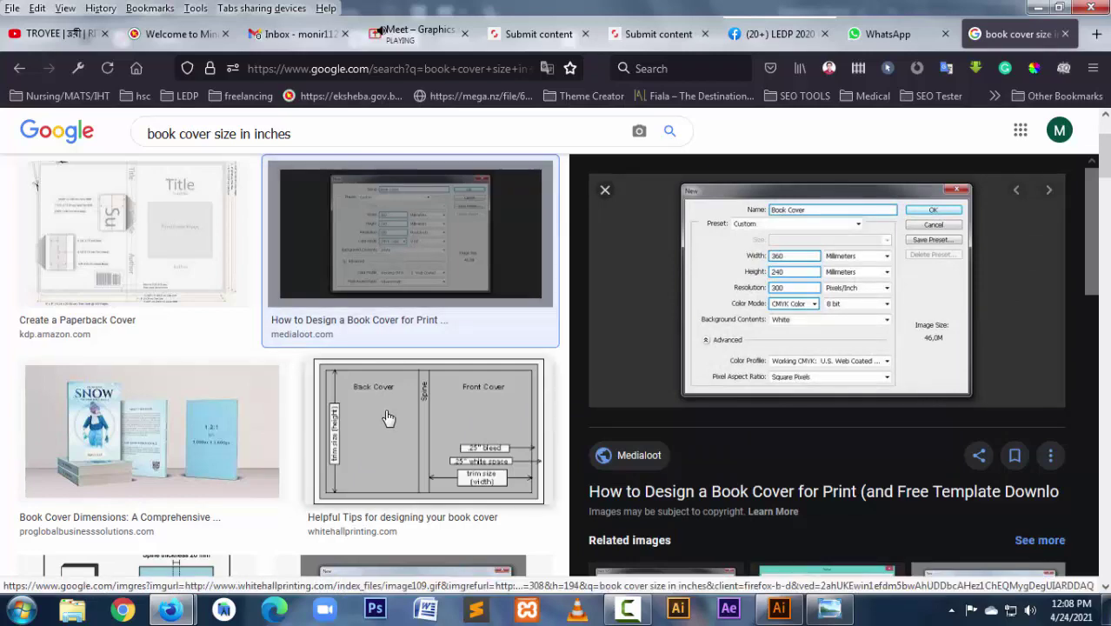
scroll(389, 423, down, 5)
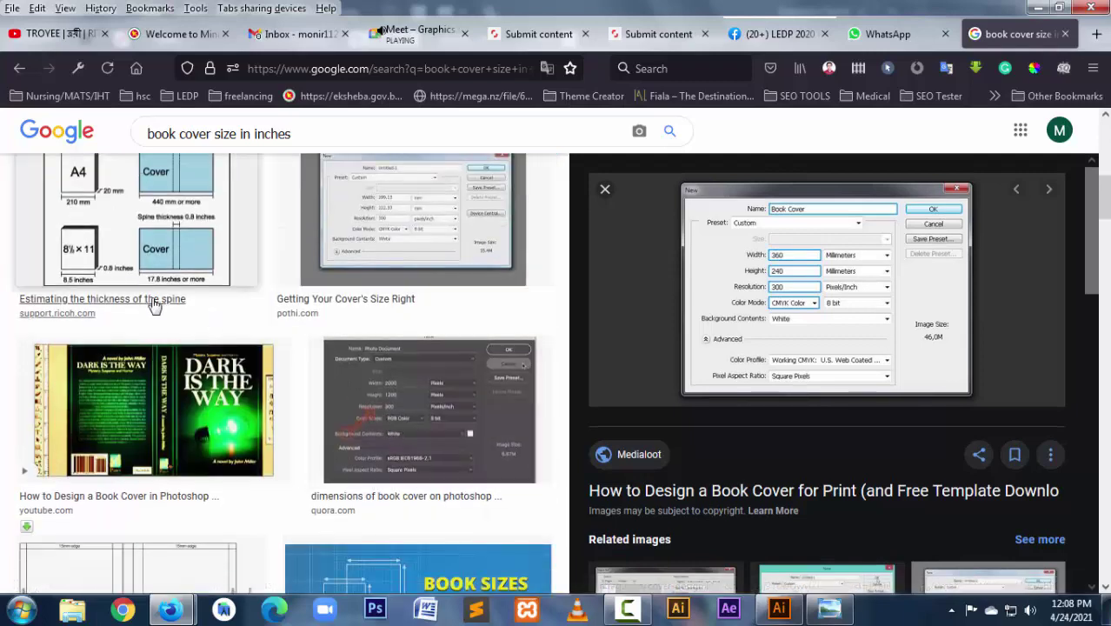
click(119, 241)
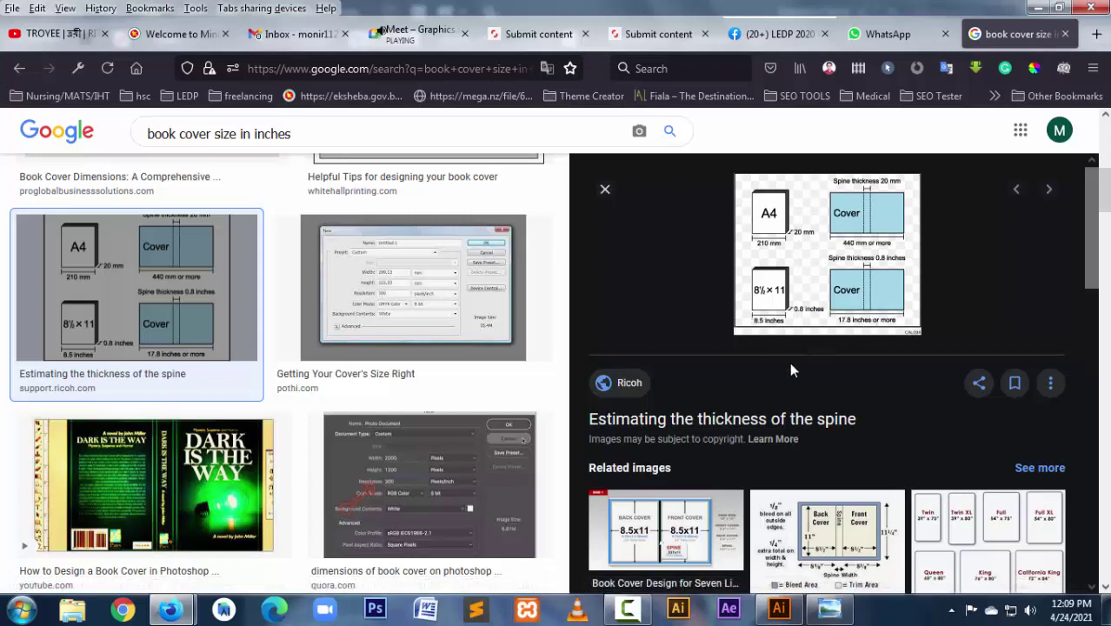
Step: Scroll the related images and enlarge the booksfactory.co.uk book-spine layout diagram
scroll(829, 554, down, 3)
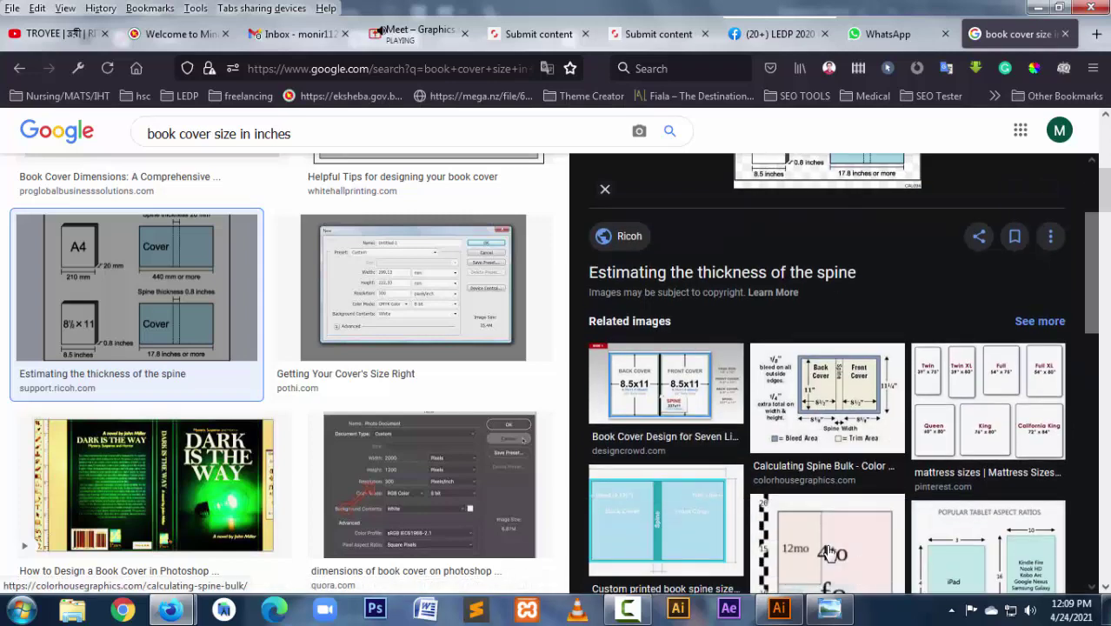
scroll(829, 553, down, 3)
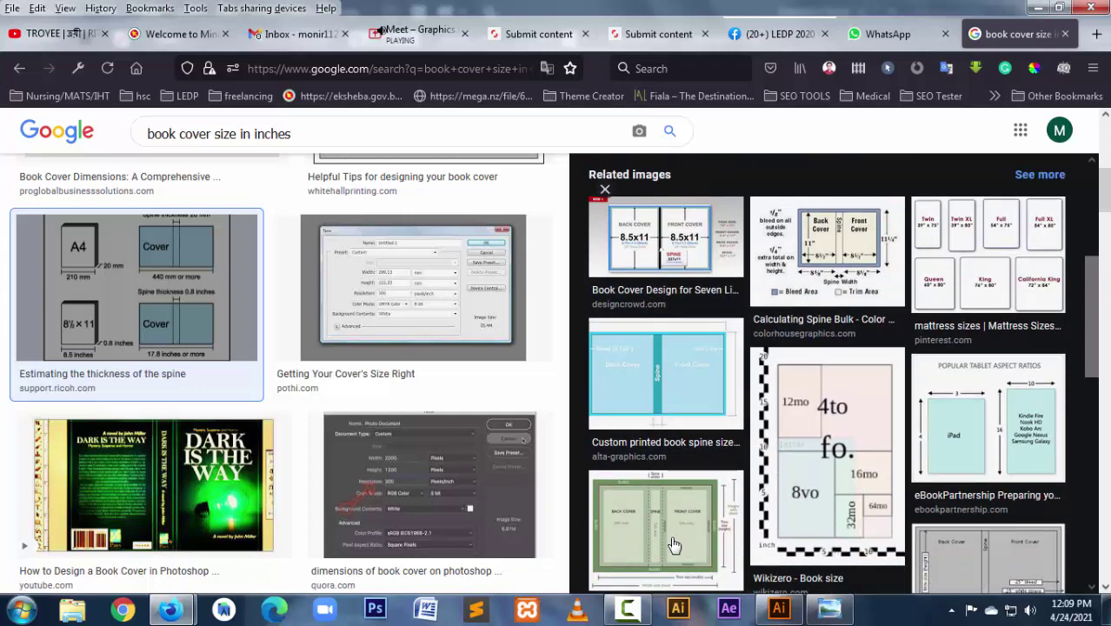
scroll(674, 545, down, 2)
scroll(674, 545, down, 3)
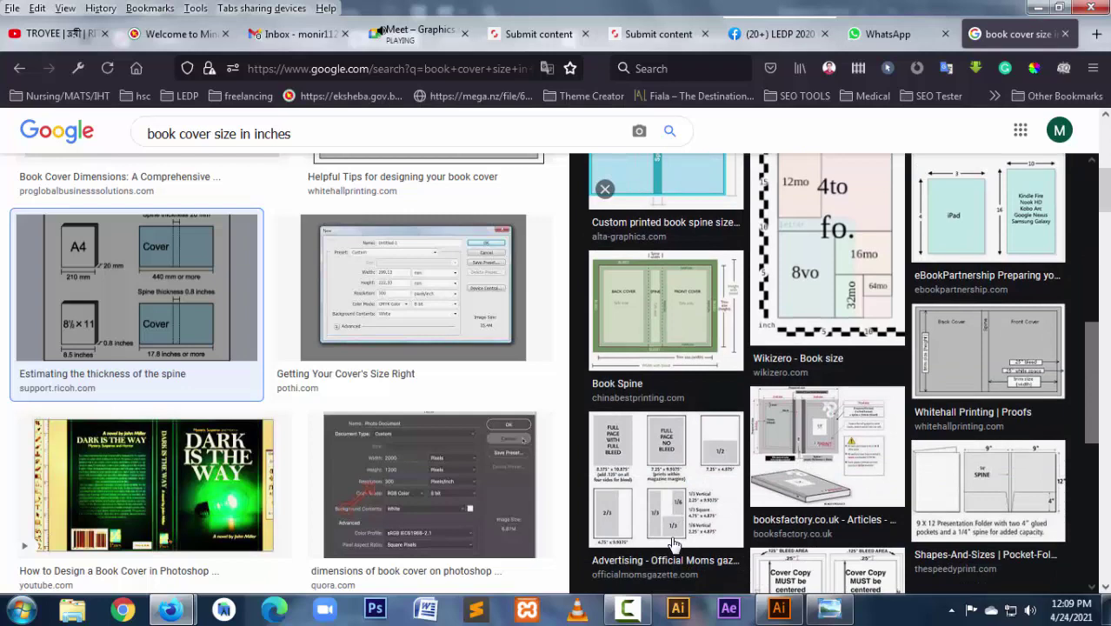
click(806, 454)
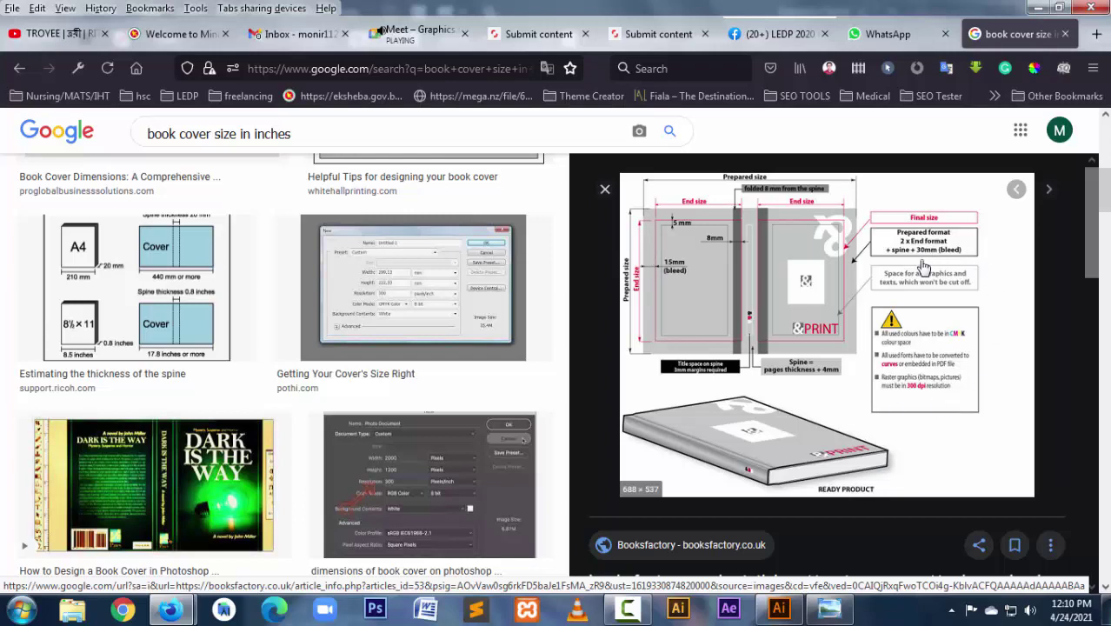
Step: Preview the Quora, YouTube and TeX cover-size diagrams, then bring Illustrator forward
click(436, 512)
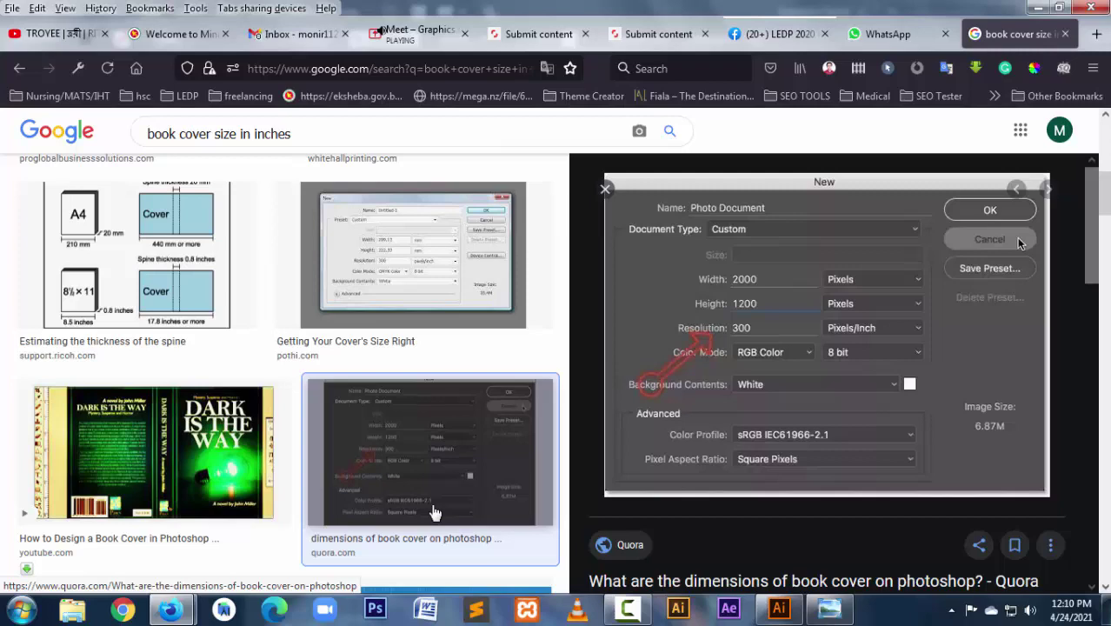
click(104, 466)
scroll(168, 461, down, 3)
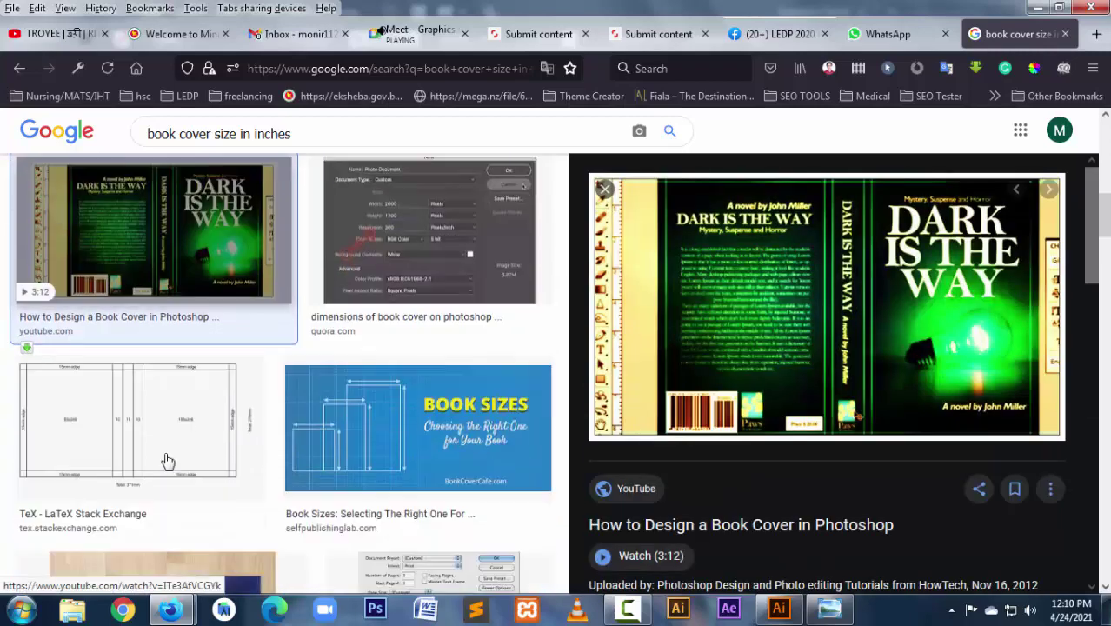
click(201, 423)
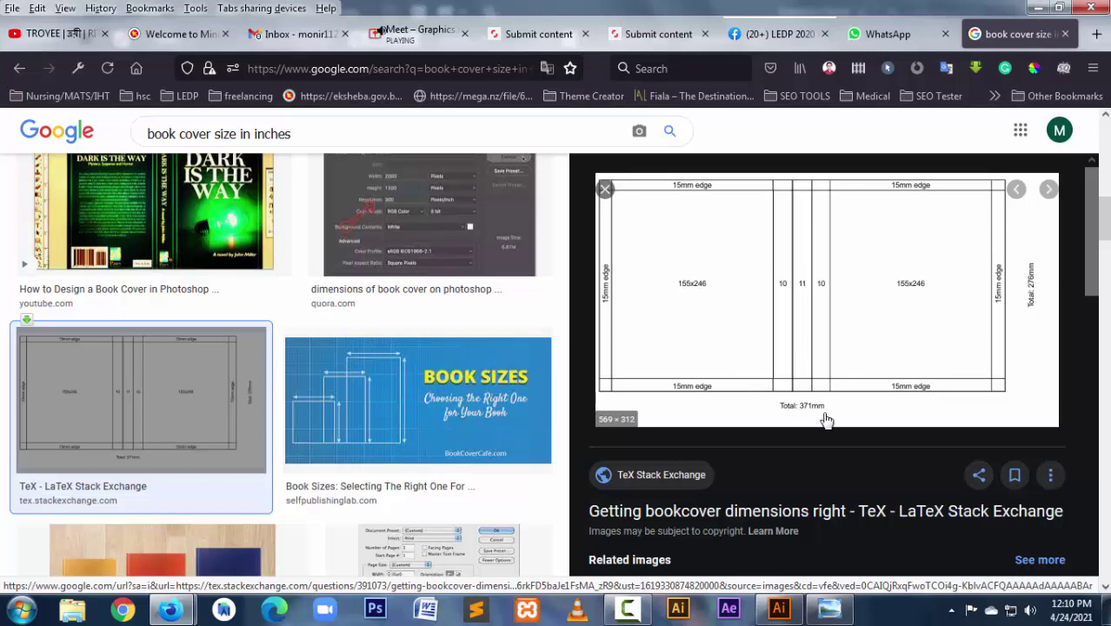
click(779, 608)
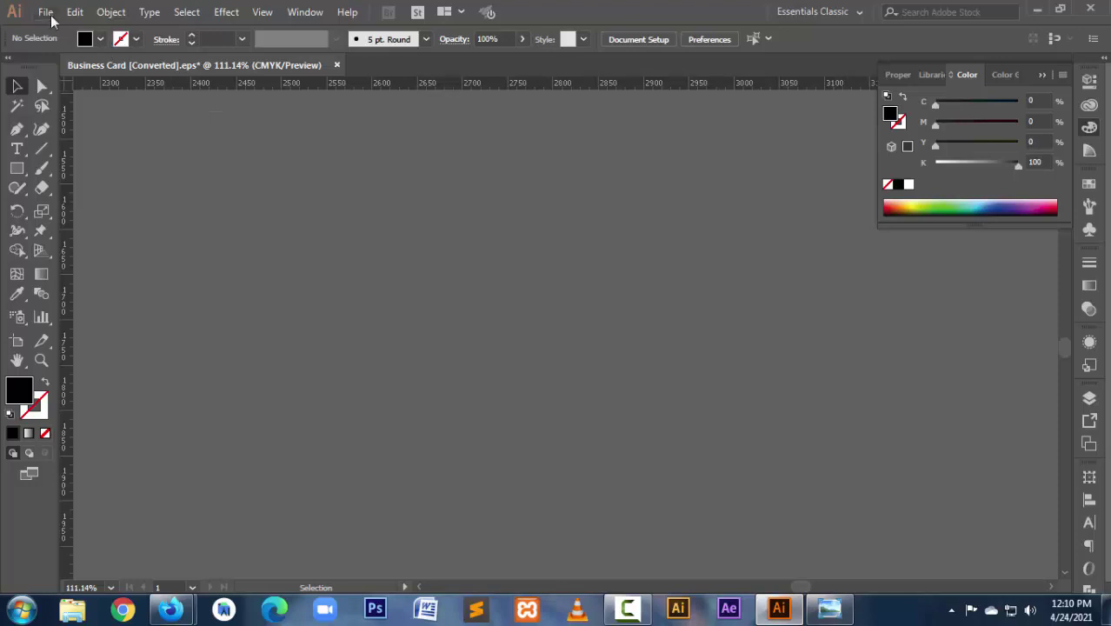
Step: Configure a new A4 landscape print document (297 × 210 mm) with 15 mm bleed on all sides
click(46, 13)
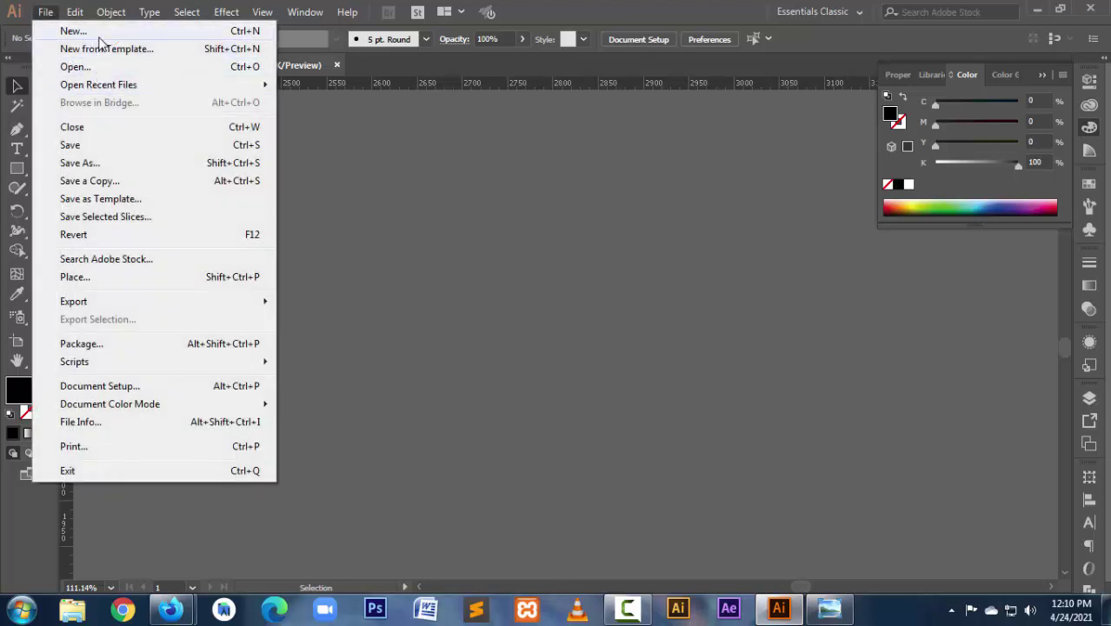
key(Escape)
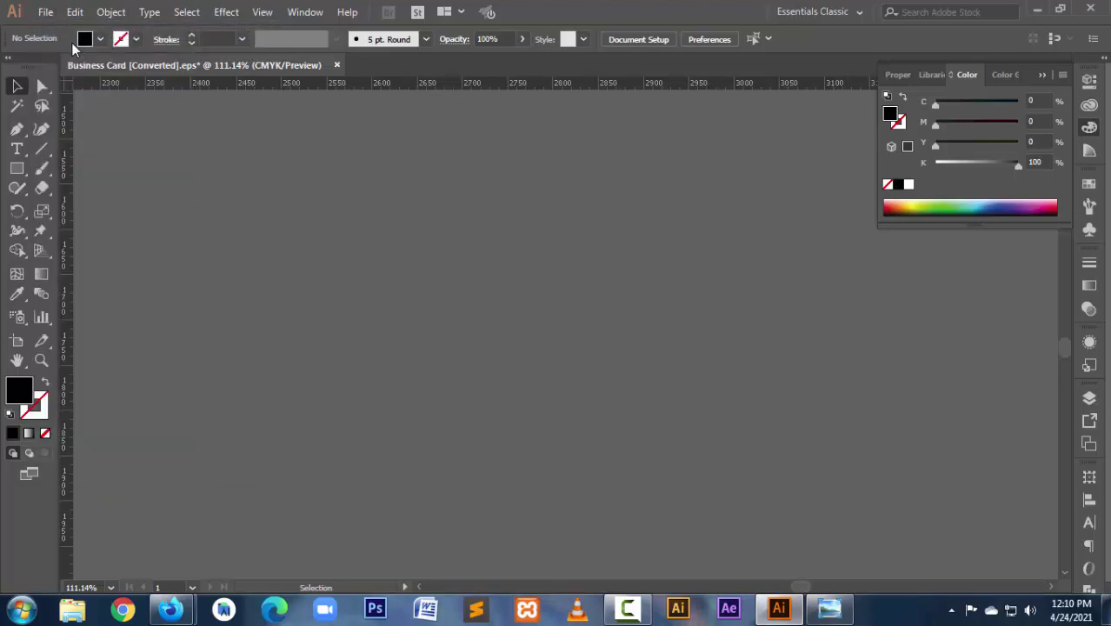
key(ctrl+n)
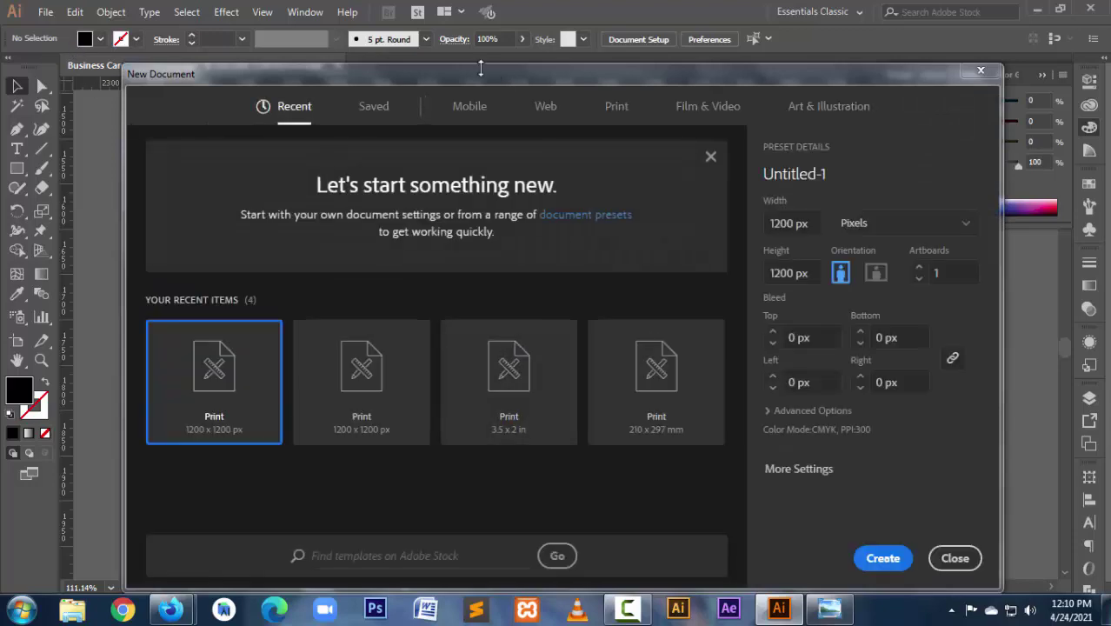
click(615, 108)
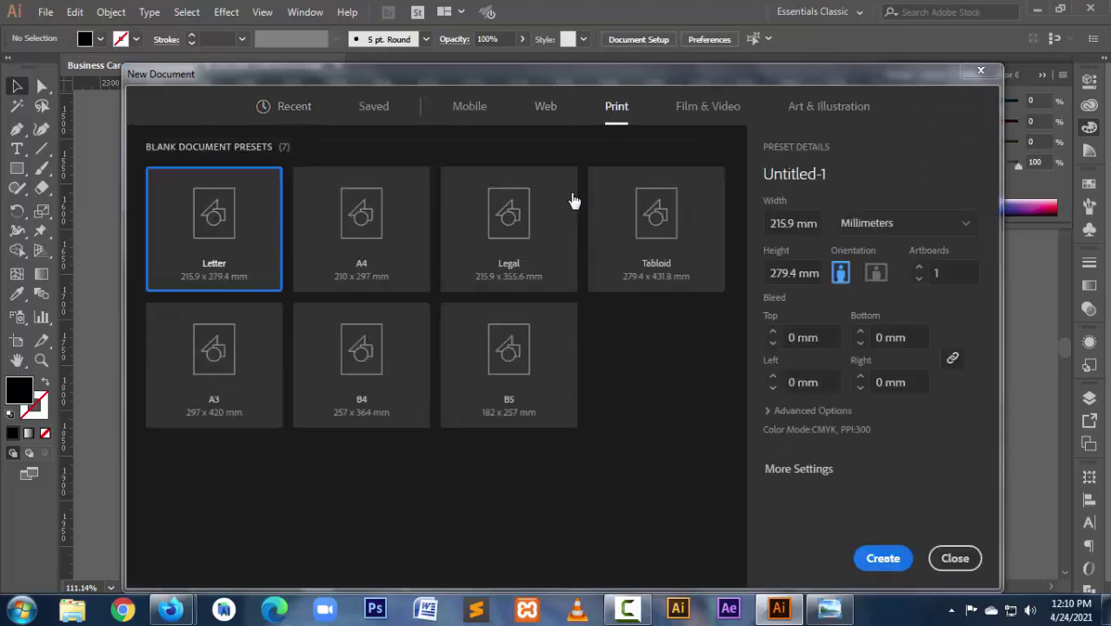
click(362, 247)
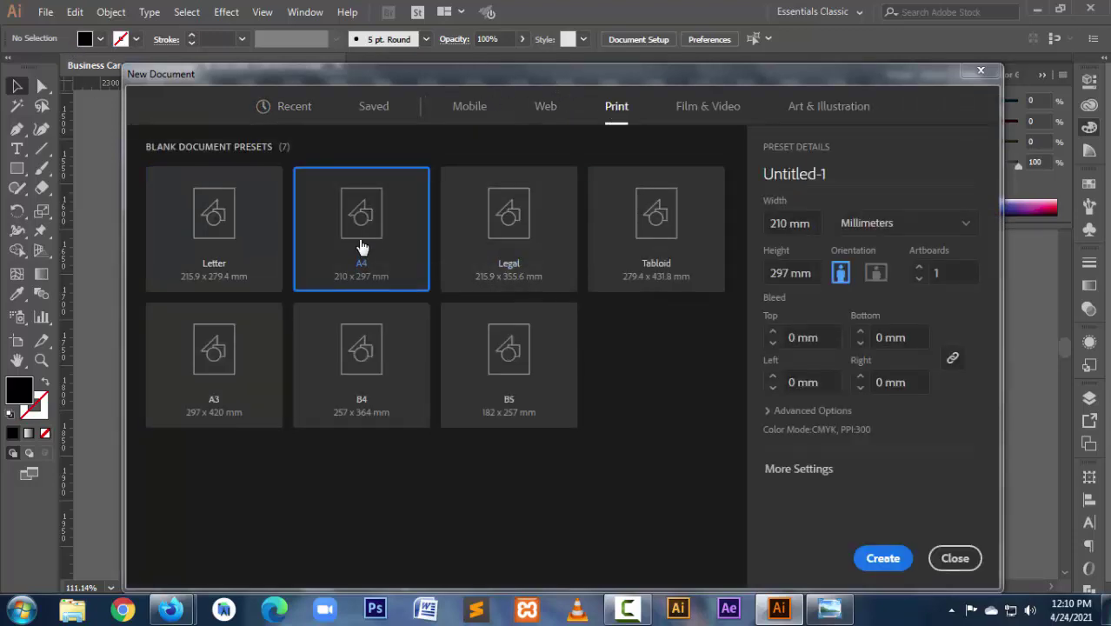
click(877, 275)
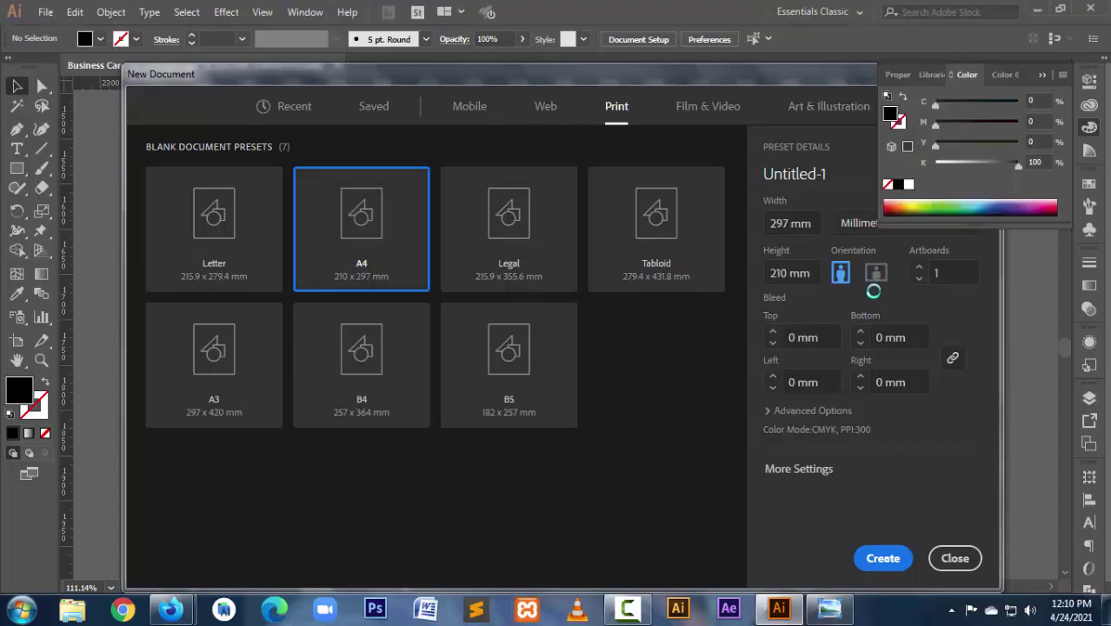
double_click(788, 341)
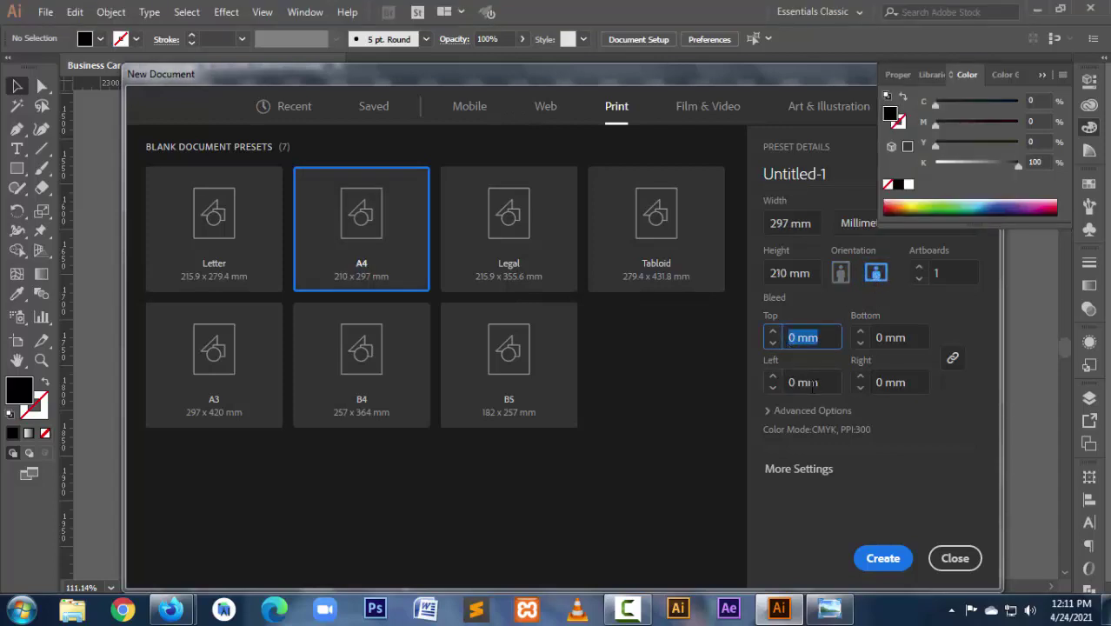
text(15)
click(819, 383)
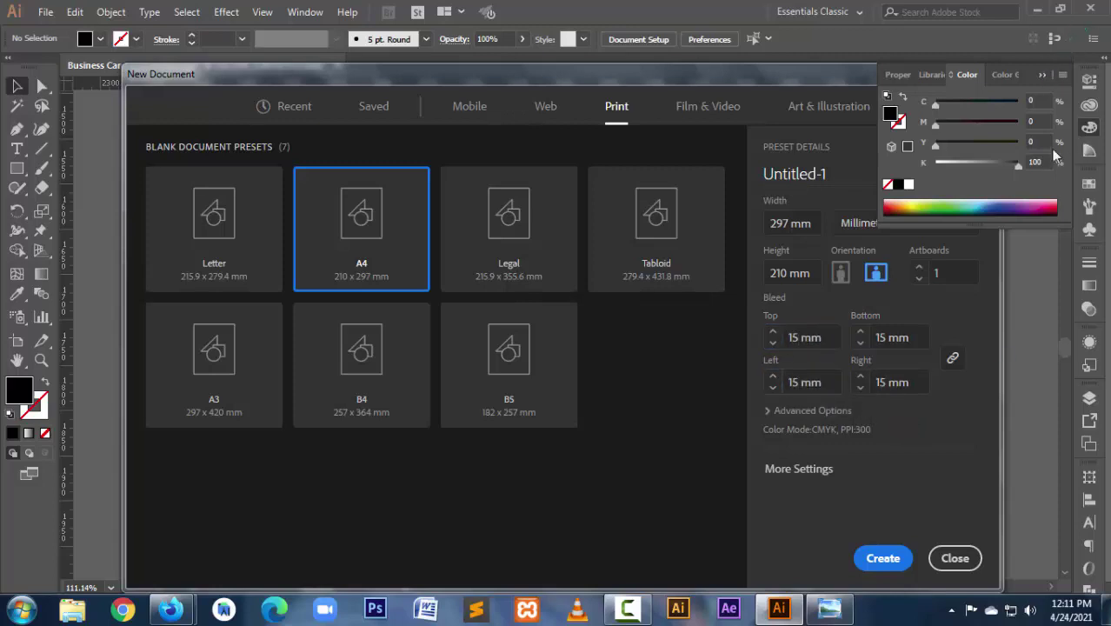
Step: Name the new document 'Book cover'
click(772, 84)
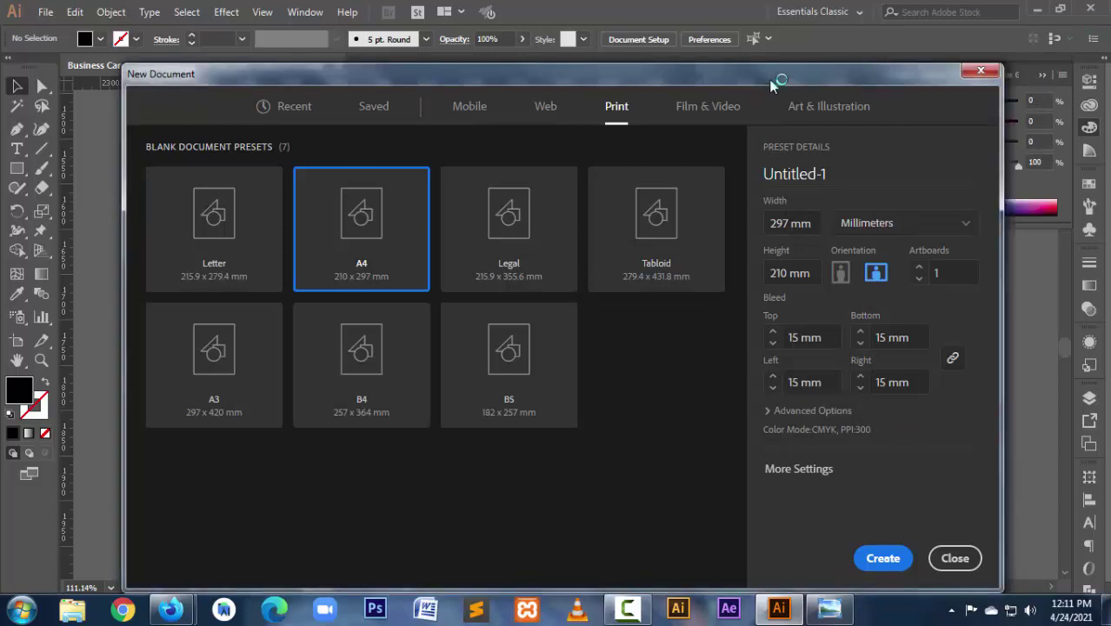
click(825, 178)
text(Bo)
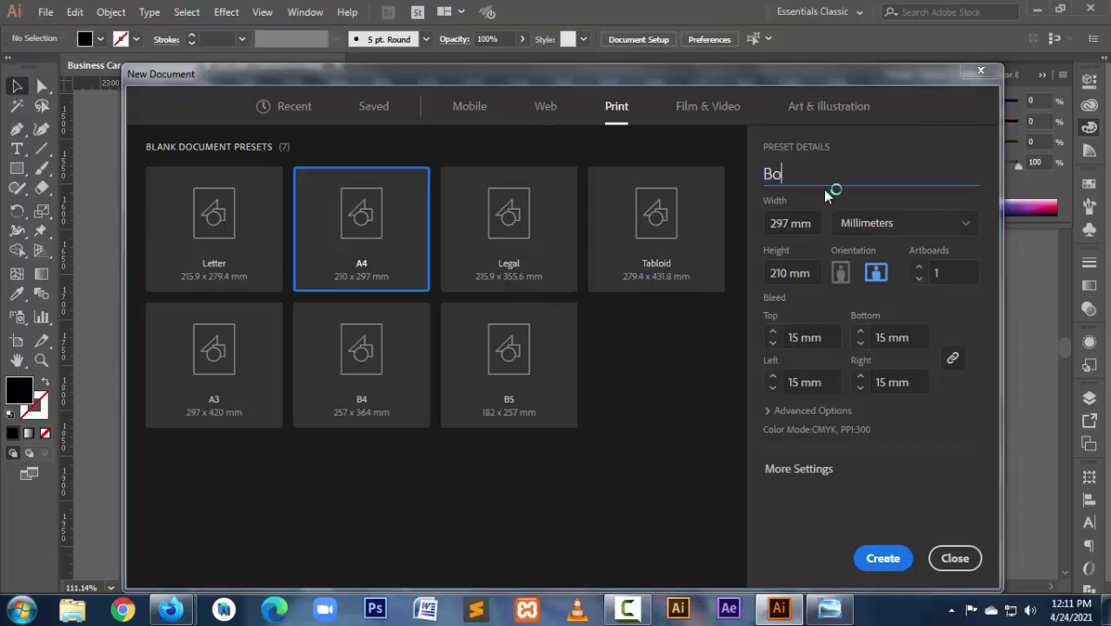
text(ok co)
text(ver)
Step: Set the page size to 267 × 180 mm and create the document
click(789, 224)
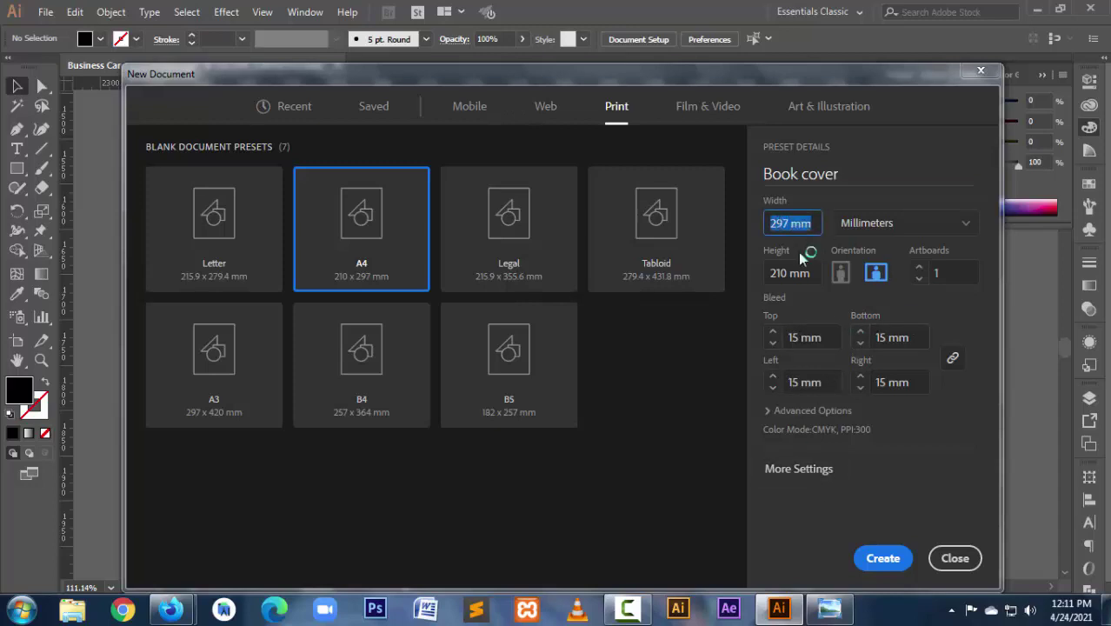
click(782, 223)
text(6)
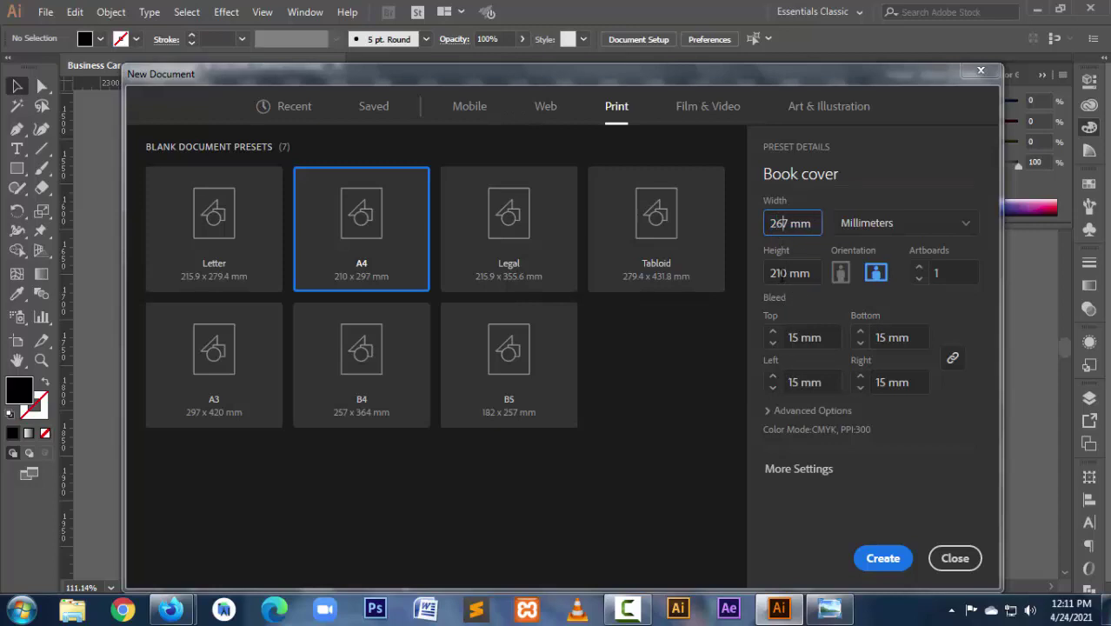
click(786, 275)
click(786, 274)
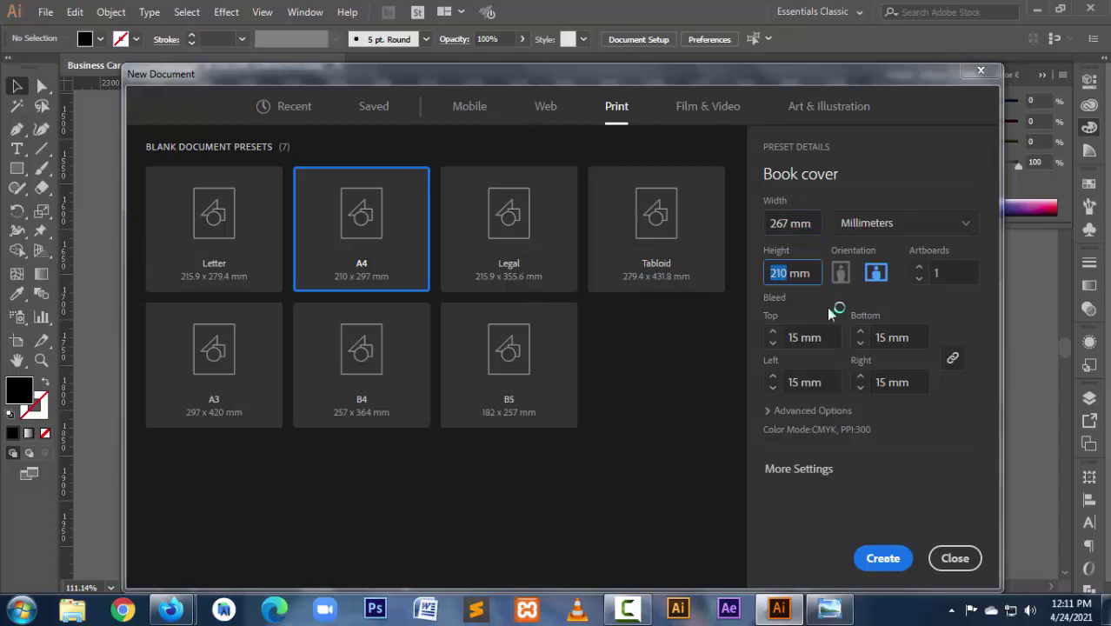
text(18)
text(0)
click(872, 557)
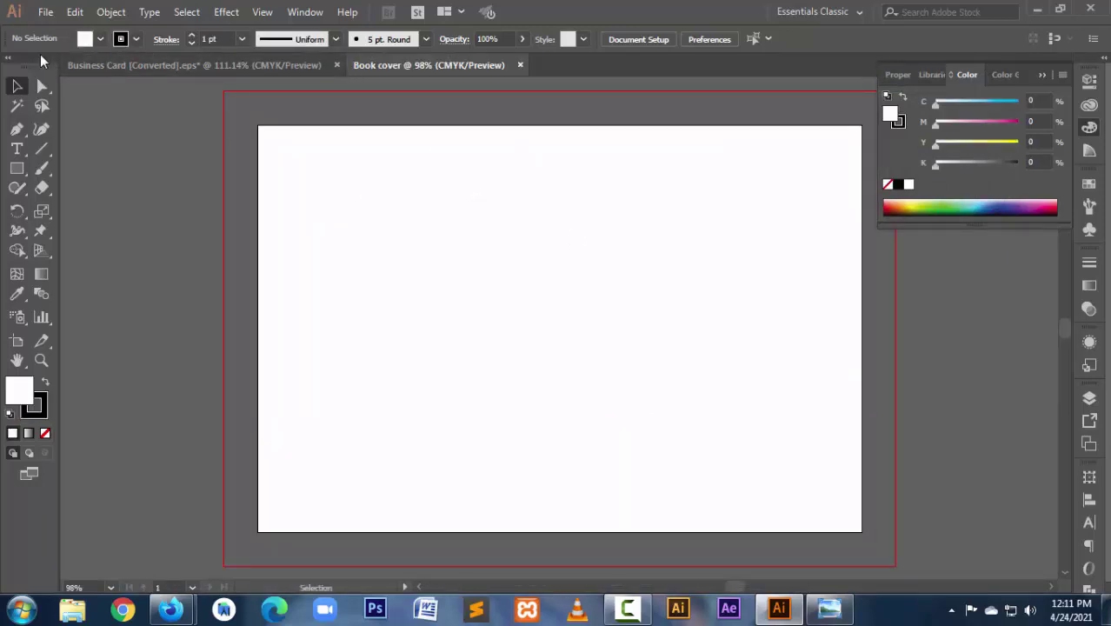
click(45, 12)
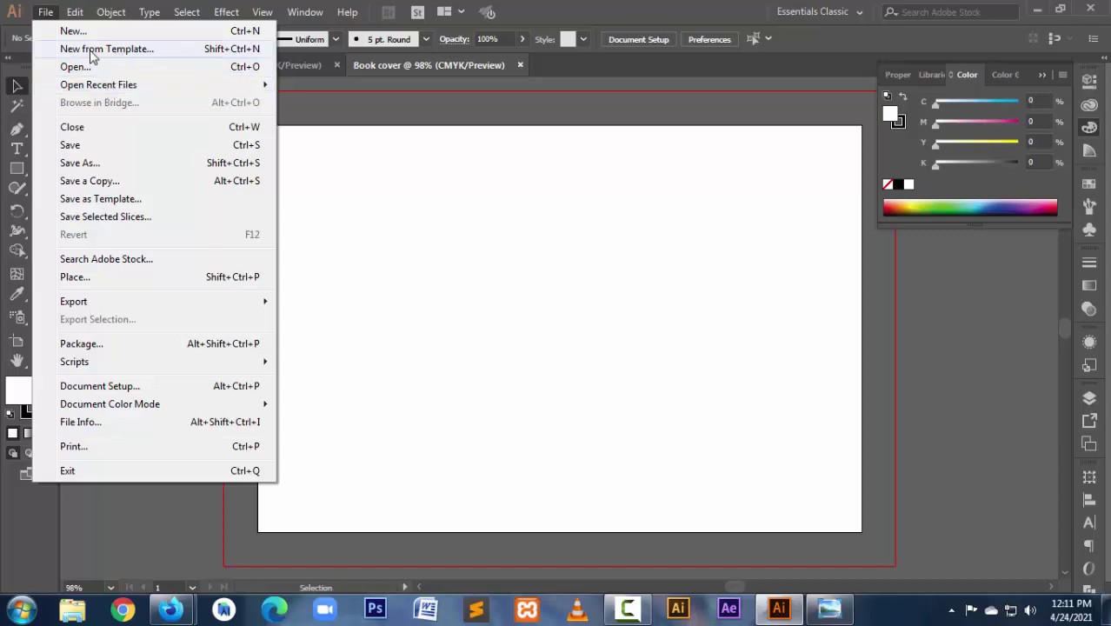
Step: Open the Blank Templates folder and browse the Labels, Promotional and Website templates
click(124, 50)
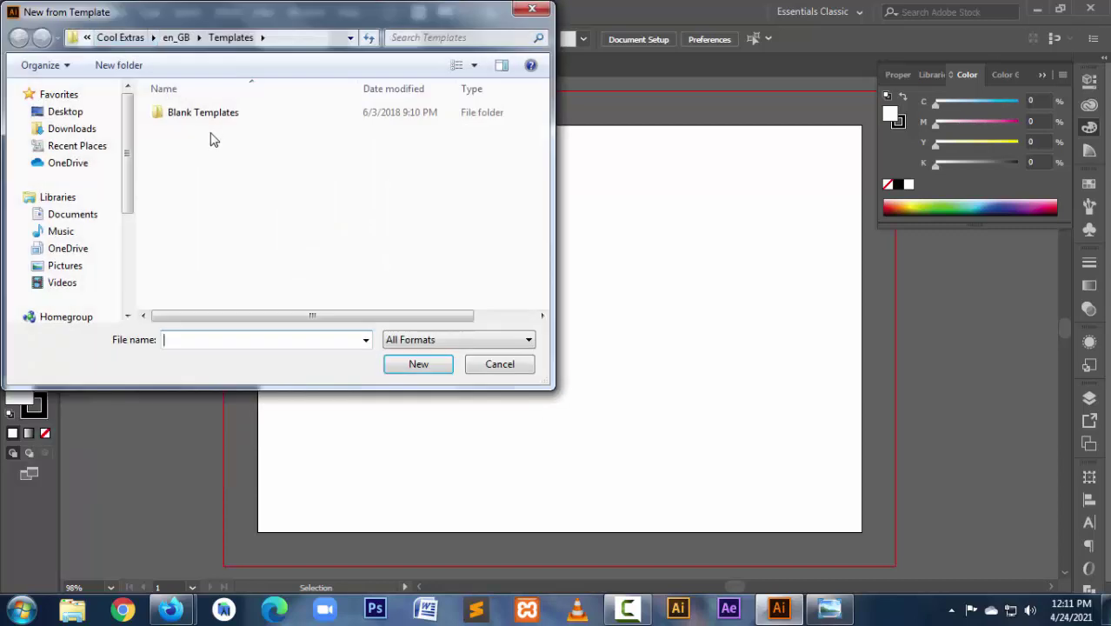
double_click(208, 116)
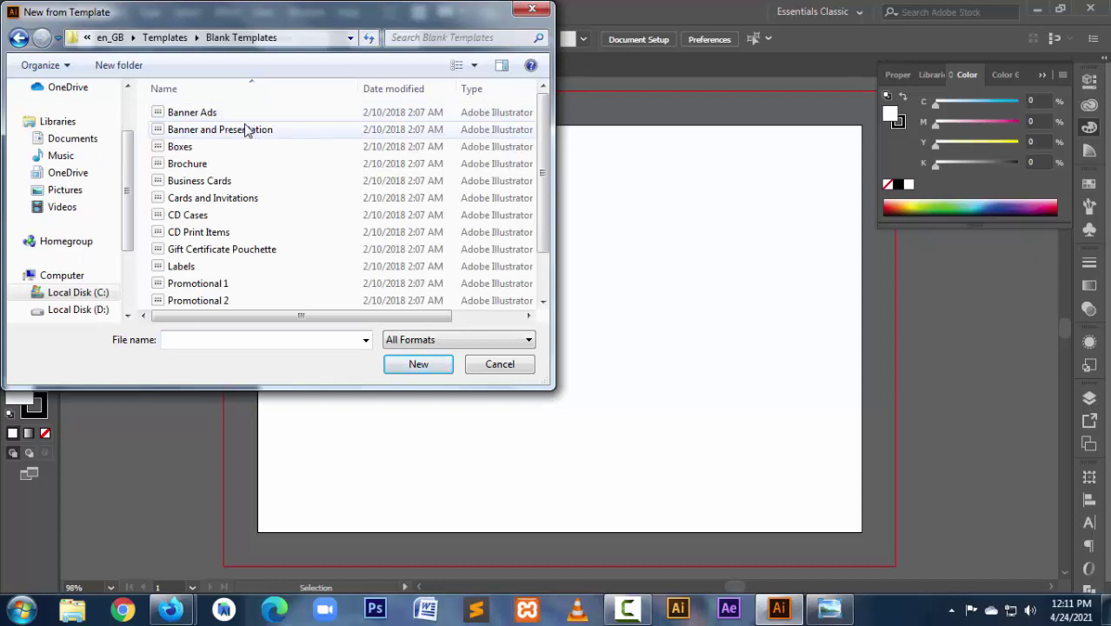
click(242, 270)
scroll(243, 278, down, 1)
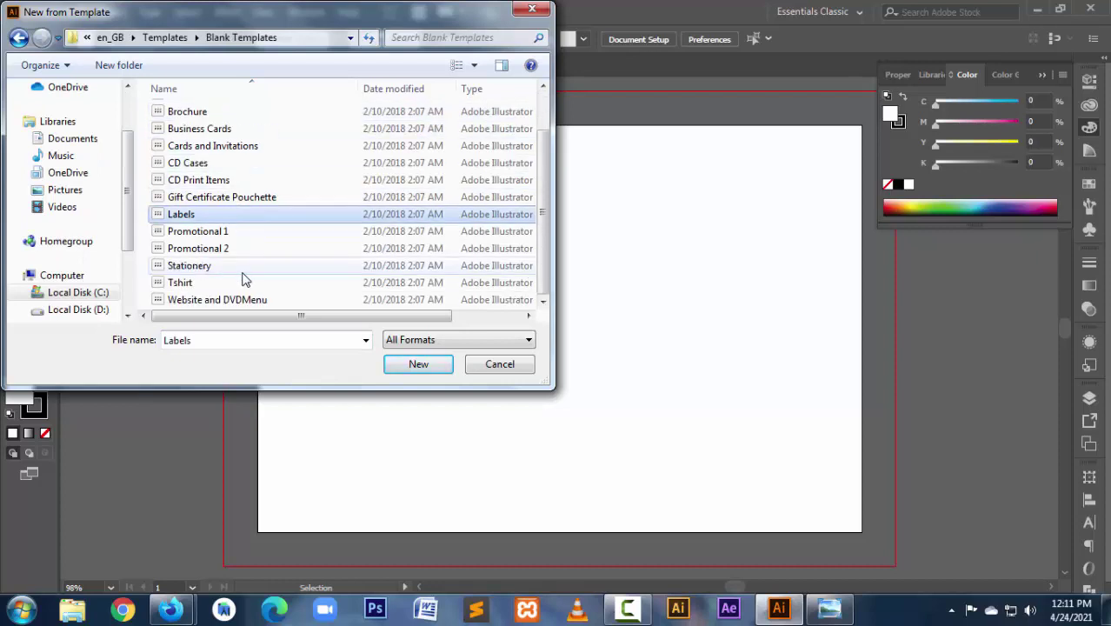
click(222, 300)
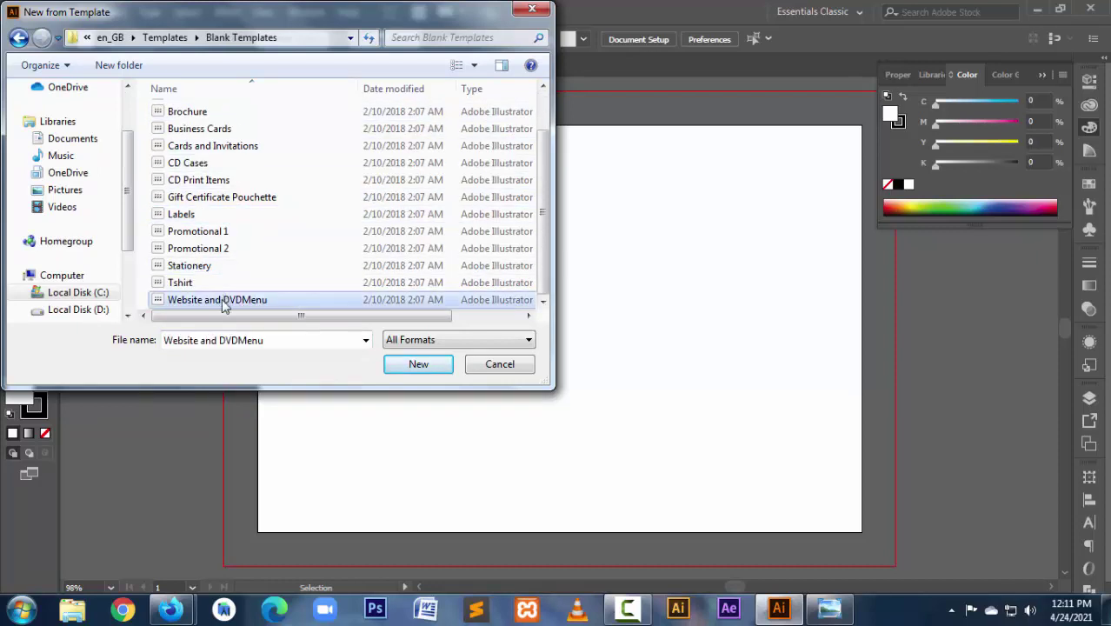
click(207, 283)
click(224, 268)
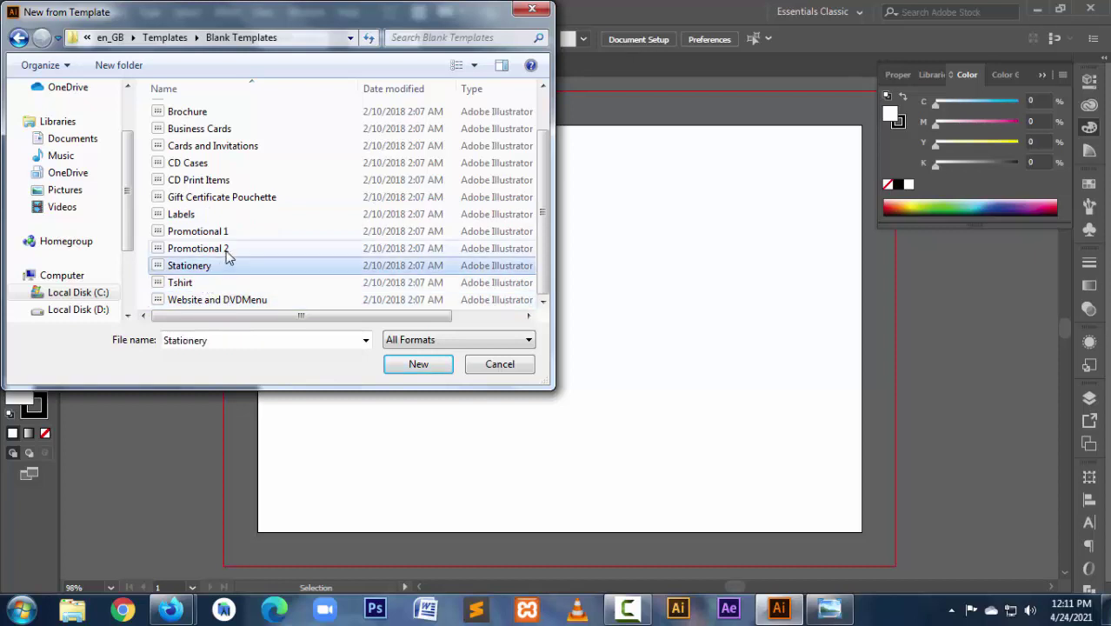
click(226, 245)
click(225, 232)
scroll(261, 252, up, 1)
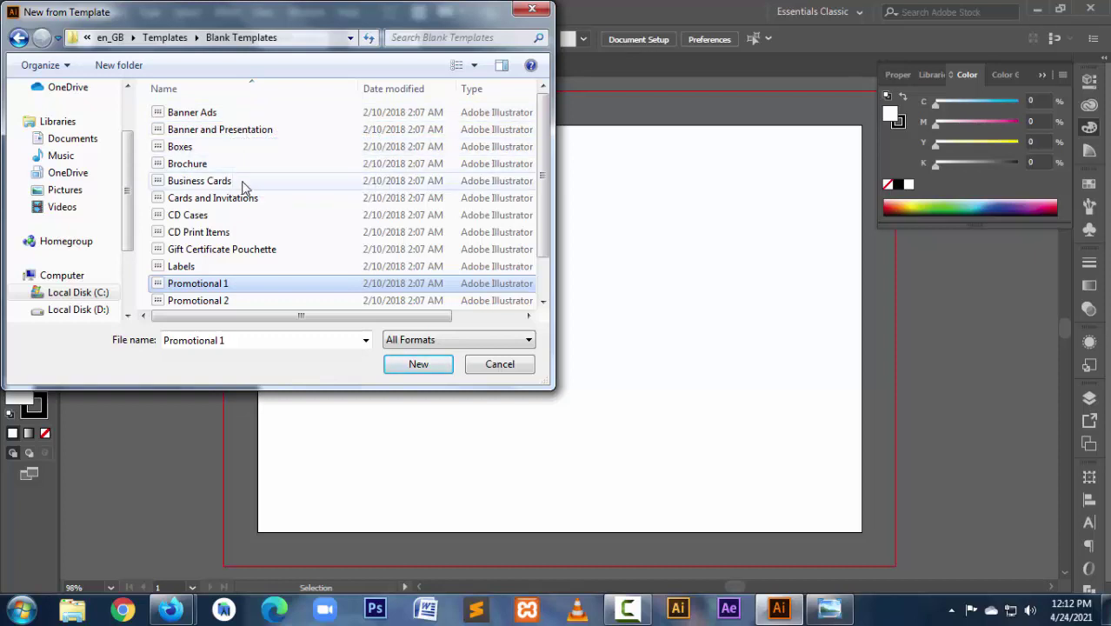
Step: Compare the remaining templates and create a new document from the Boxes template
click(263, 266)
click(260, 285)
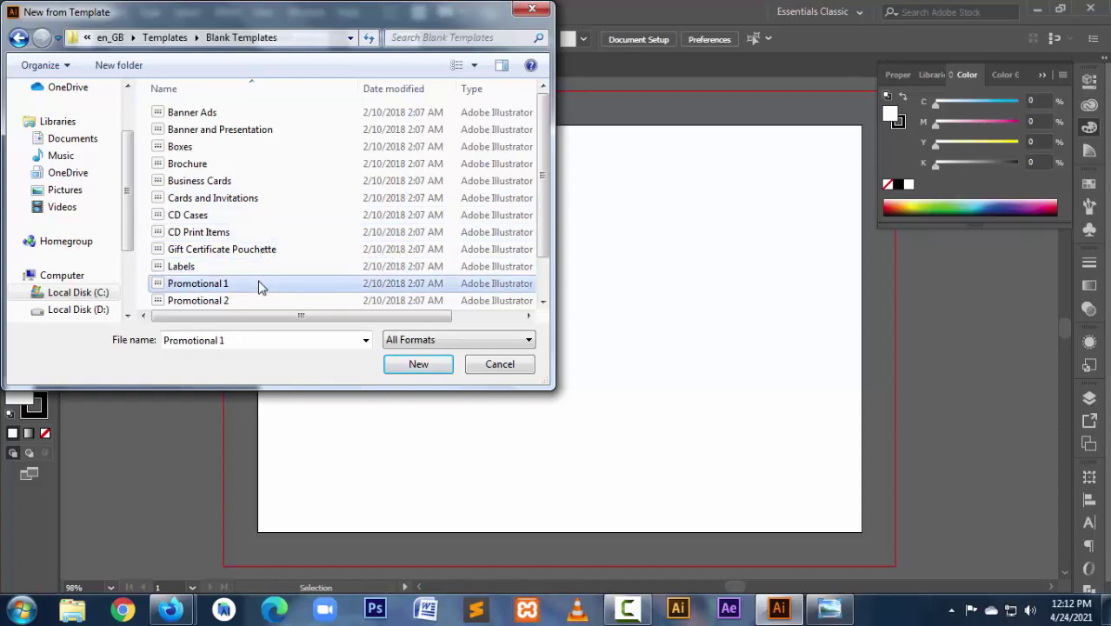
click(261, 299)
scroll(261, 299, down, 1)
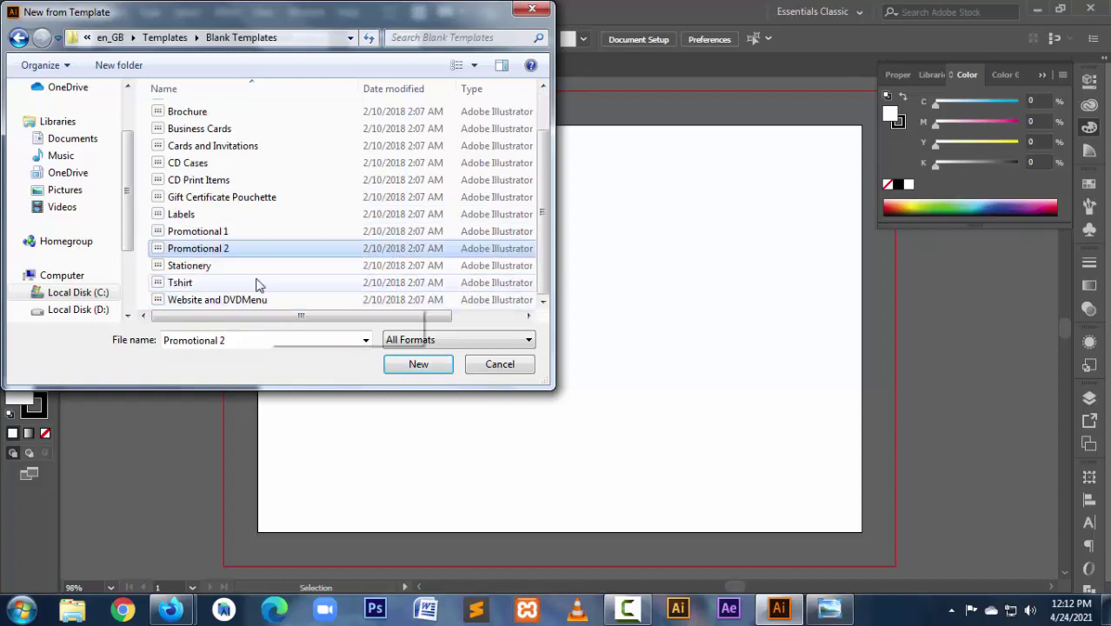
click(248, 267)
click(244, 284)
click(278, 300)
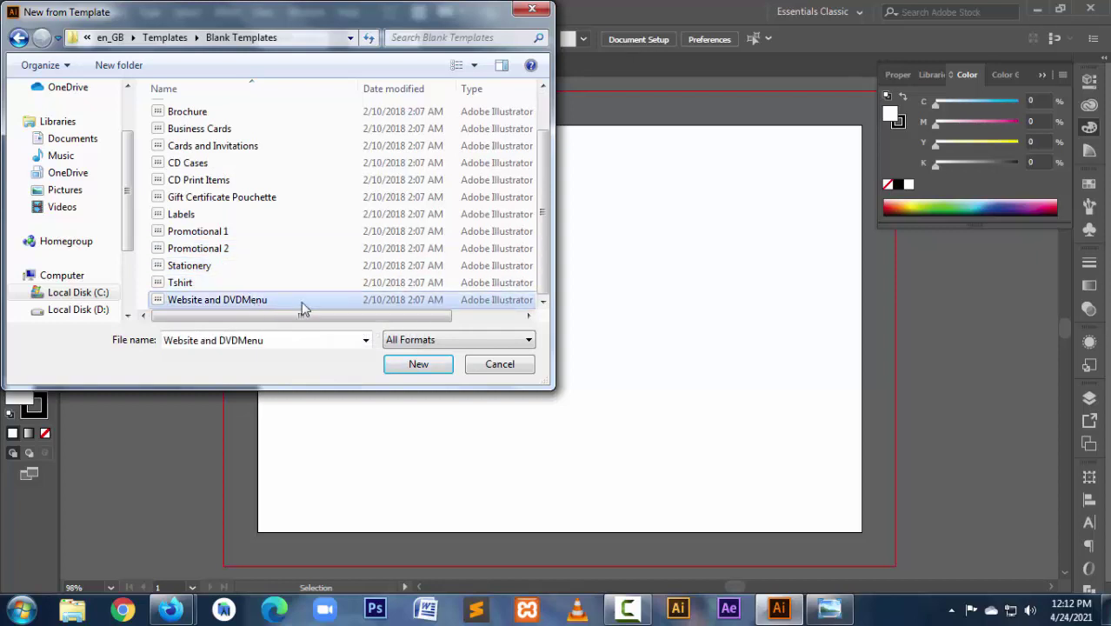
scroll(330, 302, up, 1)
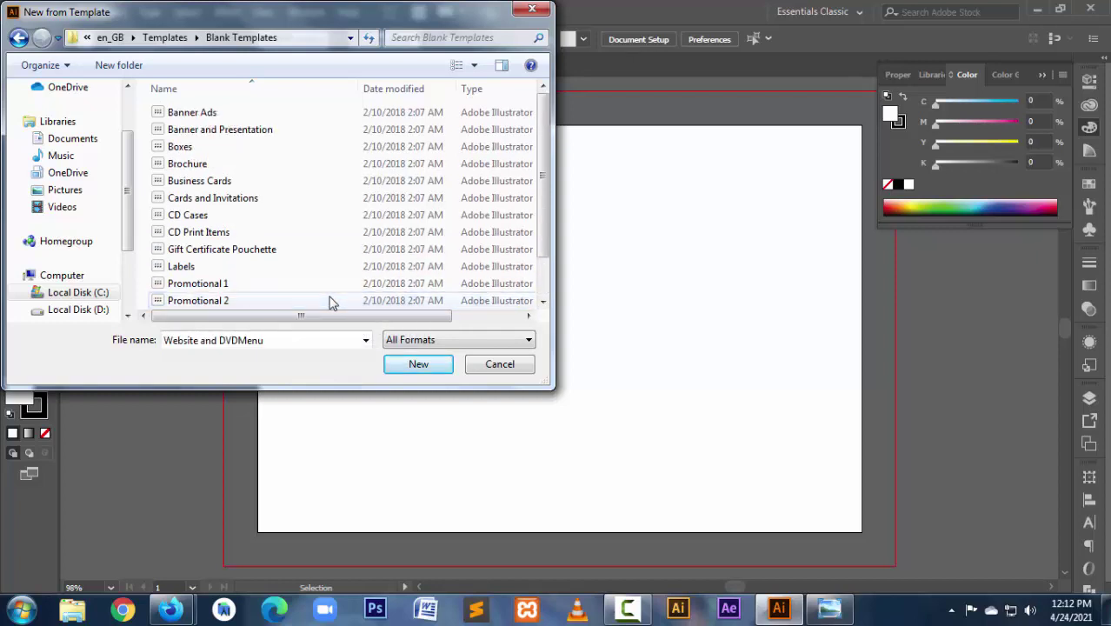
click(217, 148)
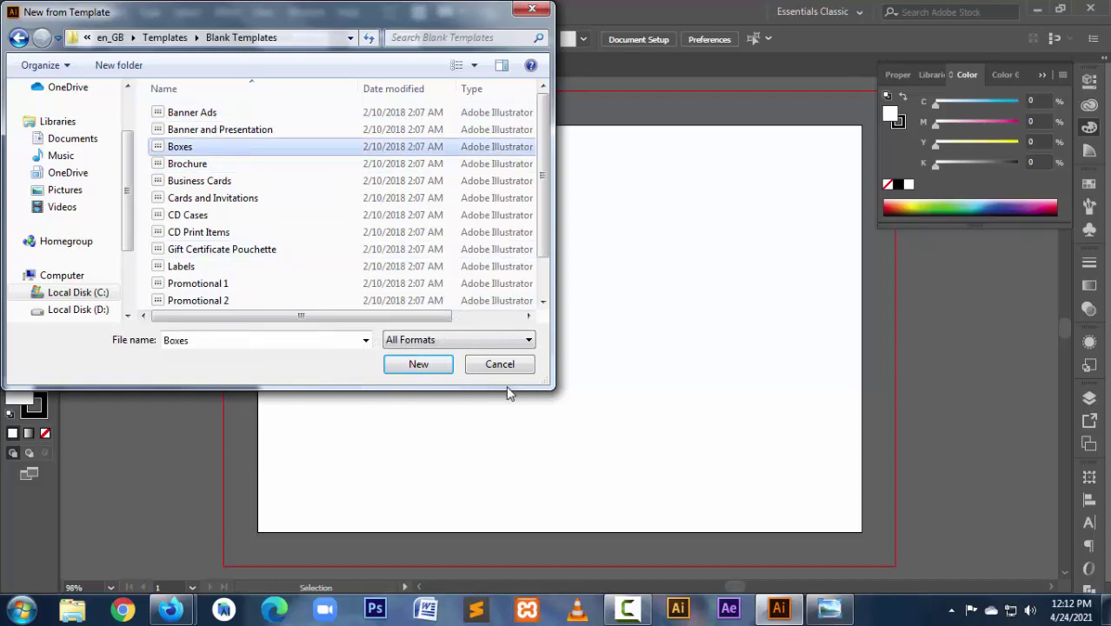
click(433, 370)
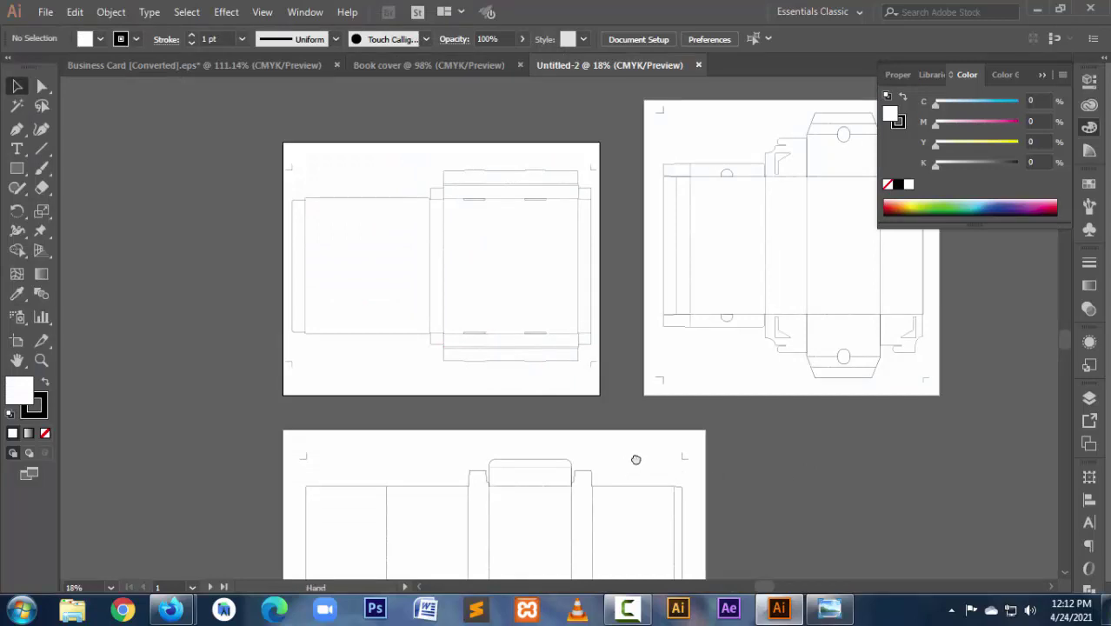
Step: Inspect the box dieline artboards, then close the Untitled-2 template document
drag(654, 471, 514, 494)
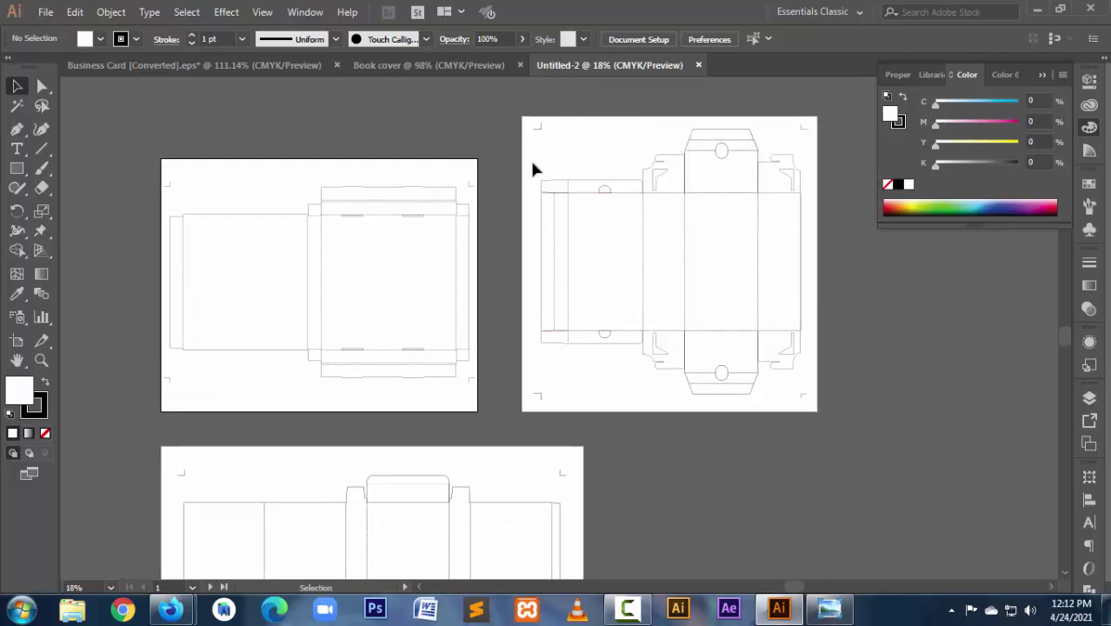
drag(533, 163, 878, 392)
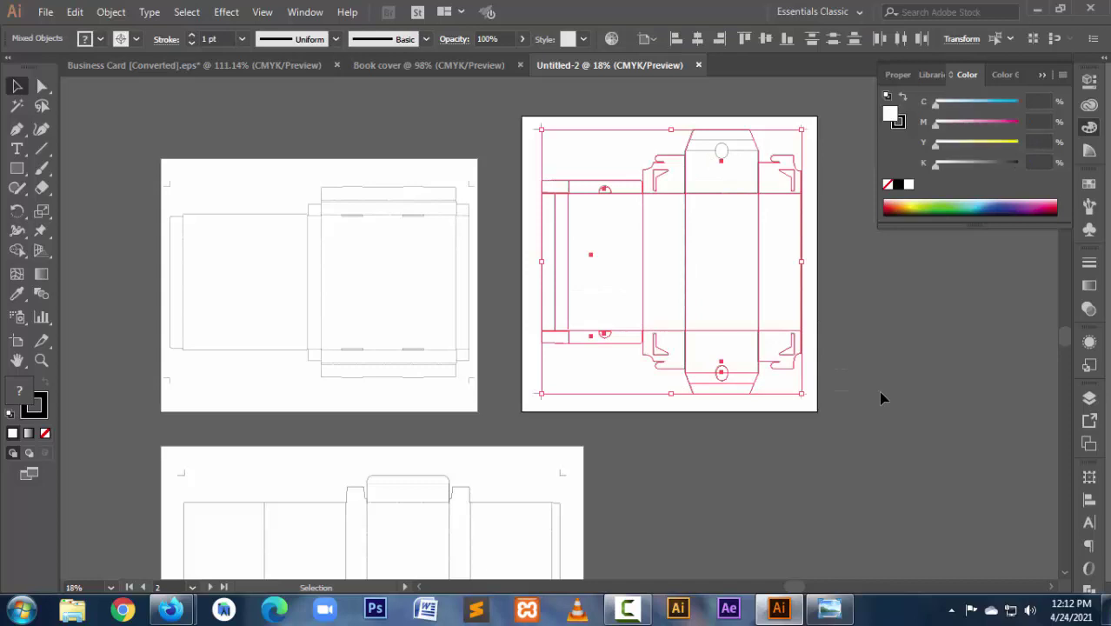
click(879, 393)
drag(556, 142, 532, 121)
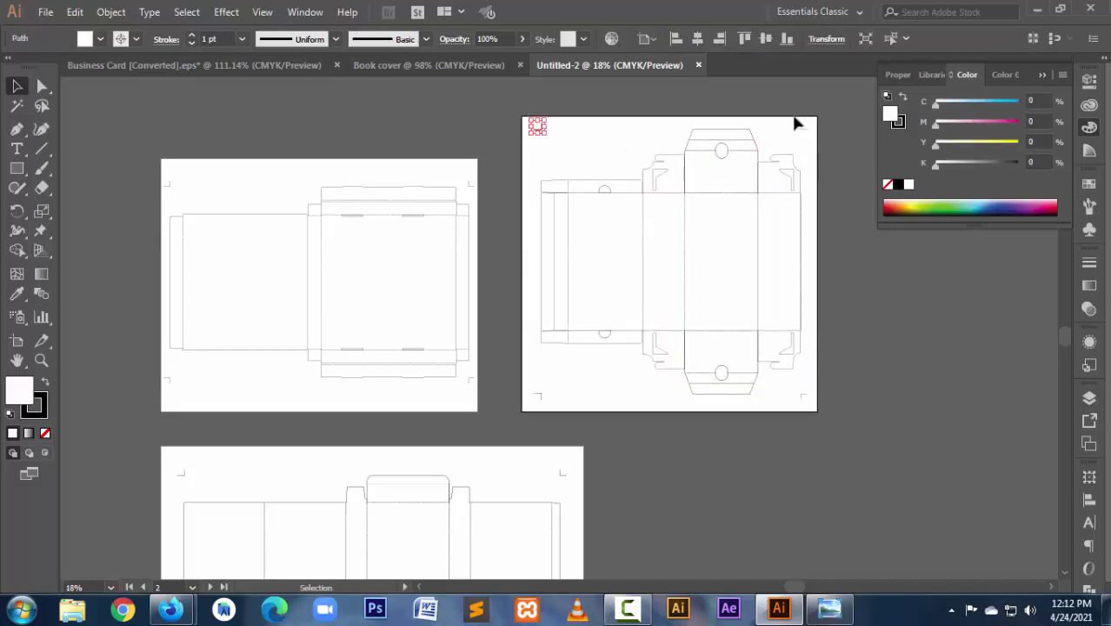
drag(821, 145, 793, 117)
click(857, 322)
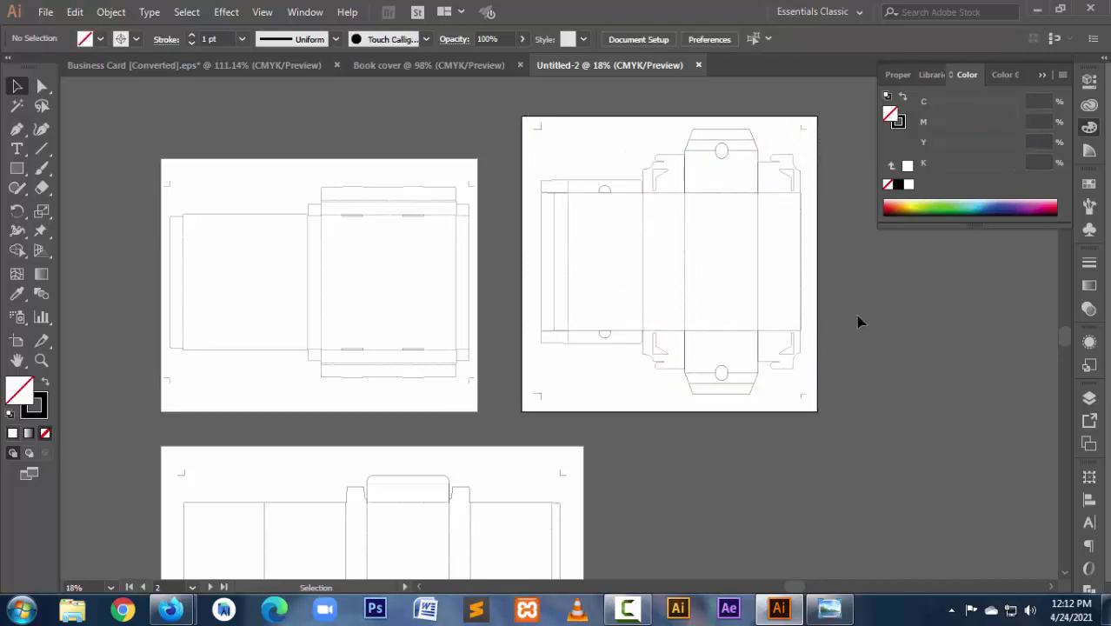
click(698, 65)
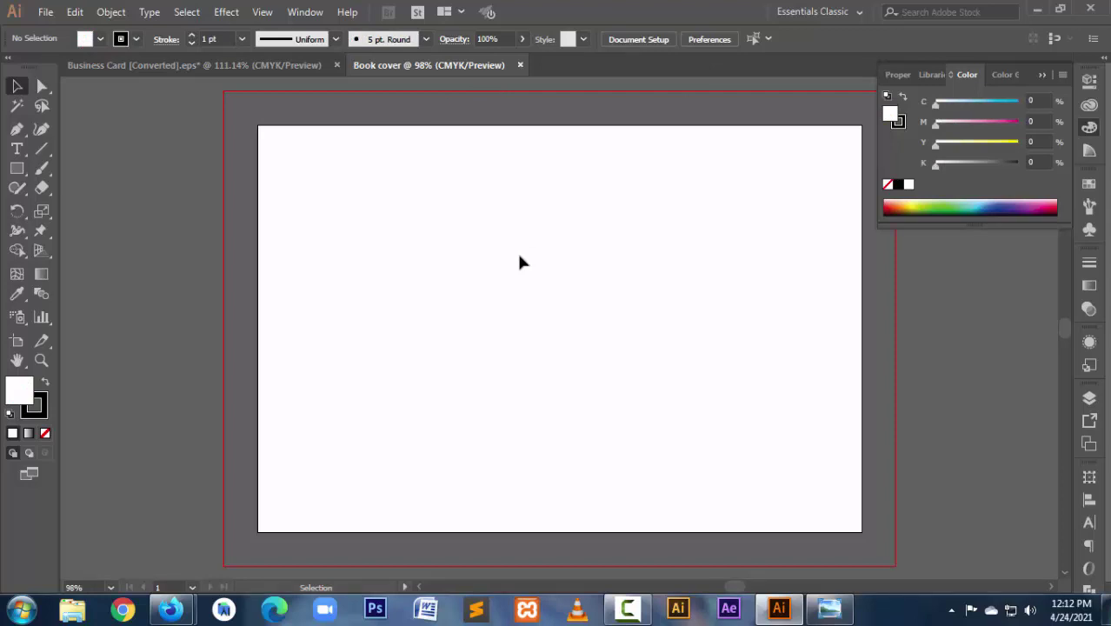
Step: Discard the Business Card file and save the cover as Book cover.ai (Illustrator CS6) in Downloads
click(337, 65)
click(637, 328)
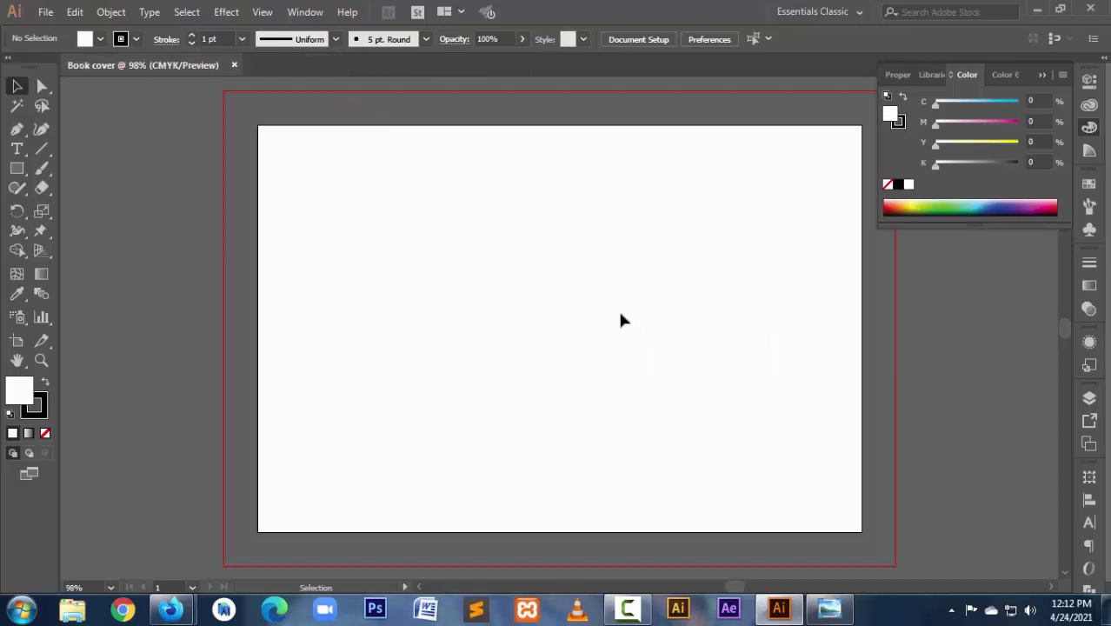
key(ctrl+s)
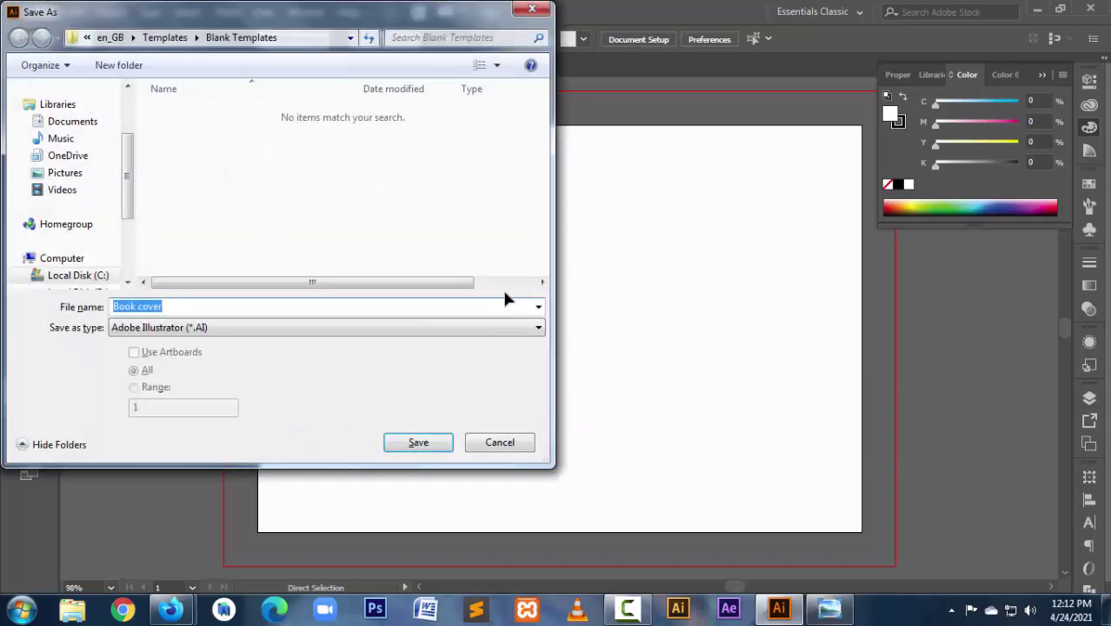
drag(130, 186, 130, 157)
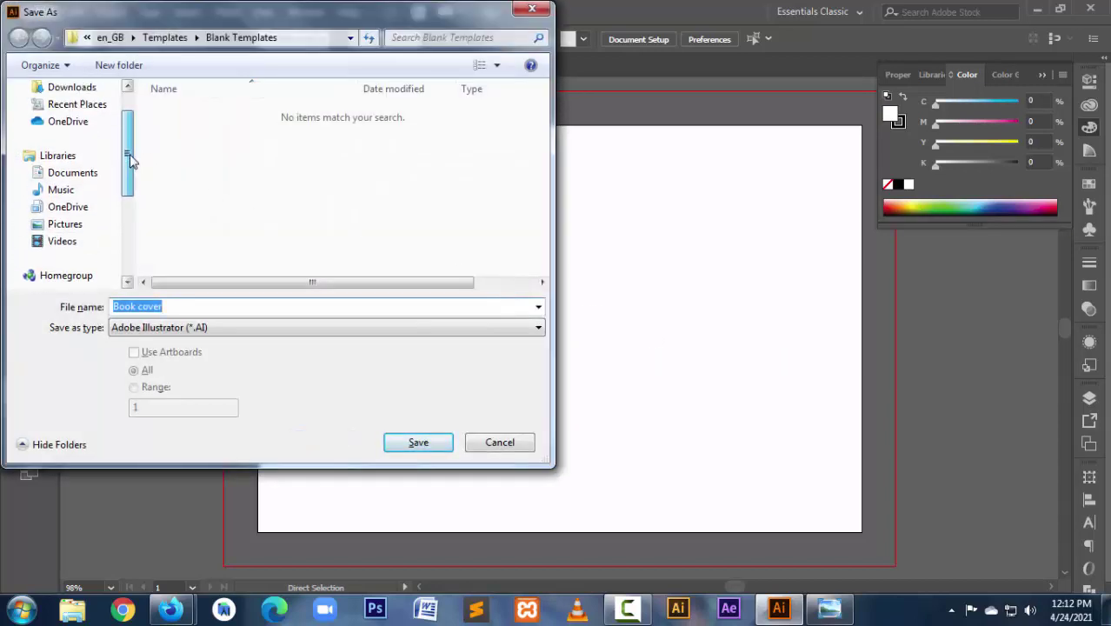
click(72, 105)
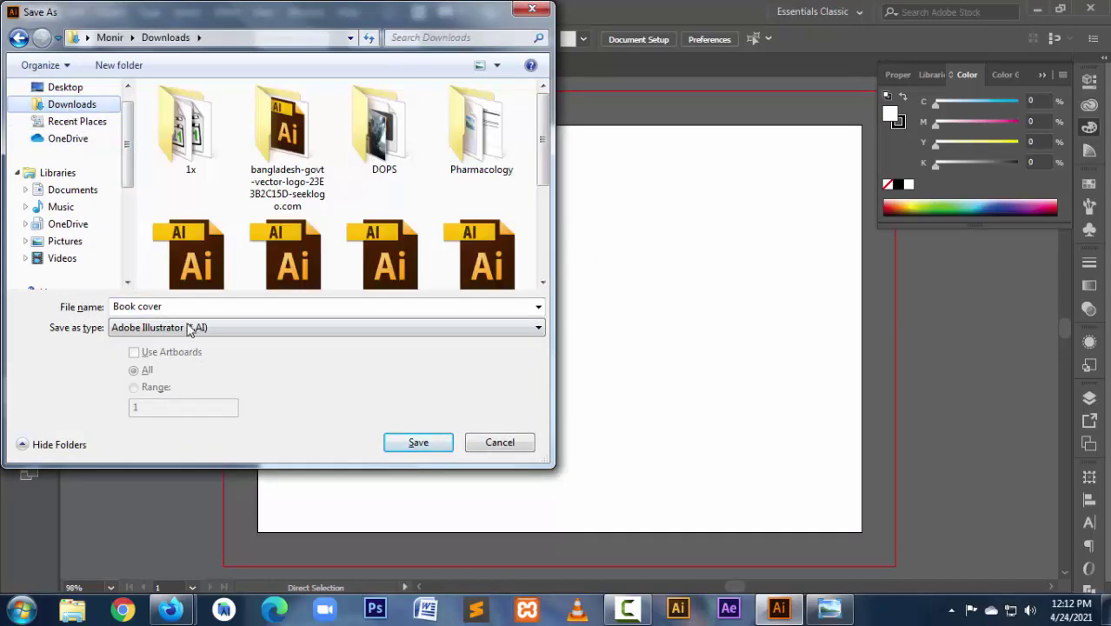
click(420, 443)
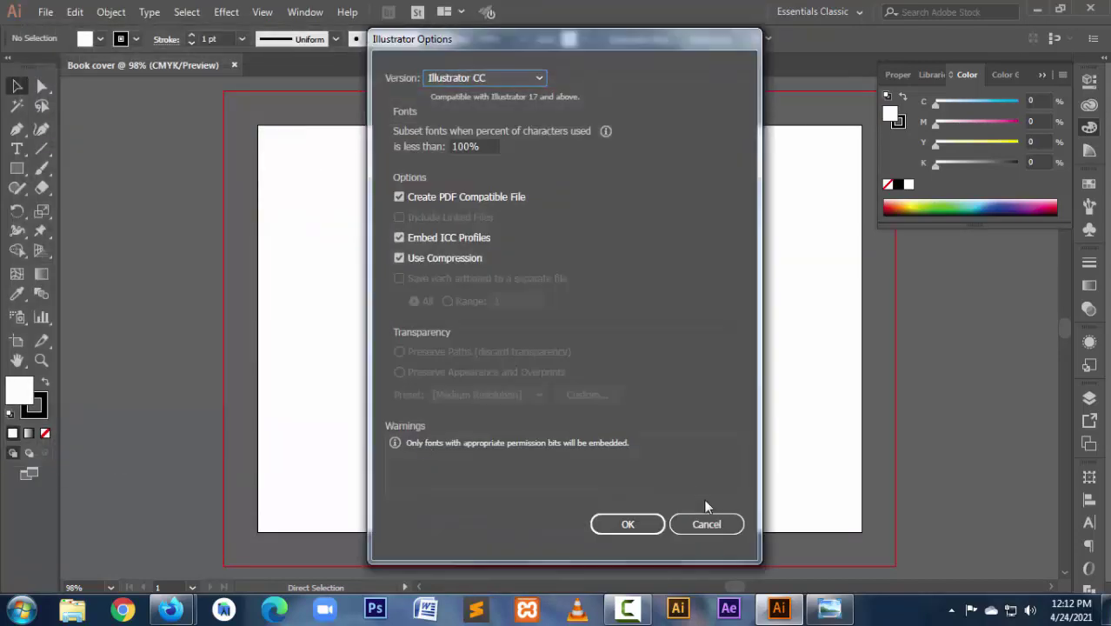
click(495, 79)
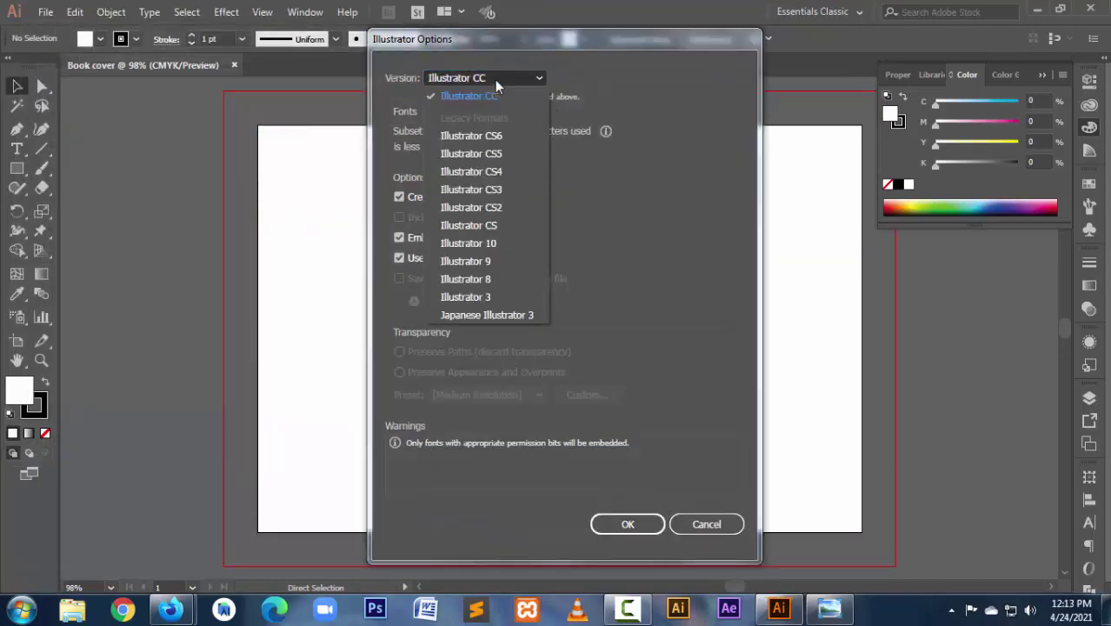
click(494, 136)
click(622, 508)
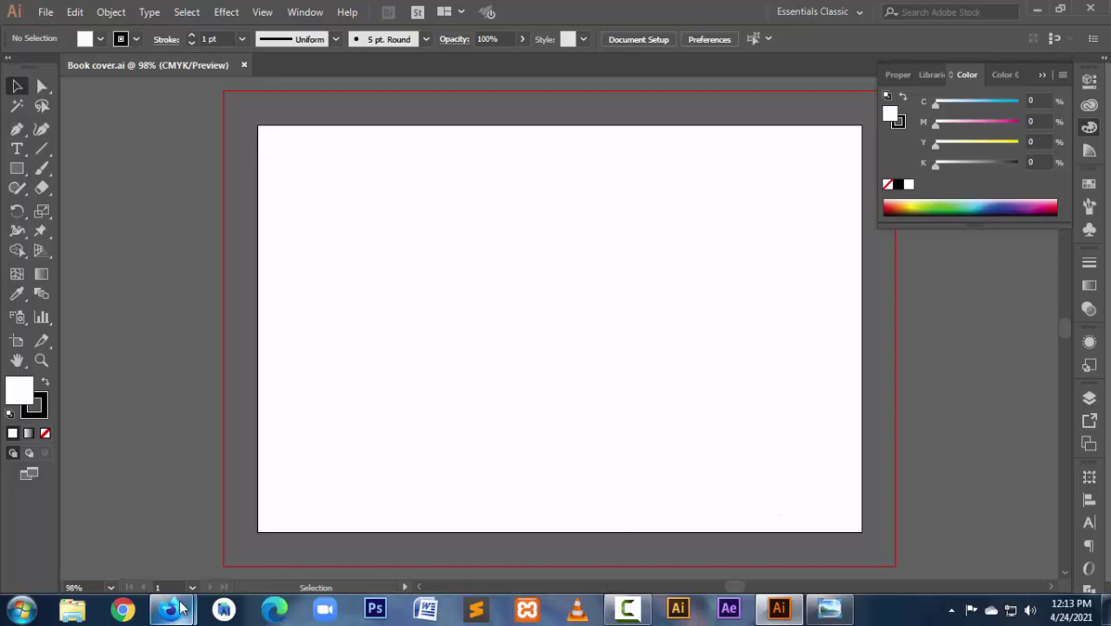
click(113, 543)
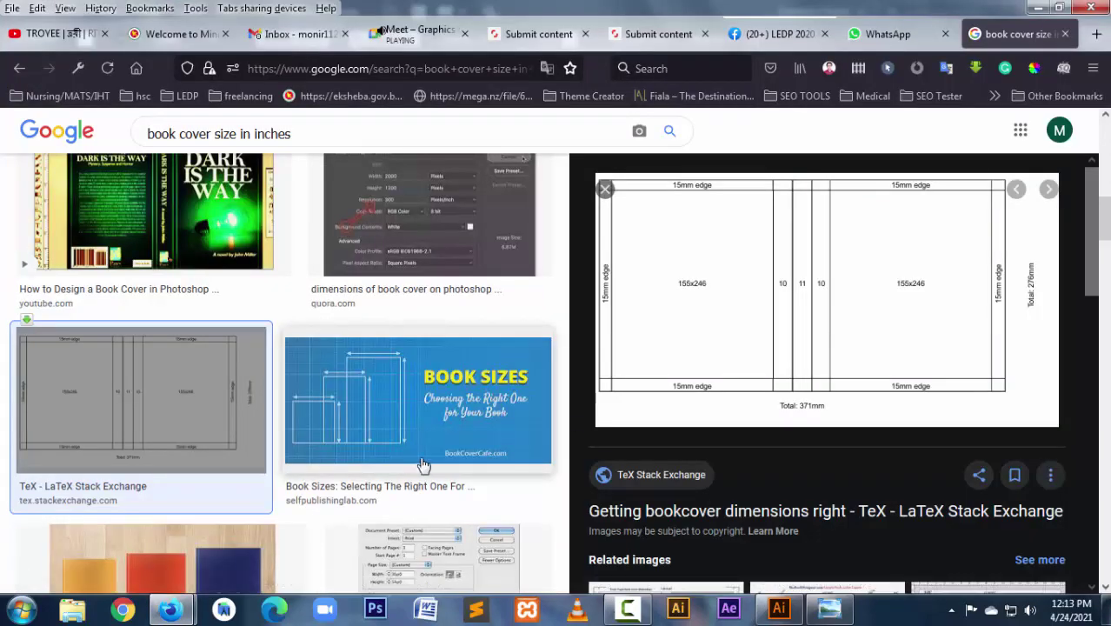
scroll(422, 478, down, 2)
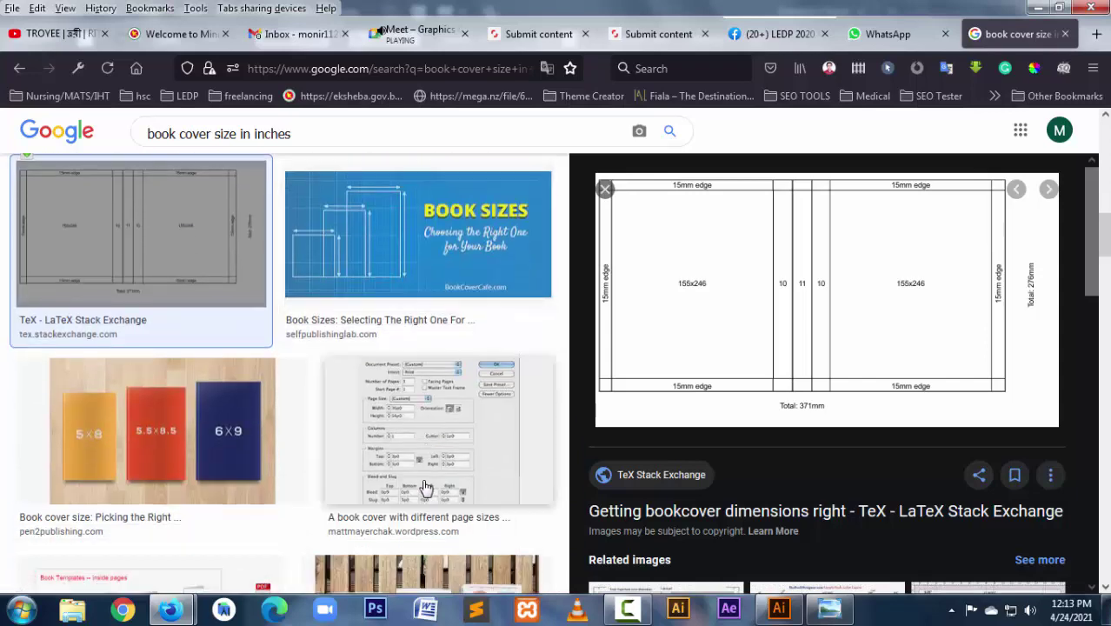
scroll(424, 487, down, 2)
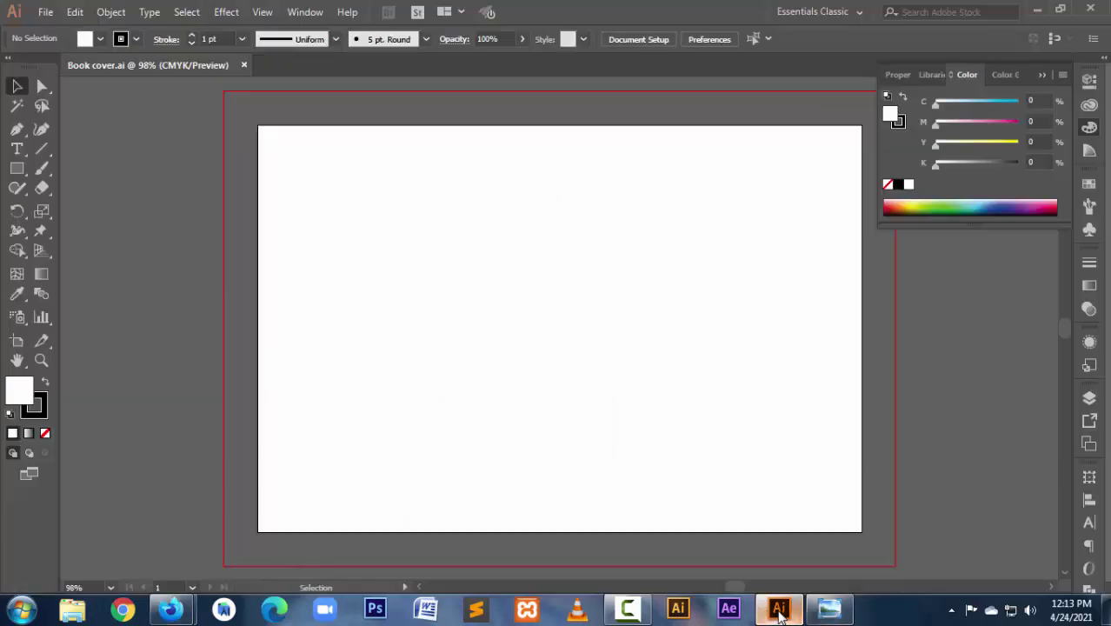
Step: Draw an 8 mm wide rectangle on the Book cover artboard via the Rectangle dialog
click(779, 608)
click(16, 169)
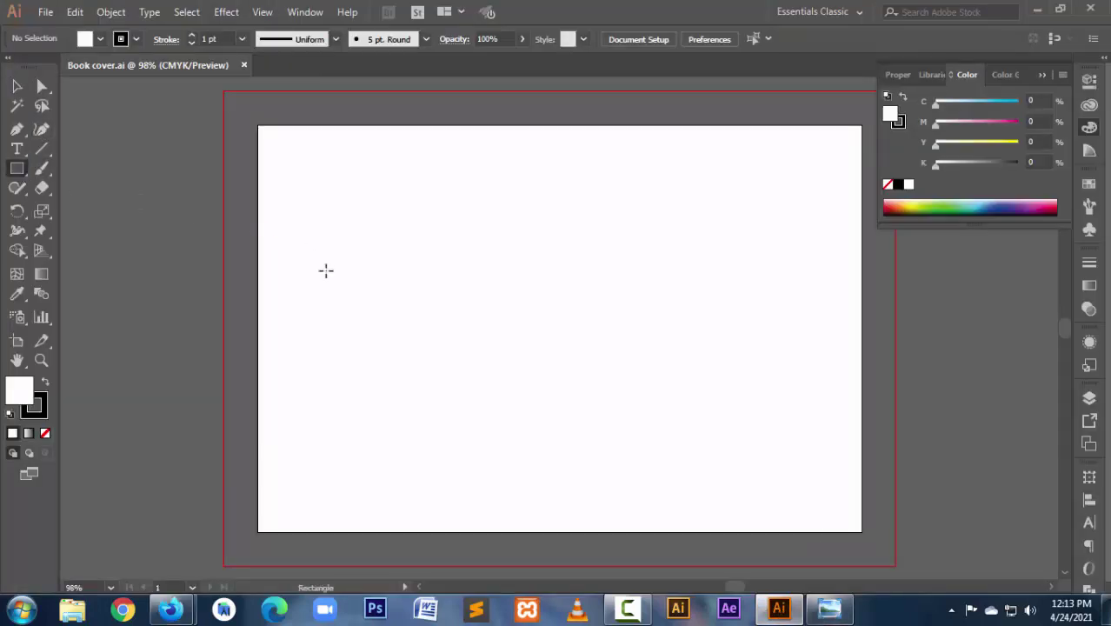
click(363, 271)
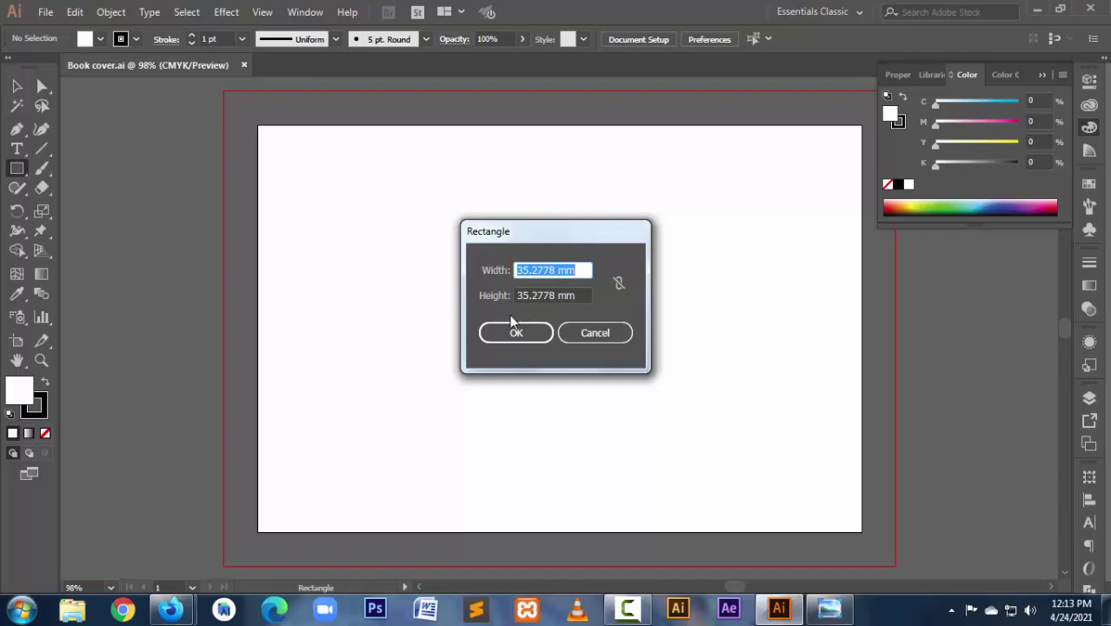
text(8)
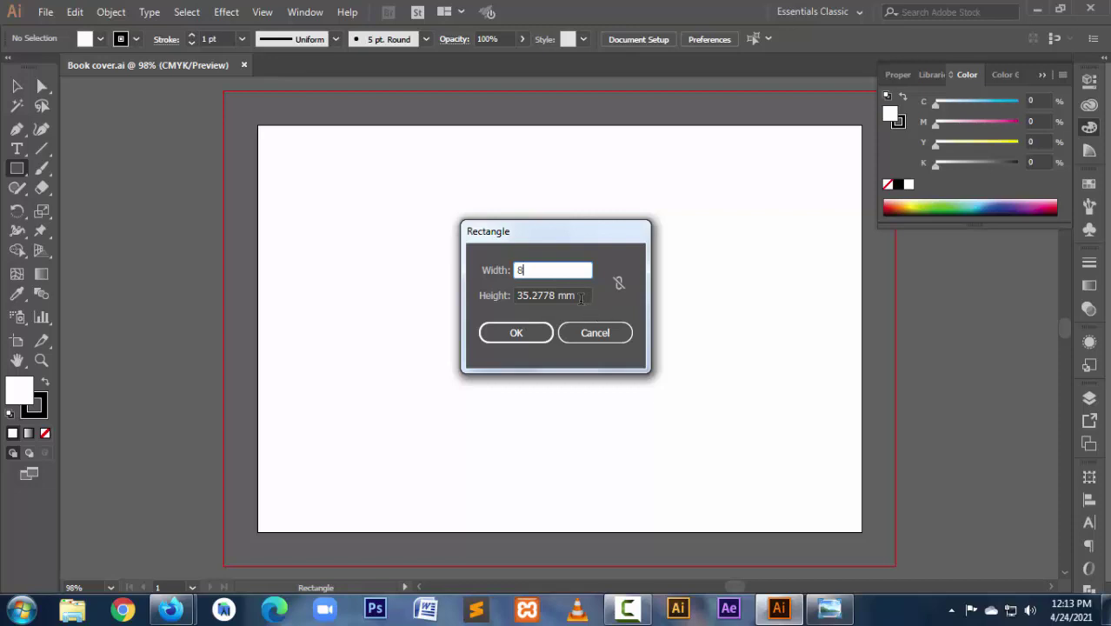
key(Tab)
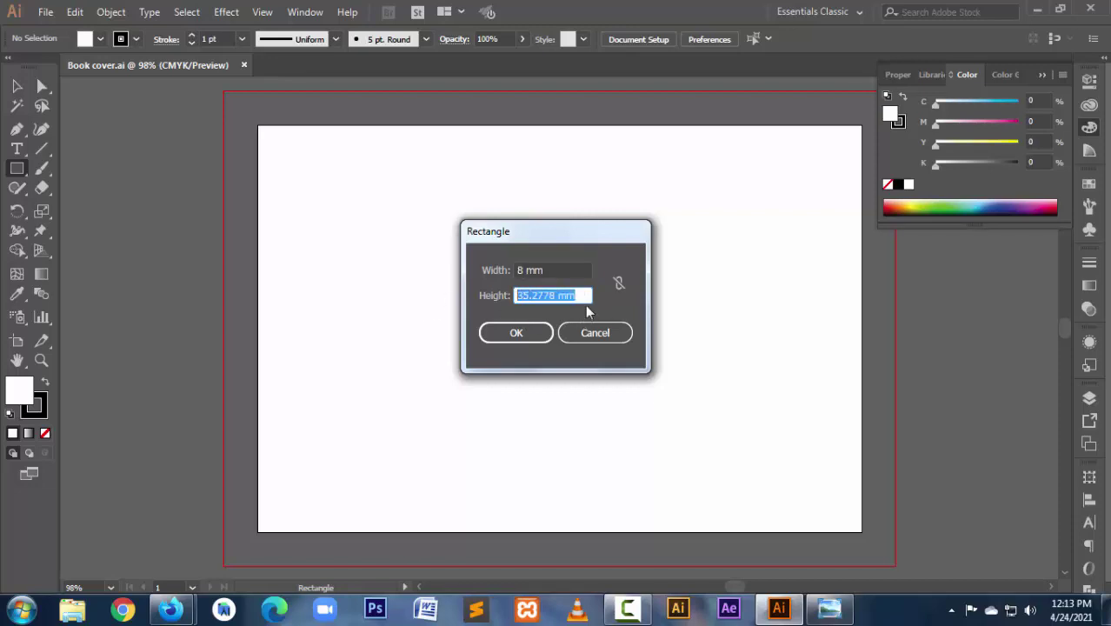
key(BackSpace)
click(516, 333)
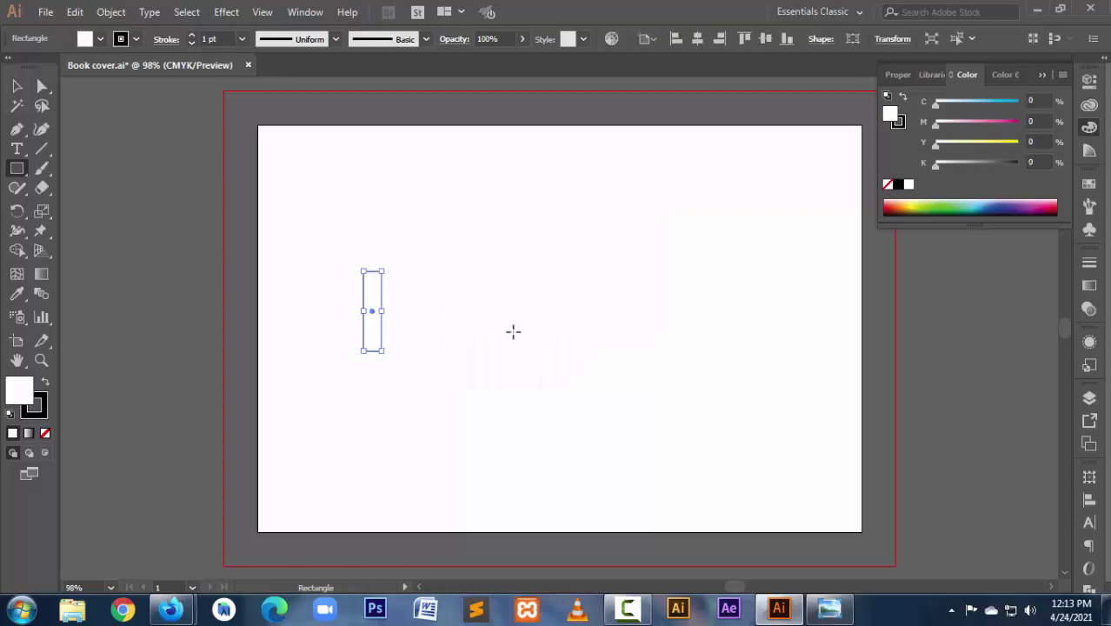
Step: Drag the narrow rectangle's top edge up to the top of the page
click(16, 86)
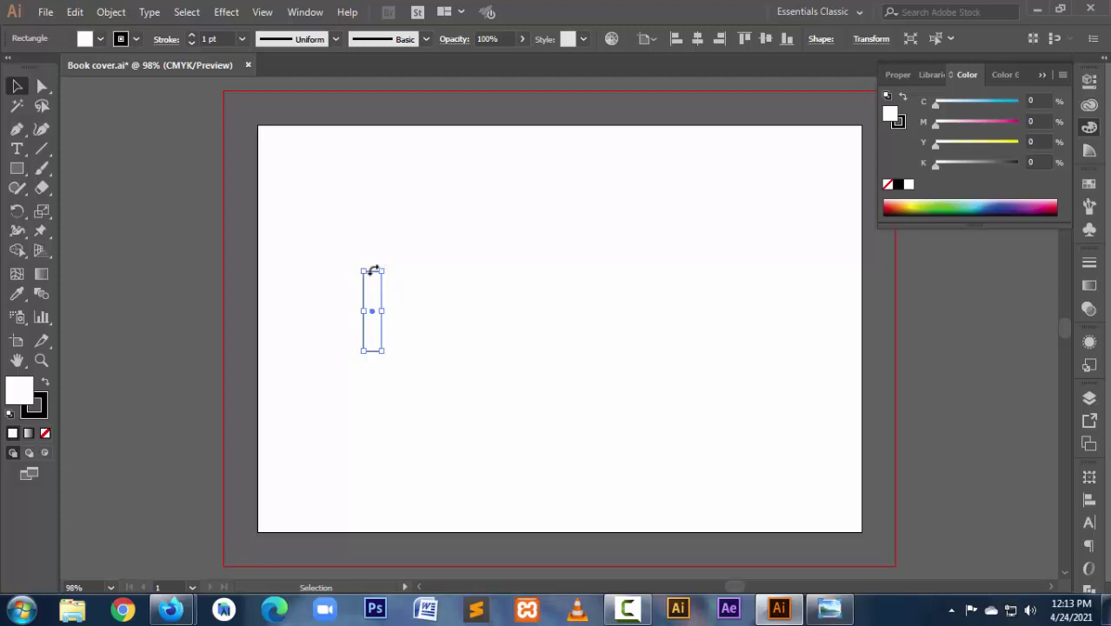
drag(347, 247, 468, 392)
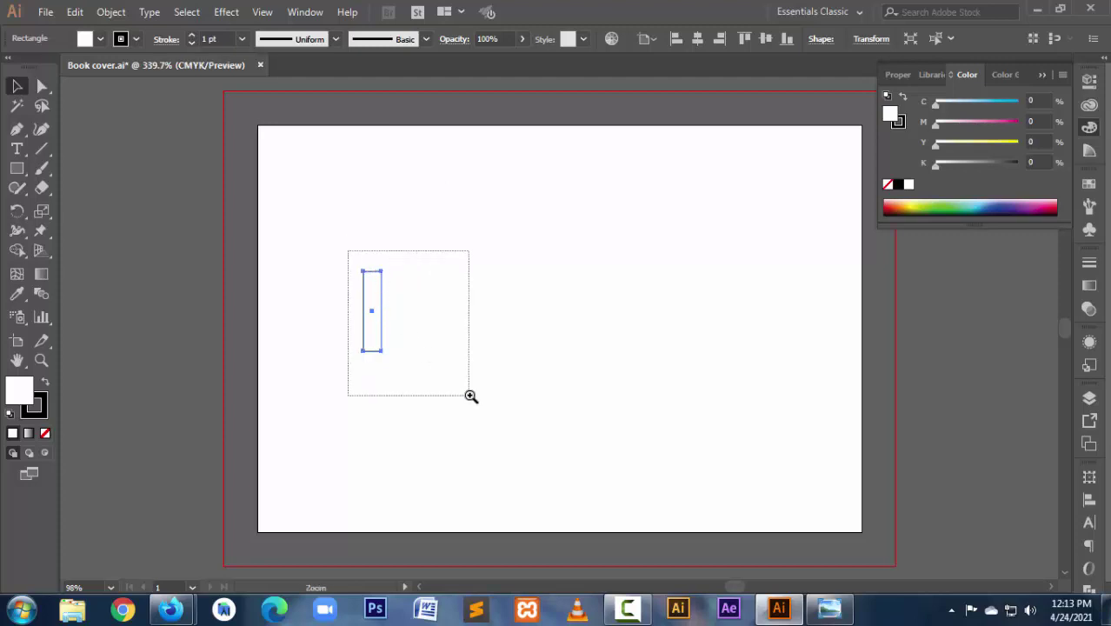
ctrl+alt+click(437, 152)
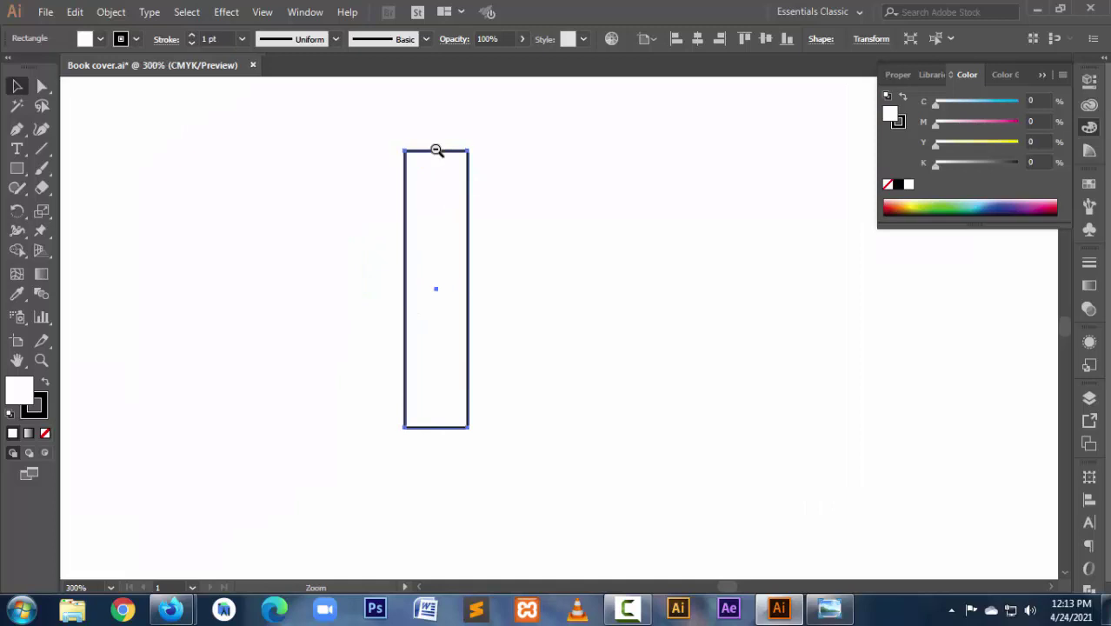
drag(558, 332, 586, 106)
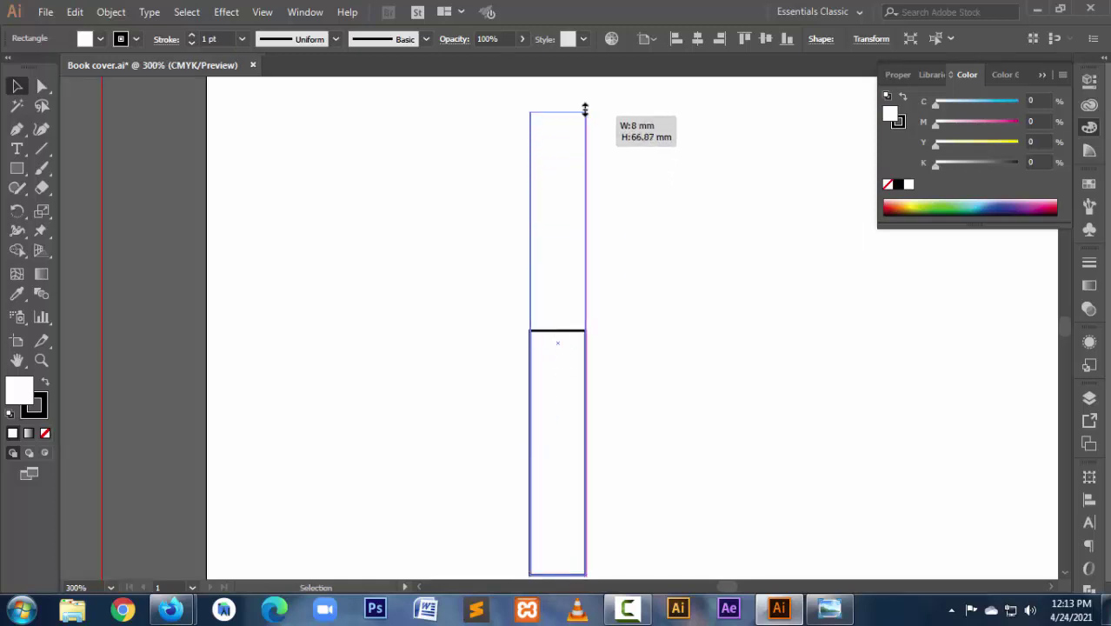
drag(549, 165, 561, 476)
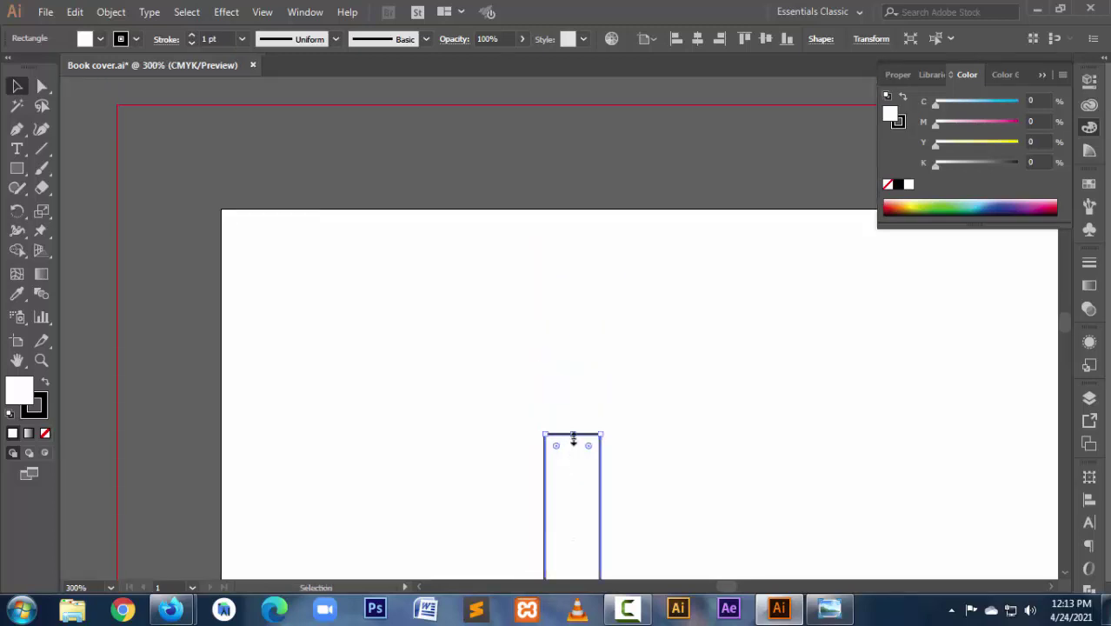
drag(574, 433, 587, 210)
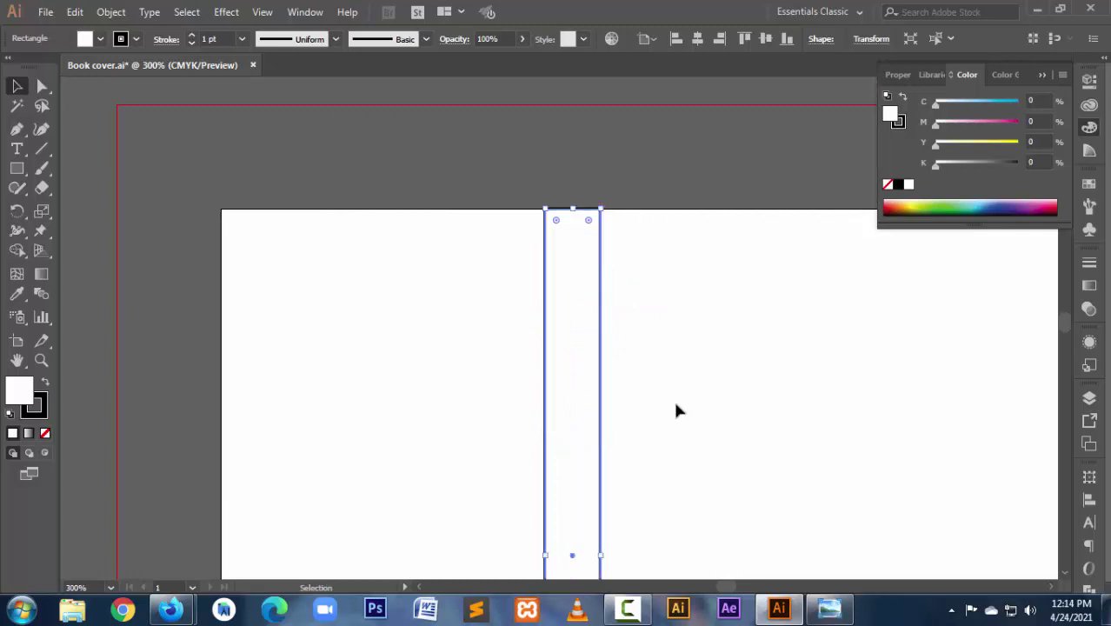
Step: Stretch the rectangle's bottom edge down to the page bottom
scroll(672, 398, down, 5)
scroll(673, 398, down, 2)
scroll(670, 399, down, 2)
scroll(670, 413, down, 3)
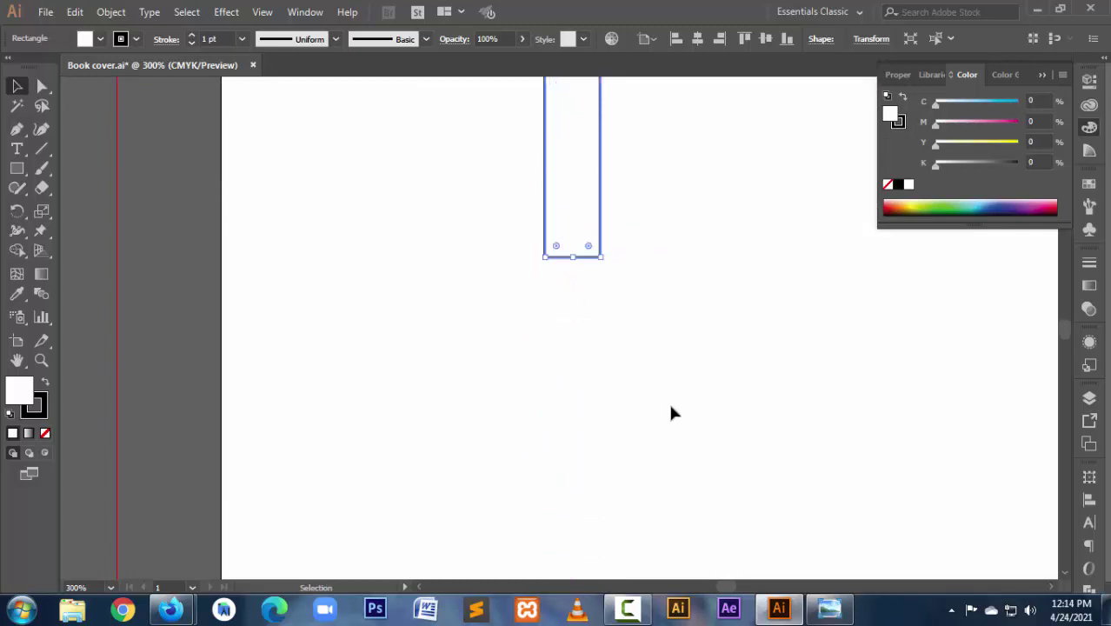
scroll(670, 408, down, 3)
scroll(670, 408, down, 2)
ctrl+alt+click(574, 334)
ctrl+alt+click(574, 334)
ctrl+alt+click(575, 334)
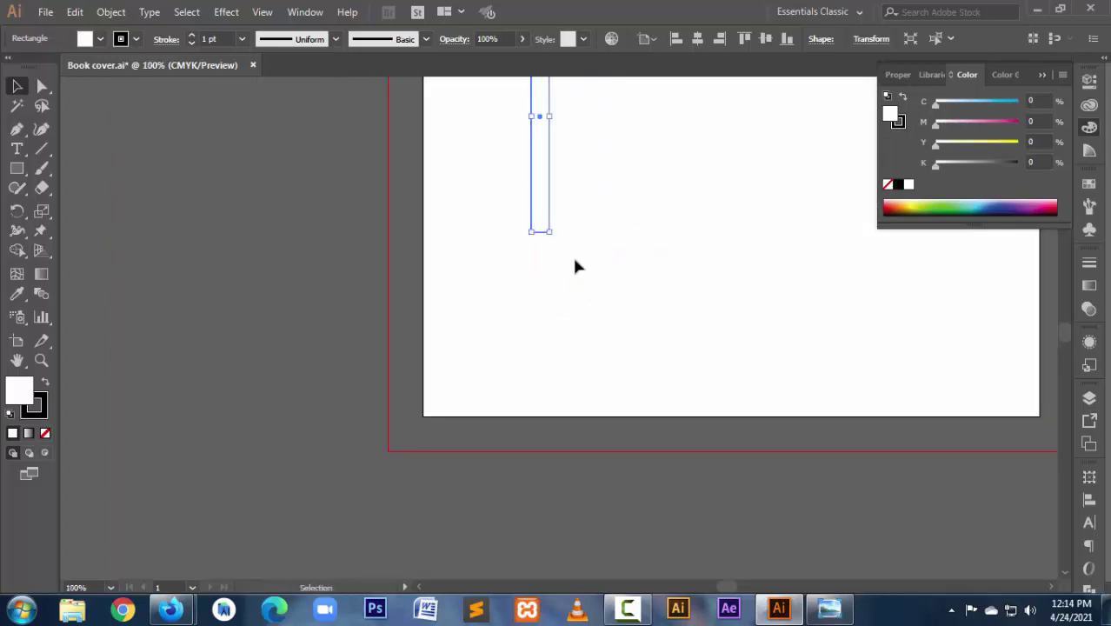
drag(519, 229, 619, 430)
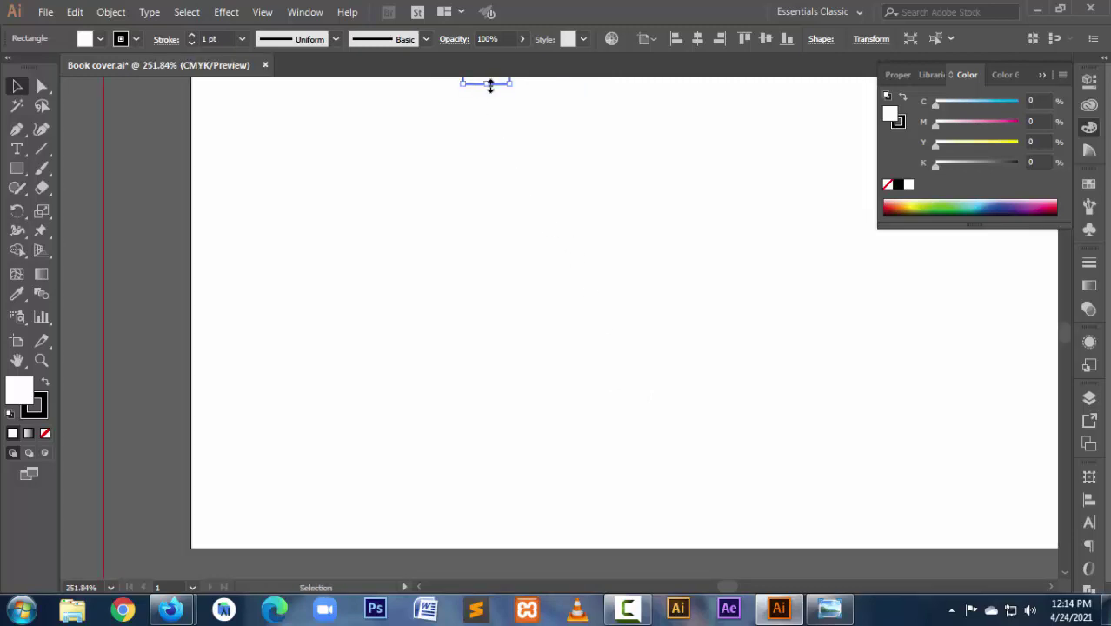
drag(491, 85, 502, 545)
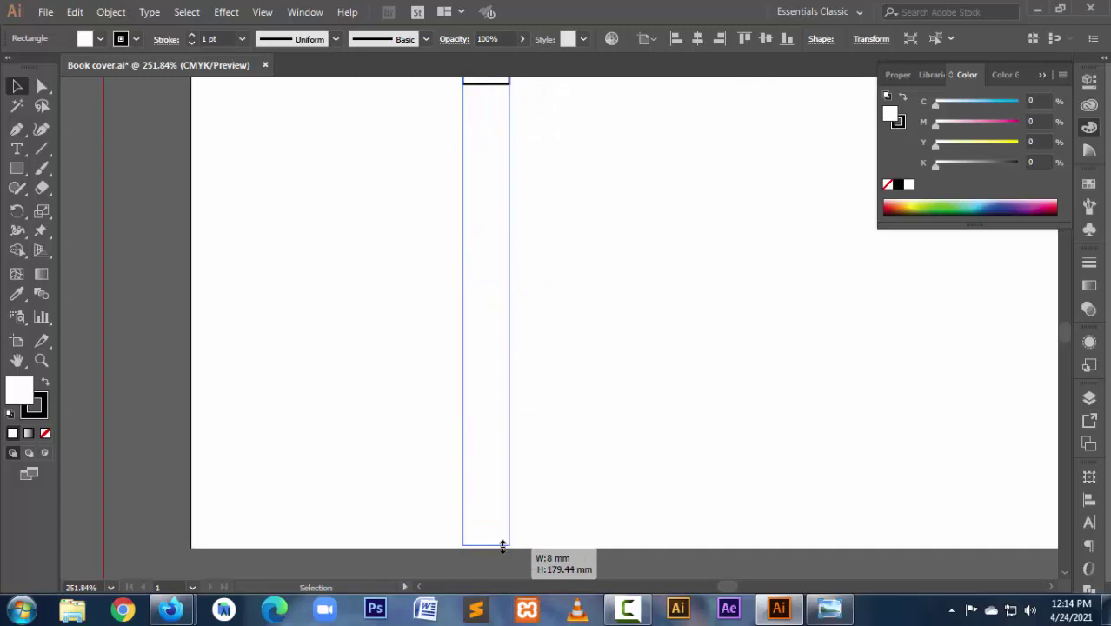
Step: Zoom out to the whole cover and reselect the full-height strip
ctrl+alt+click(497, 350)
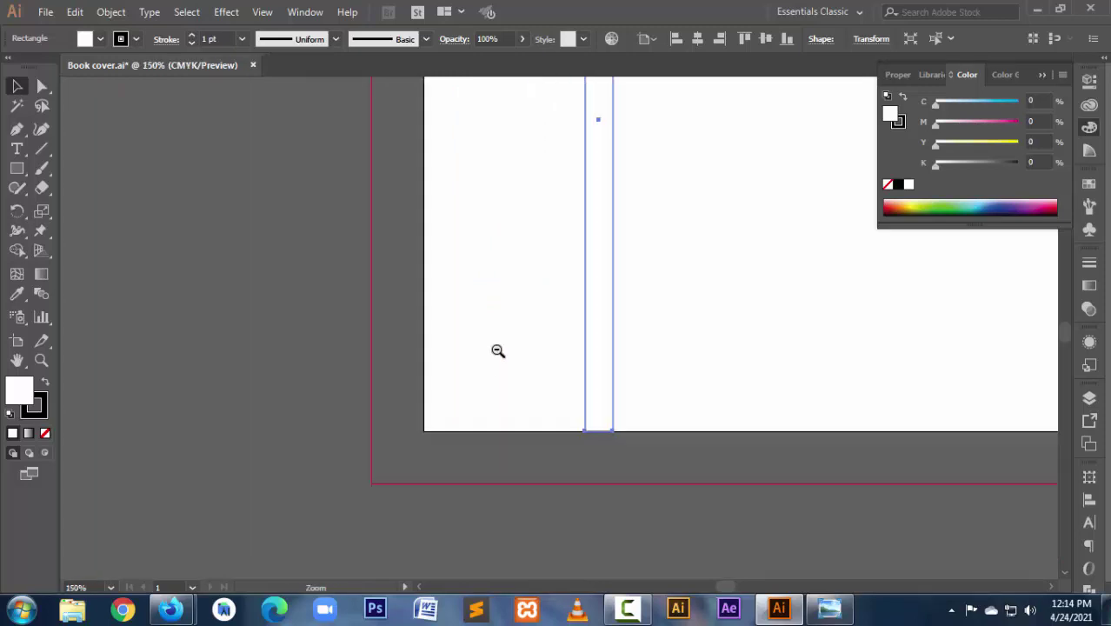
key(ctrl+minus)
key(ctrl+minus)
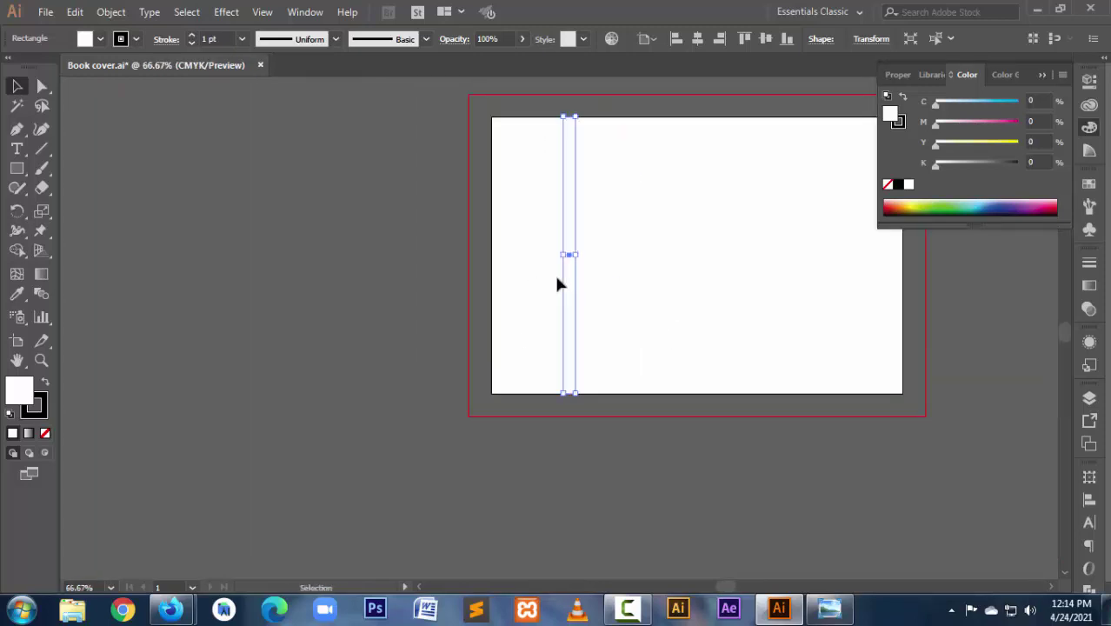
click(717, 300)
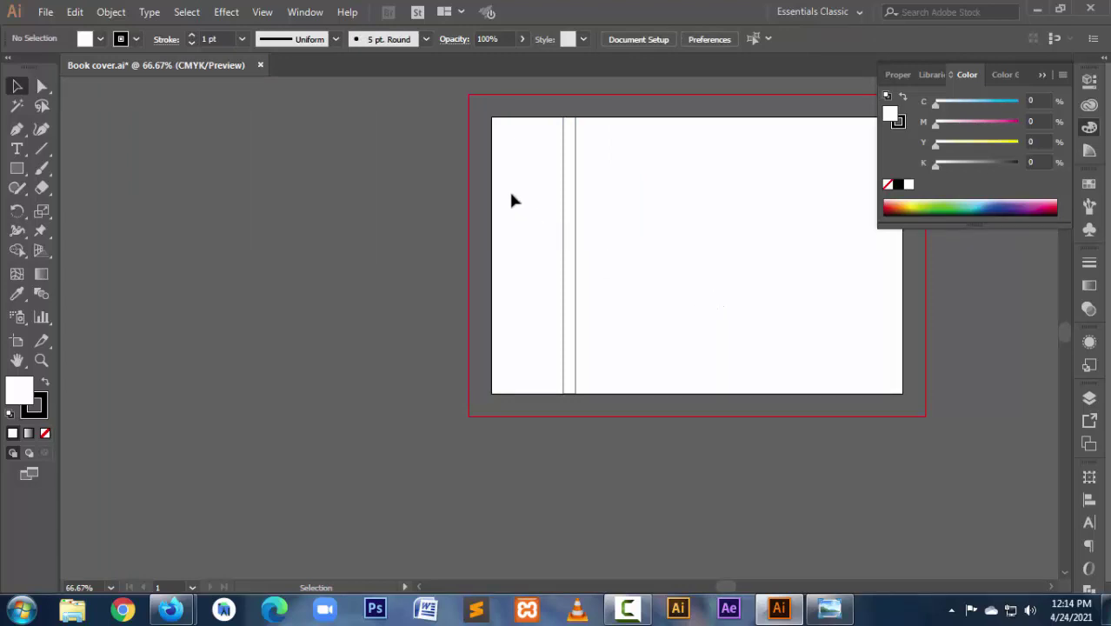
drag(511, 200, 659, 293)
Step: Save, then centre the strip horizontally relative to the artboard and deselect it
key(ctrl+s)
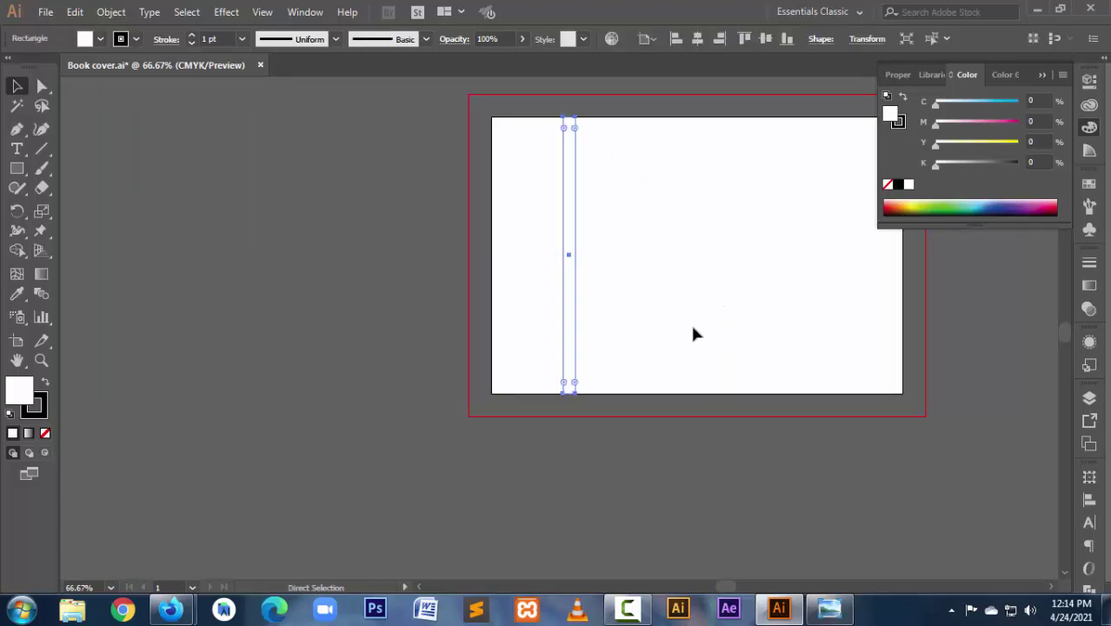
click(648, 39)
click(684, 94)
click(699, 40)
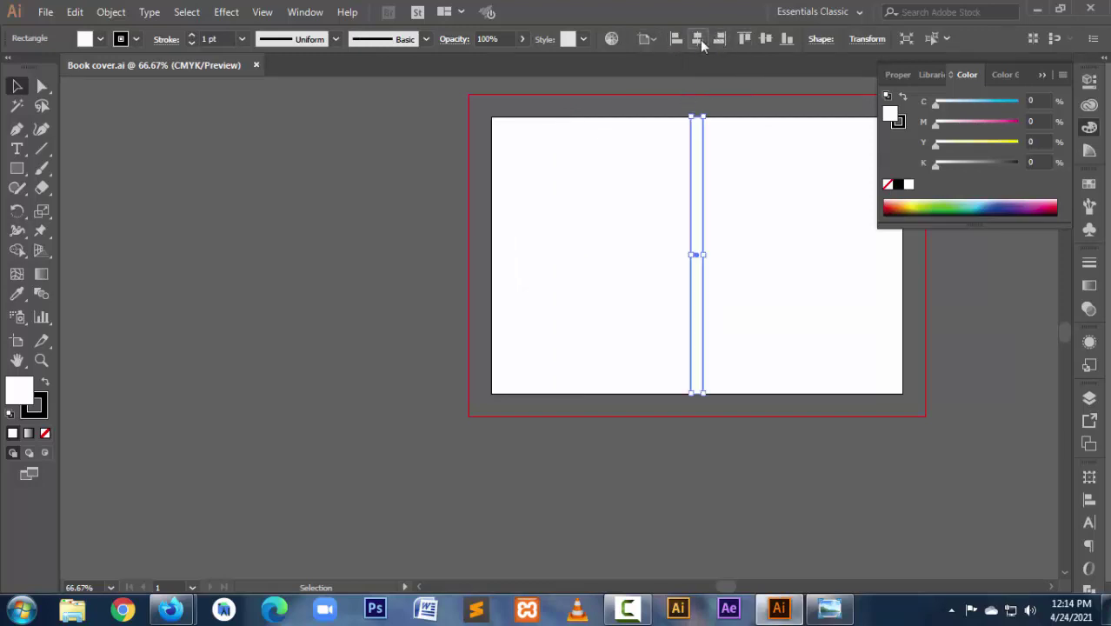
click(761, 275)
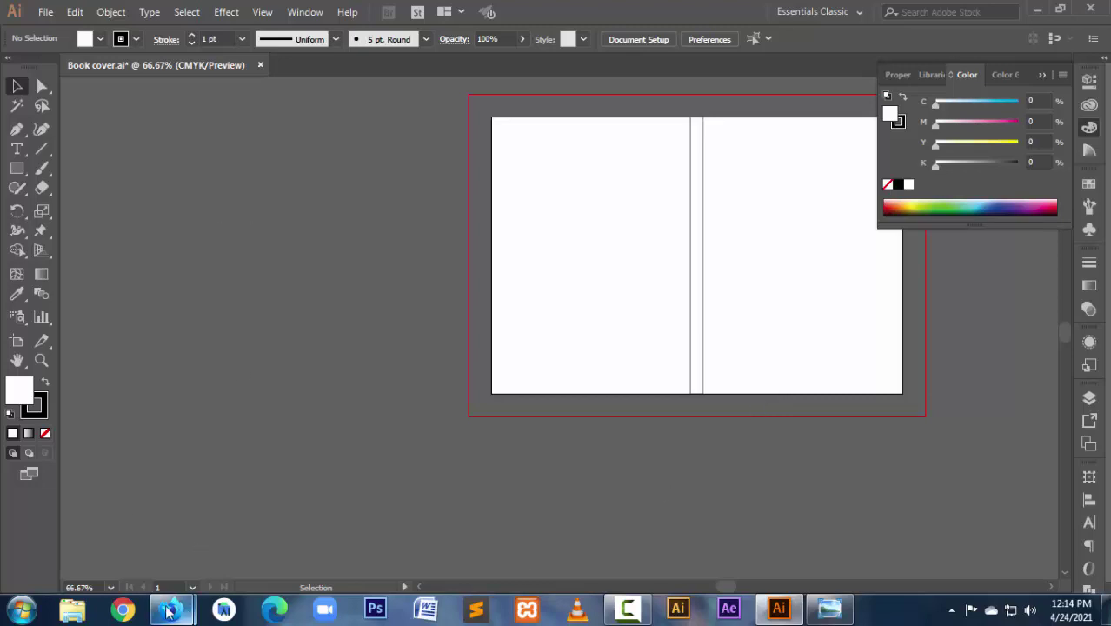
Step: Return to Illustrator and undo the accidental diagonal line
mouse_move(171, 610)
click(105, 522)
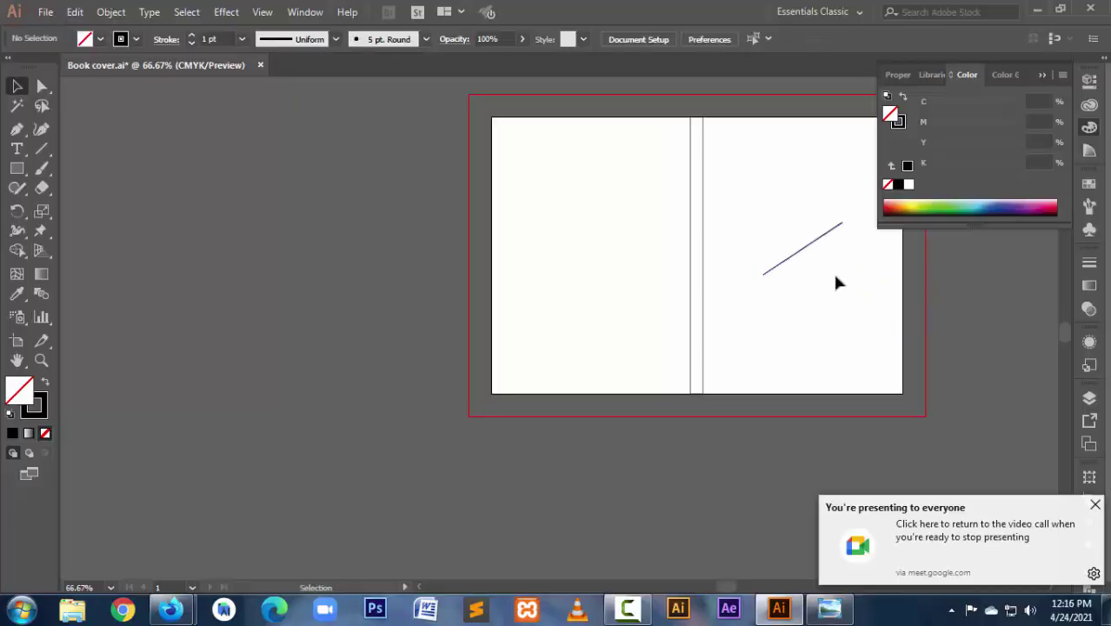
key(ctrl+z)
Step: Enter a 180 mm height and 267 mm width for a new rectangle
click(17, 168)
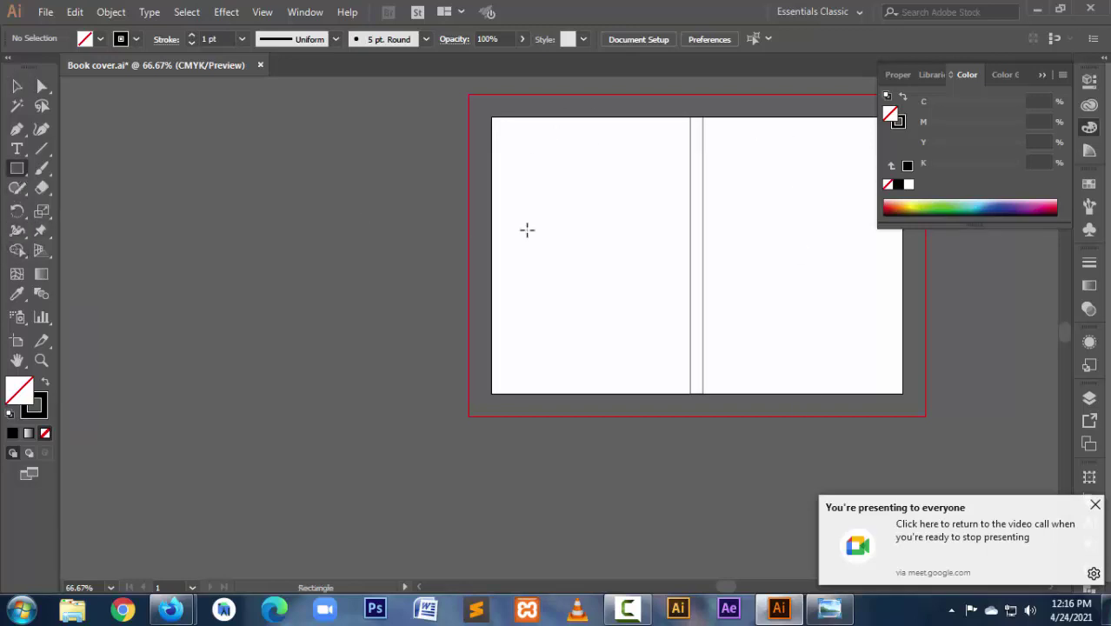
click(674, 270)
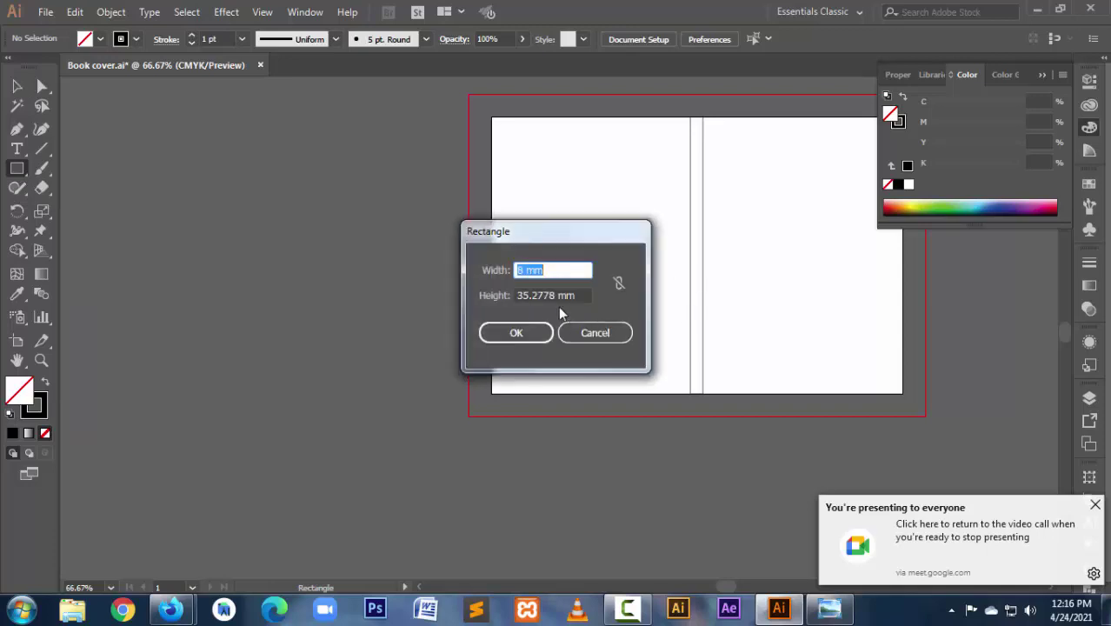
click(533, 296)
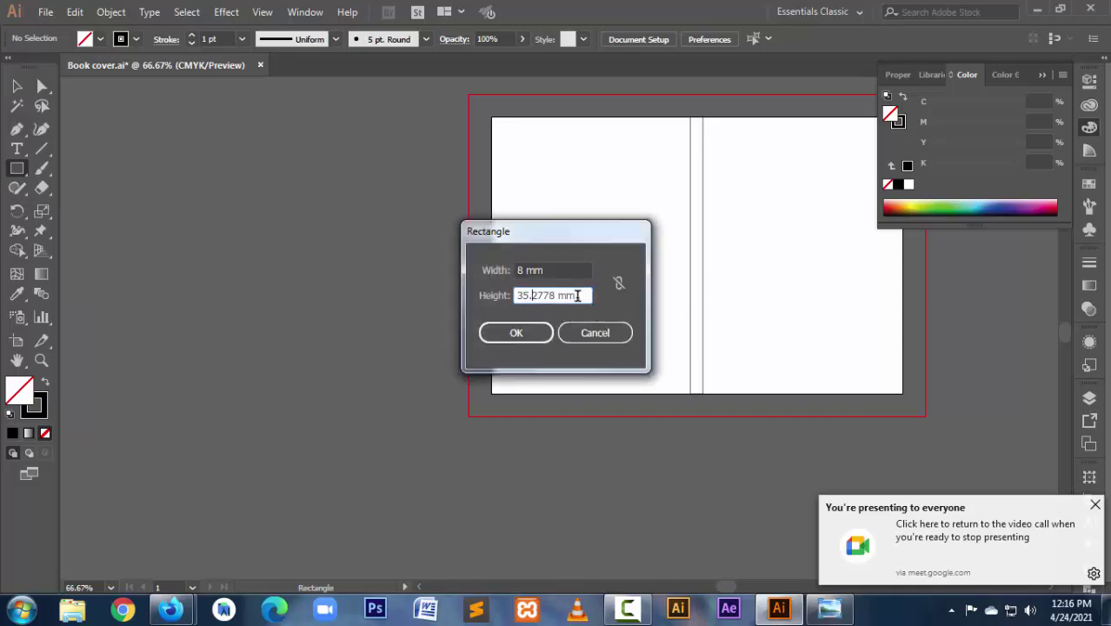
drag(577, 296, 516, 300)
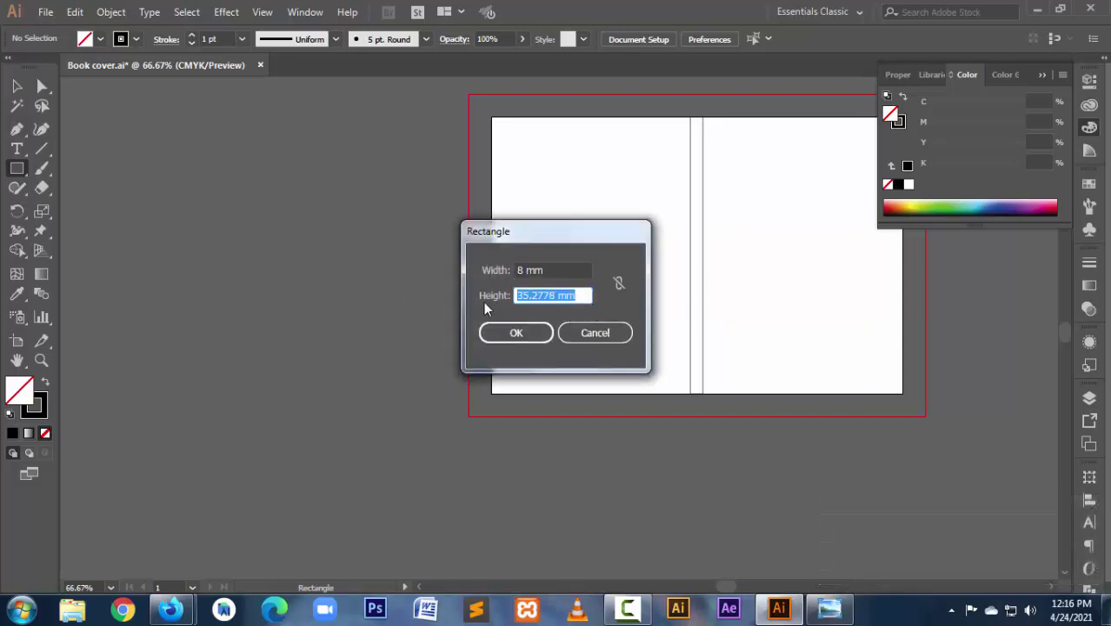
text(1)
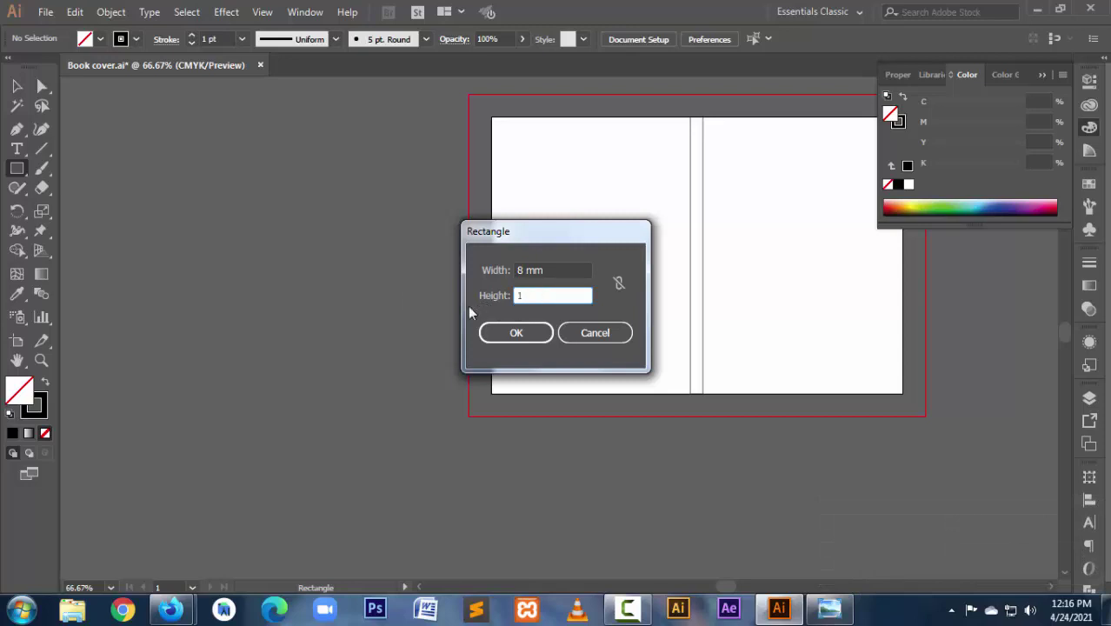
text(80)
drag(557, 270, 462, 308)
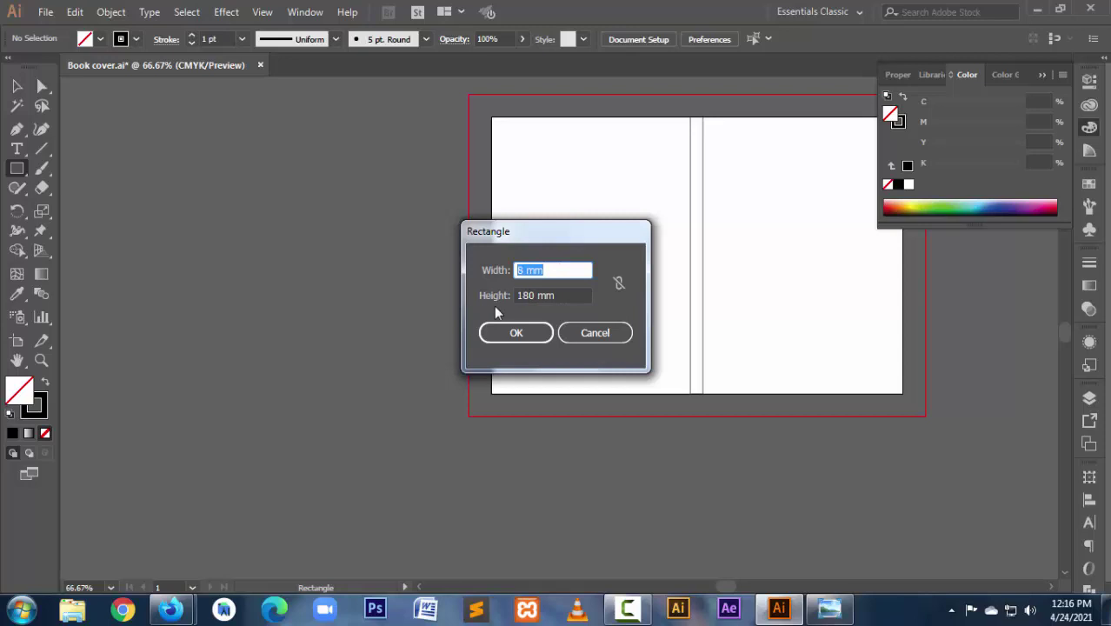
text(2)
text(67)
drag(563, 231, 675, 202)
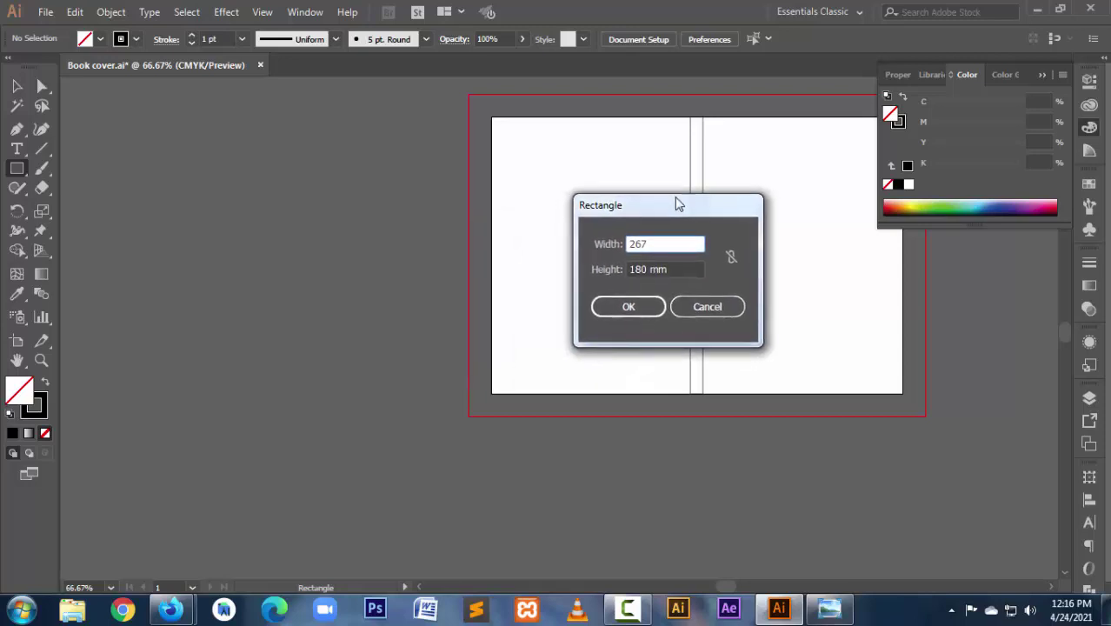
key(Tab)
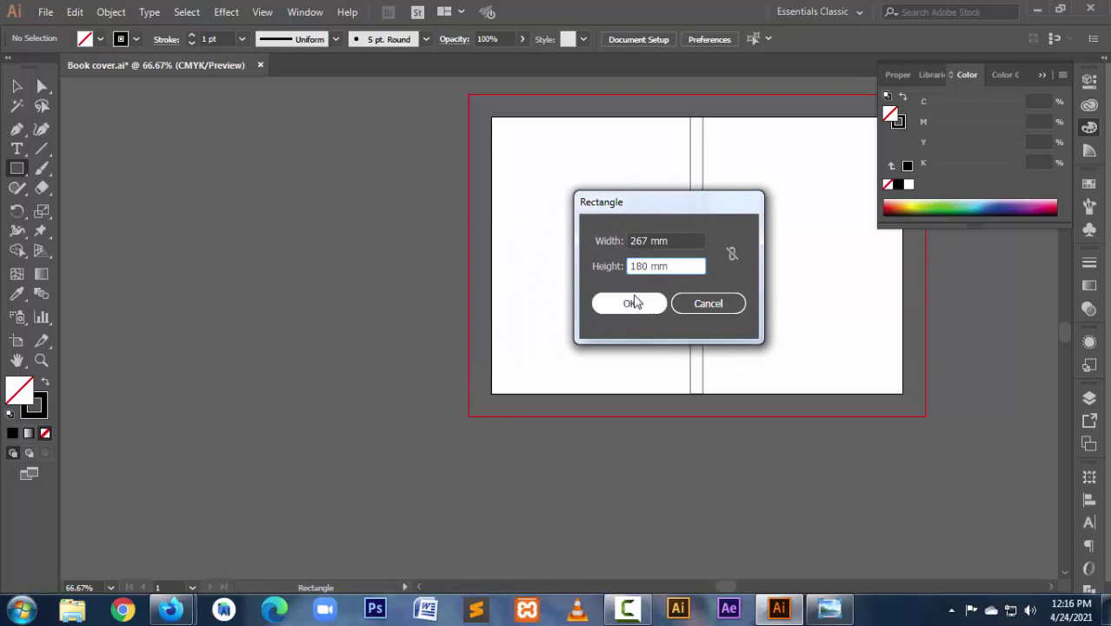
Step: Change the rectangle width to 247 mm and create it
double_click(640, 265)
text(160)
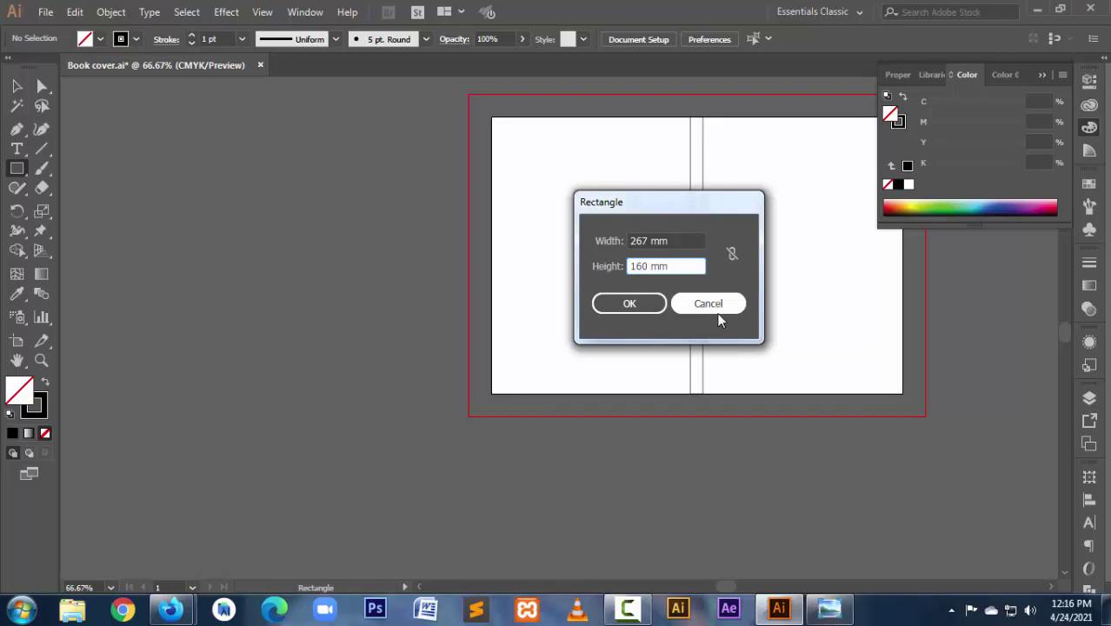
click(642, 241)
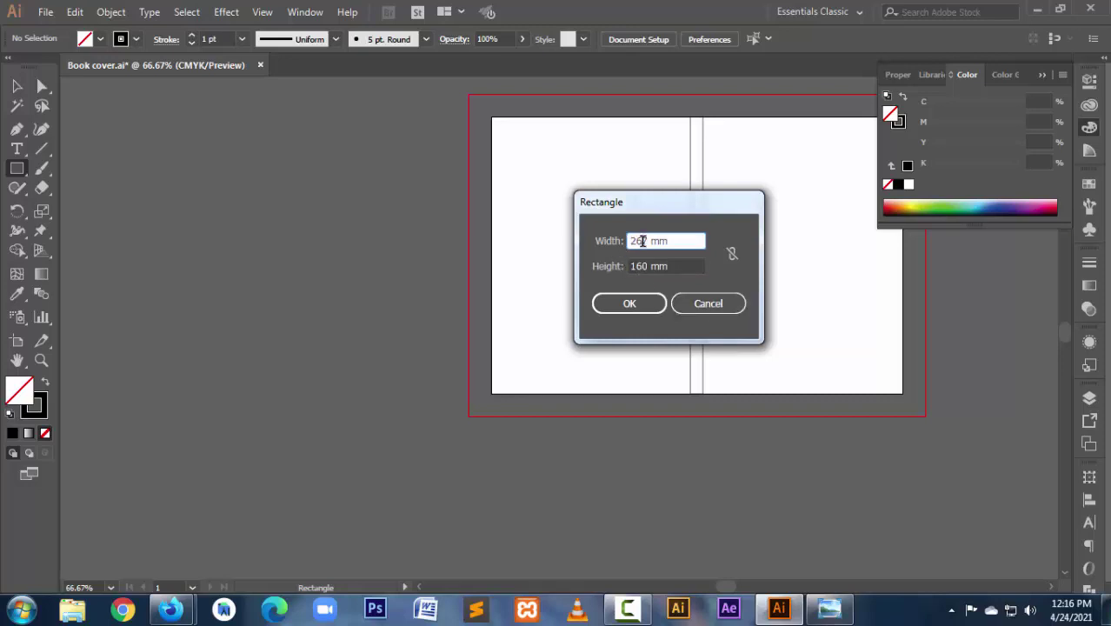
double_click(639, 241)
text(47)
click(633, 304)
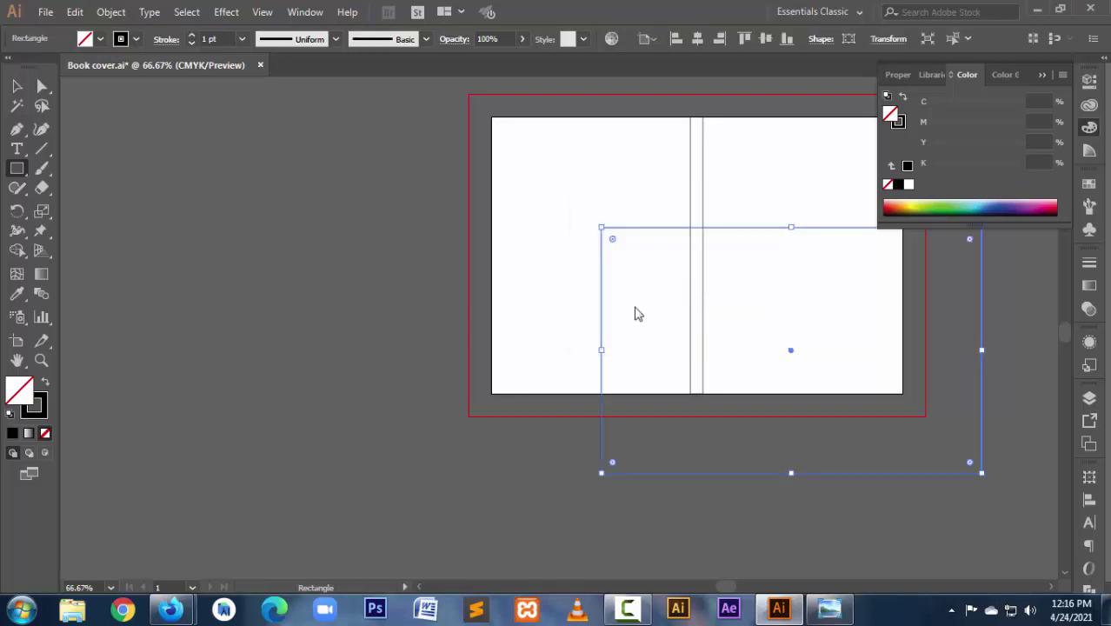
Step: Centre the rectangle horizontally and vertically, convert it to guides, and lock them
click(16, 87)
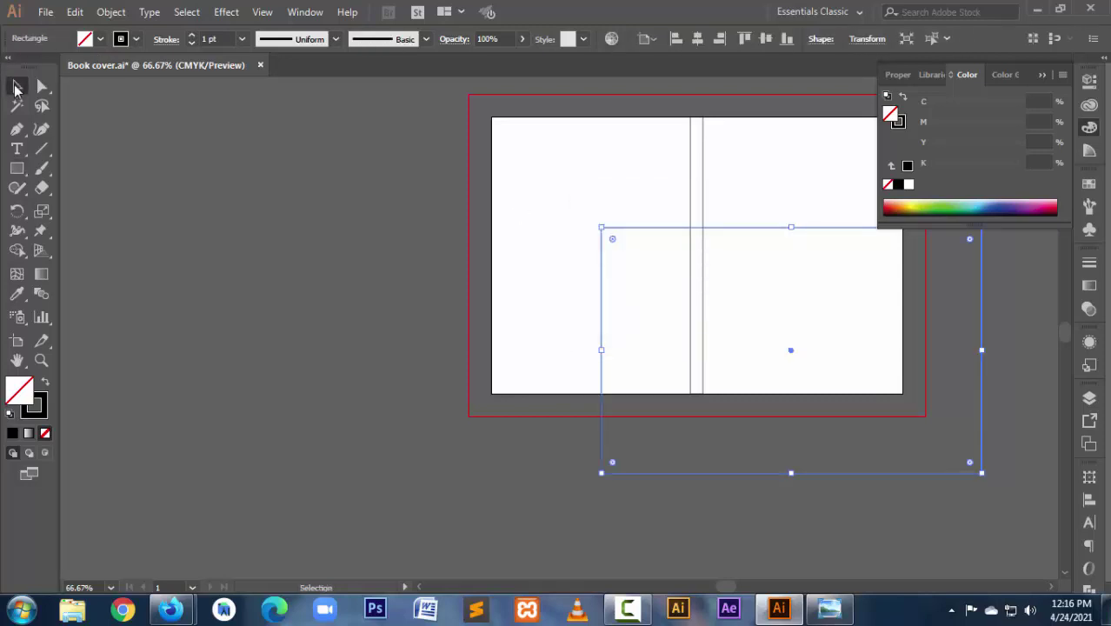
click(697, 39)
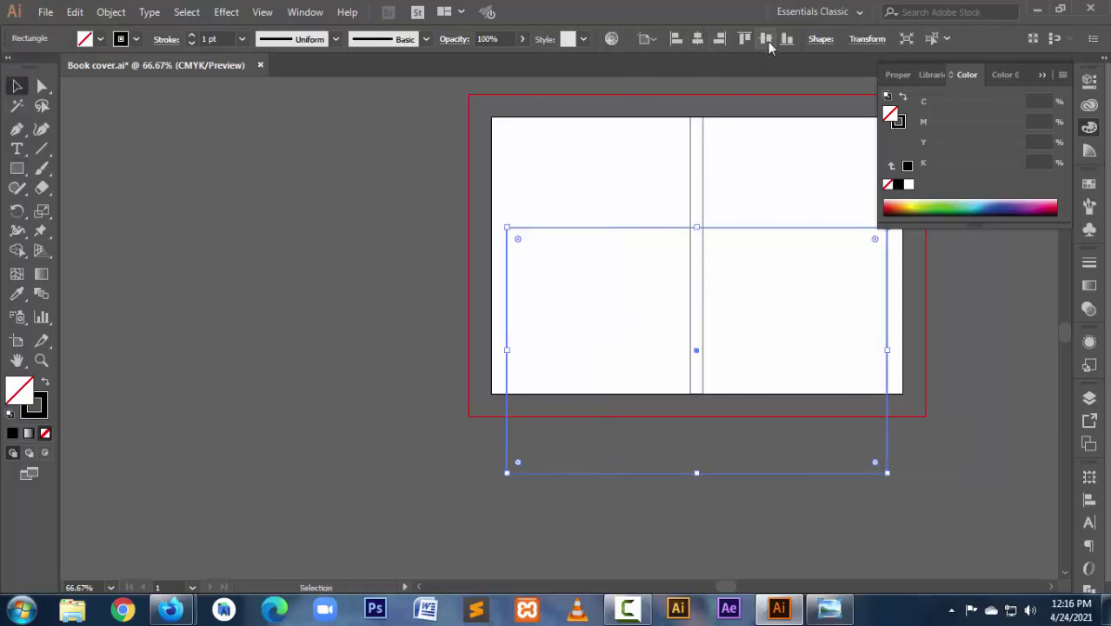
click(766, 39)
right_click(586, 209)
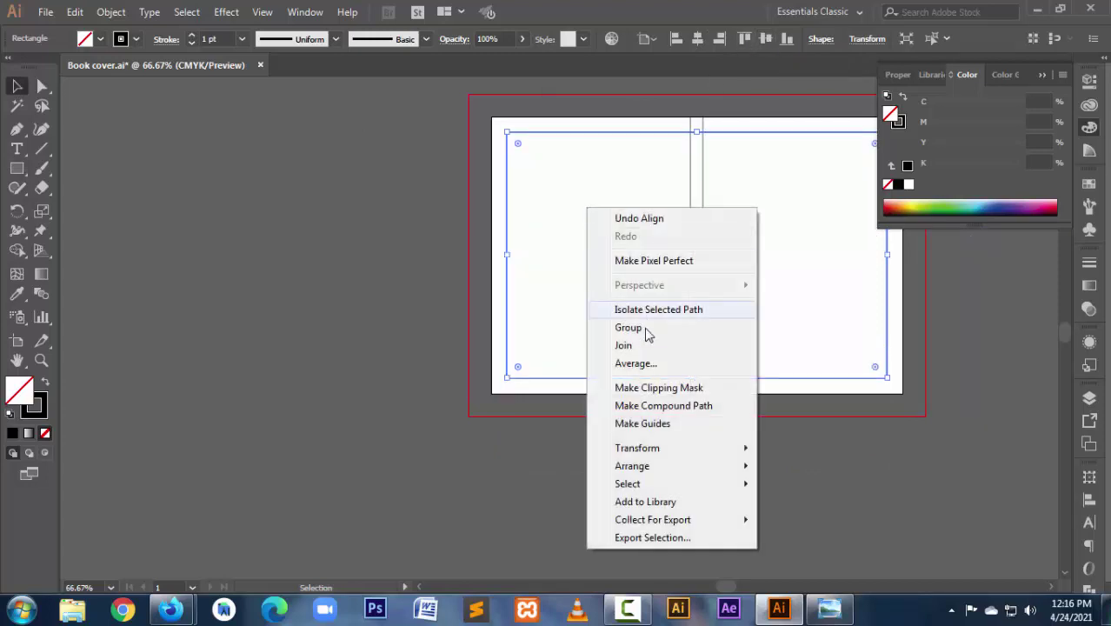
click(658, 423)
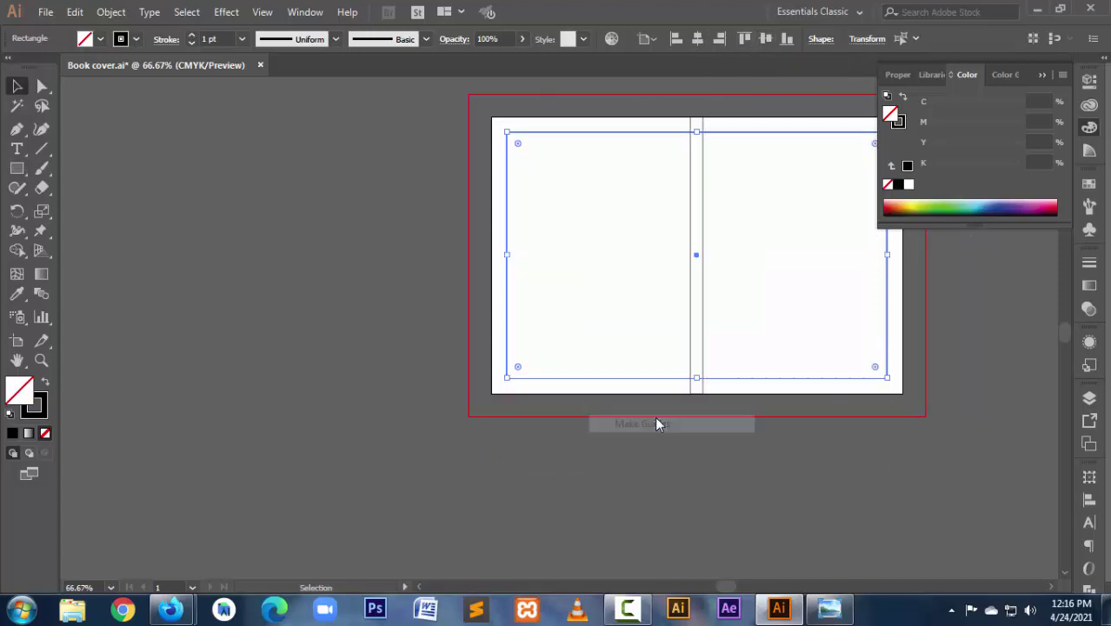
right_click(534, 271)
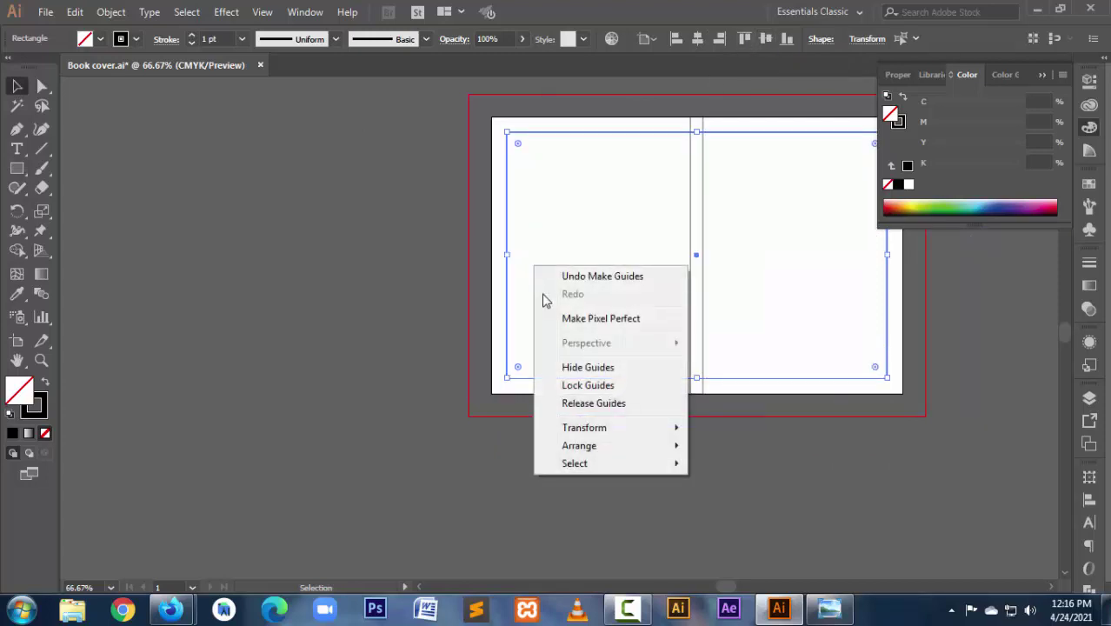
click(600, 387)
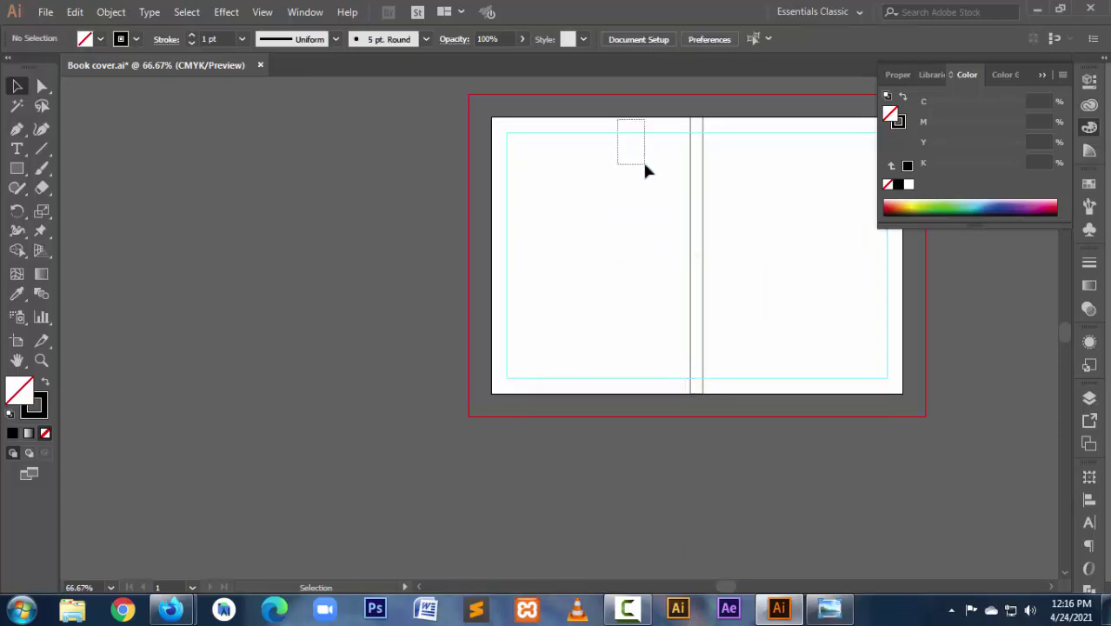
drag(645, 165, 647, 167)
Step: Collapse the colour panel and create a rectangle at the dialog's current size
click(1041, 74)
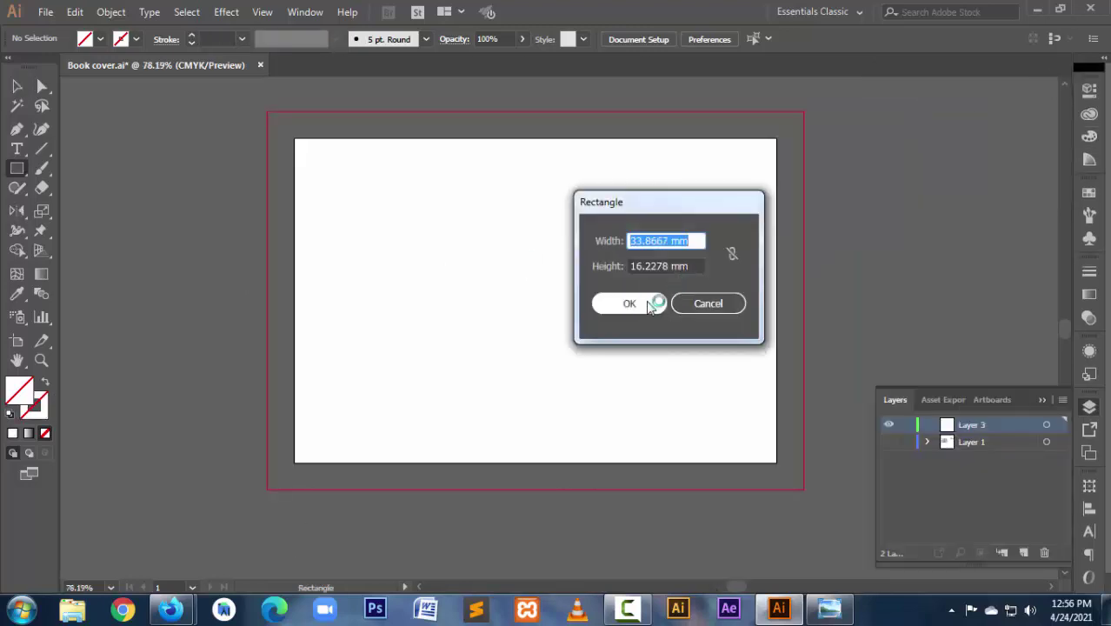
click(631, 304)
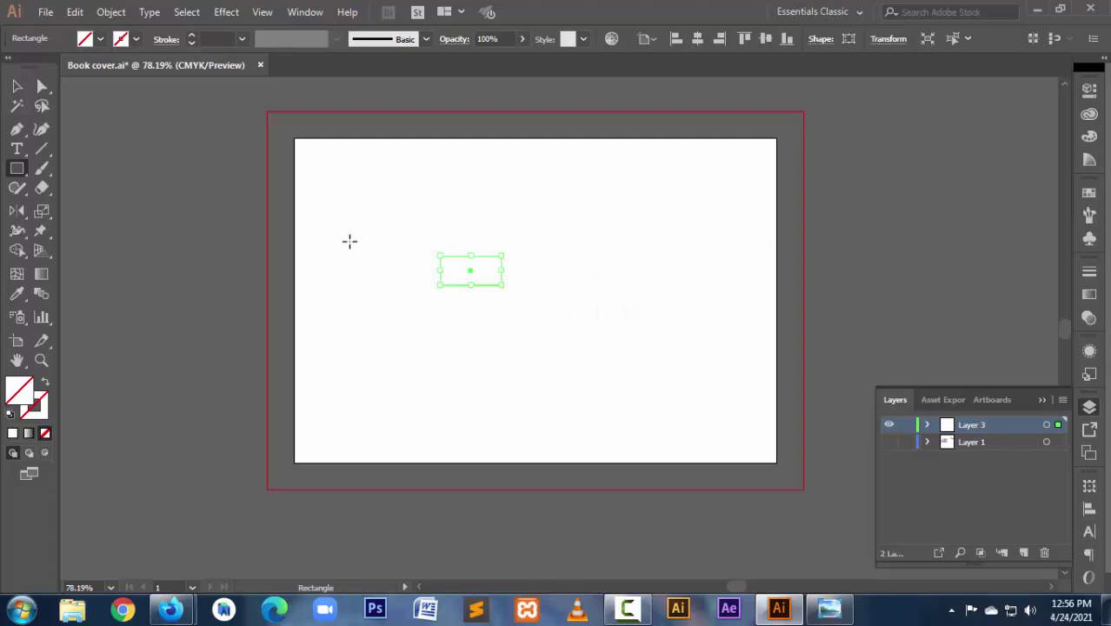
ctrl+click(355, 237)
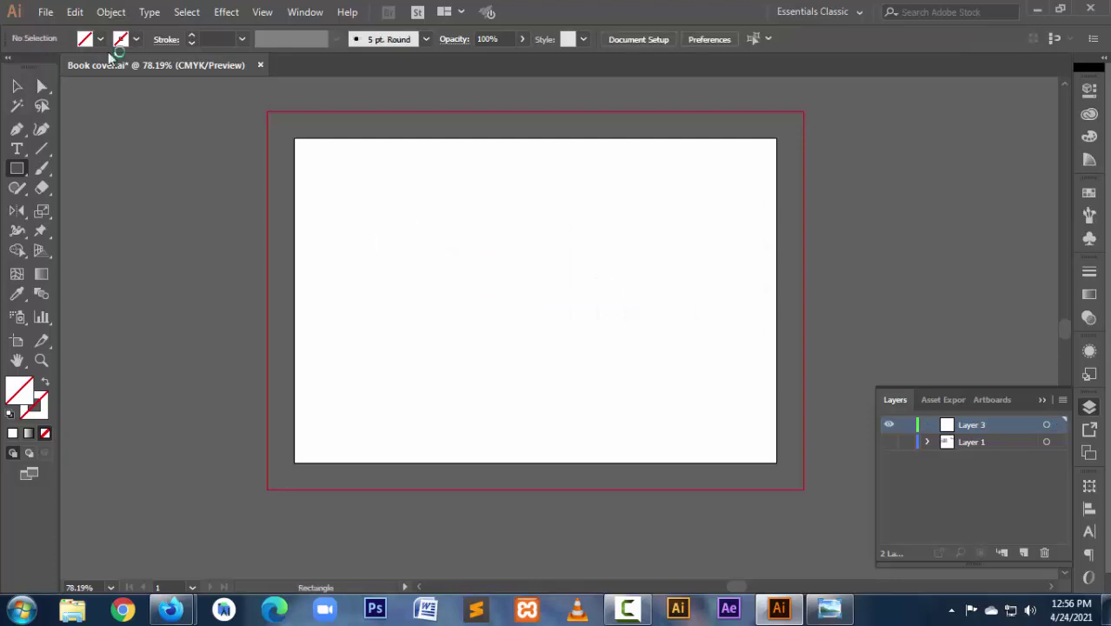
click(16, 86)
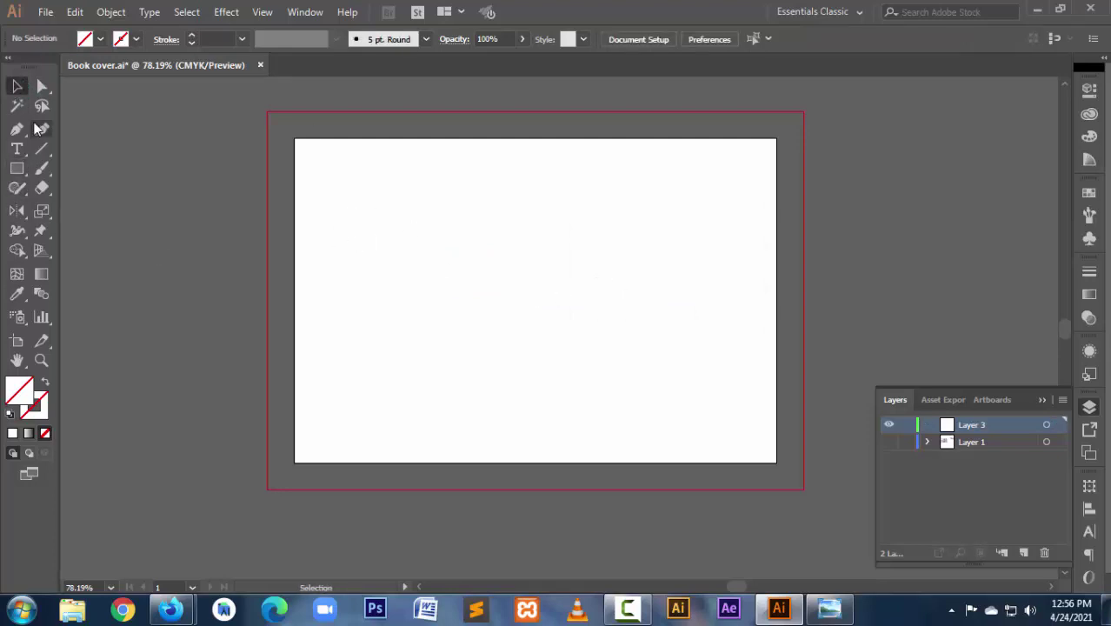
Step: Reset default fill and stroke and create a 10 × 180 mm rectangle
click(11, 415)
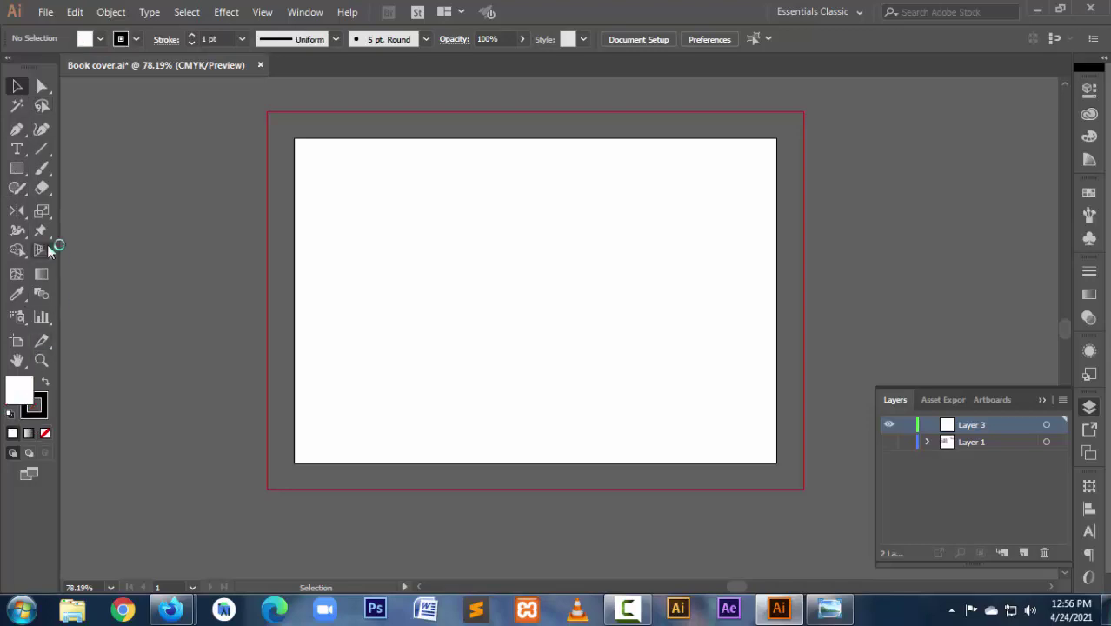
click(17, 171)
click(606, 322)
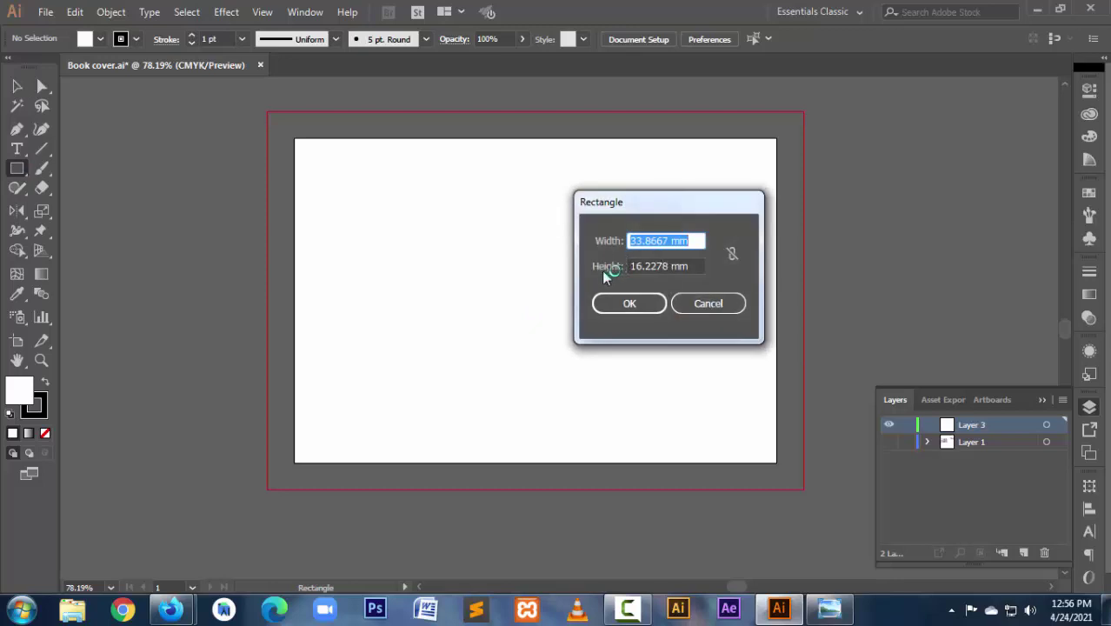
text(8)
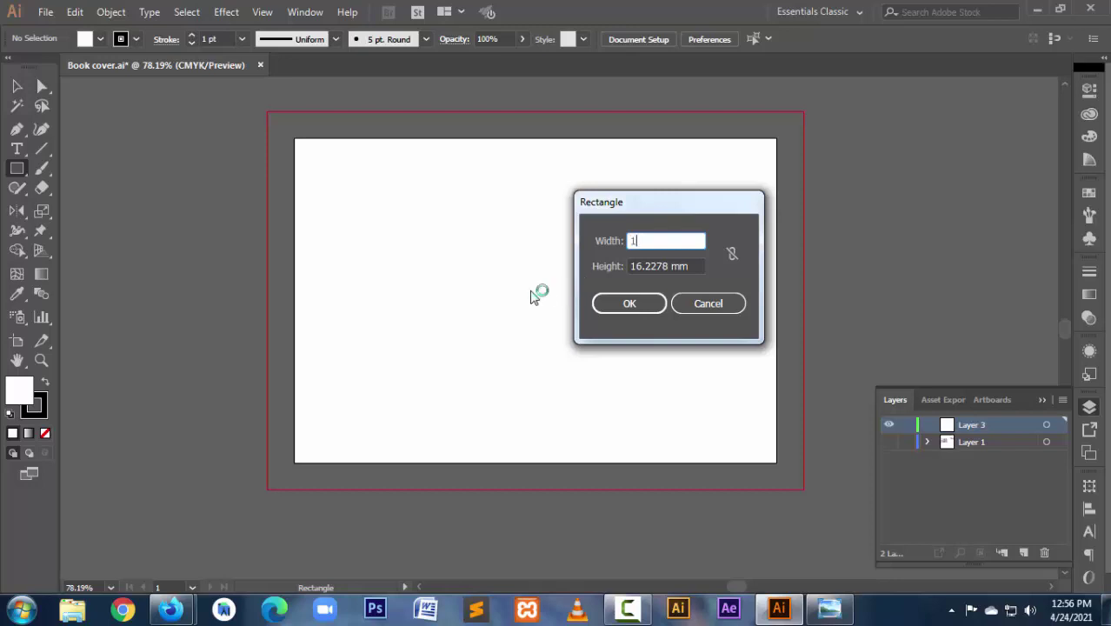
text(0)
key(Tab)
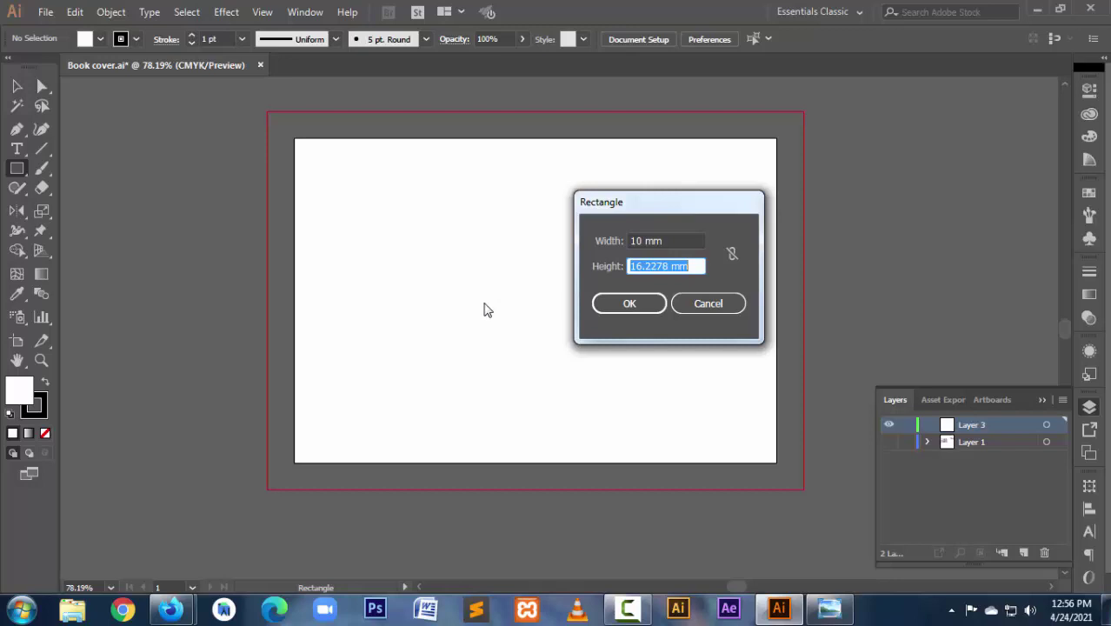
text(18)
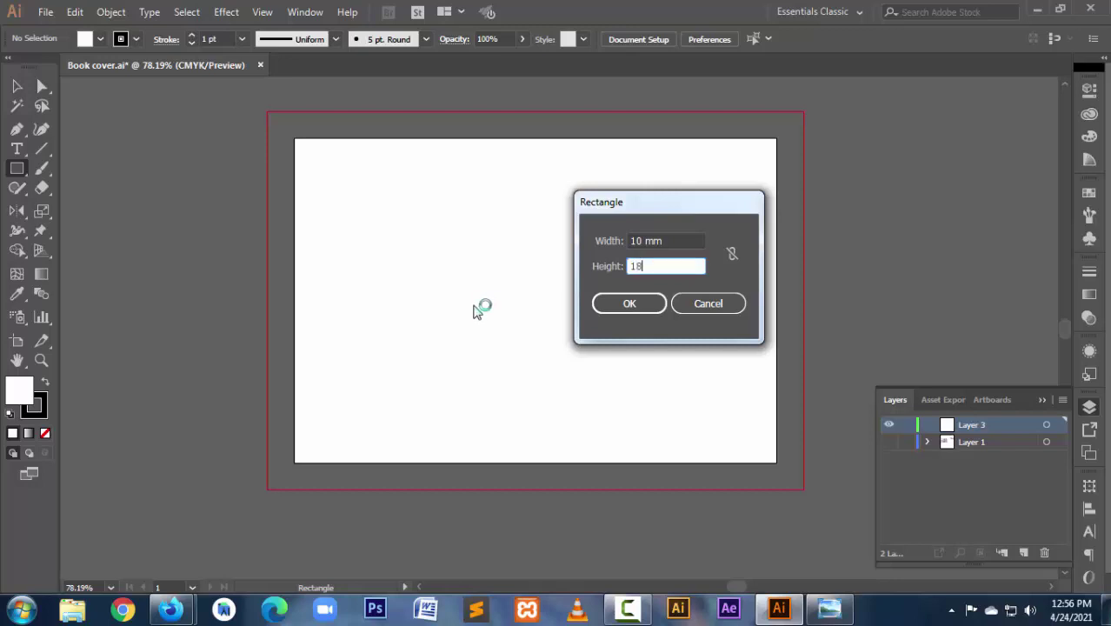
text(0)
key(Return)
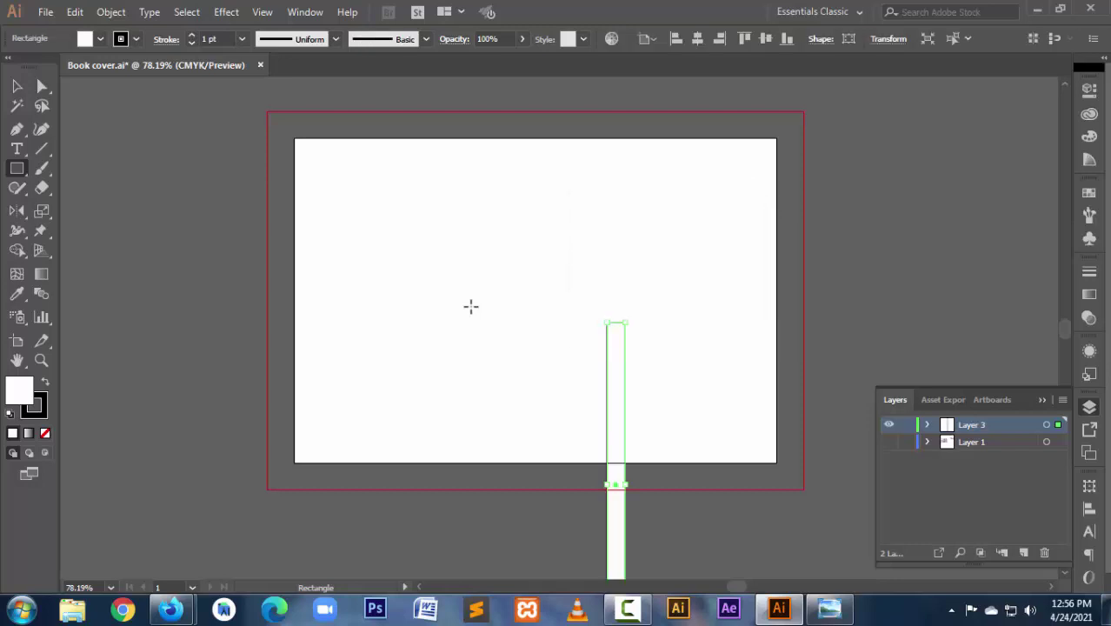
Step: Centre the strip horizontally and vertically on the cover, then deselect
click(16, 85)
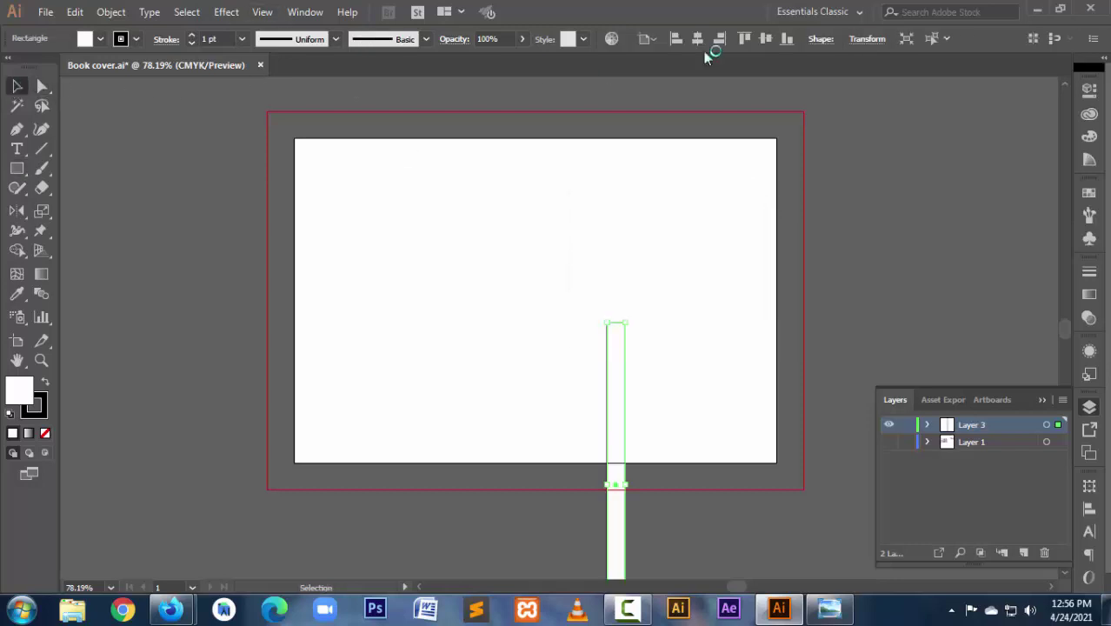
click(697, 38)
click(765, 38)
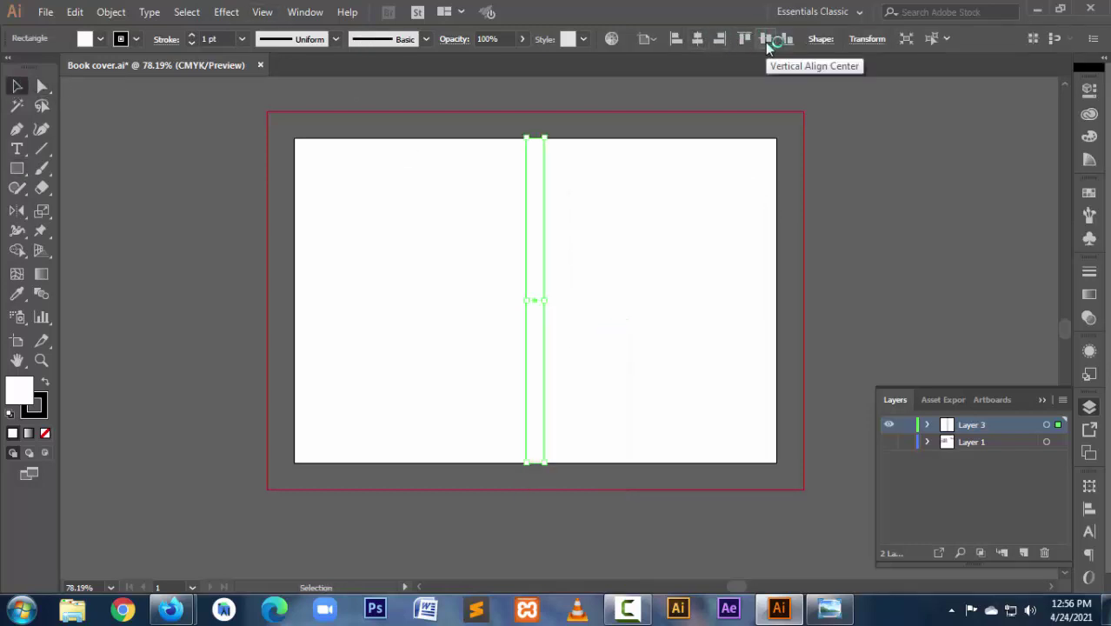
click(625, 348)
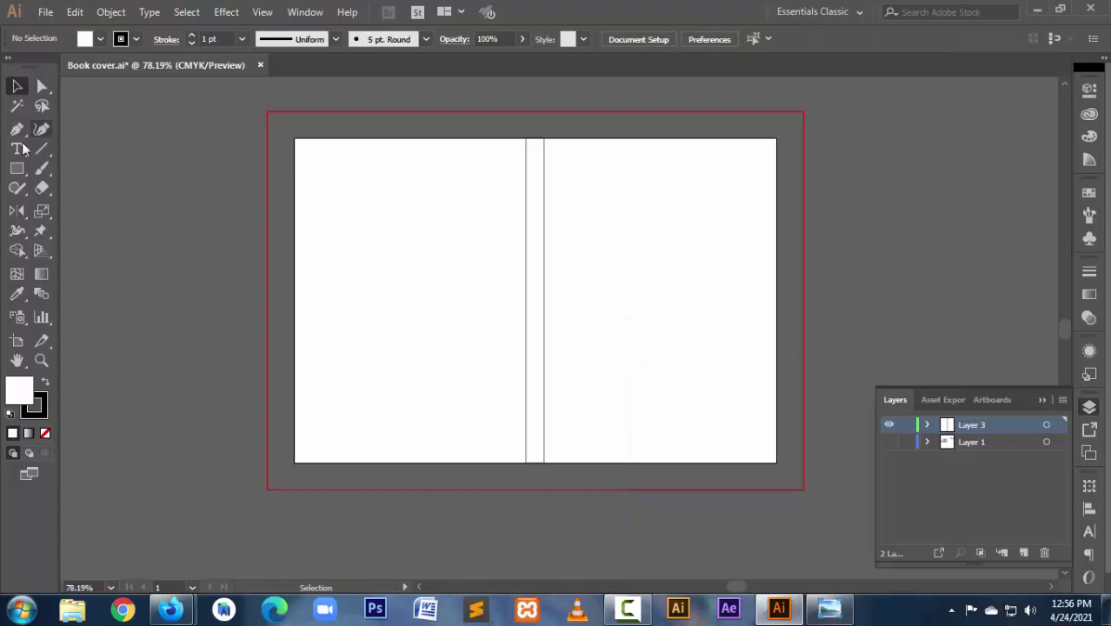
Step: Create a 247 × 180 mm rectangle
key(m)
click(394, 191)
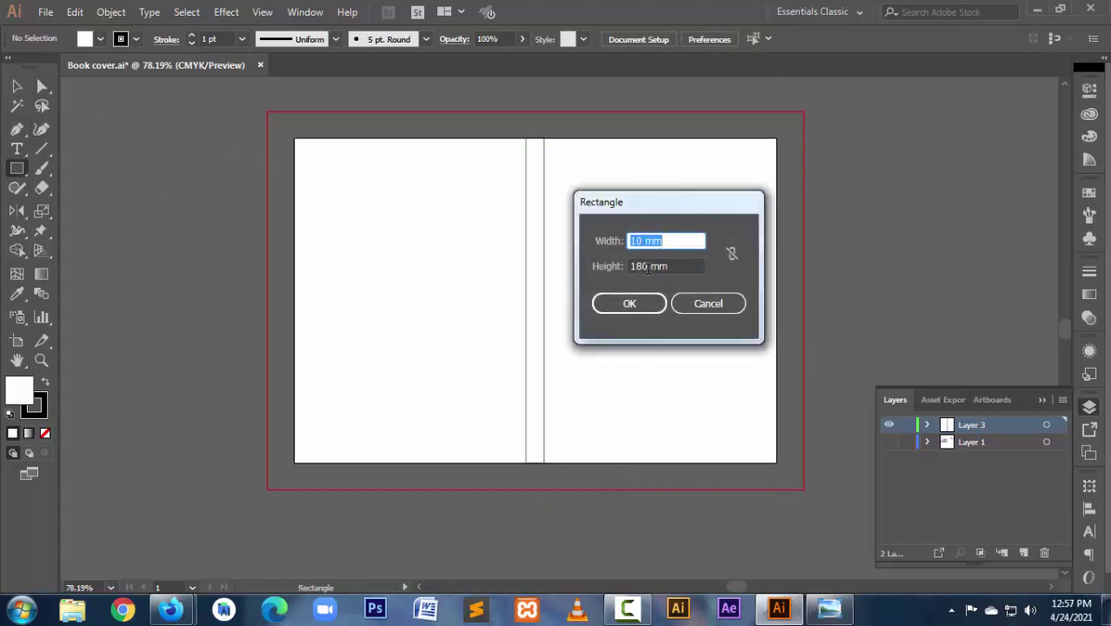
drag(631, 241, 645, 241)
text(2)
text(47)
key(Return)
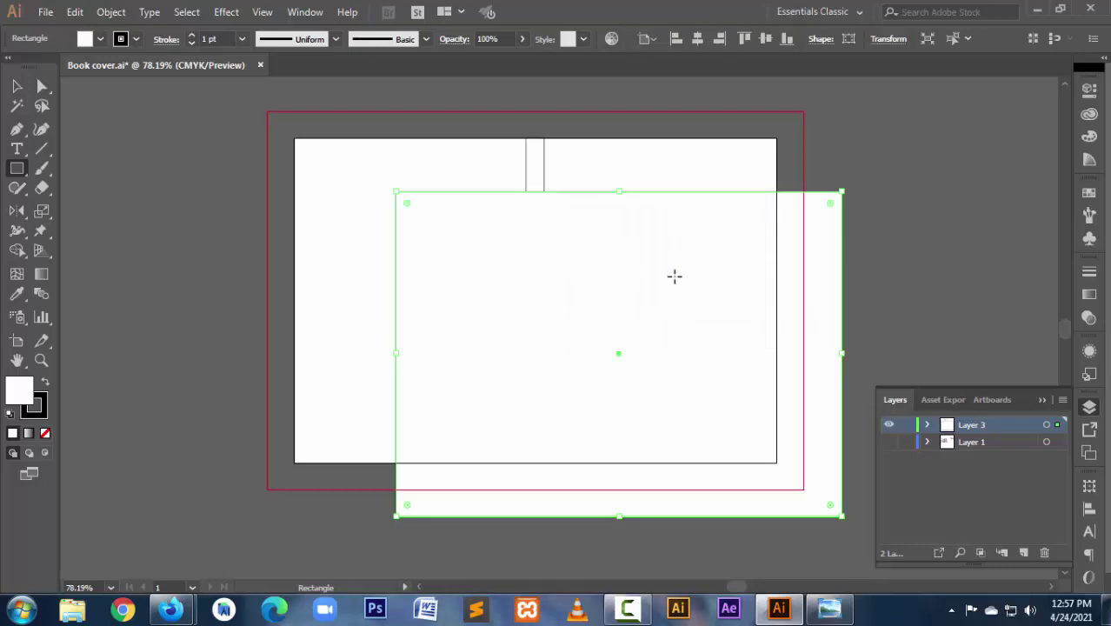
Step: Centre the rectangle on the cover and reduce its height in the Transform panel
click(17, 85)
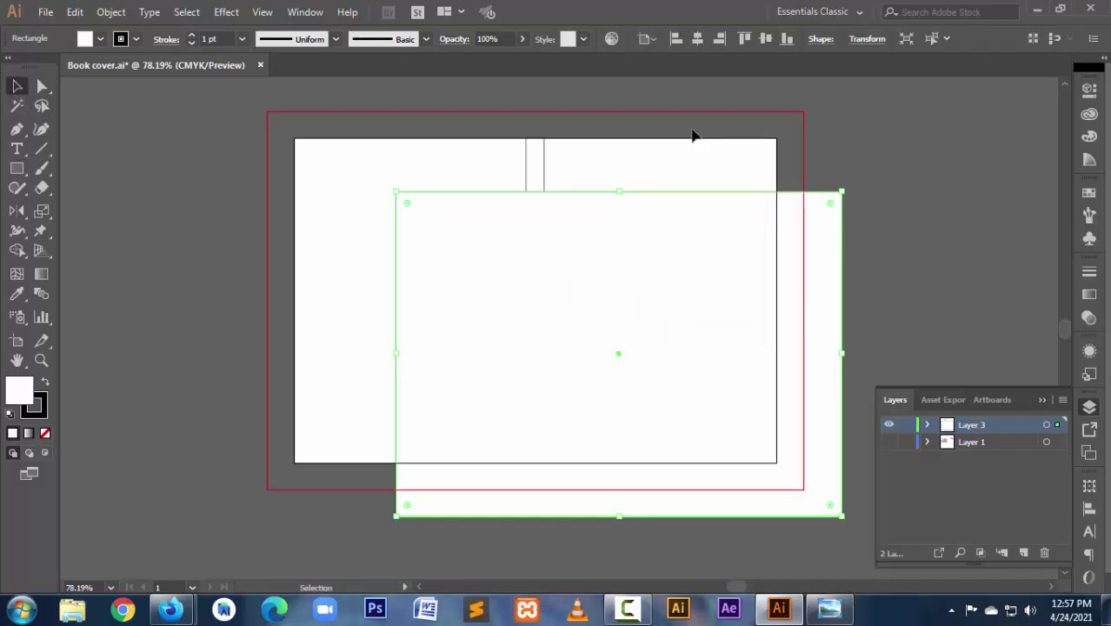
click(700, 41)
click(764, 41)
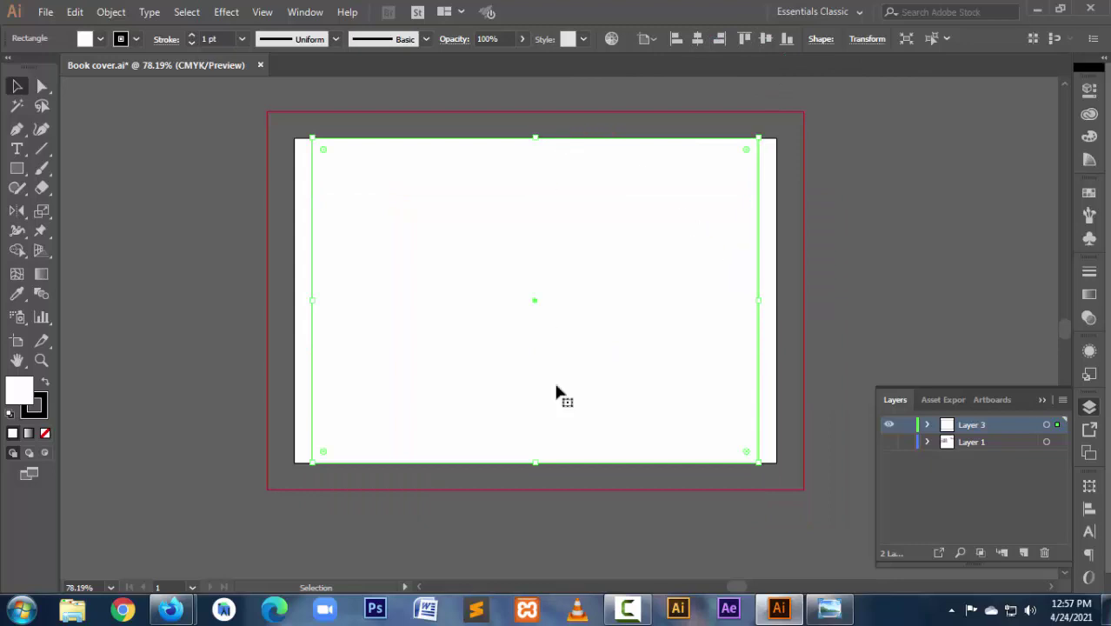
click(866, 39)
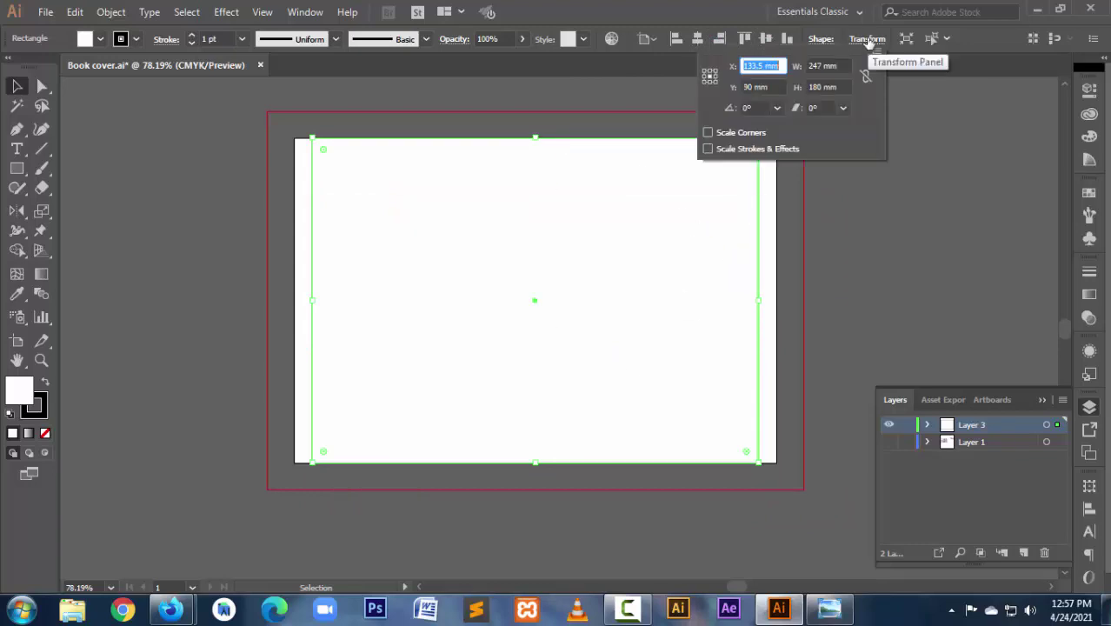
click(817, 86)
key(BackSpace)
text(0)
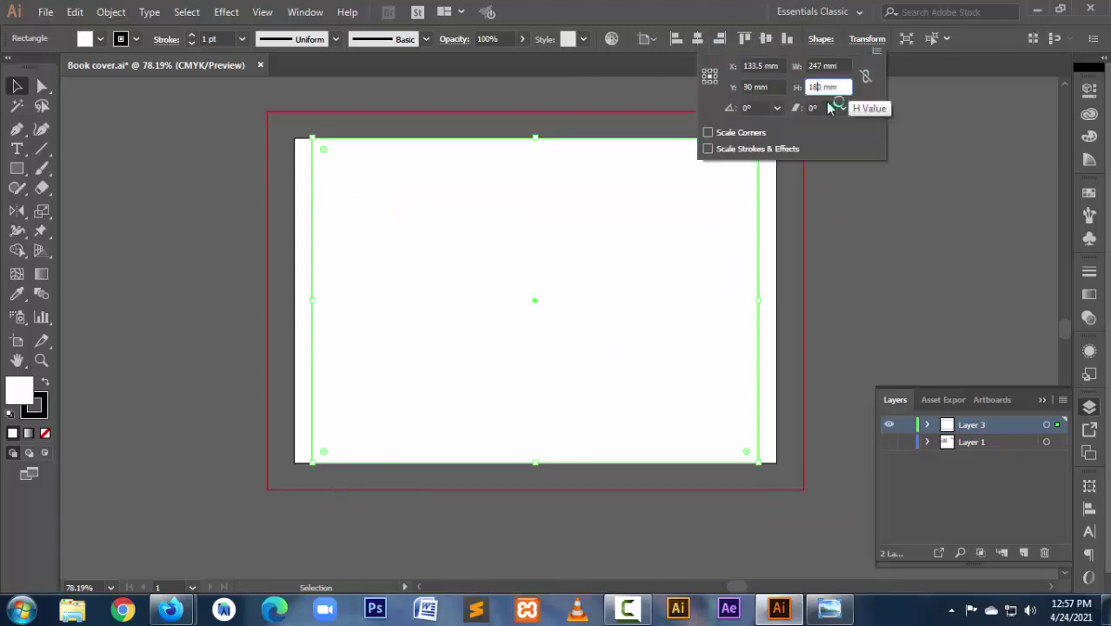
text(60)
key(Return)
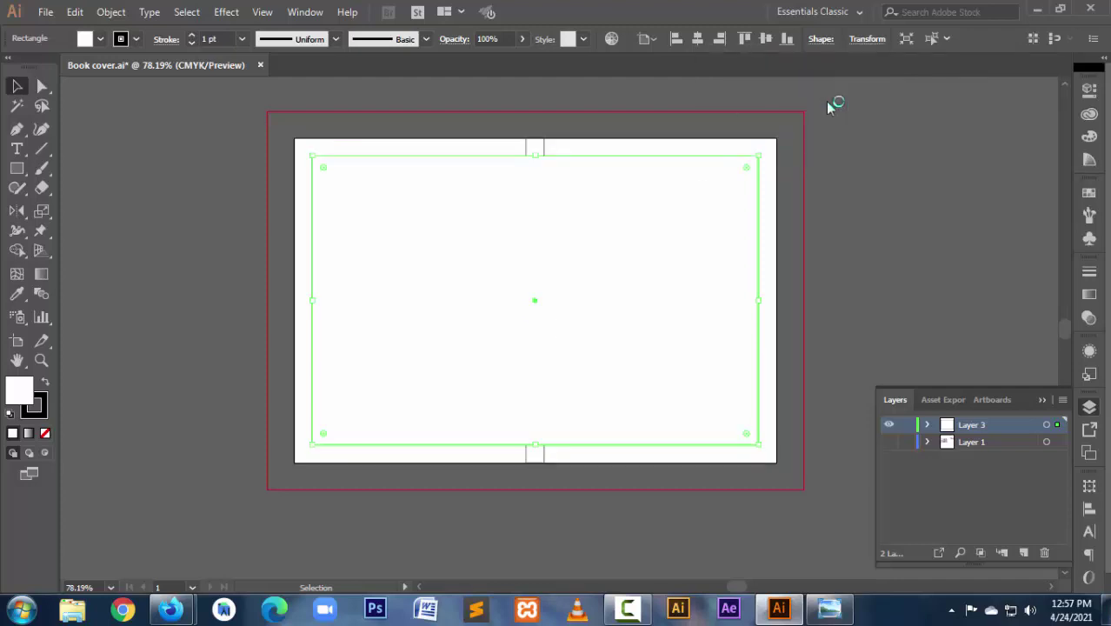
Step: Convert the inset rectangle into margin guides
click(211, 275)
click(554, 253)
right_click(554, 253)
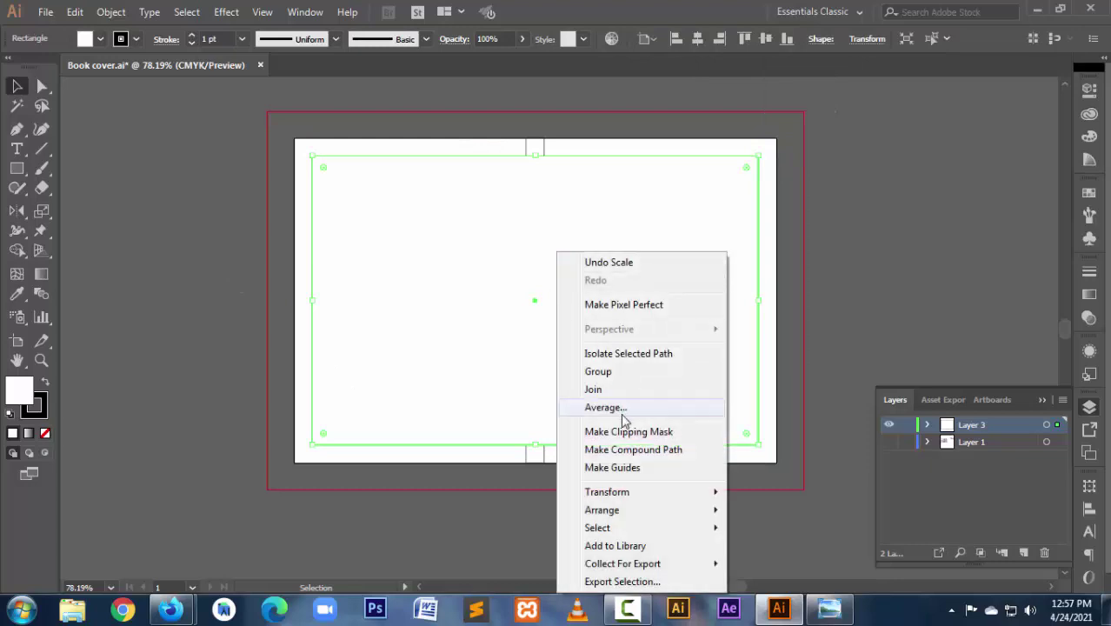
click(628, 467)
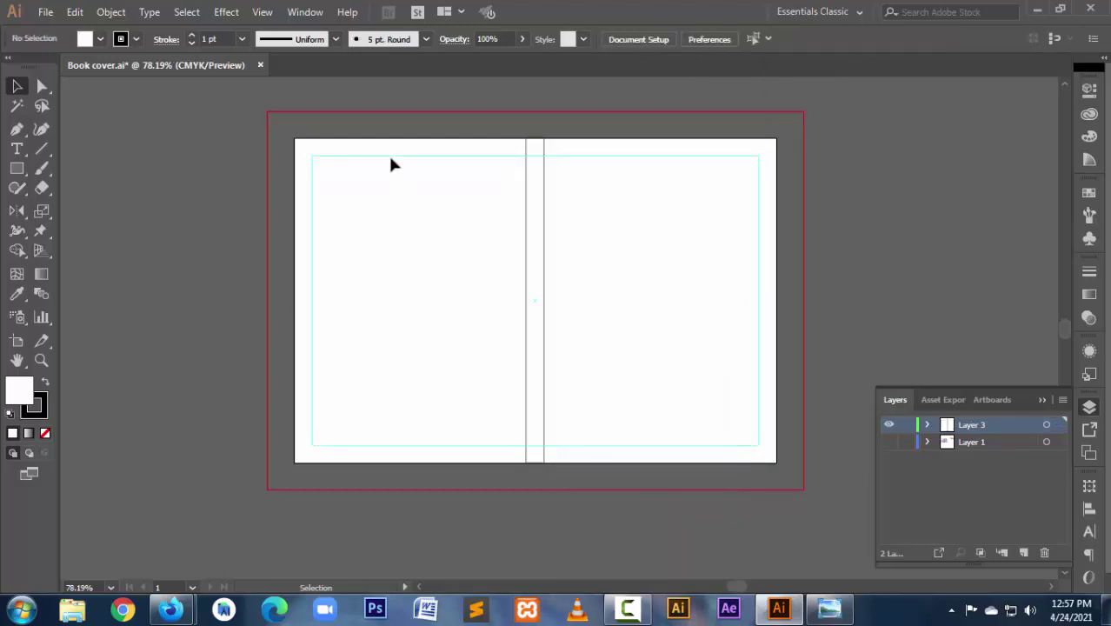
right_click(412, 154)
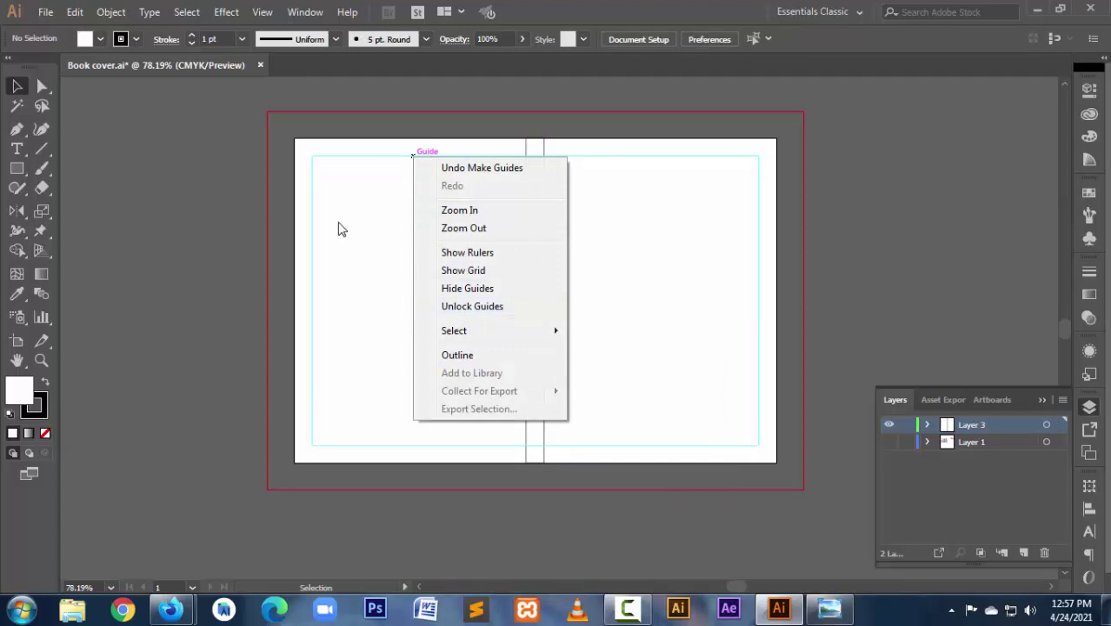
click(372, 233)
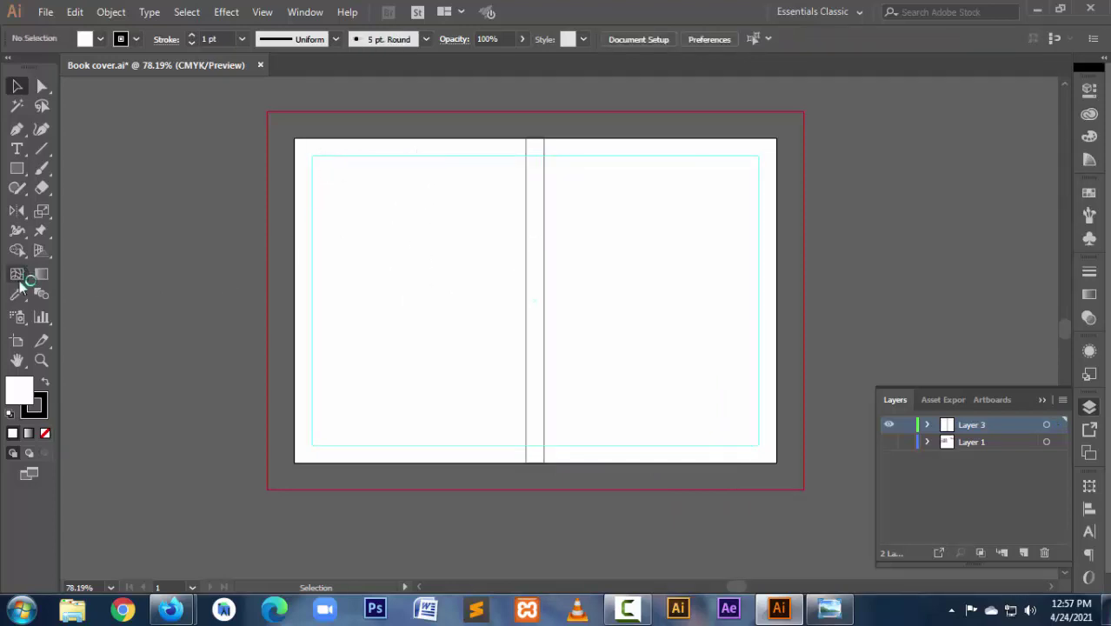
click(18, 170)
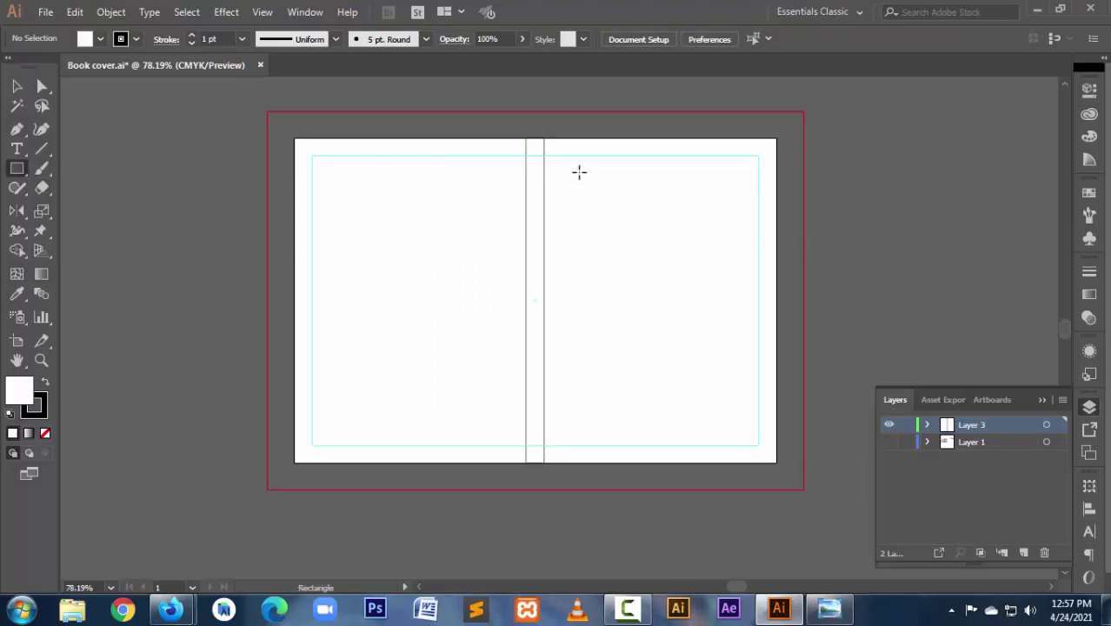
Step: Draw a rectangle near the top right of the cover and rescale its proportions
drag(576, 169, 744, 251)
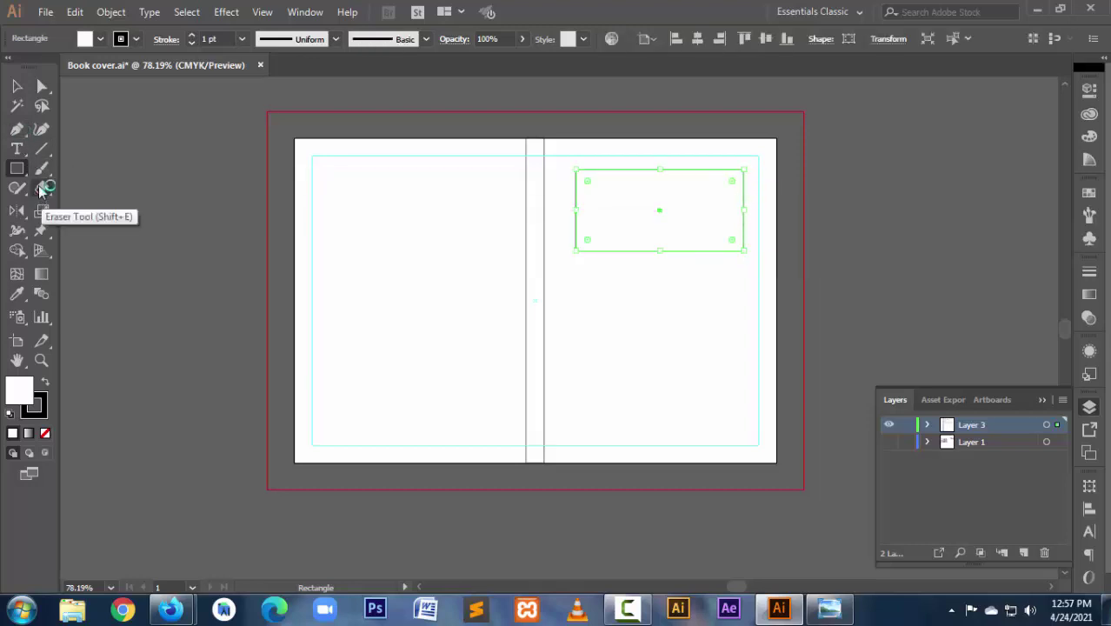
click(41, 211)
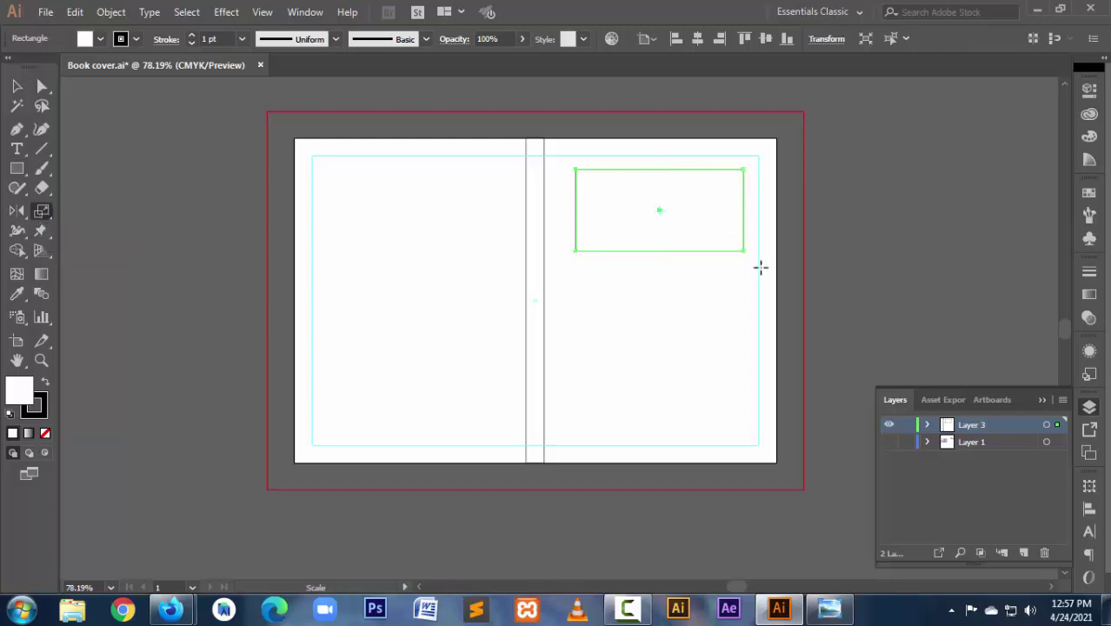
drag(740, 259, 731, 261)
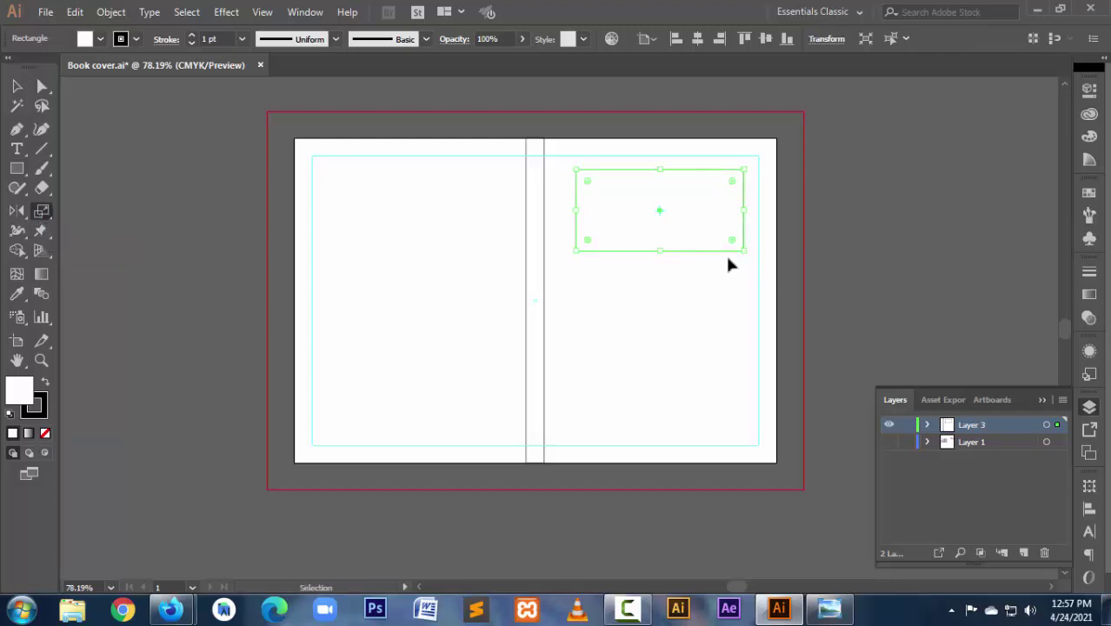
Step: Shear the rectangle into a parallelogram and reselect it
click(40, 211)
click(113, 231)
mouse_move(741, 255)
mouse_down()
mouse_move(738, 263)
mouse_move(730, 252)
mouse_up()
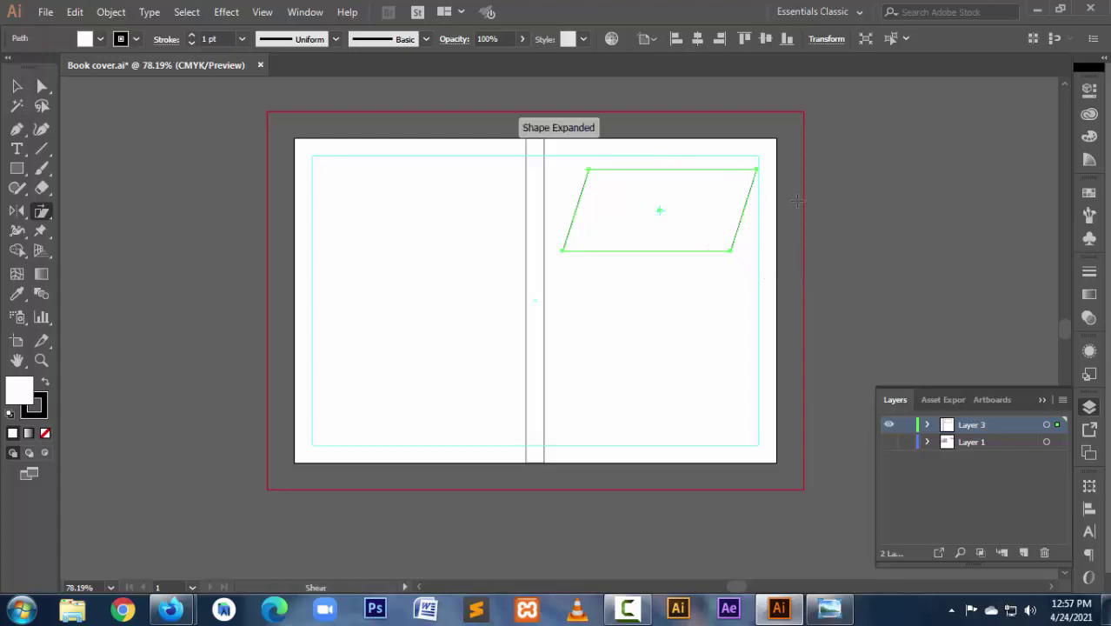
click(16, 86)
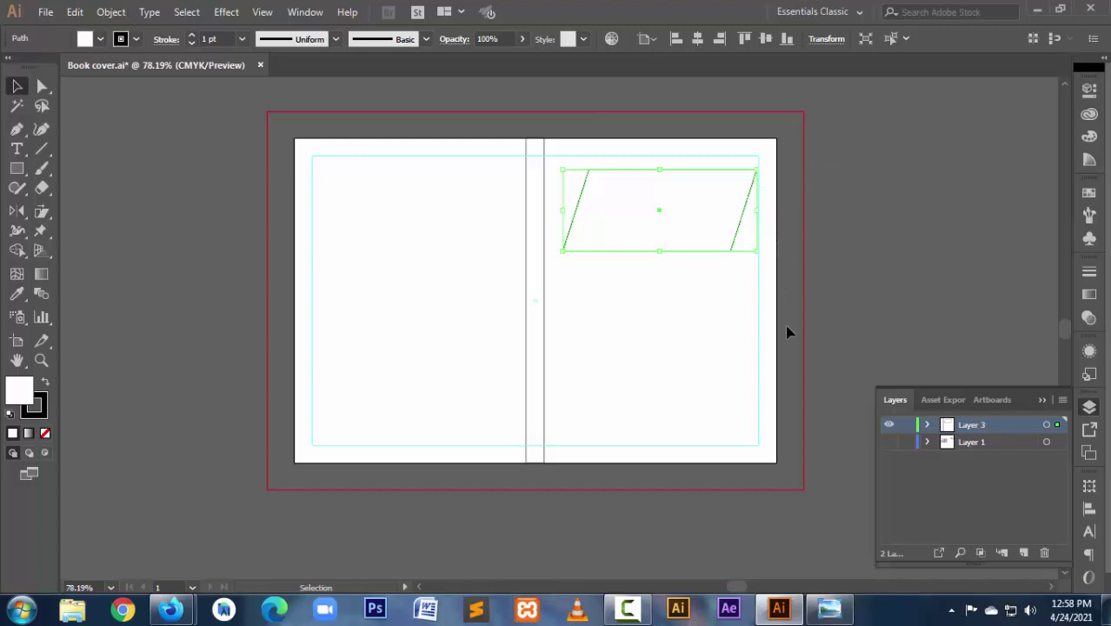
click(748, 243)
click(712, 245)
Step: Fill the parallelogram red (M 100%, Y 100%) and widen it leftward
click(1087, 142)
drag(962, 135, 1045, 126)
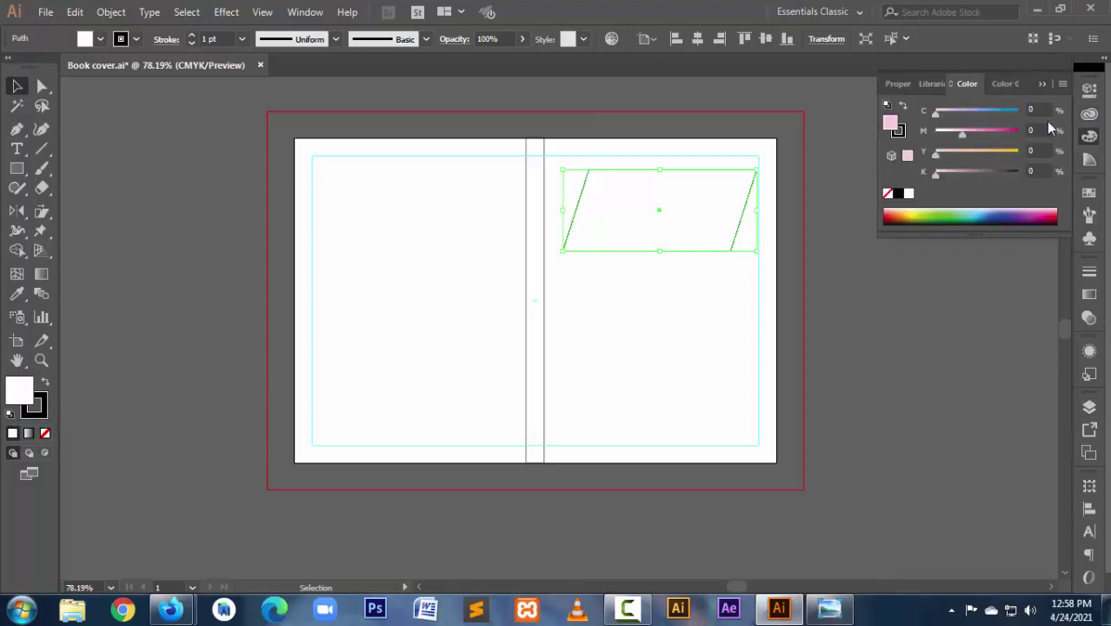
drag(934, 155, 1020, 178)
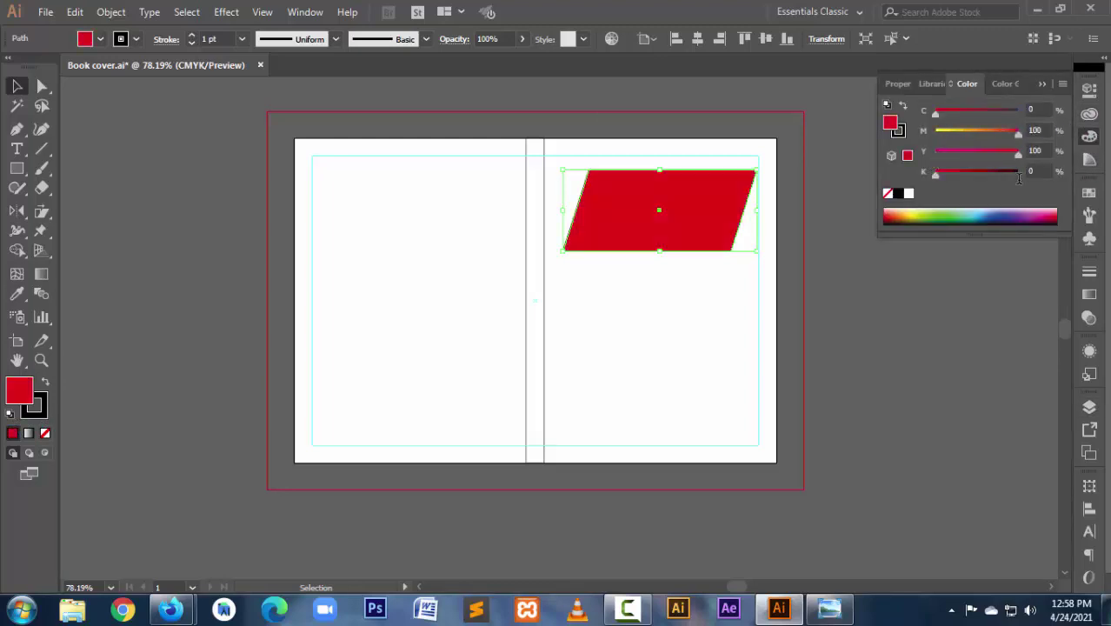
click(839, 302)
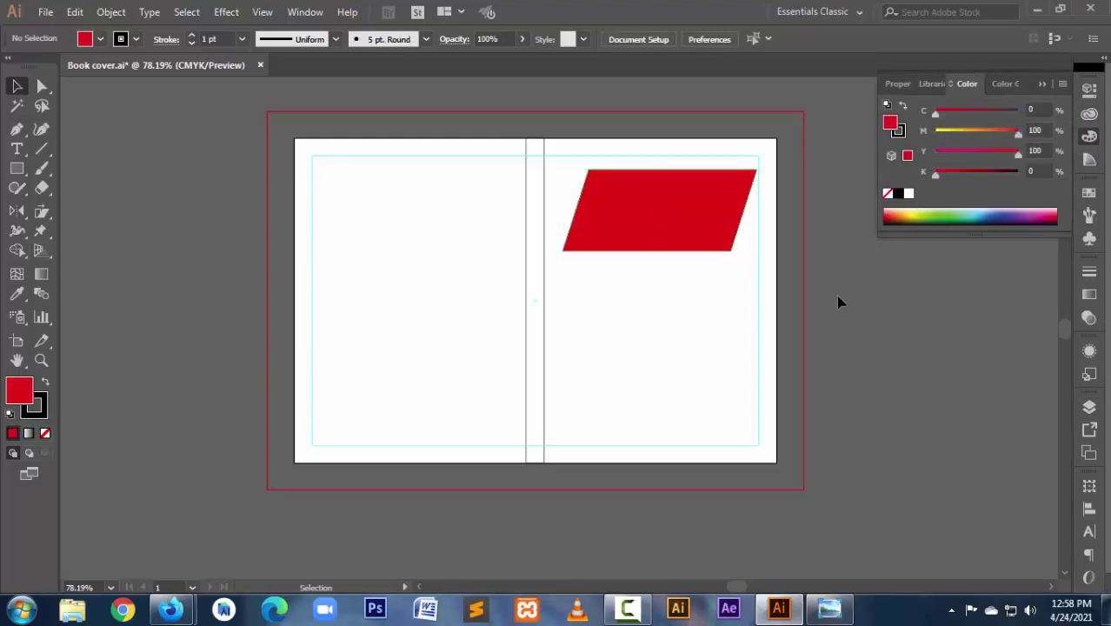
click(633, 228)
drag(563, 210, 550, 211)
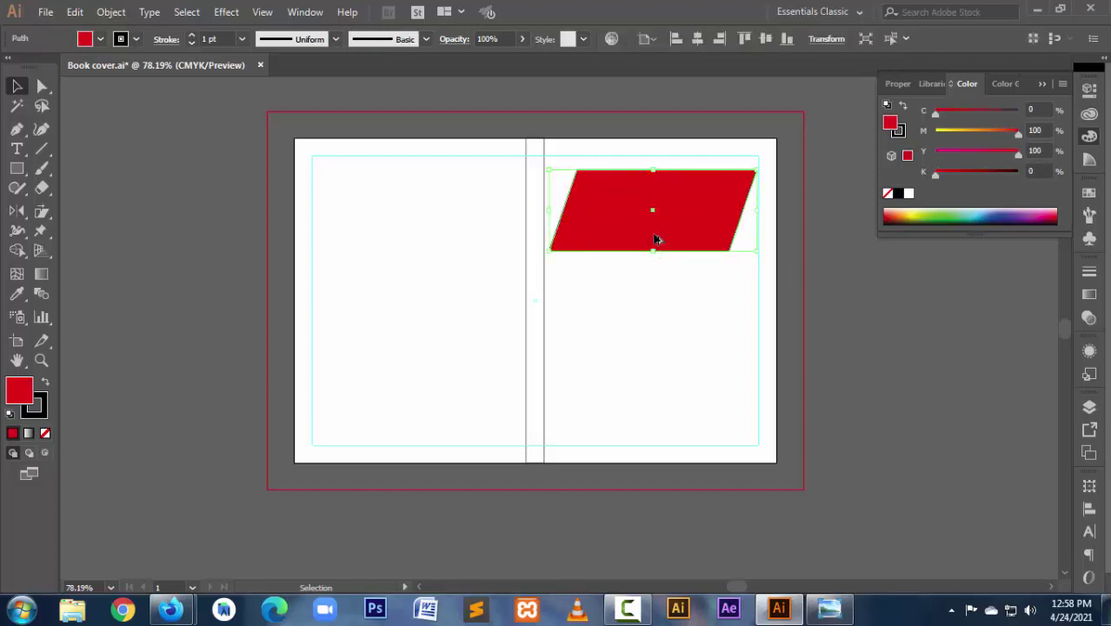
Step: Copy the parallelogram below itself and squash the copy into a thin sliver
drag(655, 241, 650, 322)
click(44, 228)
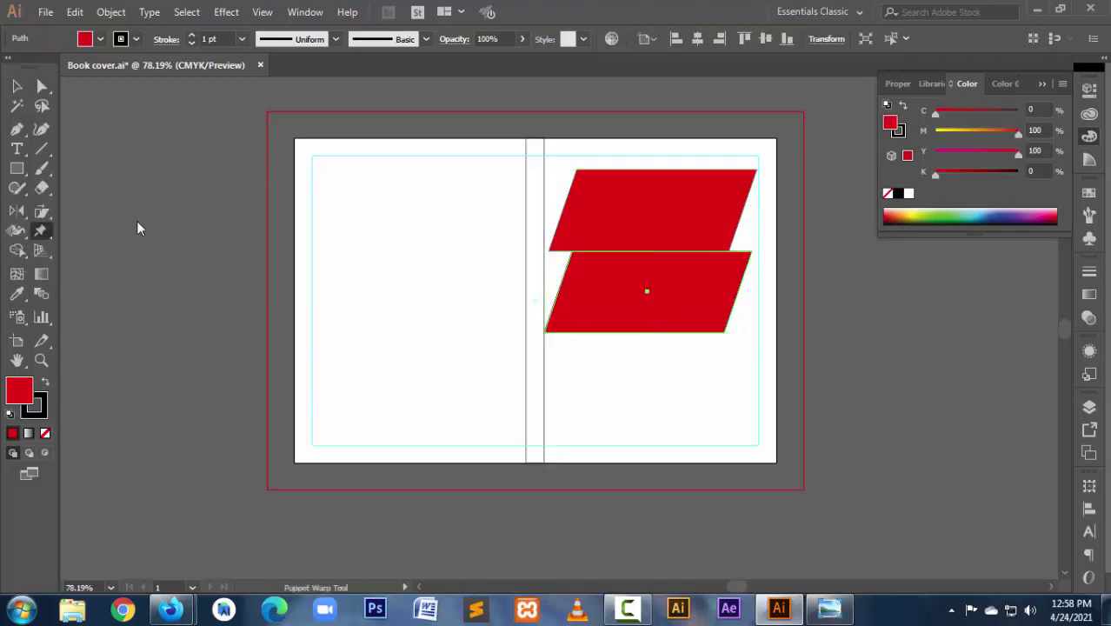
click(45, 223)
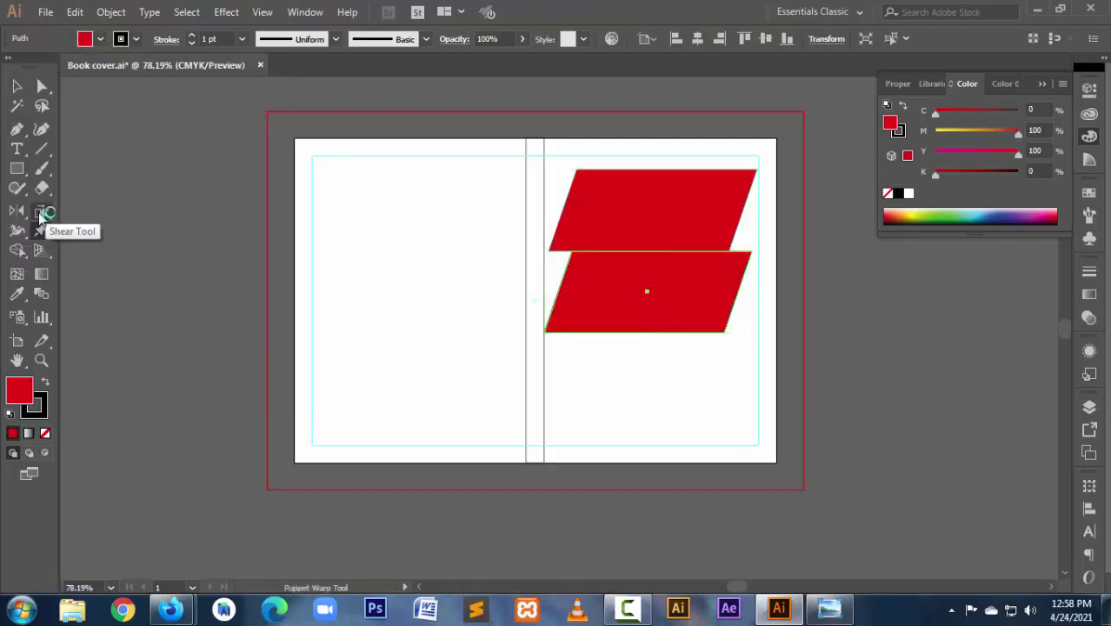
click(44, 218)
drag(750, 317, 683, 245)
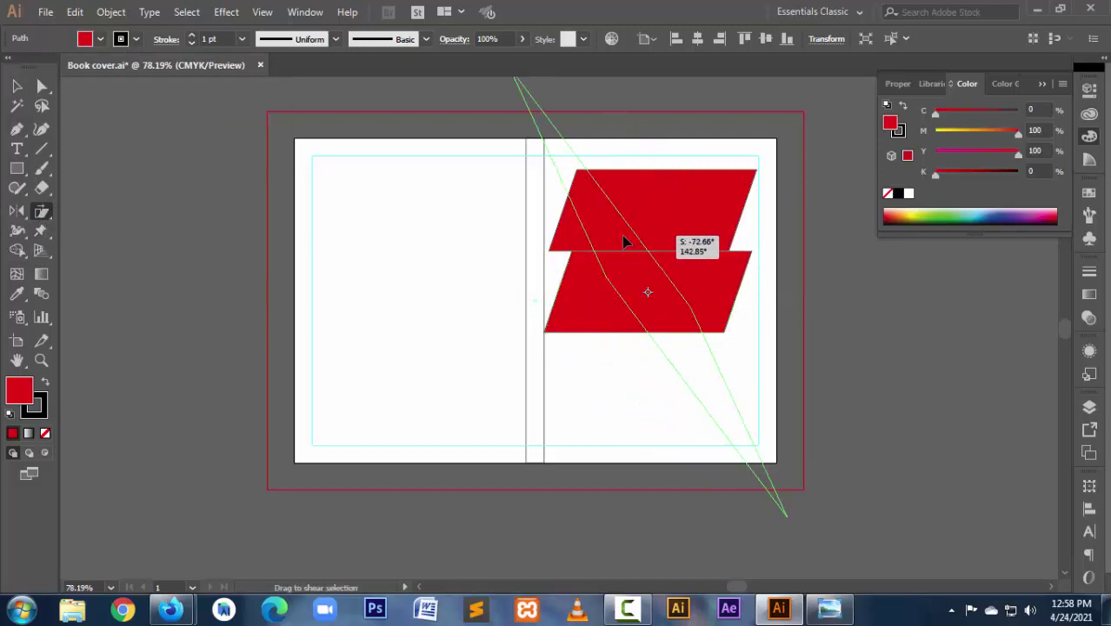
drag(683, 245, 717, 251)
key(ctrl+z)
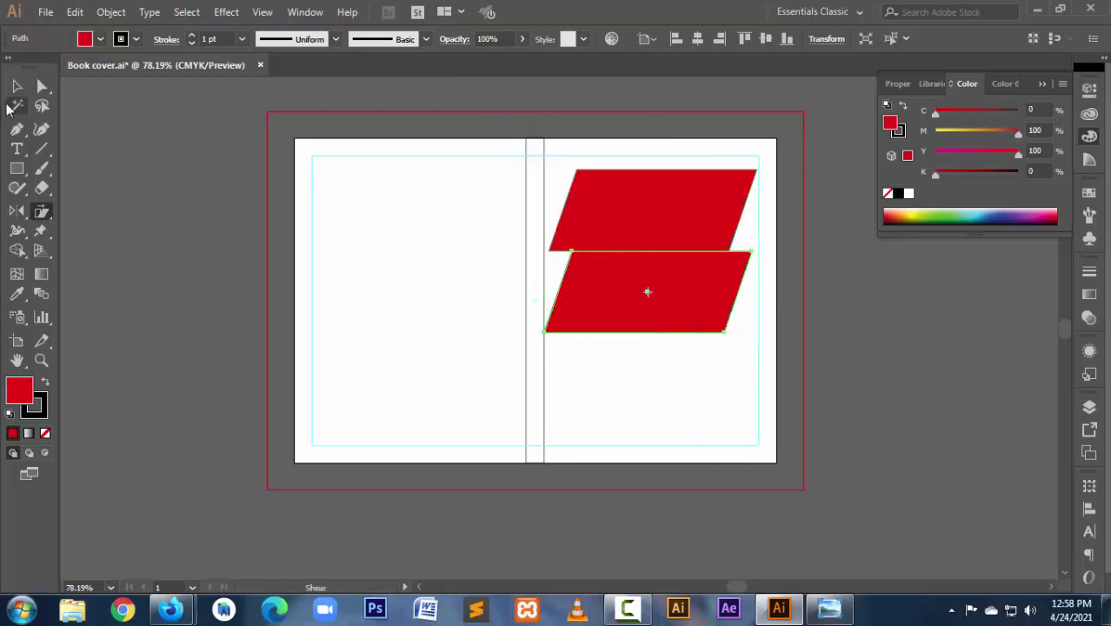
click(16, 88)
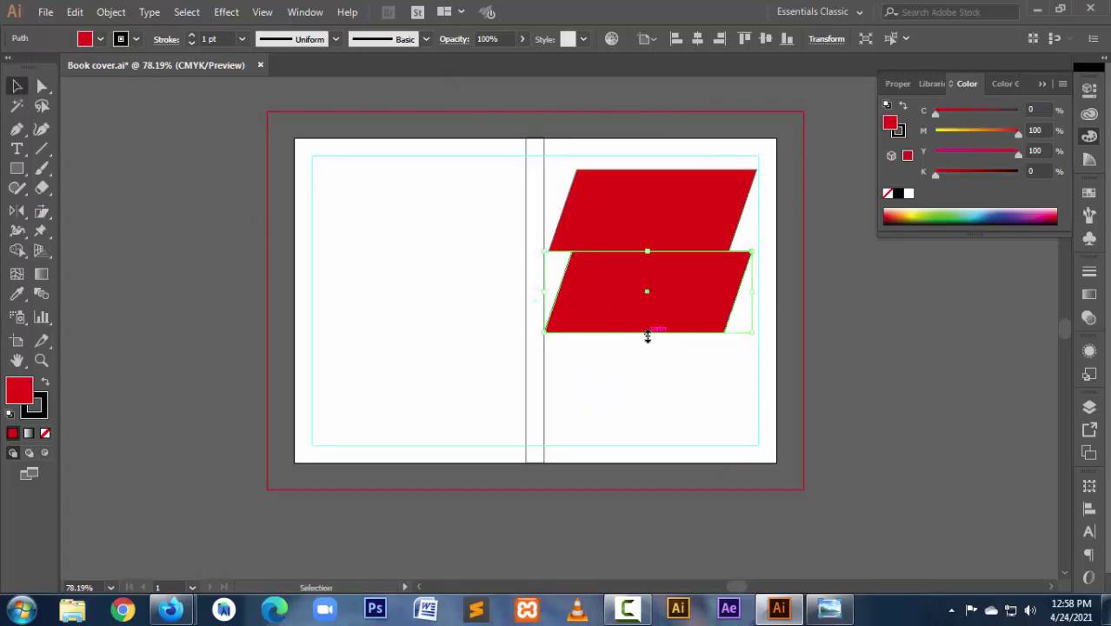
drag(647, 337, 651, 258)
key(ctrl+z)
drag(647, 250, 645, 319)
Step: Delete the sliver copy and add a flattened red rectangle under the parallelogram
key(Delete)
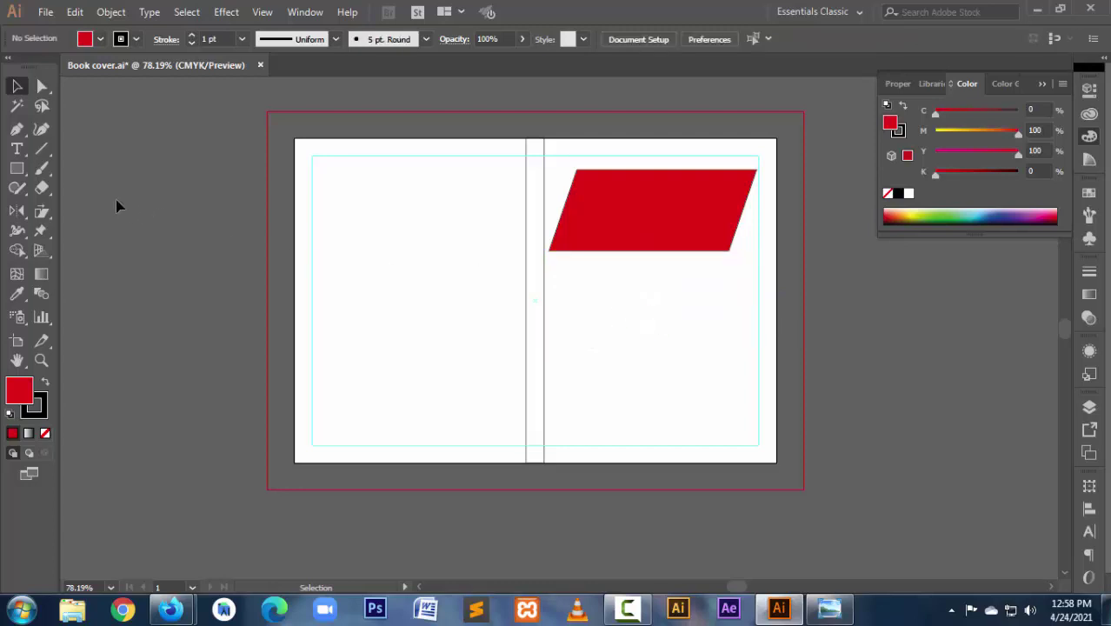
click(16, 169)
click(592, 285)
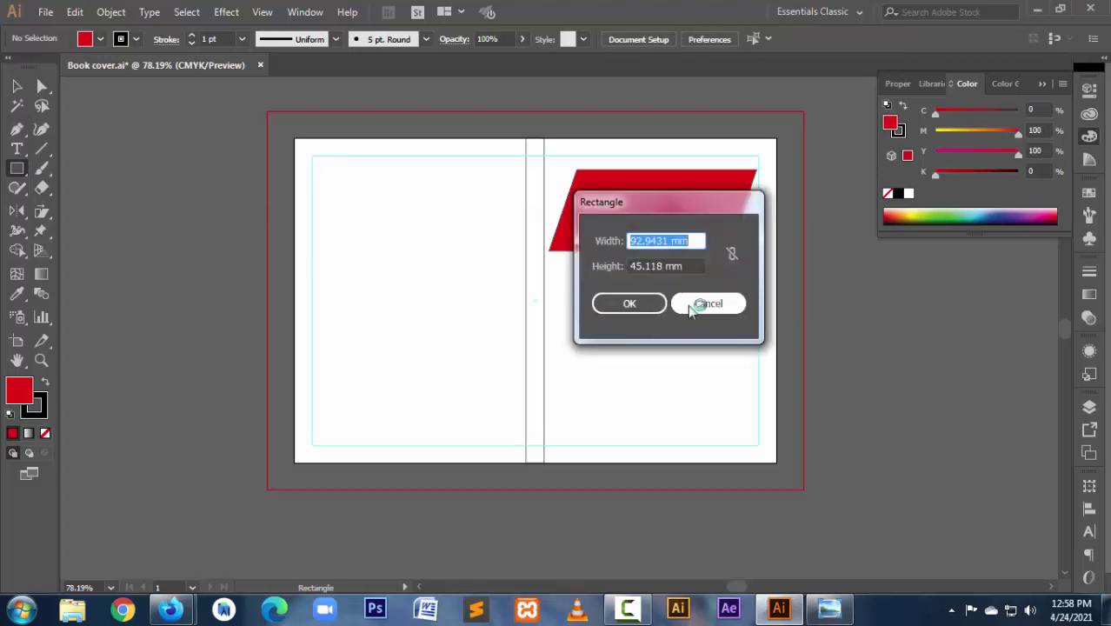
click(632, 303)
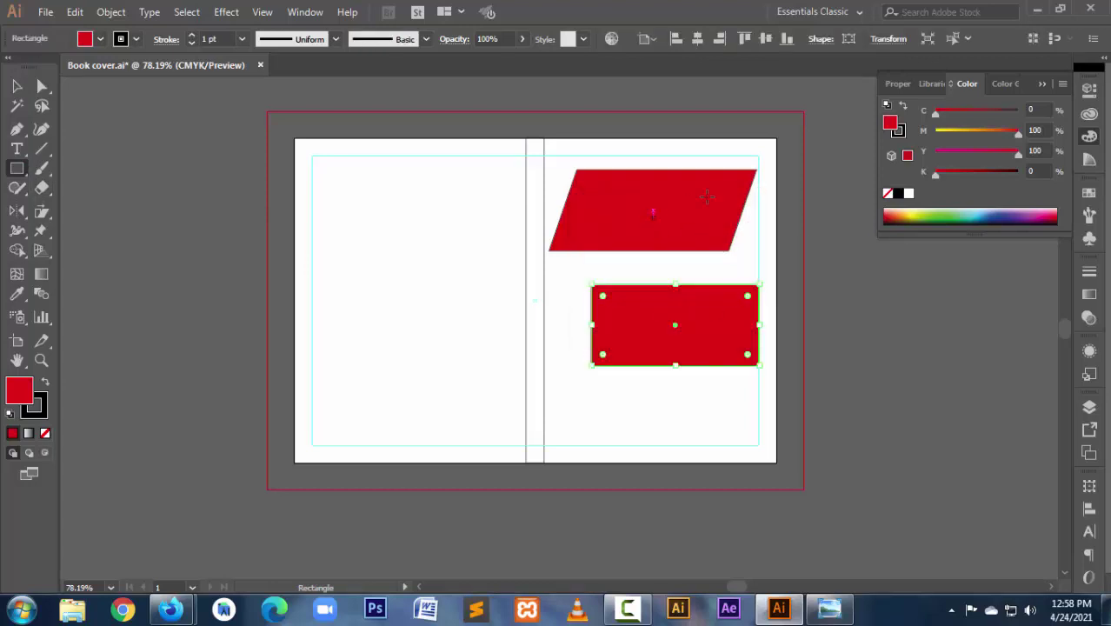
click(18, 88)
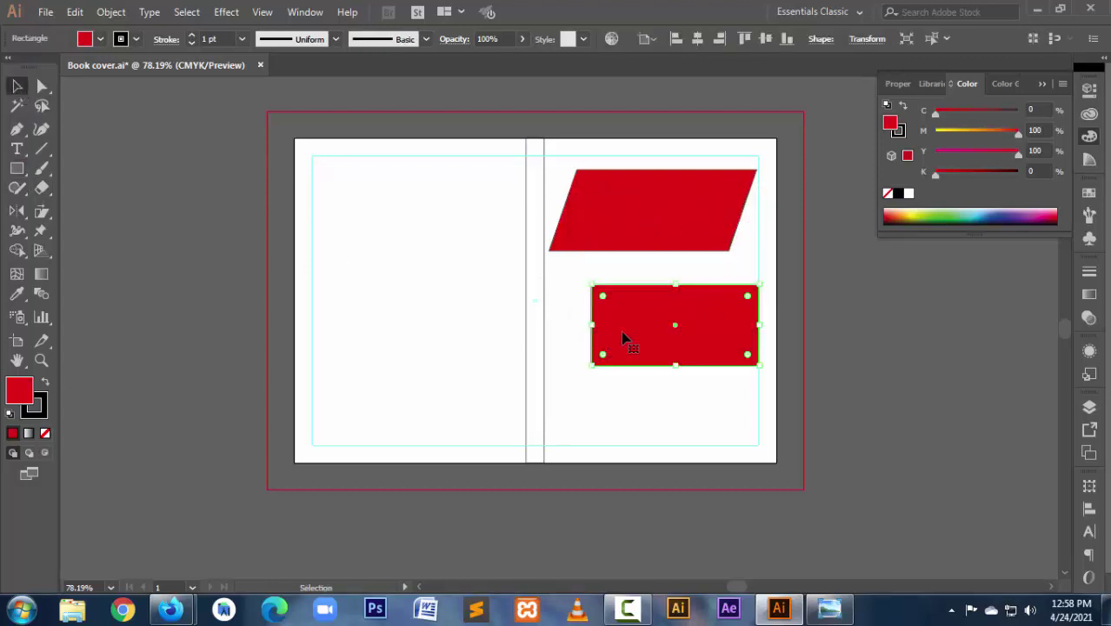
drag(623, 338, 596, 293)
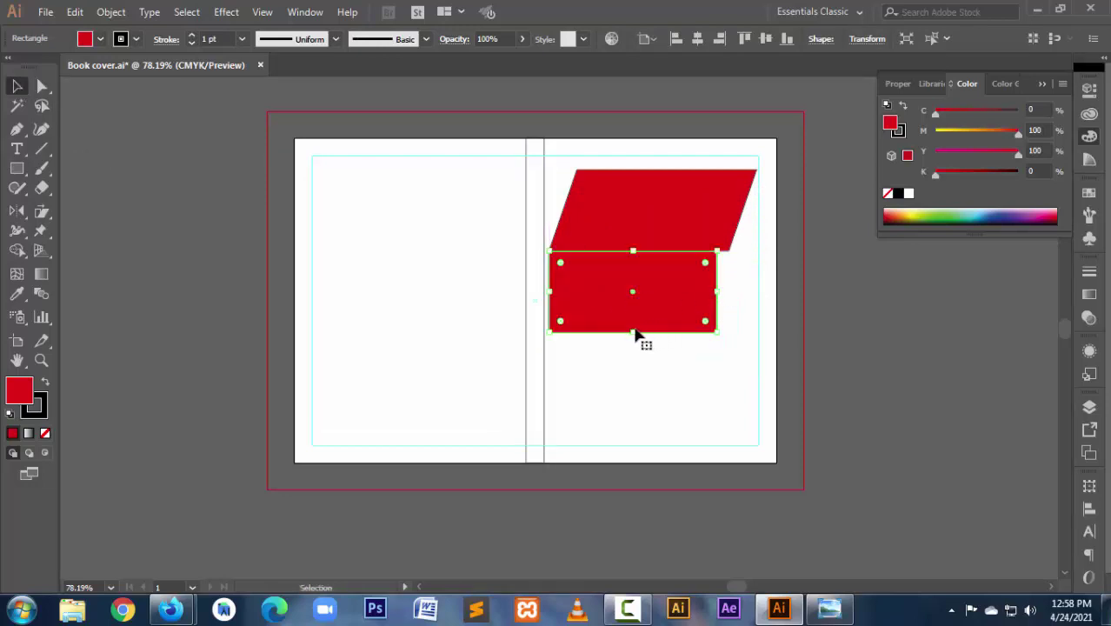
drag(635, 335, 634, 260)
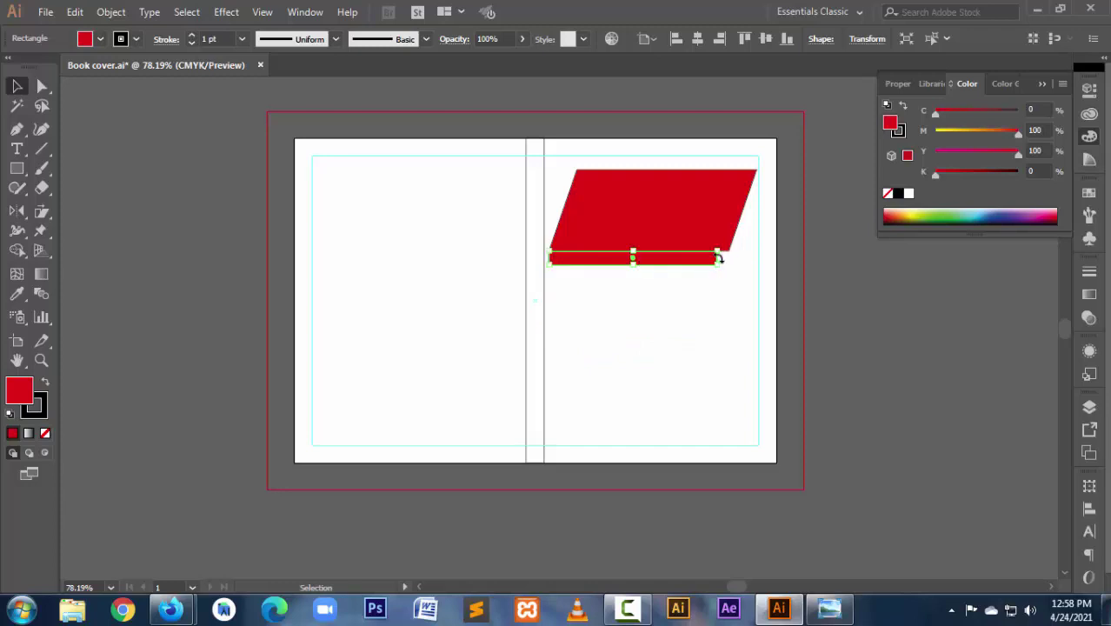
Step: Stretch the strip to meet the parallelogram's corner and select both shapes
drag(615, 237, 833, 297)
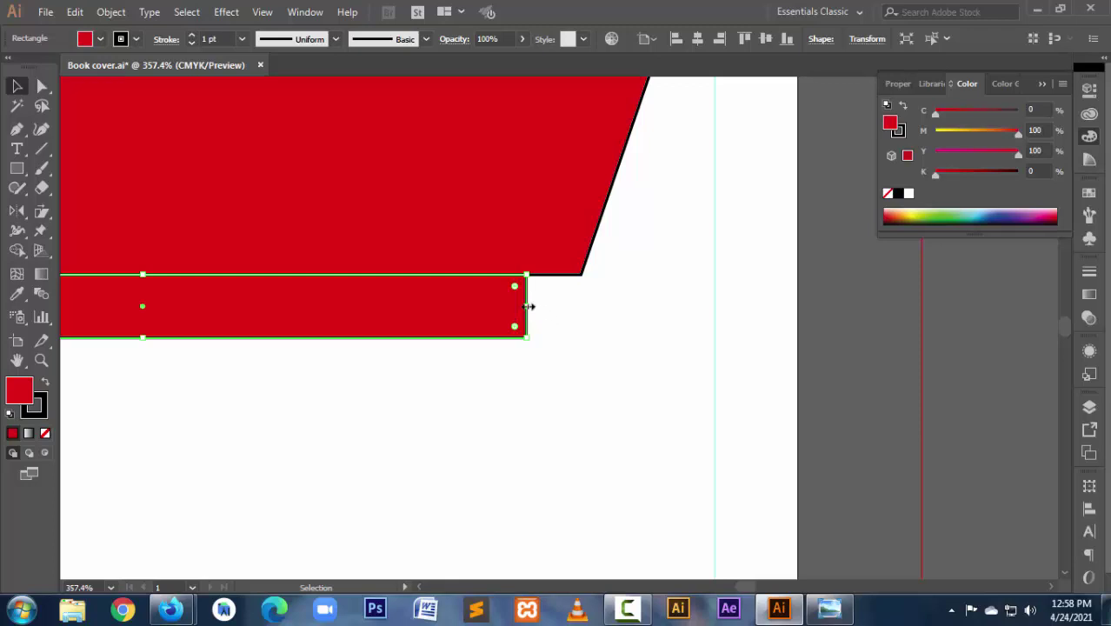
drag(527, 306, 583, 306)
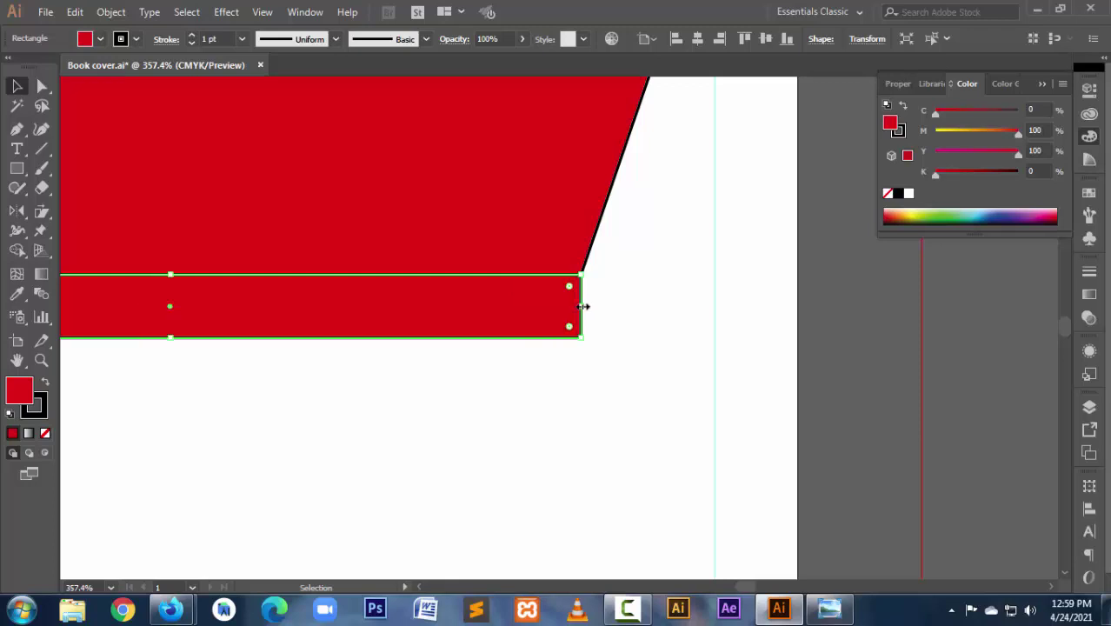
click(639, 305)
drag(563, 306, 559, 312)
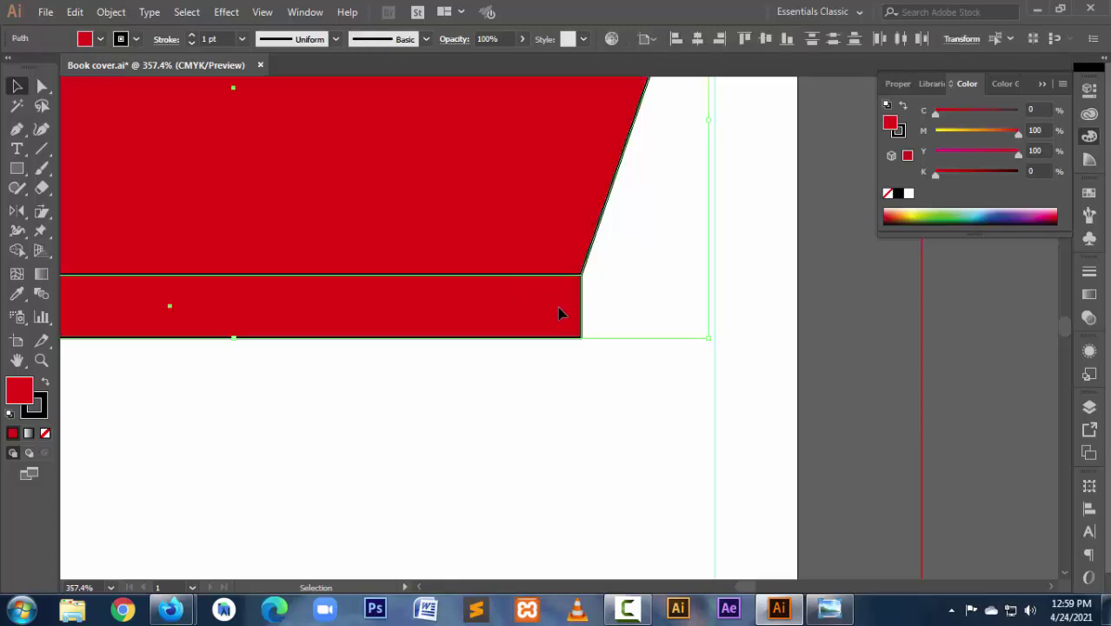
Step: Set the stroke to None on both red shapes and zoom back out
click(36, 405)
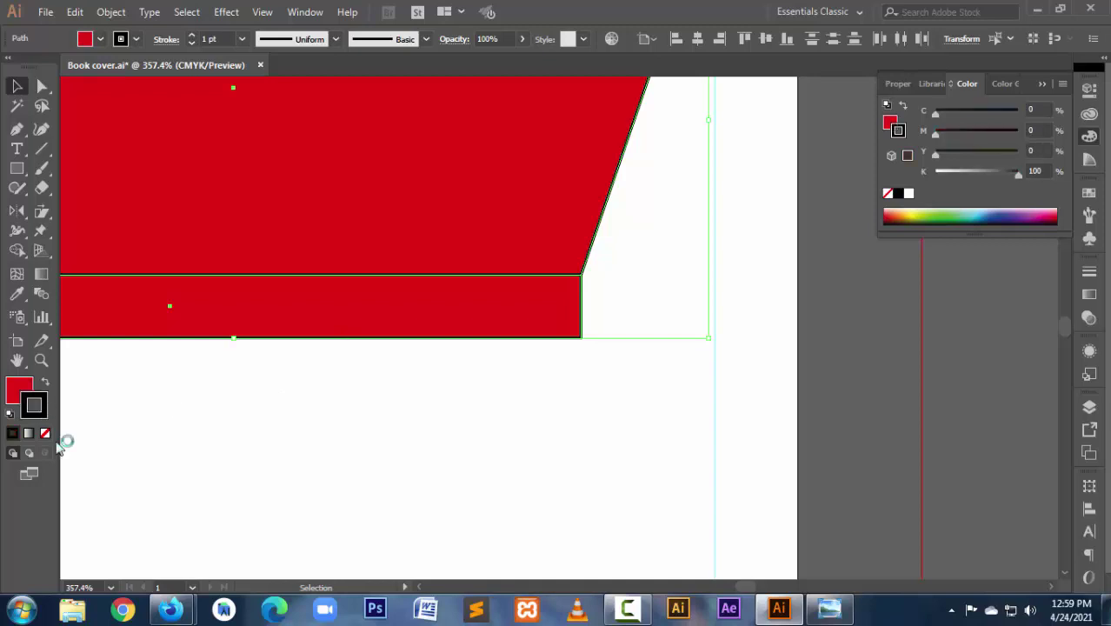
click(45, 433)
click(409, 427)
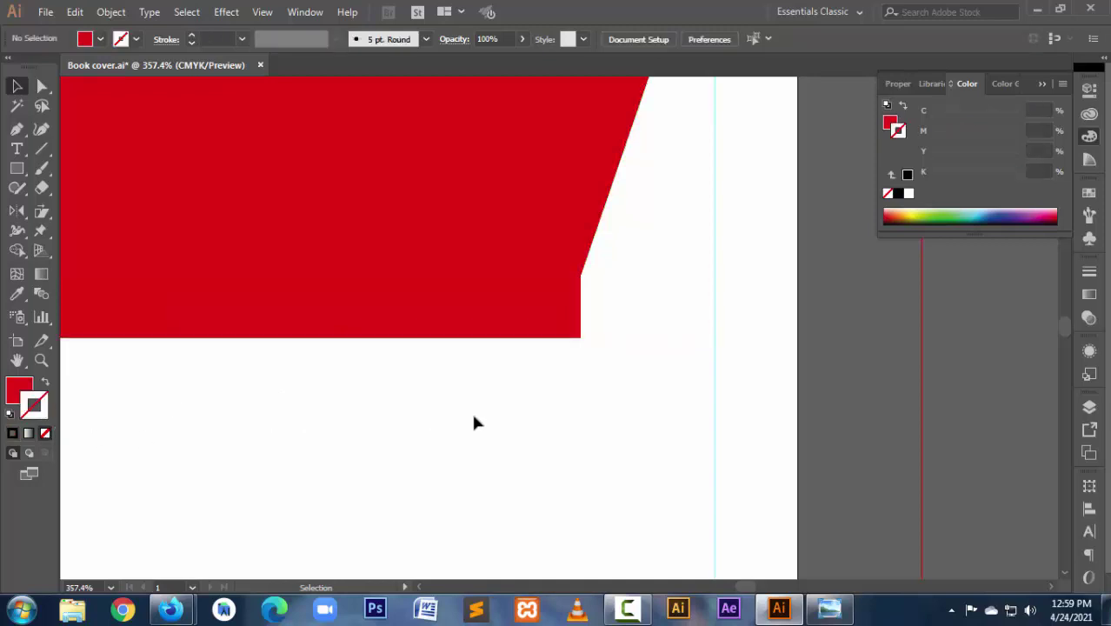
ctrl+alt+click(503, 327)
ctrl+alt+click(502, 328)
ctrl+alt+click(503, 328)
ctrl+alt+click(508, 348)
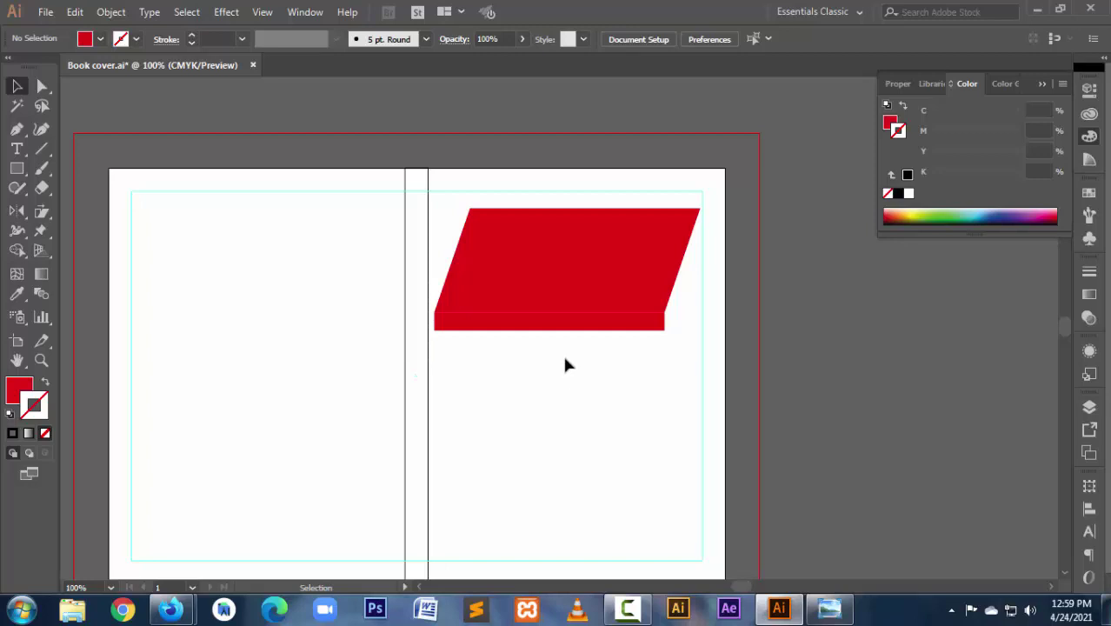
Step: Stretch the thin red strip down into a tall tab
click(606, 288)
drag(584, 287, 582, 288)
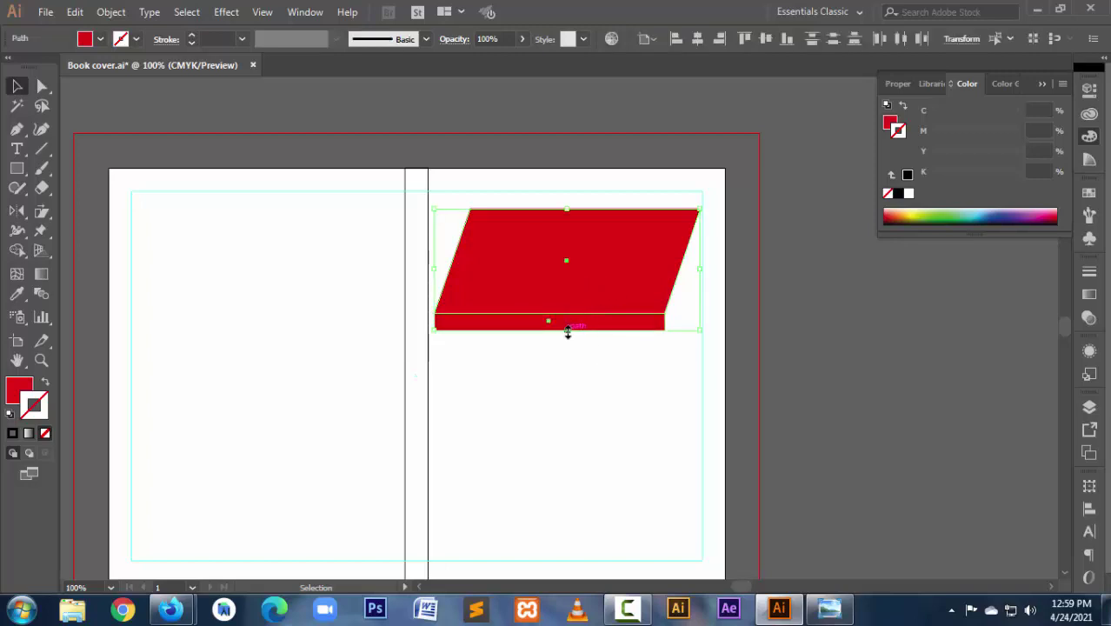
click(586, 339)
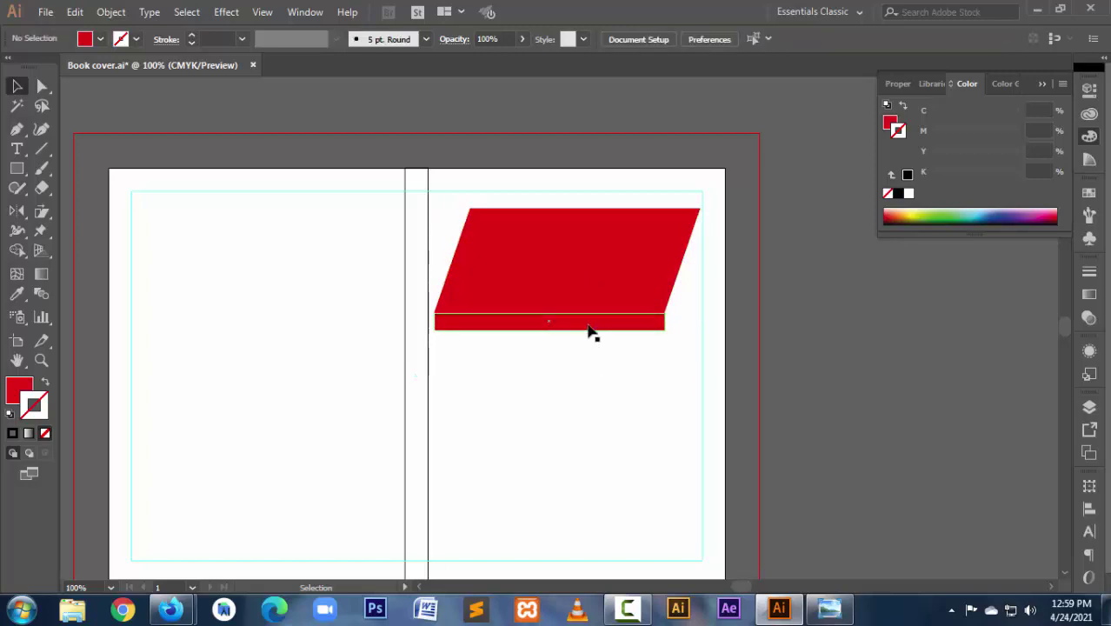
click(587, 329)
drag(548, 329, 548, 411)
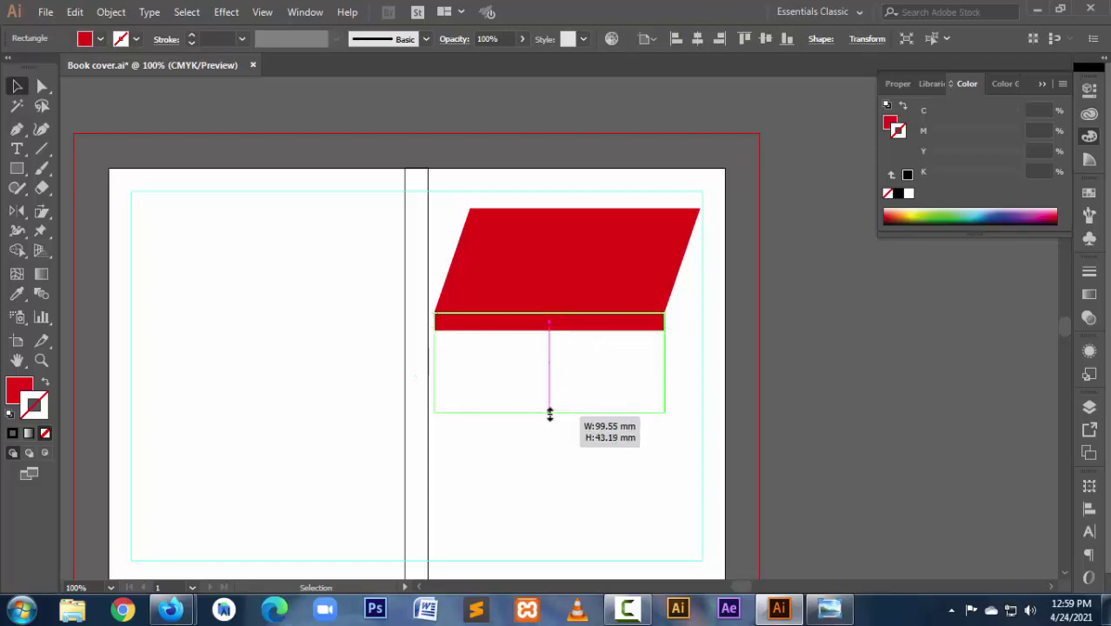
Step: Squash the red parallelogram into a thin slanted cap
click(575, 483)
click(565, 270)
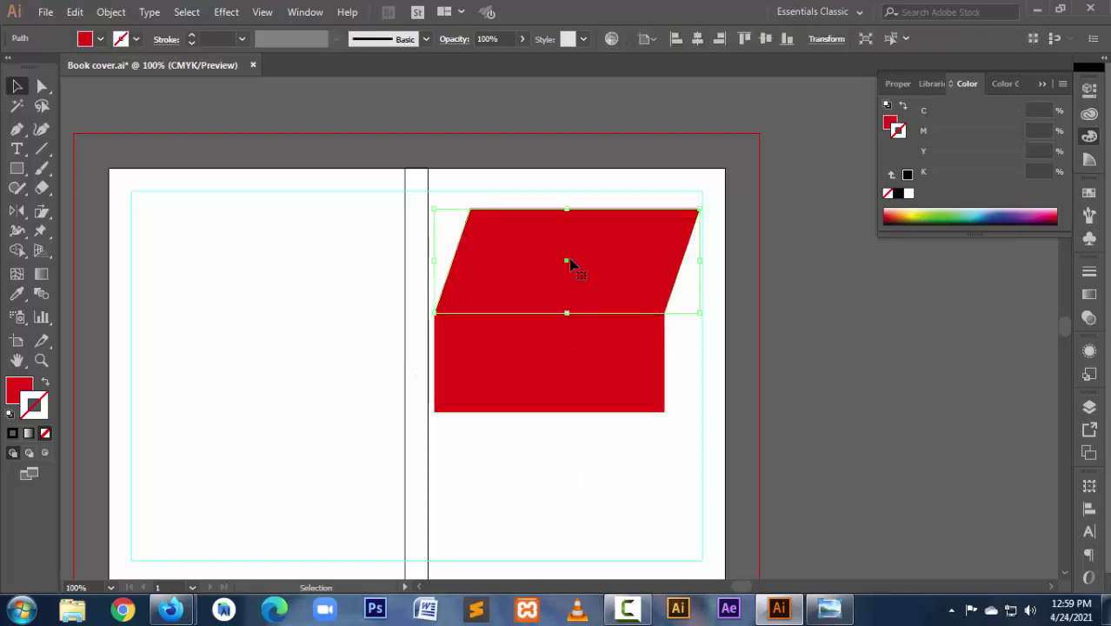
drag(570, 206, 567, 285)
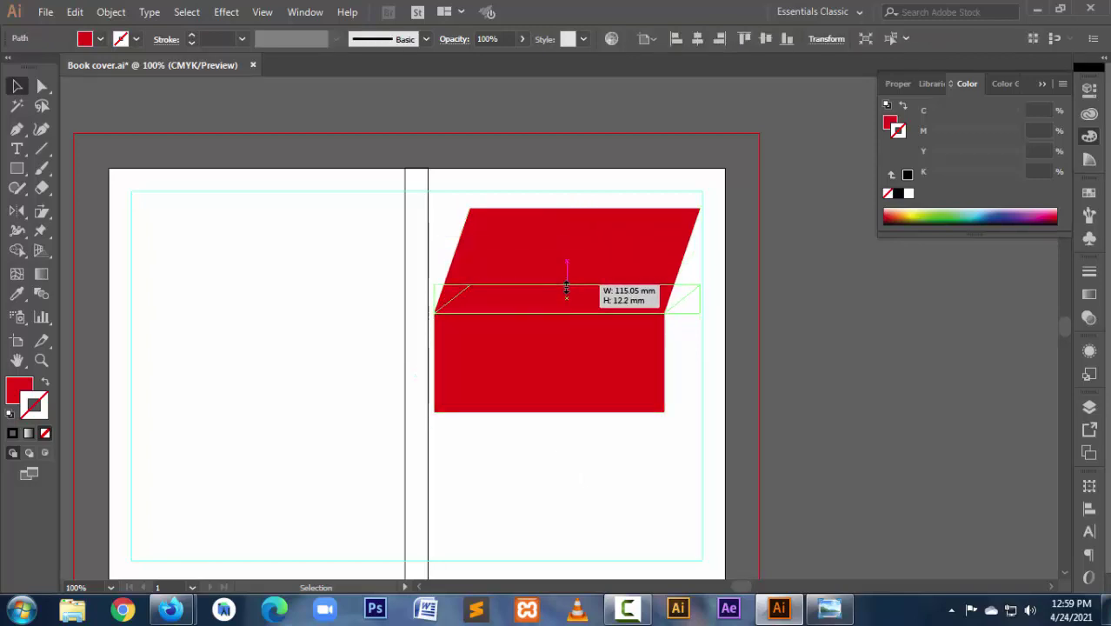
click(593, 465)
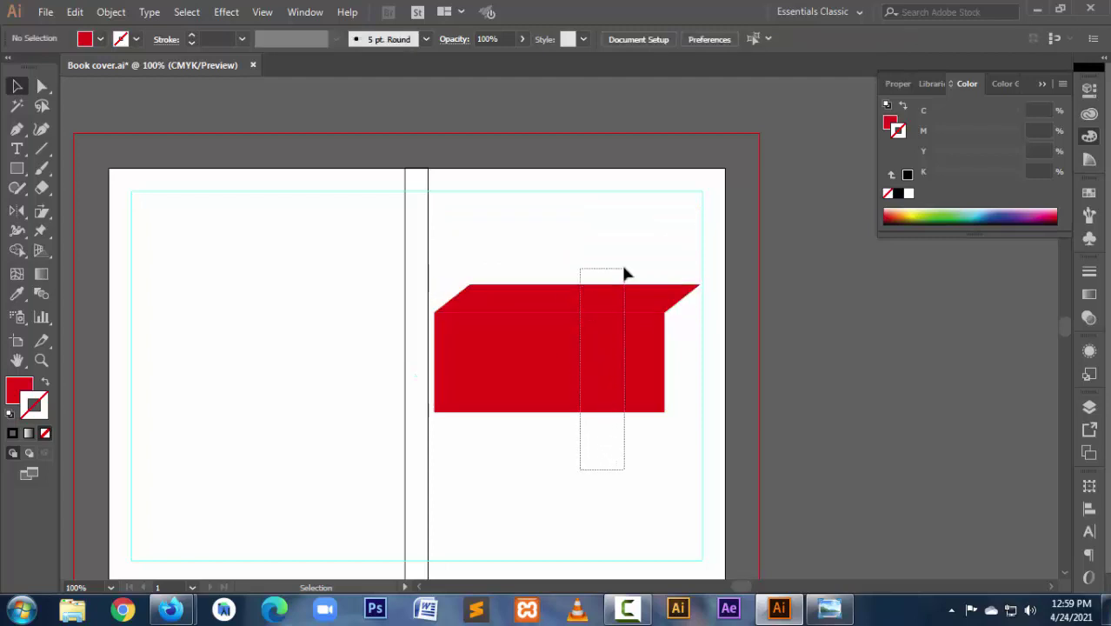
Step: Move both red shapes up to the top margin and deselect
drag(608, 339, 625, 273)
drag(606, 313, 604, 224)
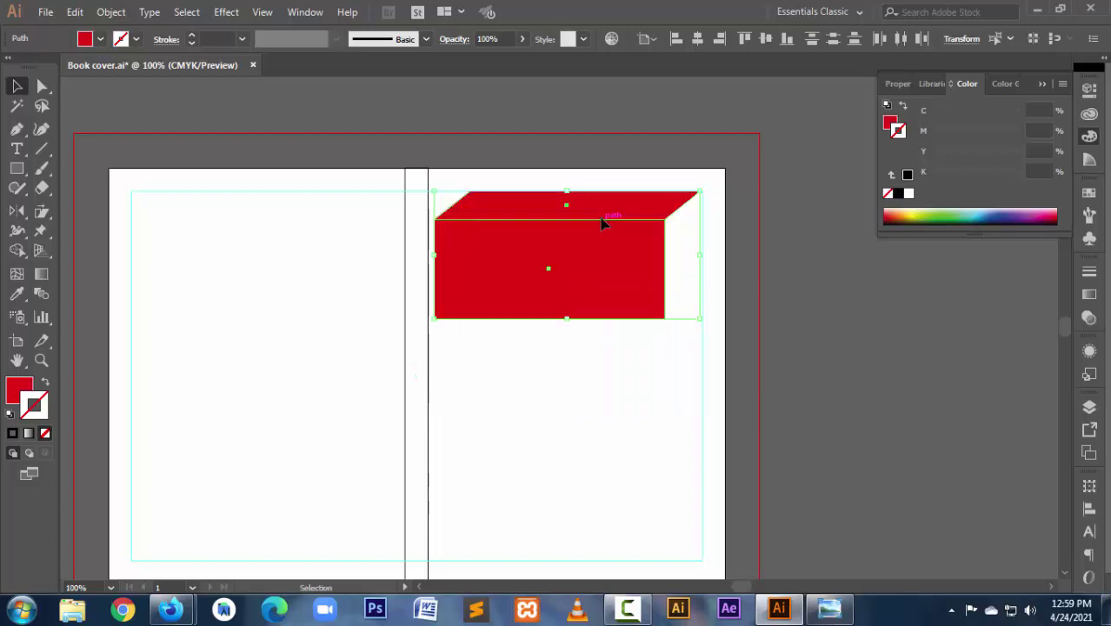
click(611, 356)
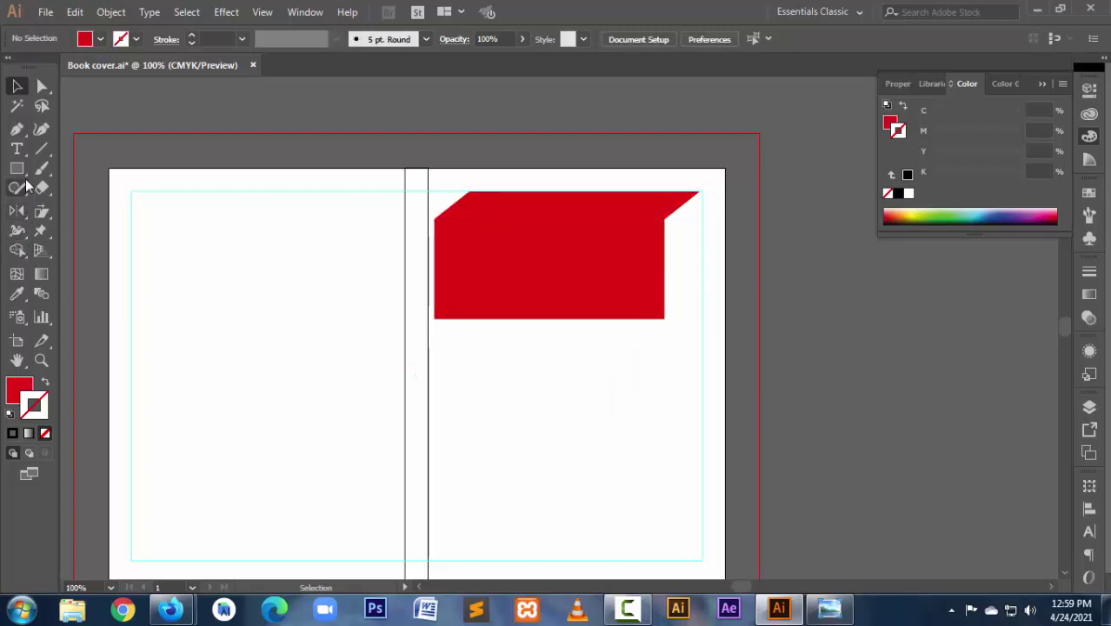
Step: Type the title BOOK NAME on the red banner in Montserrat ExtraBold
click(19, 149)
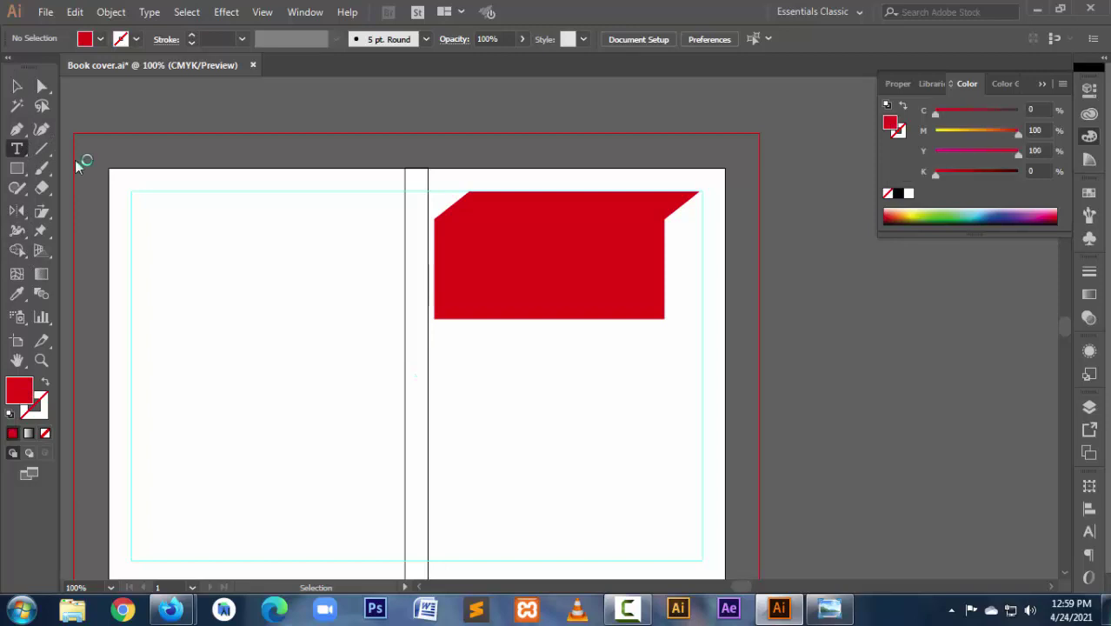
click(450, 255)
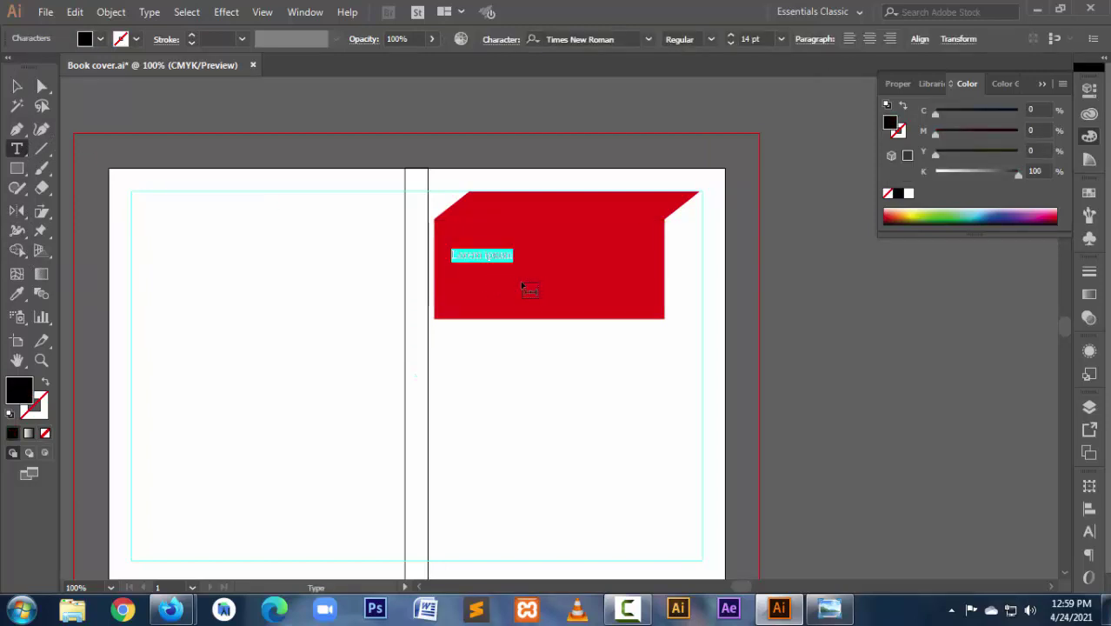
text(Bo)
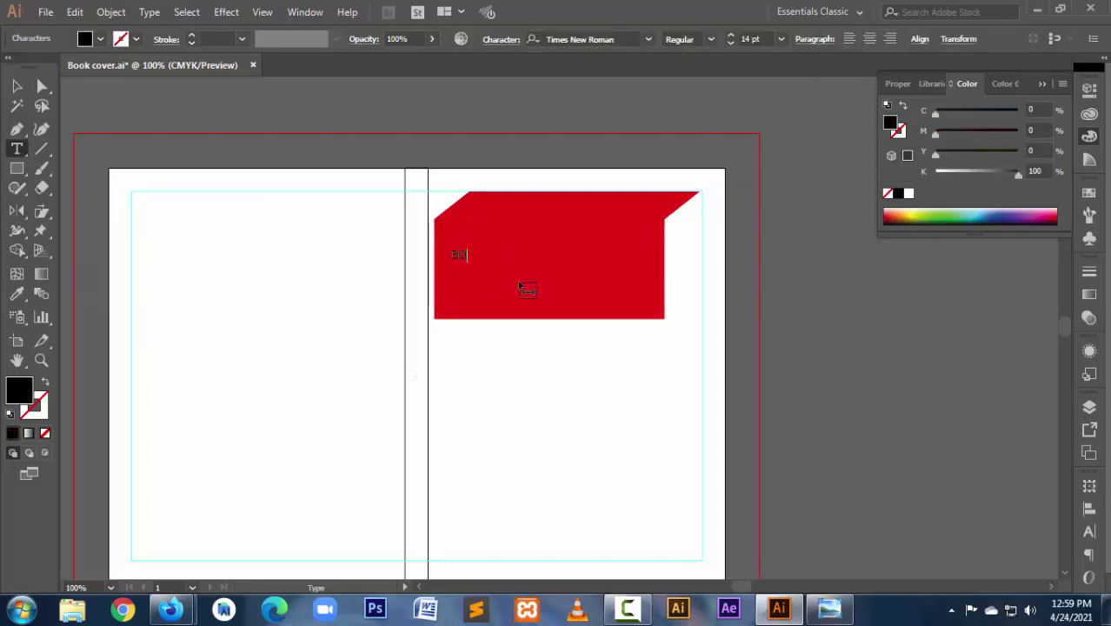
text(OK N)
text(AME)
key(Escape)
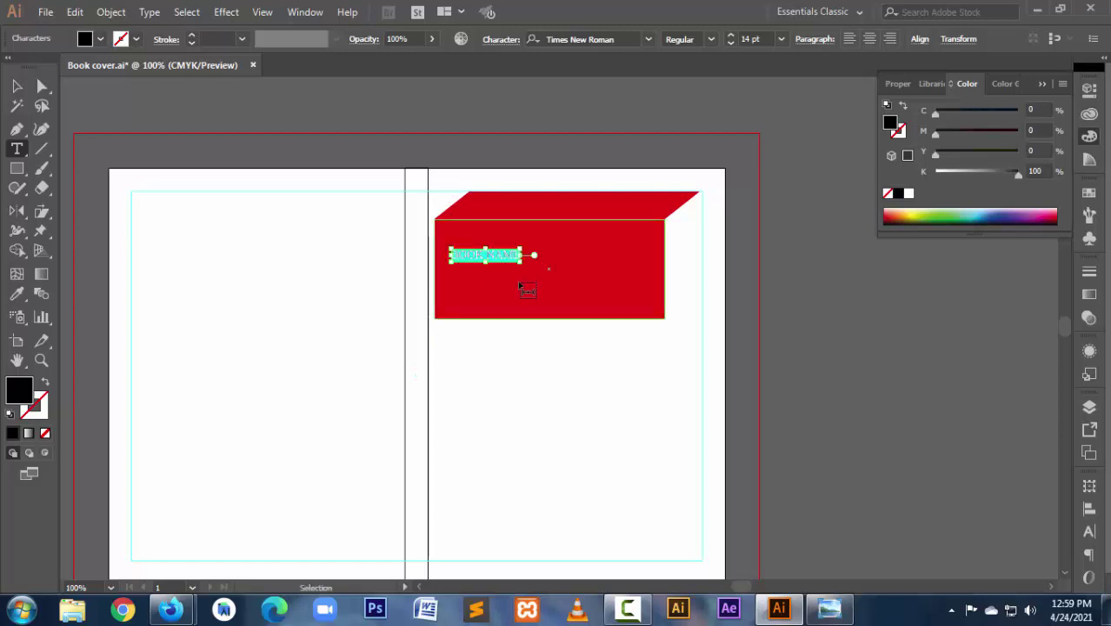
click(578, 39)
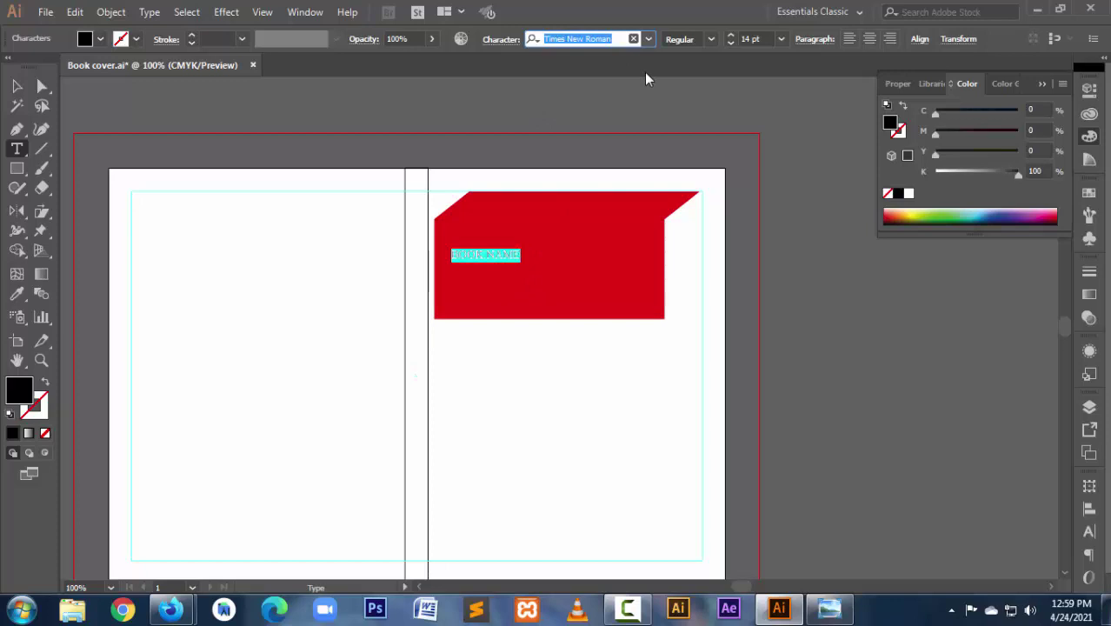
text(M)
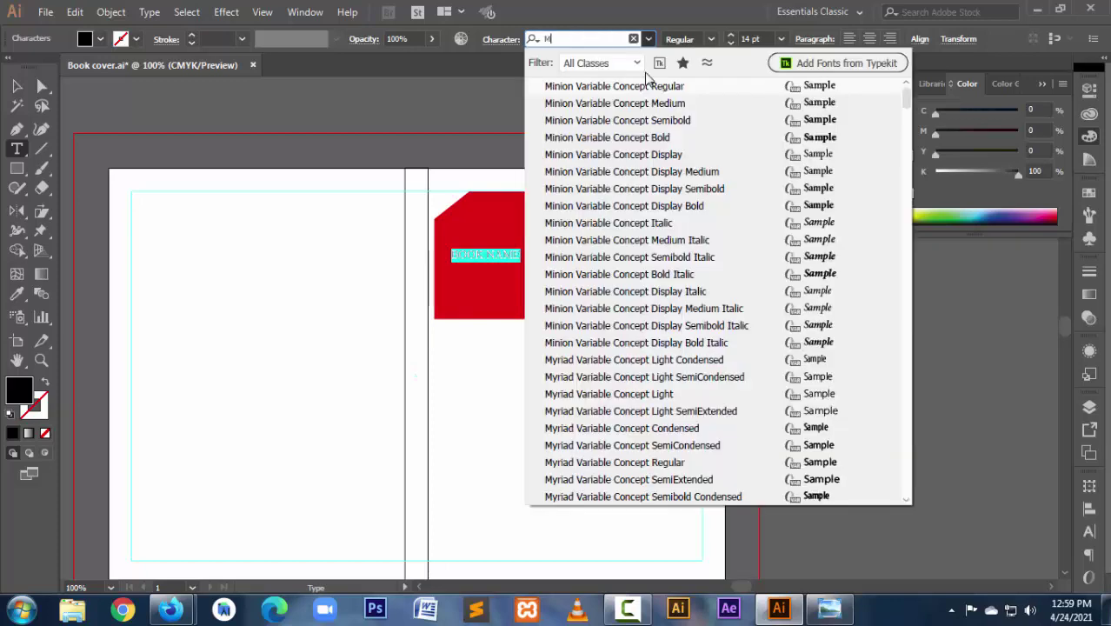
text(ON)
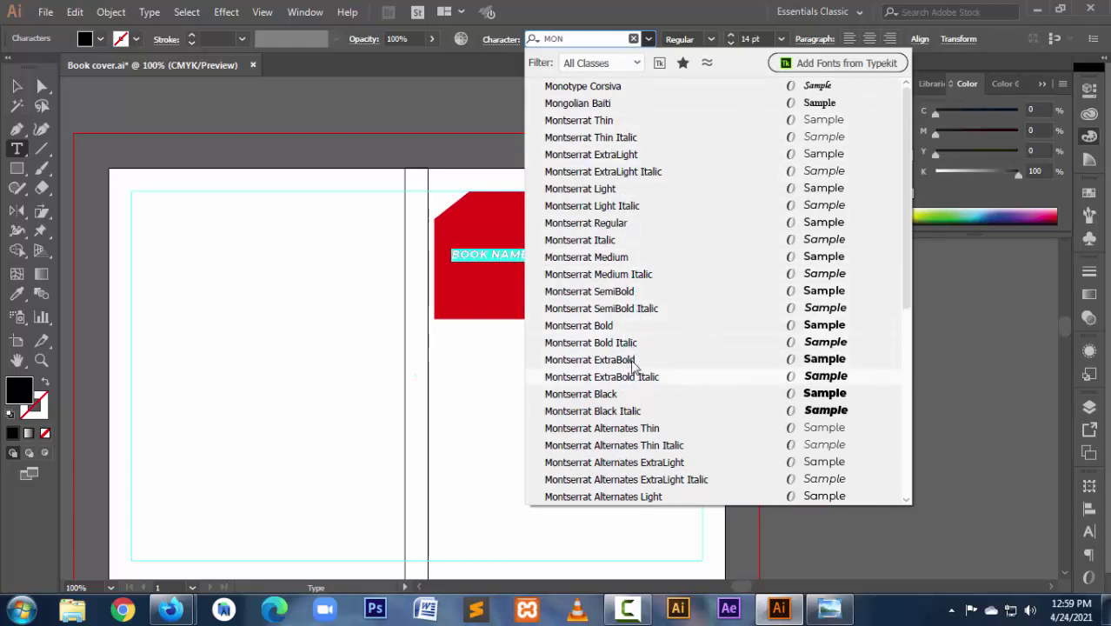
click(632, 360)
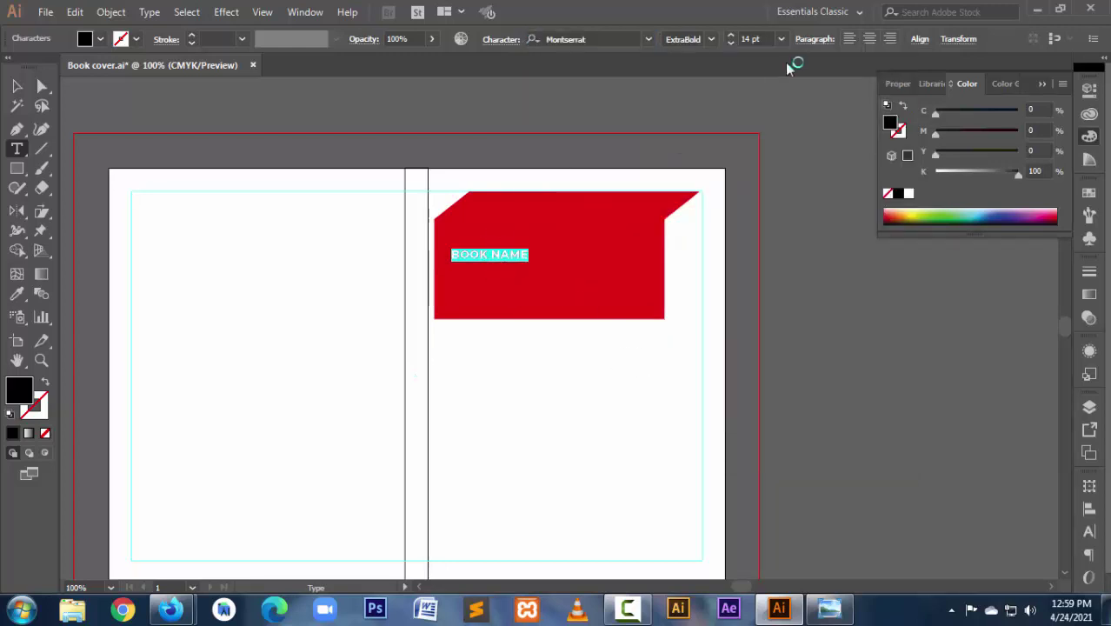
Step: Increase the title's font size step by step to 36 pt
click(731, 35)
click(732, 36)
click(731, 35)
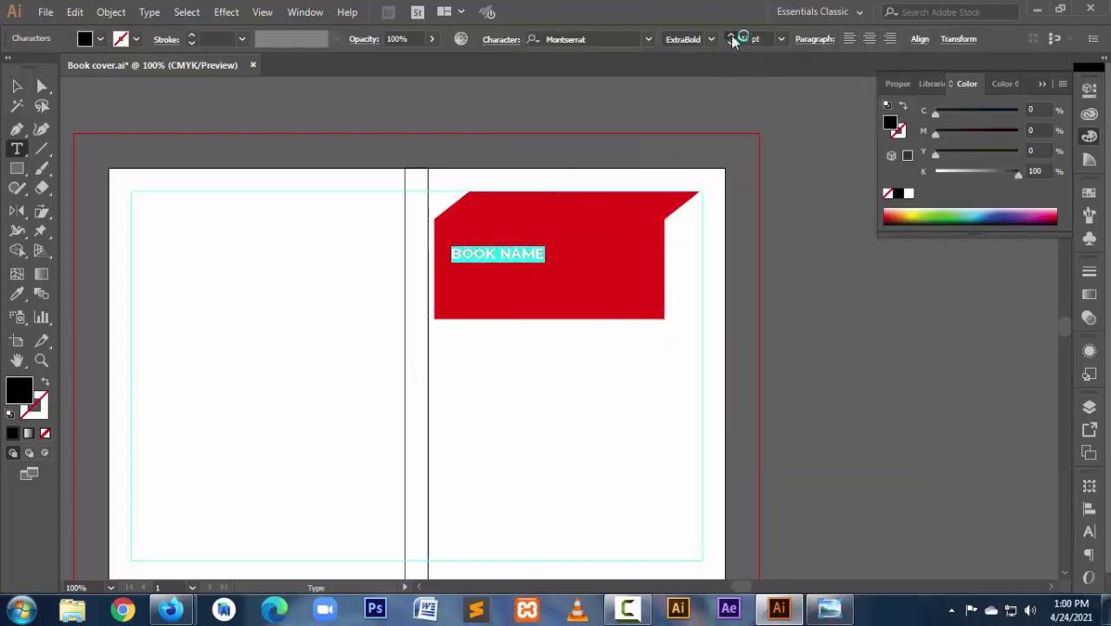
click(731, 38)
click(731, 37)
click(731, 38)
click(731, 38)
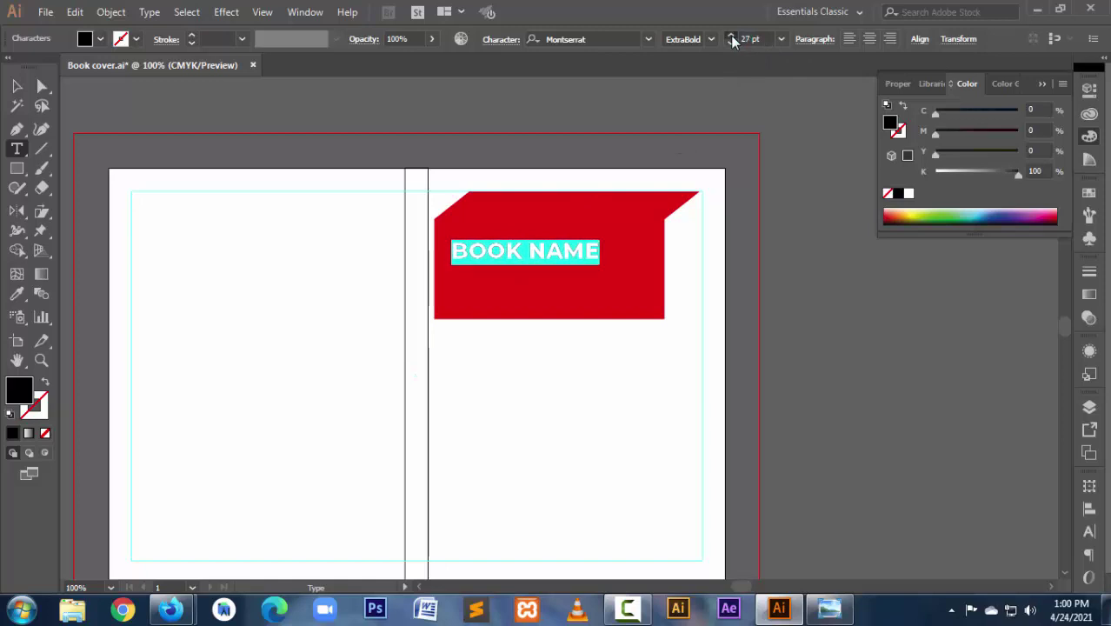
click(731, 38)
click(731, 39)
click(731, 38)
click(731, 38)
click(731, 38)
click(731, 39)
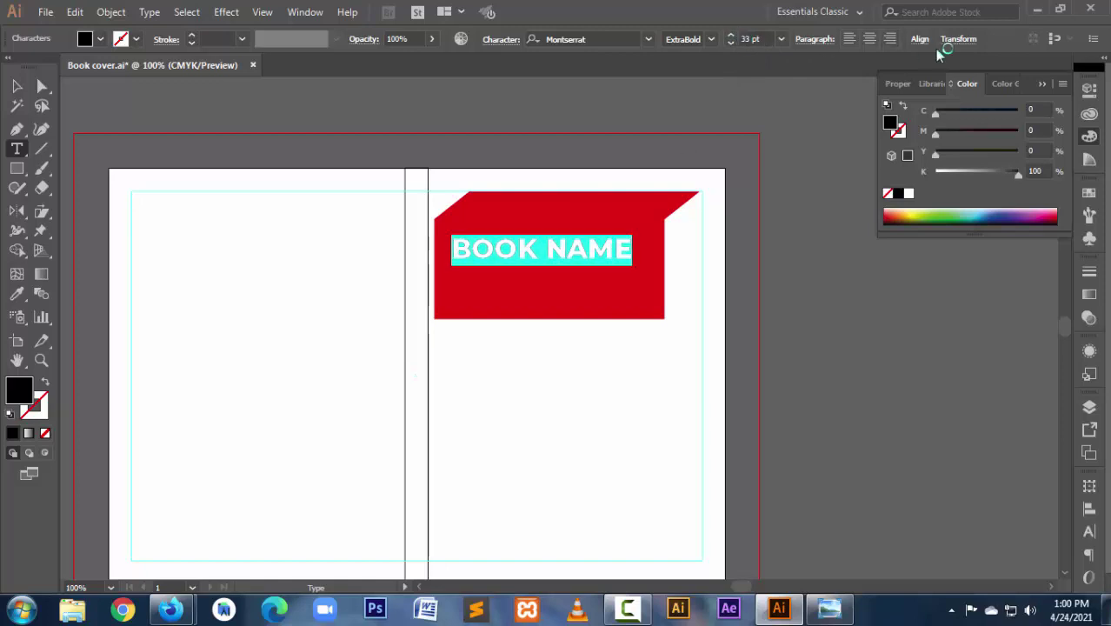
click(731, 39)
click(731, 38)
click(731, 38)
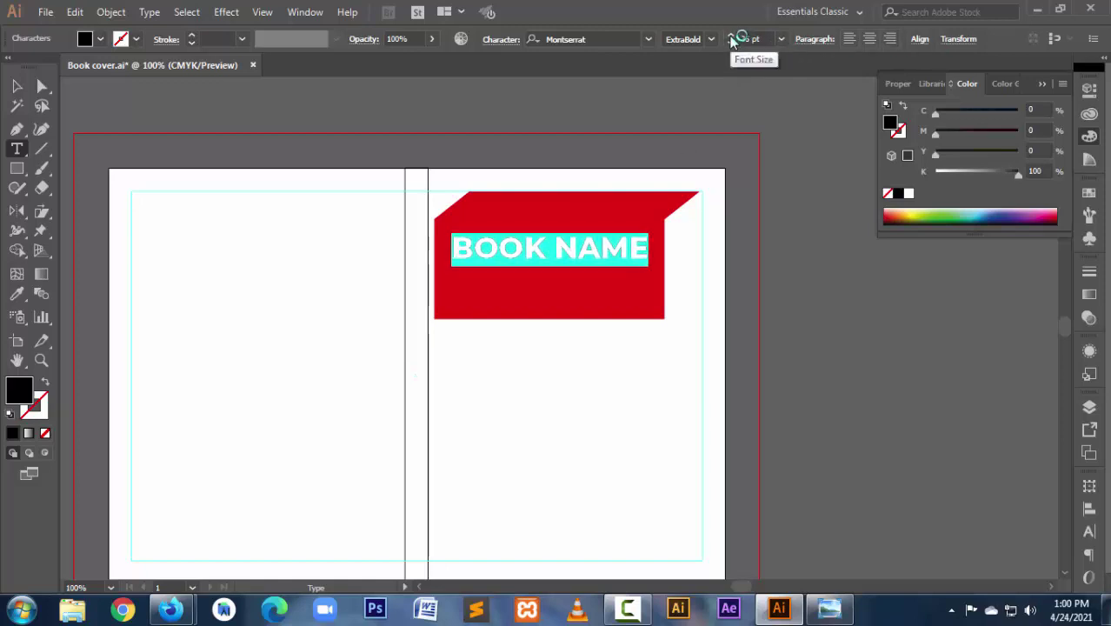
Step: Make the BOOK NAME text white by setting K to 0
click(522, 251)
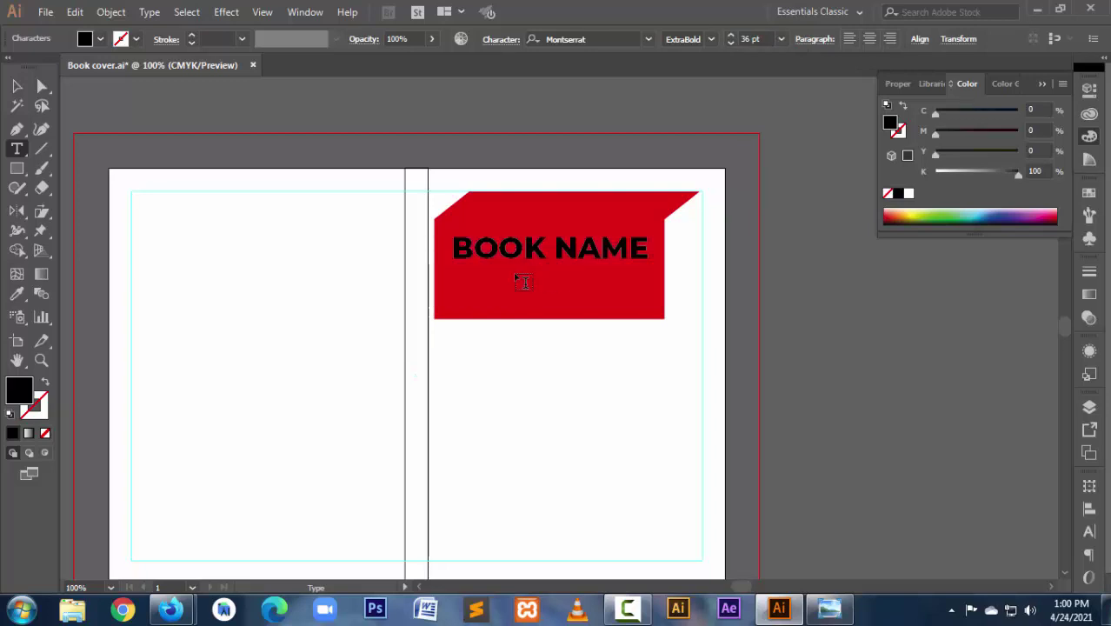
drag(453, 248, 648, 249)
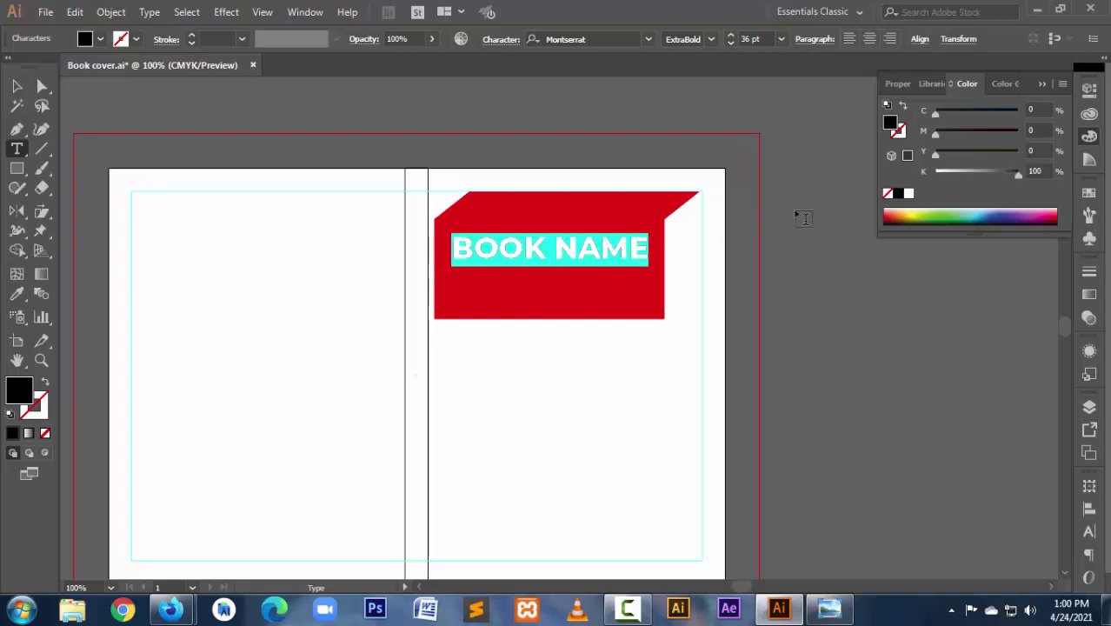
drag(1006, 178, 794, 169)
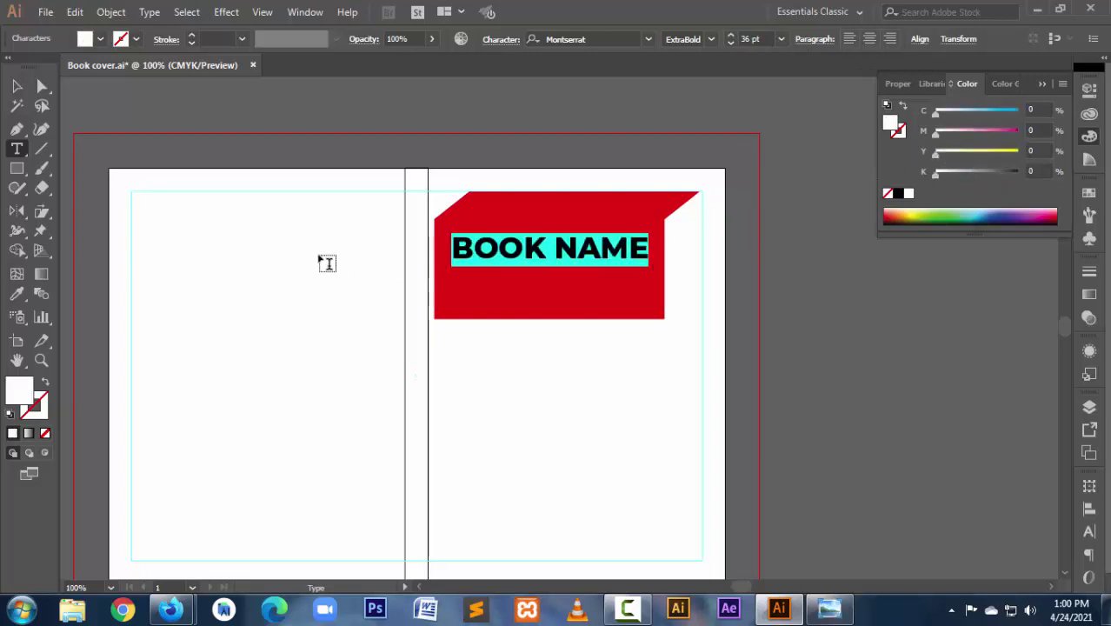
click(16, 87)
click(164, 241)
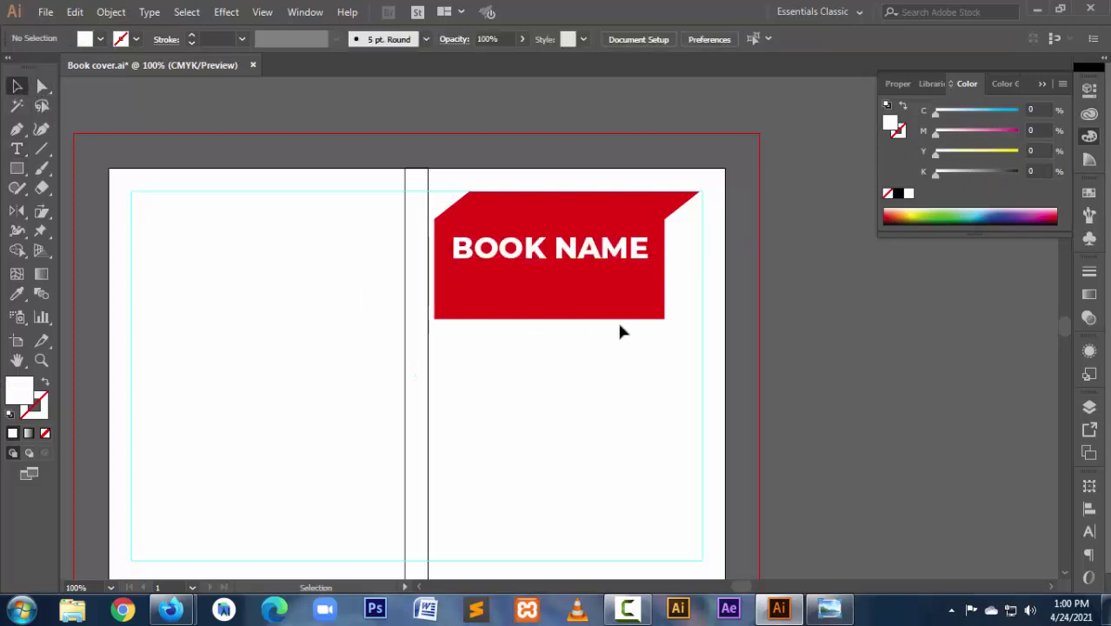
Step: Draw a tall rectangle under the banner's left side, reaching the bottom guide
key(ctrl+minus)
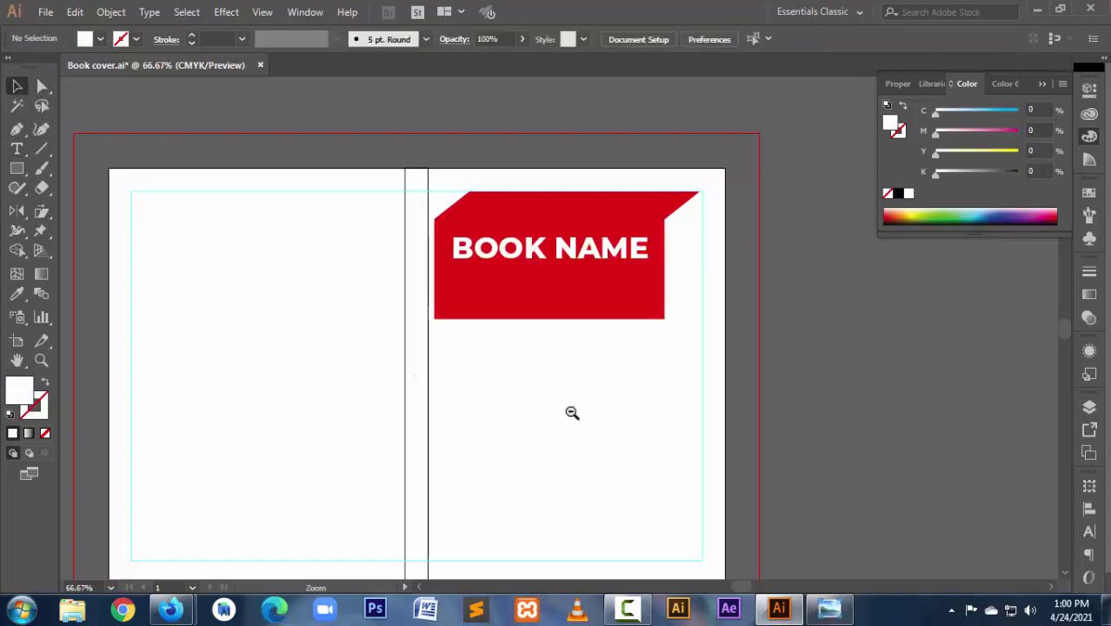
click(17, 168)
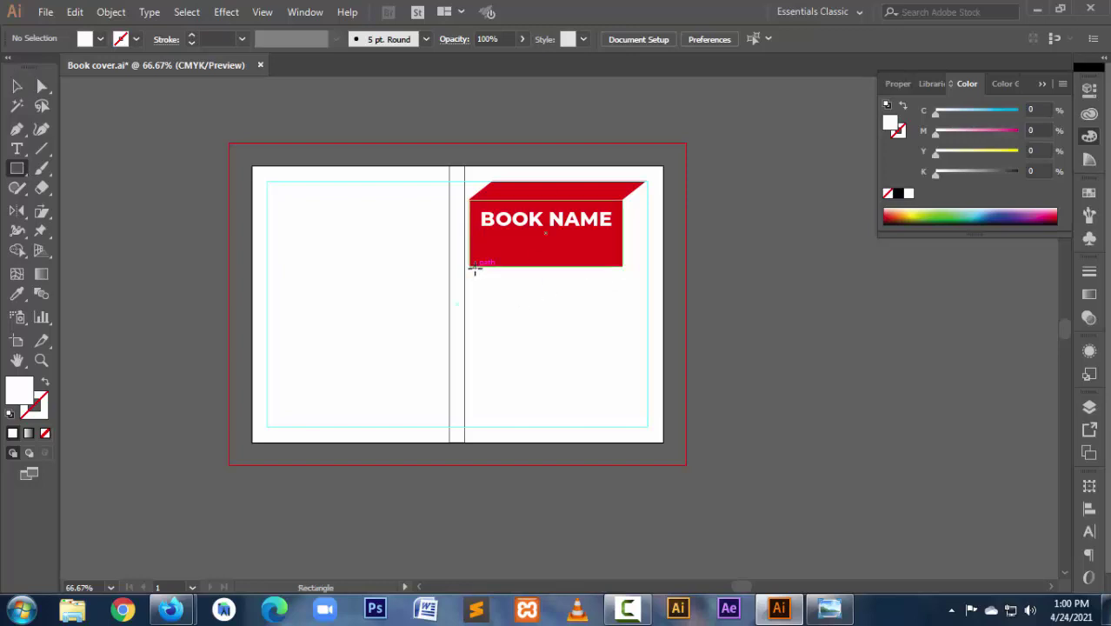
drag(475, 269, 527, 393)
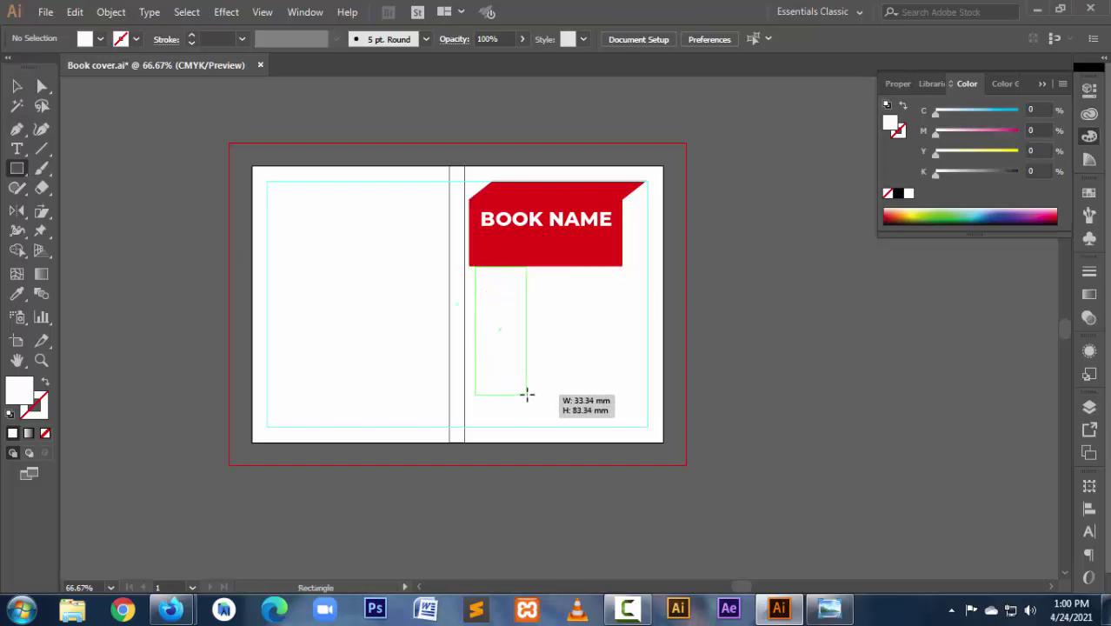
drag(526, 394, 530, 426)
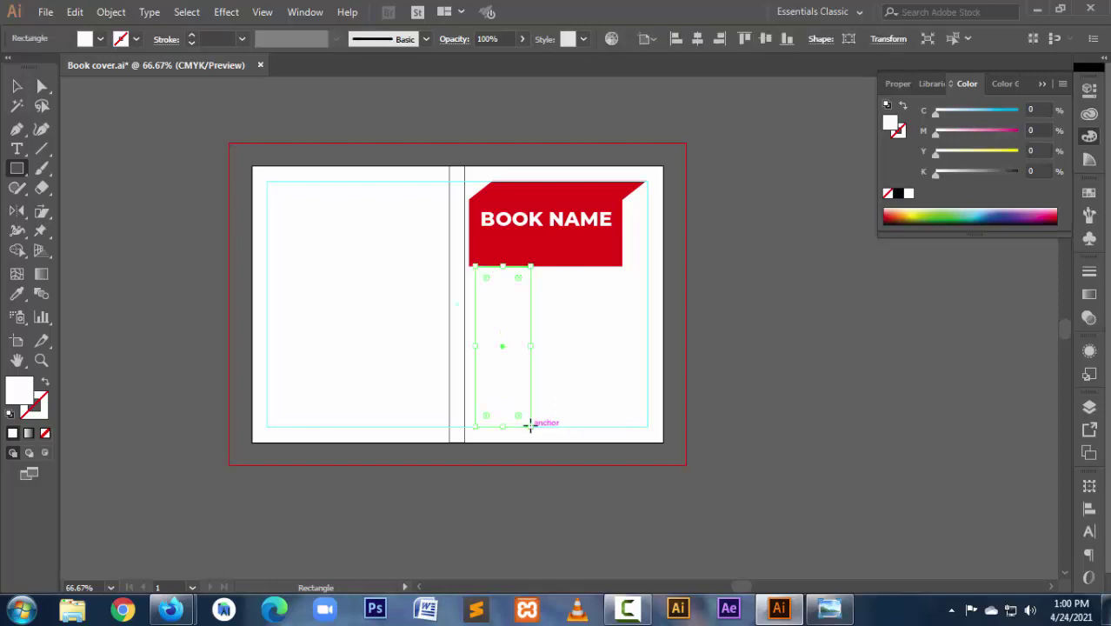
drag(446, 241, 610, 457)
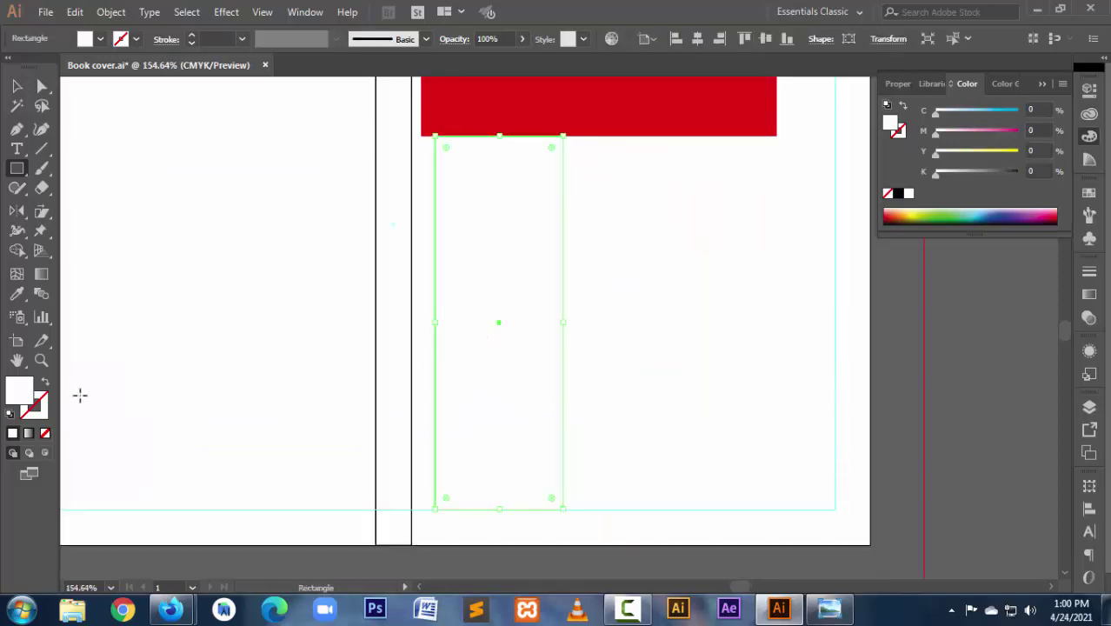
Step: Fill the tall rectangle with the banner's red and align its left edge with the banner
click(17, 293)
click(521, 132)
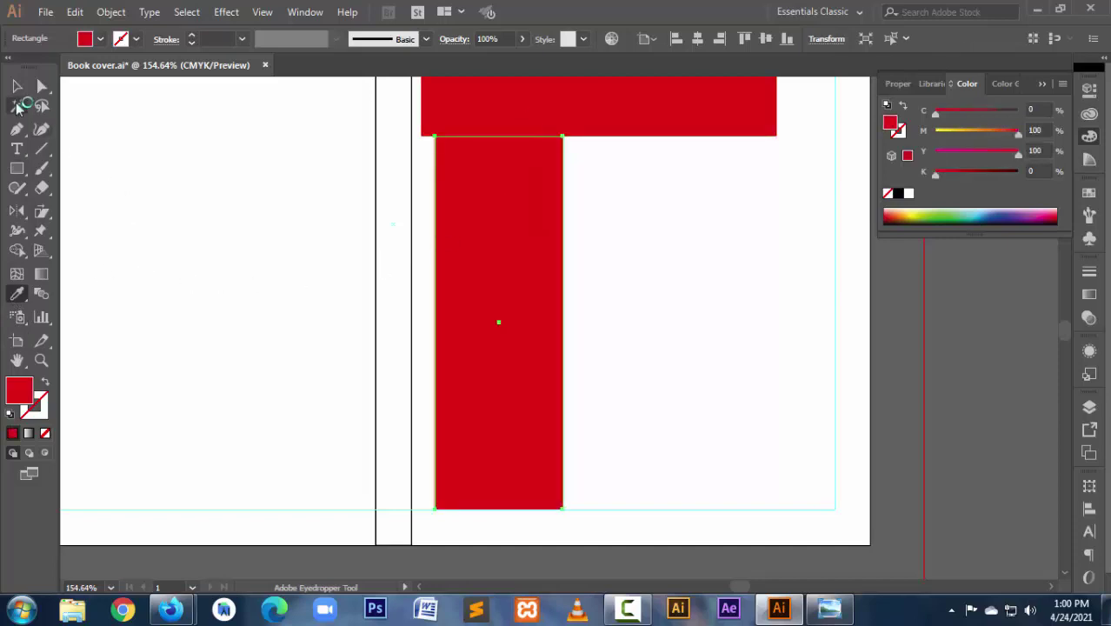
click(17, 87)
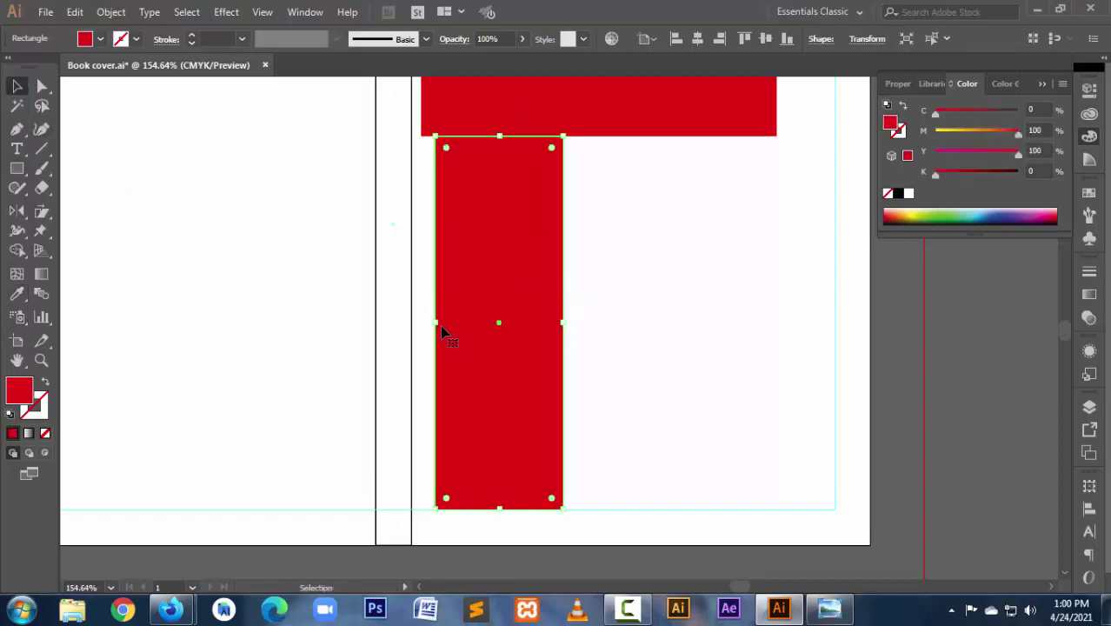
drag(436, 322, 422, 323)
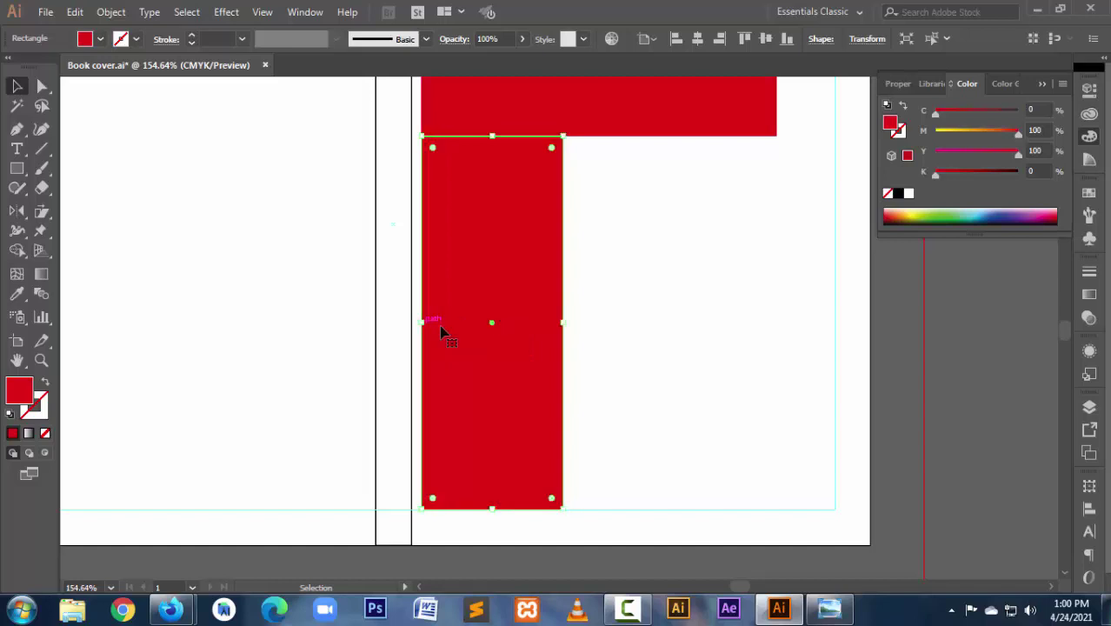
click(676, 379)
key(ctrl+minus)
key(ctrl+minus)
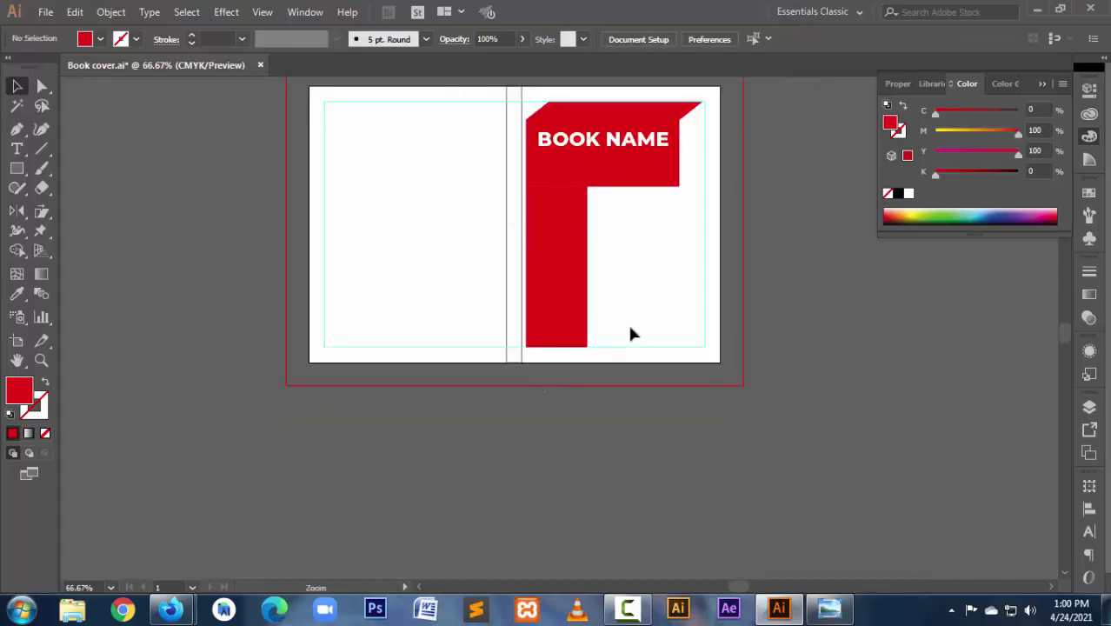
drag(569, 364, 566, 364)
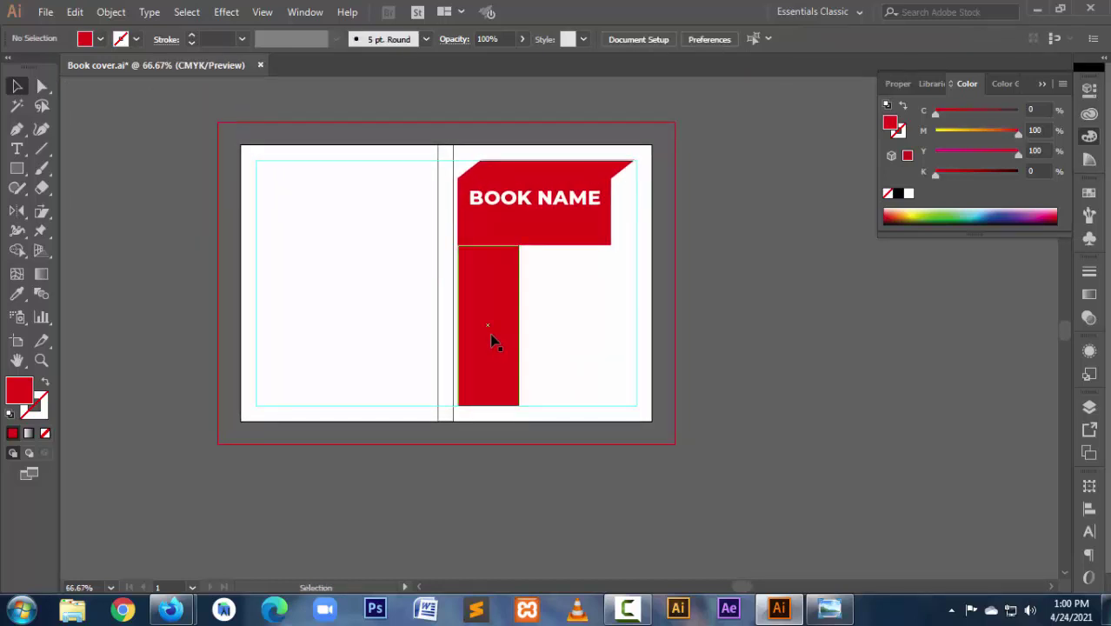
Step: Draw a rounded rectangle at the cover's bottom right, extended left into the tab
click(17, 169)
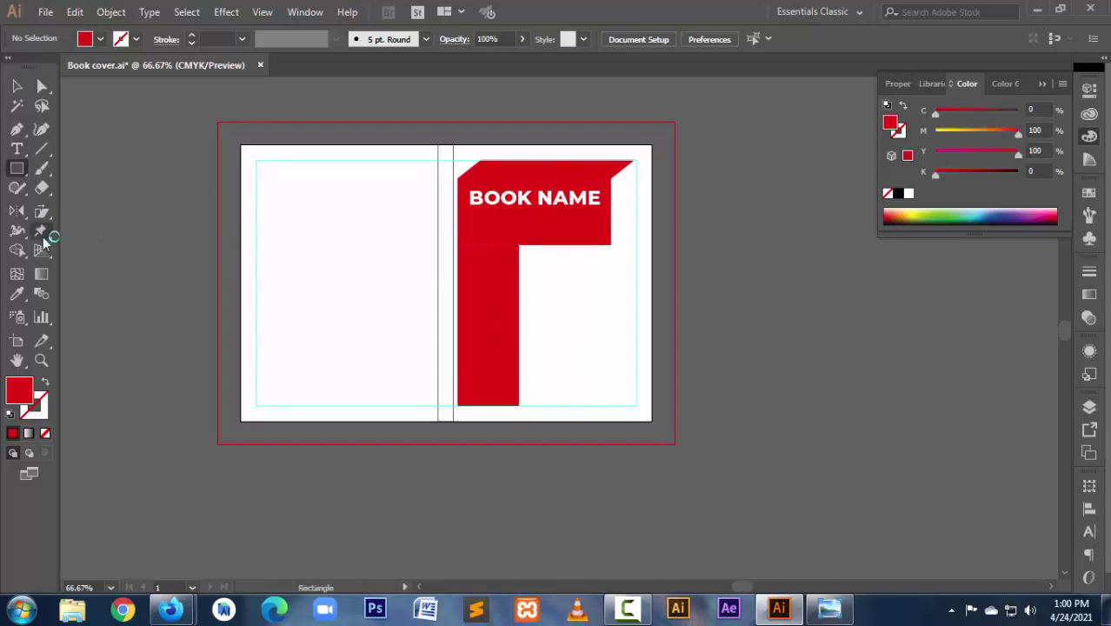
drag(25, 175, 109, 184)
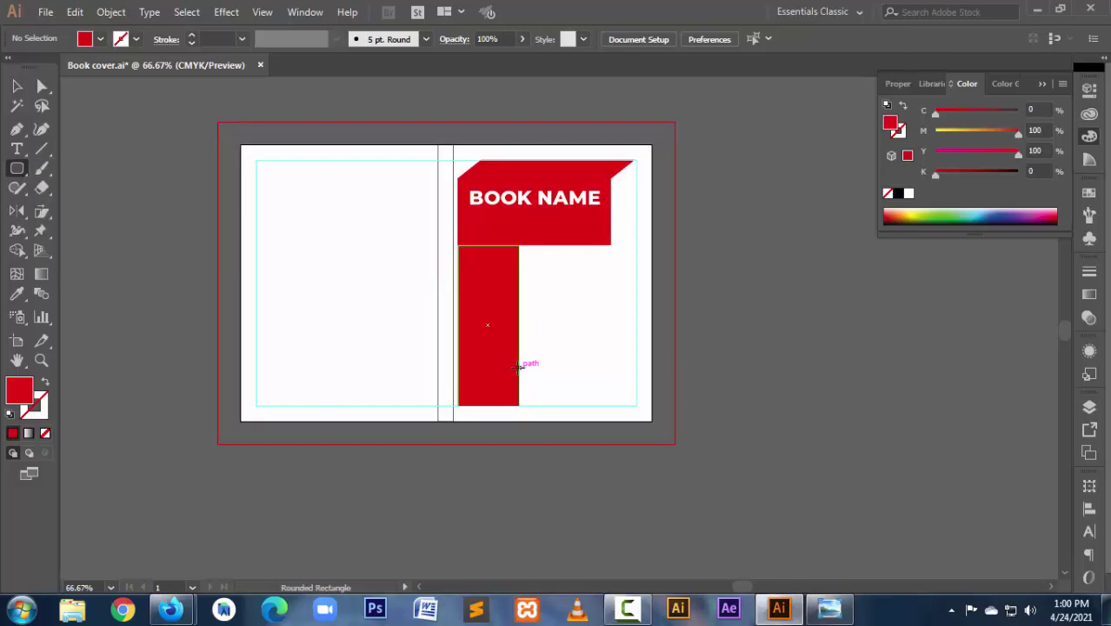
drag(519, 365, 633, 400)
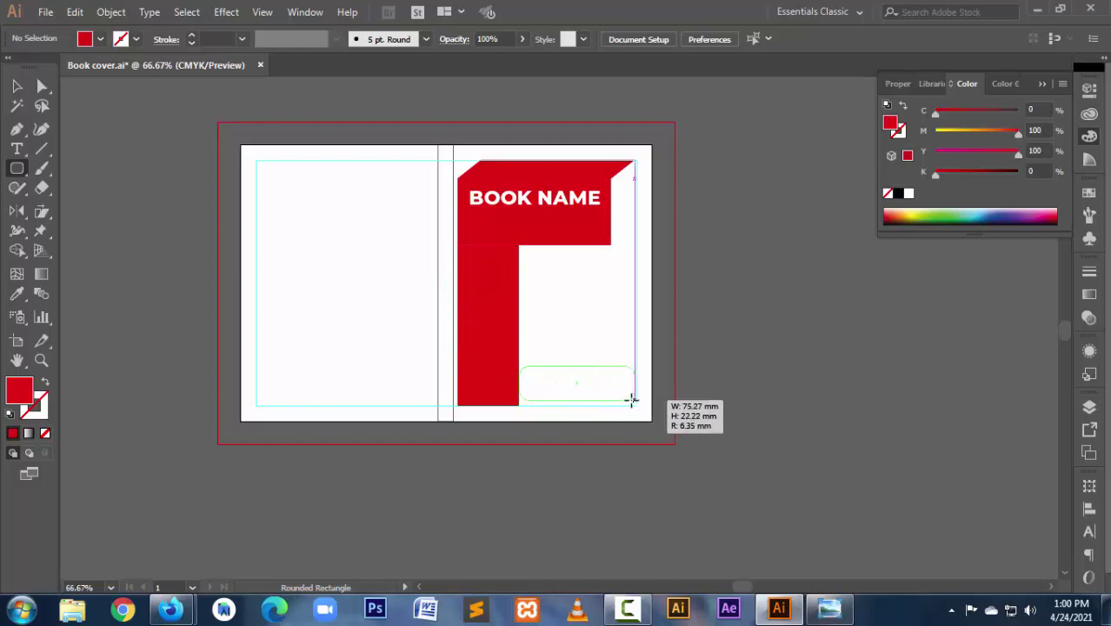
drag(633, 400, 634, 401)
scroll(729, 457, up, 5)
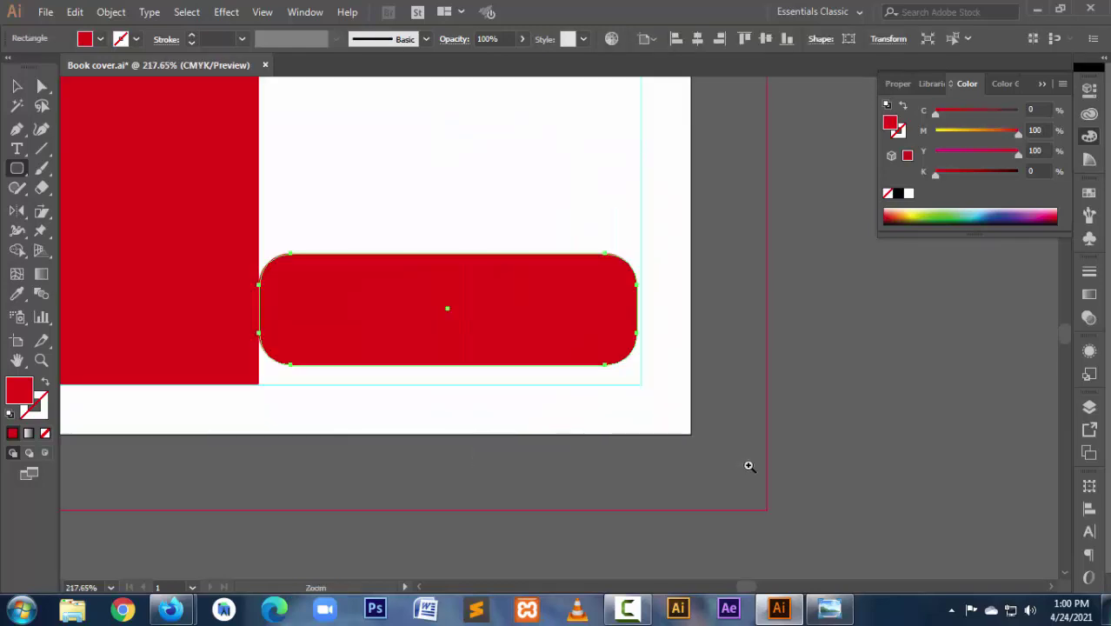
drag(259, 309, 219, 309)
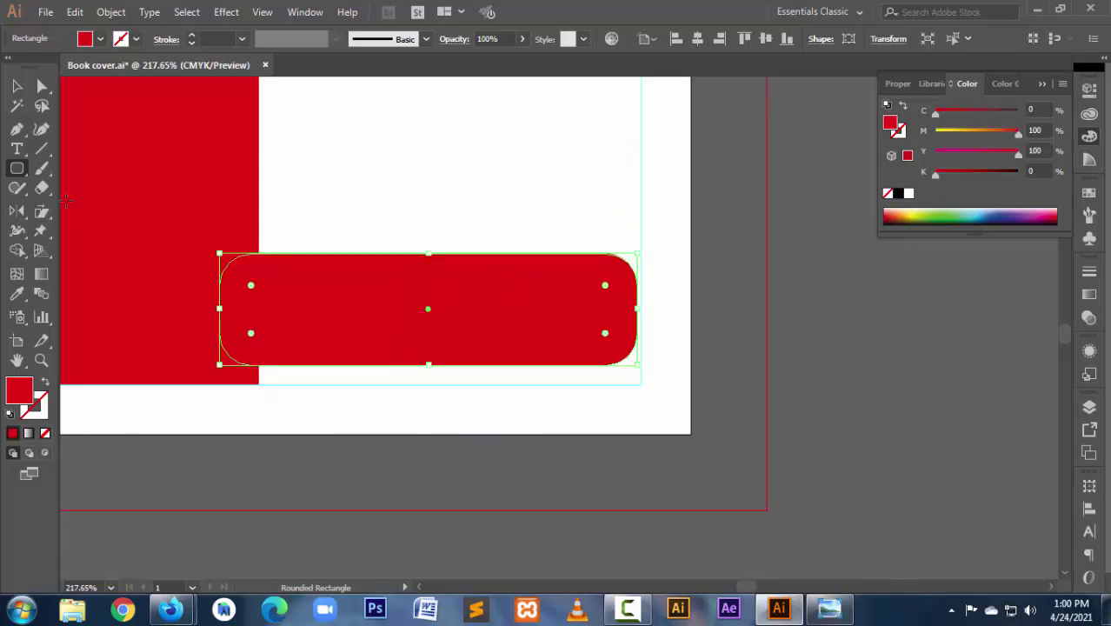
Step: Nudge the rounded tab into place and trim both red shapes to a shared bottom edge
click(16, 86)
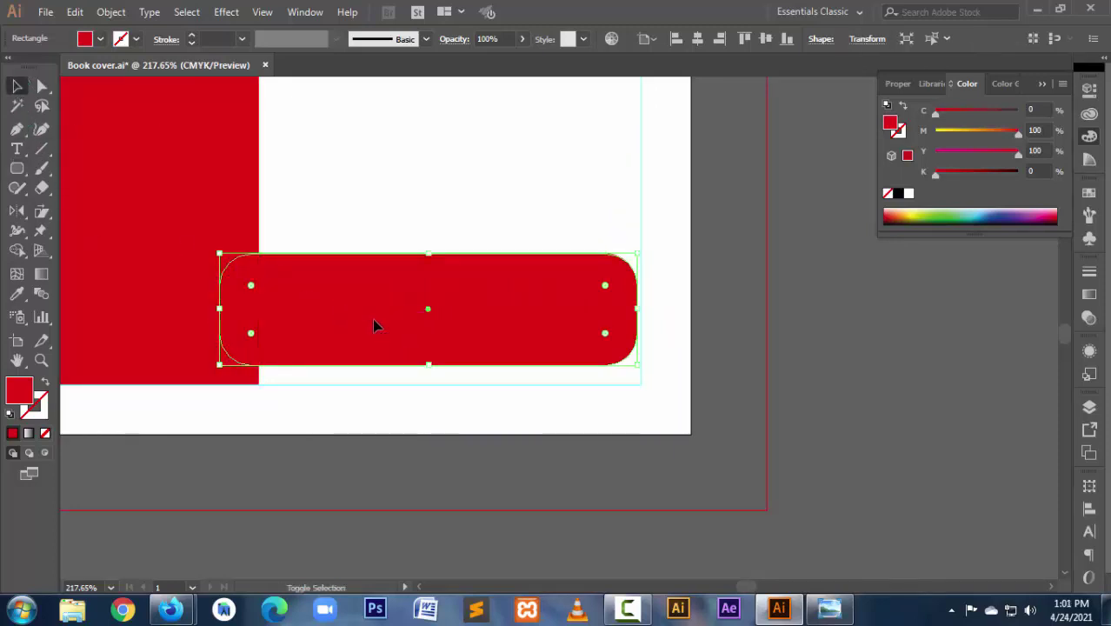
key(Down)
key(Down)
key(Down)
key(Down)
key(Down)
key(Down)
key(Down)
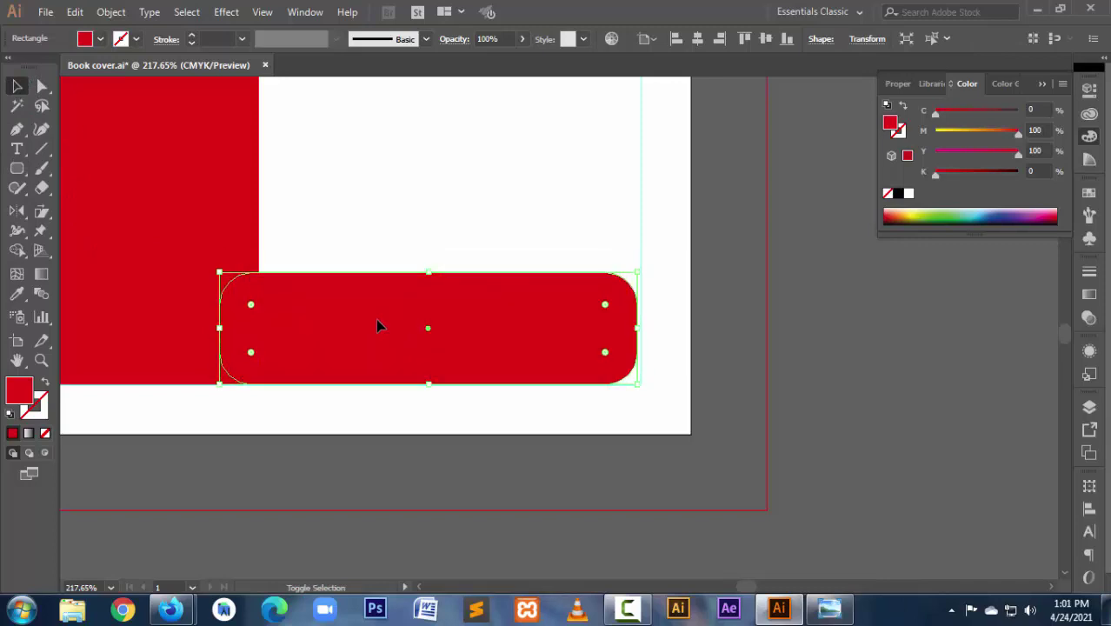
key(Right)
key(Right)
key(Right)
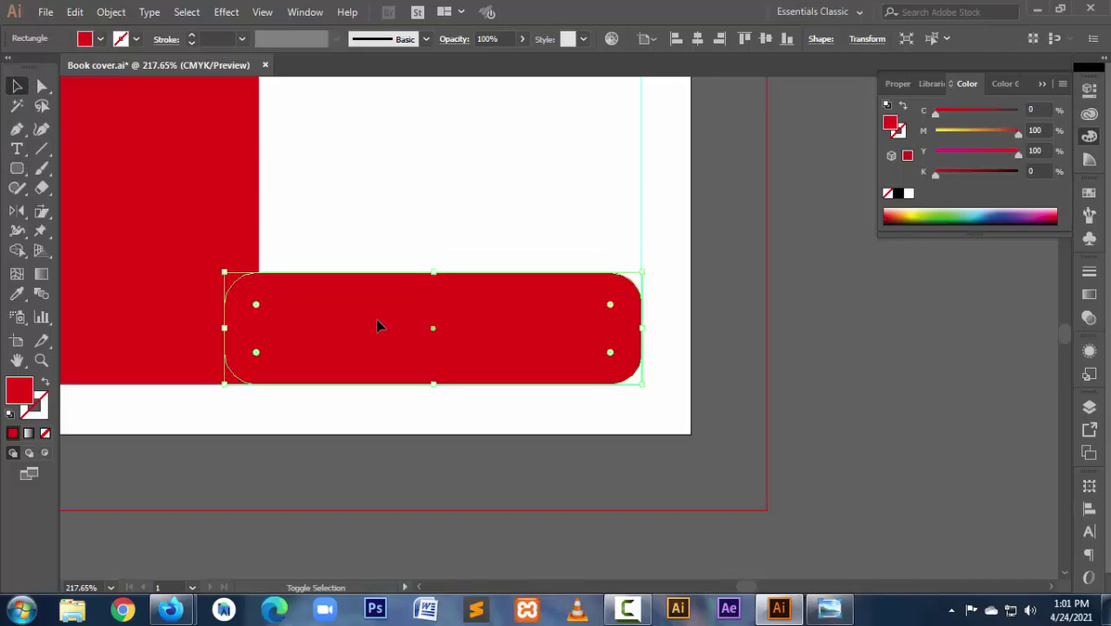
click(390, 196)
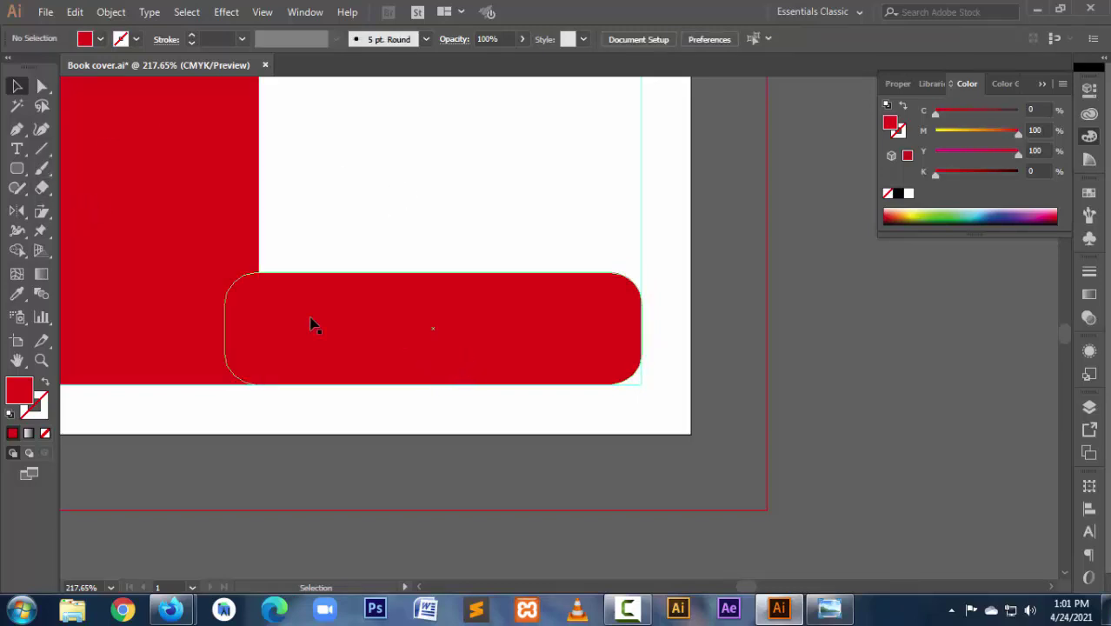
drag(242, 292, 240, 299)
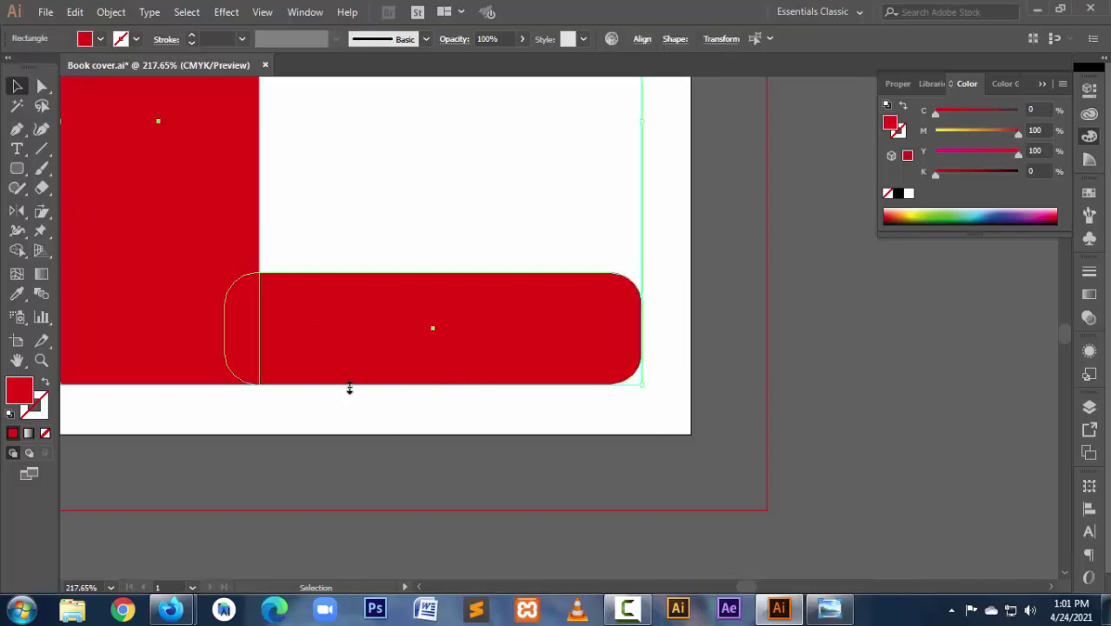
drag(349, 388, 350, 372)
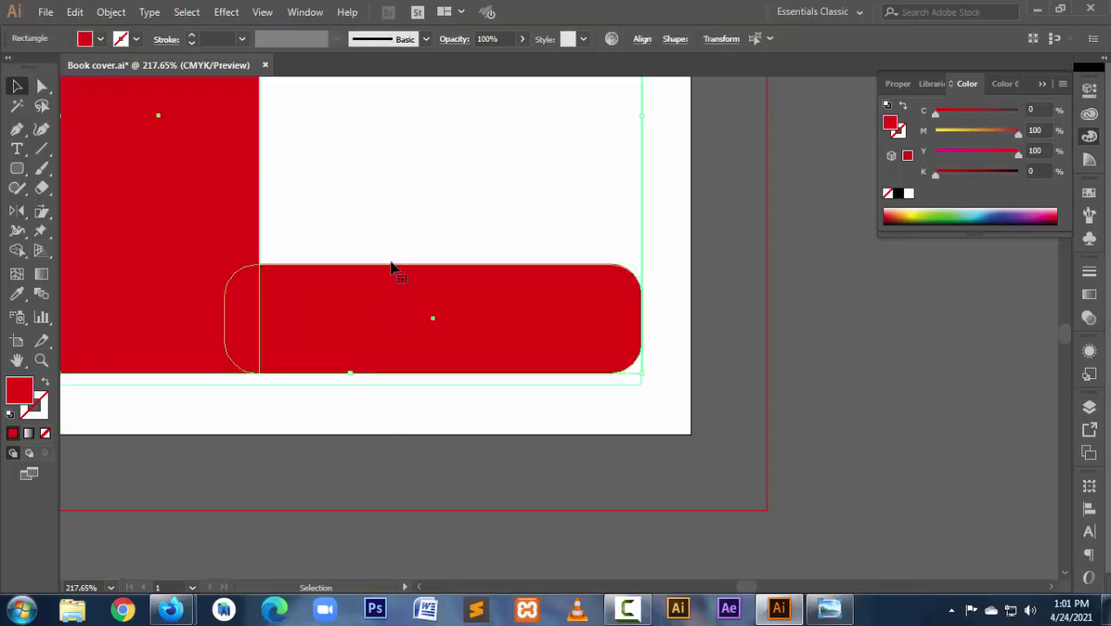
click(391, 227)
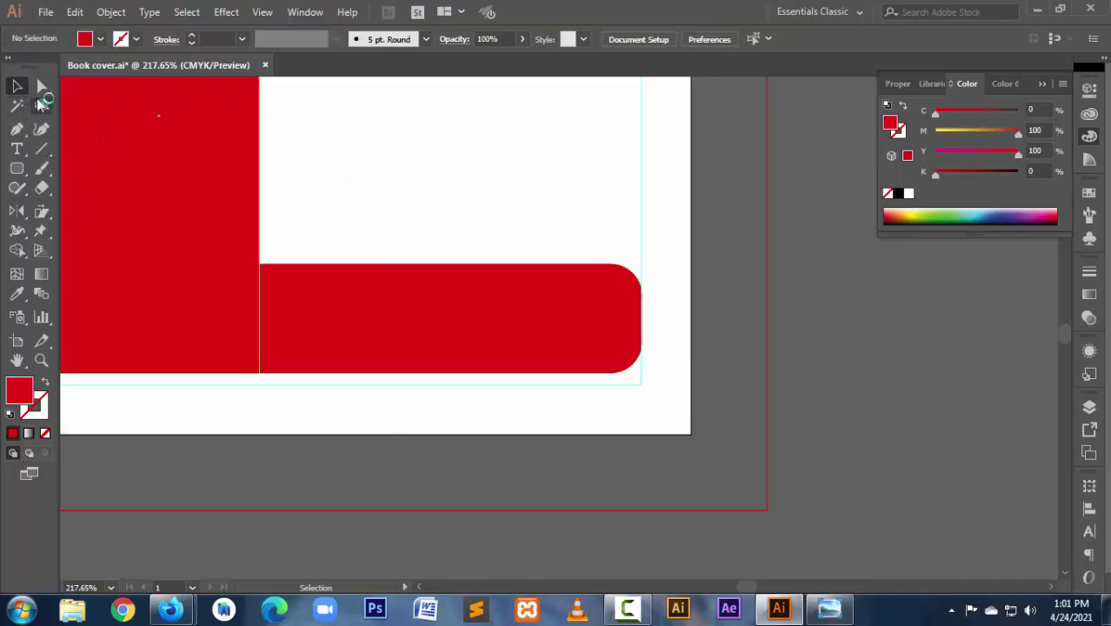
Step: Type 'Writer Name' on the red tab
click(17, 149)
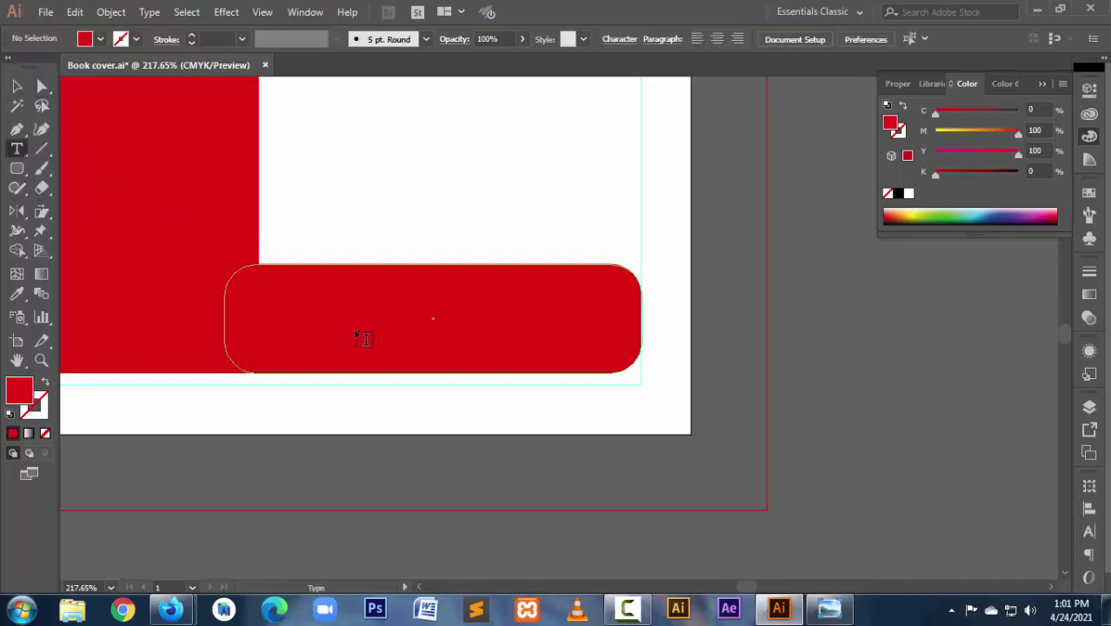
click(304, 325)
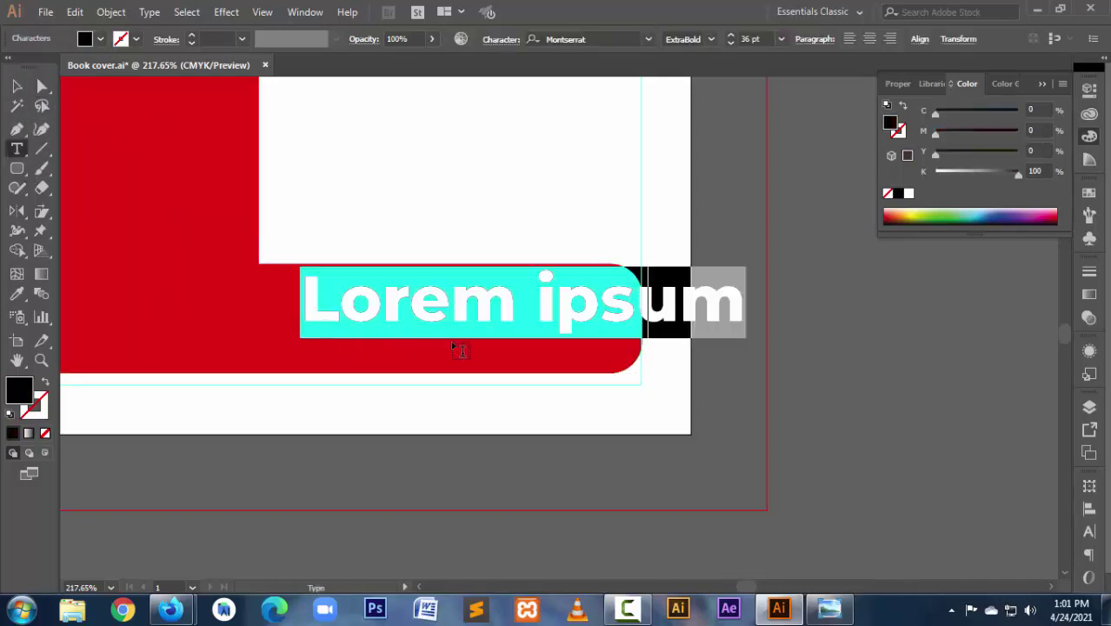
text(wRI)
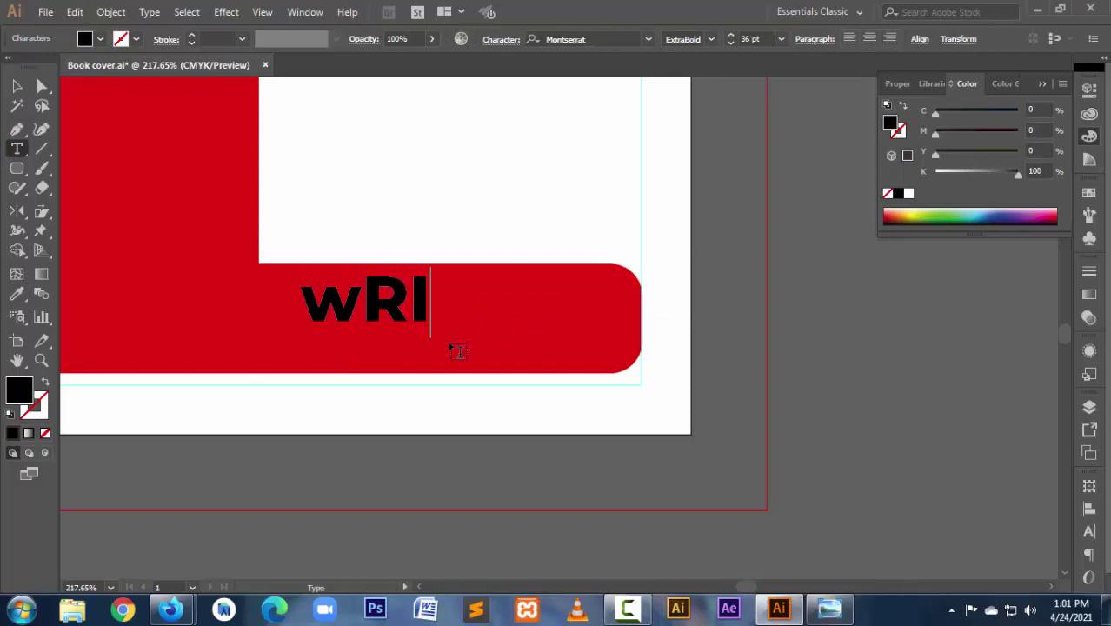
text(TER)
key(BackSpace)
key(BackSpace)
key(BackSpace)
key(BackSpace)
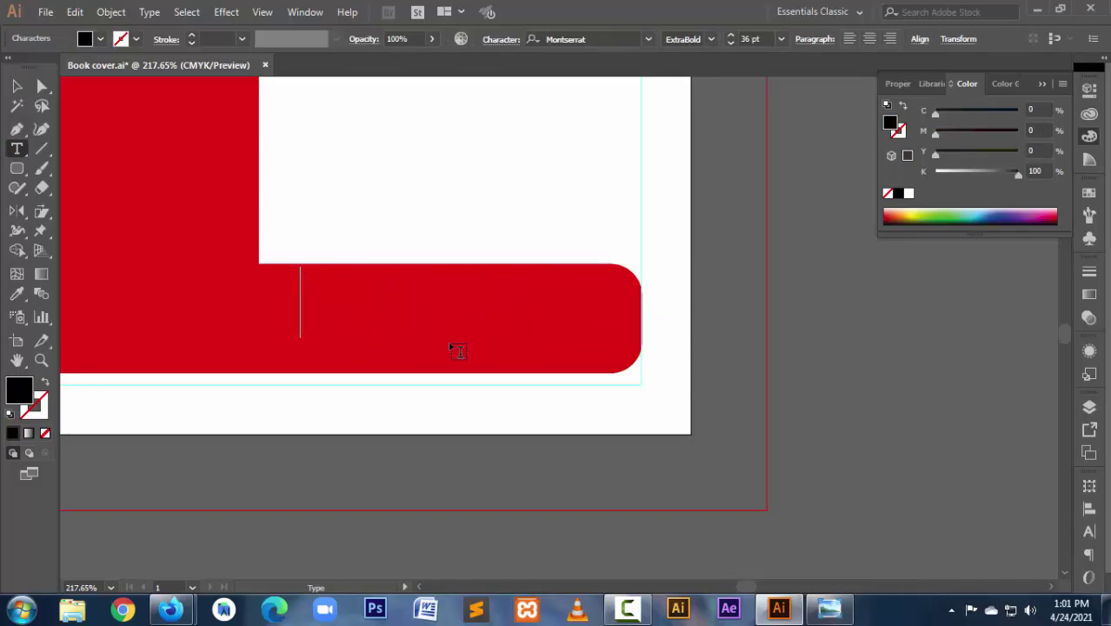
text(writ)
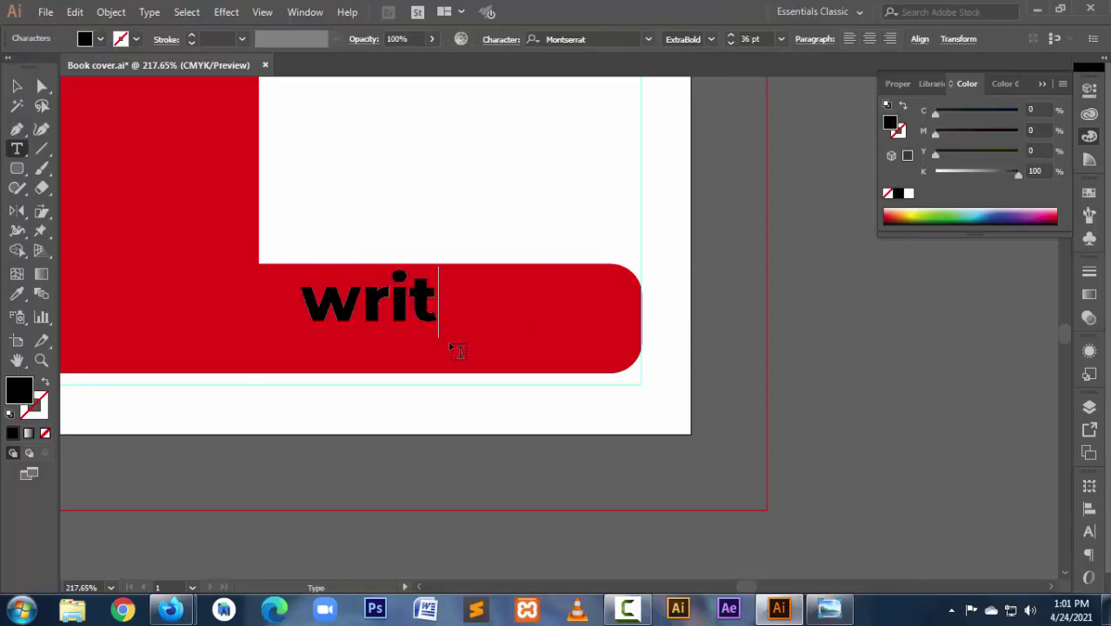
text(er Name)
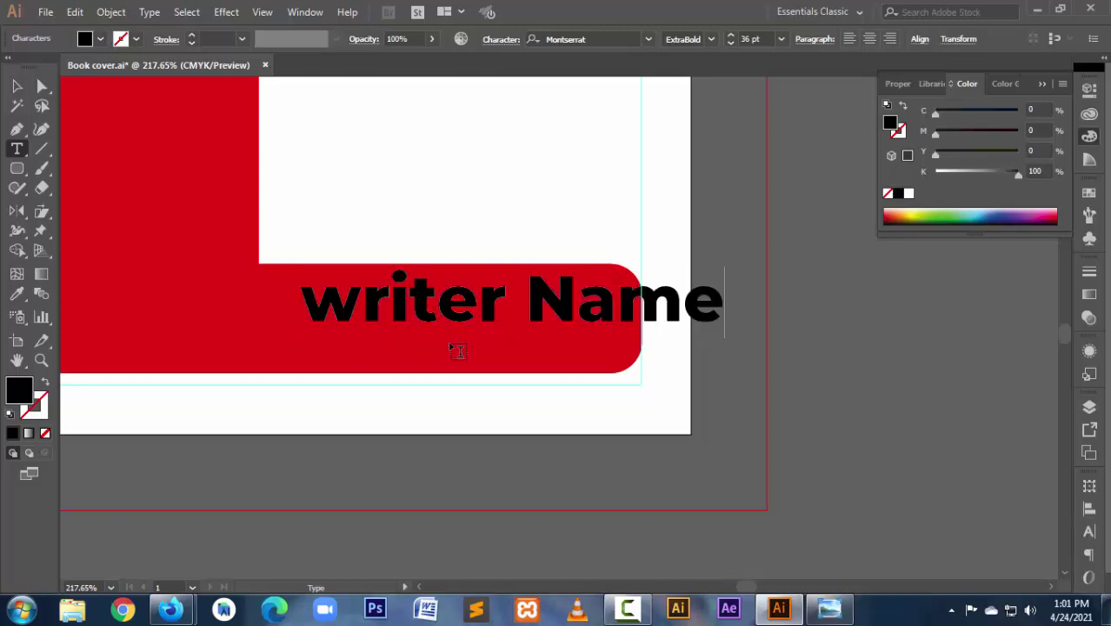
Step: Replace the first letter W with a wider alternate glyph
drag(361, 311, 302, 309)
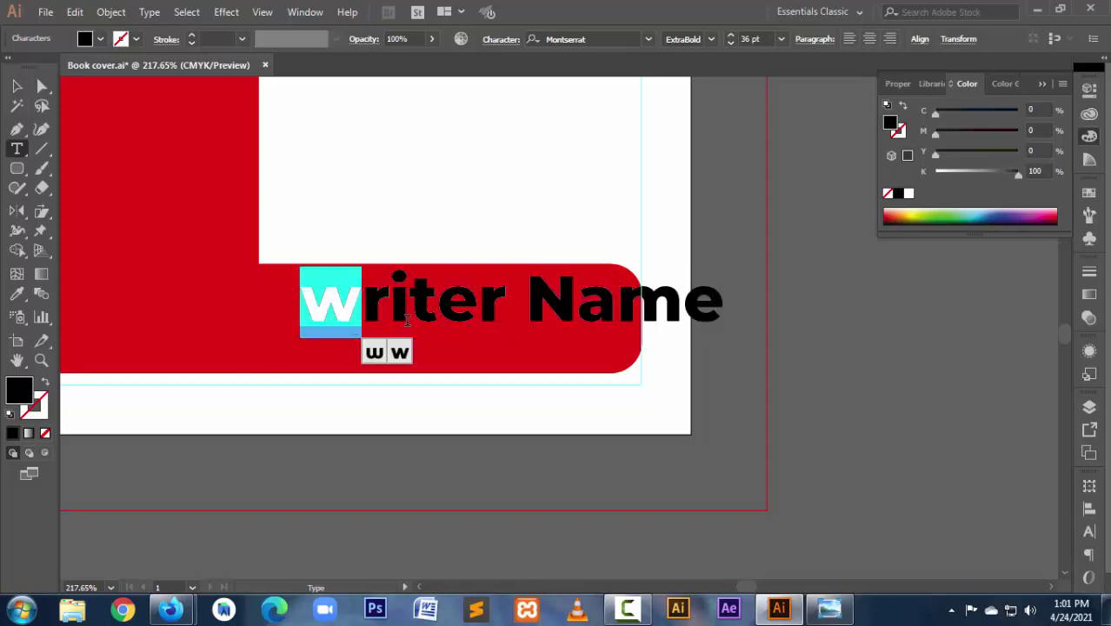
mouse_move(301, 306)
mouse_down()
mouse_move(352, 315)
mouse_move(306, 300)
mouse_up()
click(353, 319)
click(401, 353)
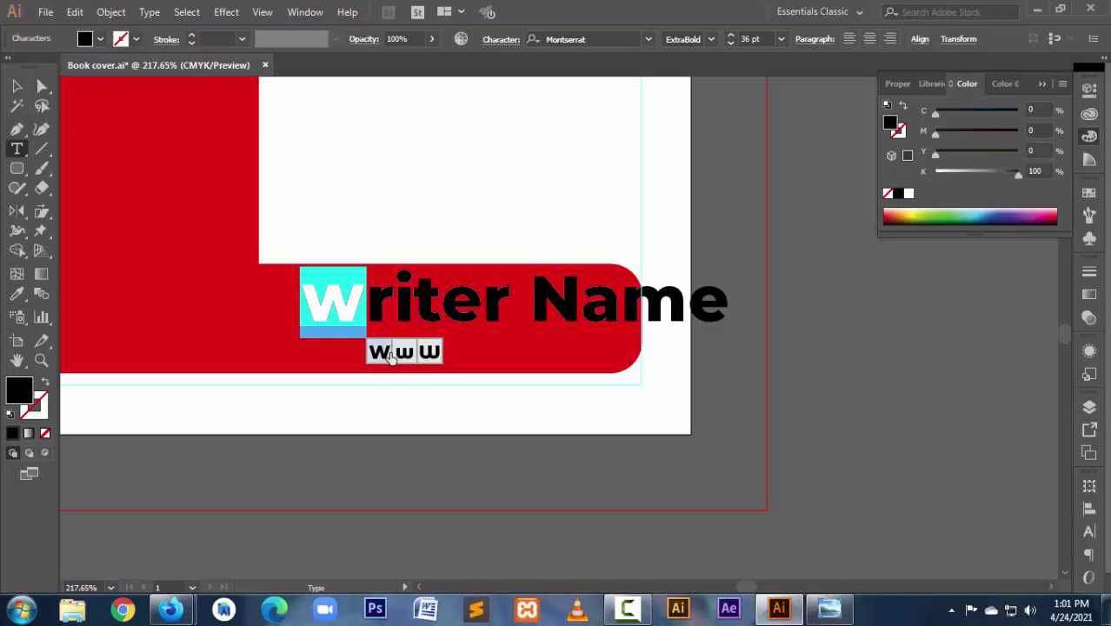
click(403, 355)
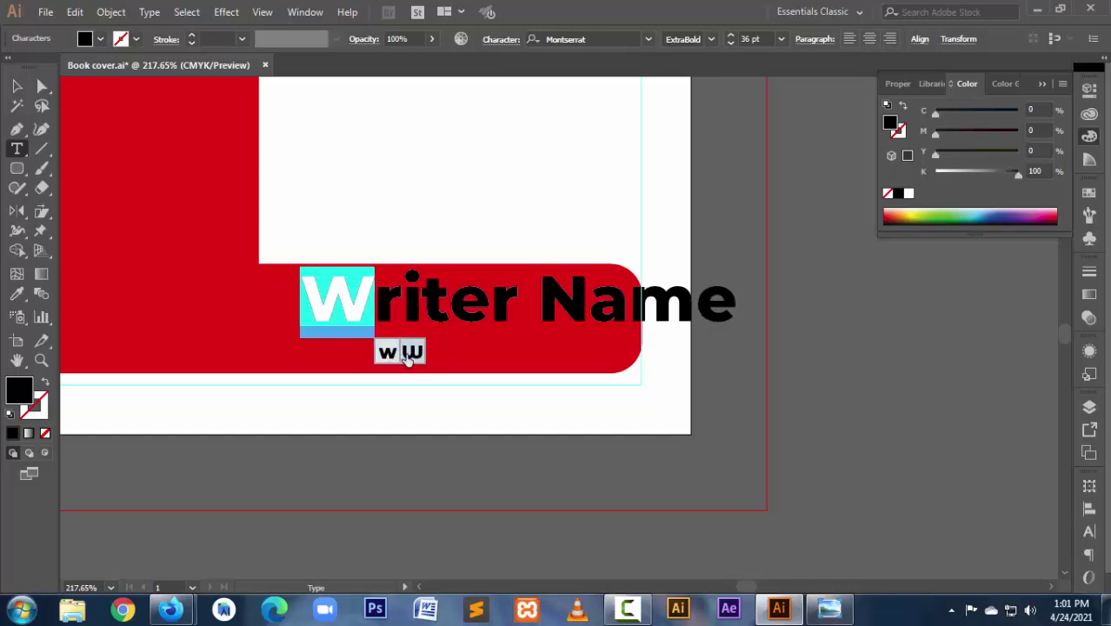
click(392, 311)
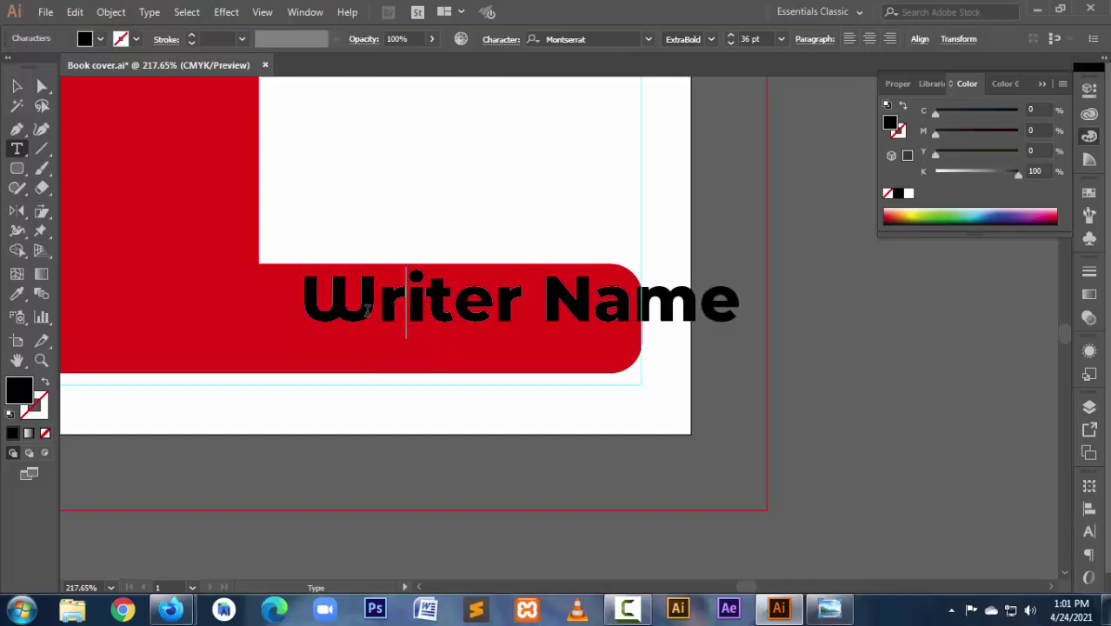
key(ctrl)
key(ctrl)
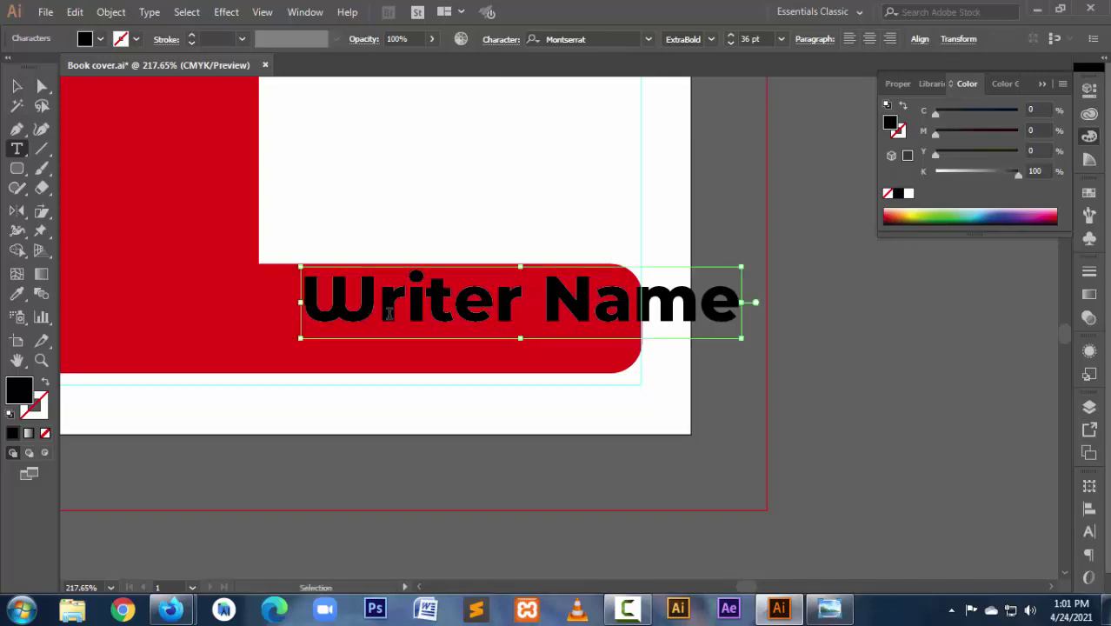
Step: Set the Writer Name text to Montserrat Light at 14 pt
key(ctrl+a)
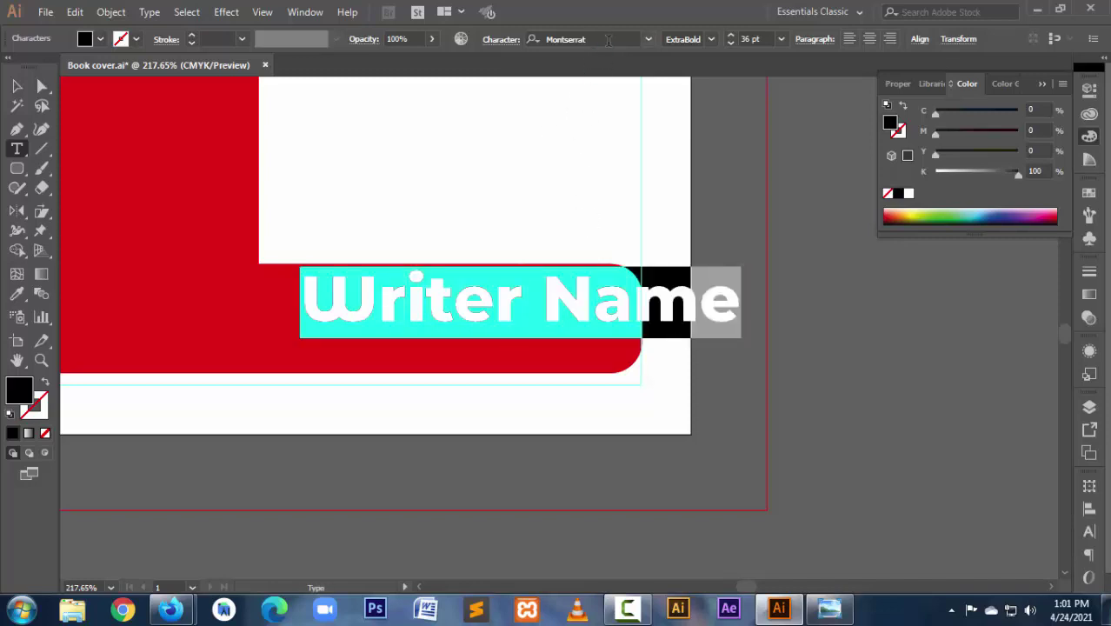
click(711, 40)
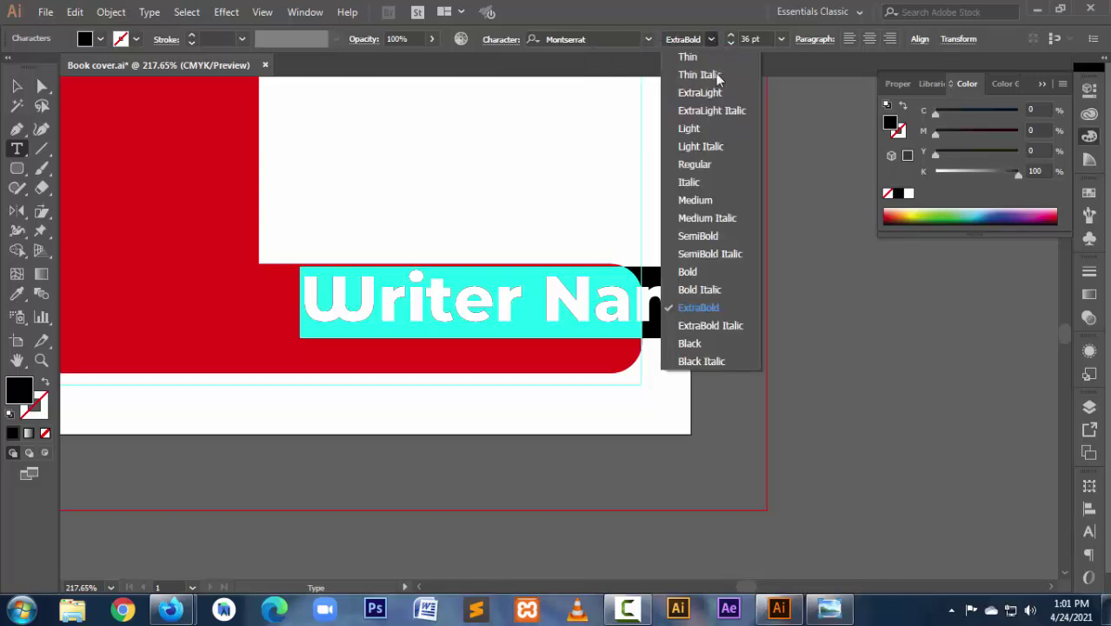
click(710, 130)
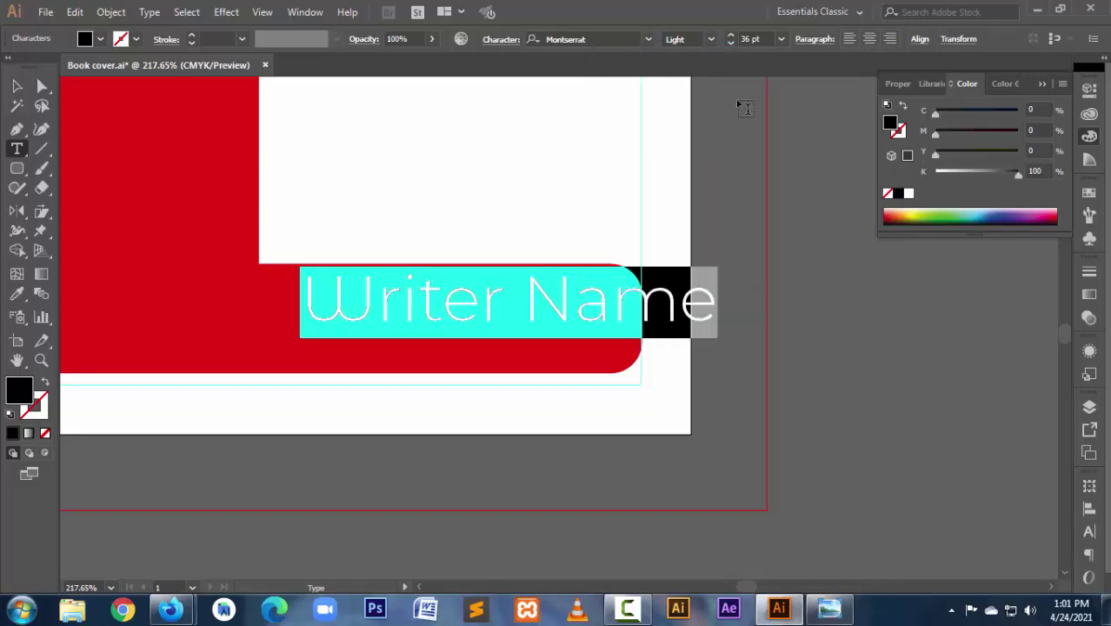
click(753, 40)
text(4)
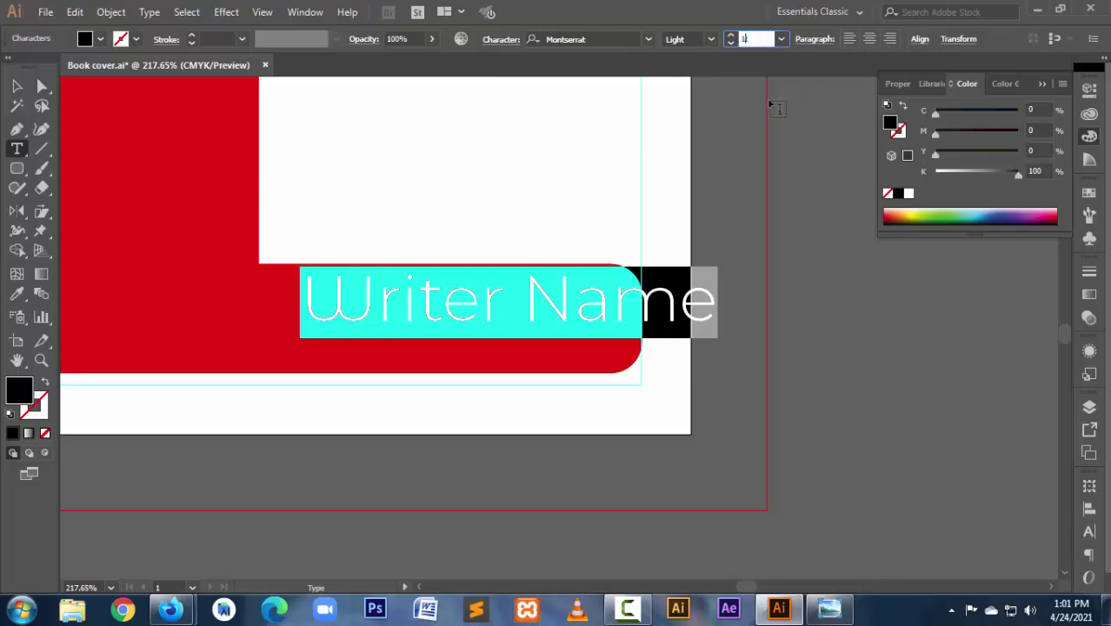
key(Return)
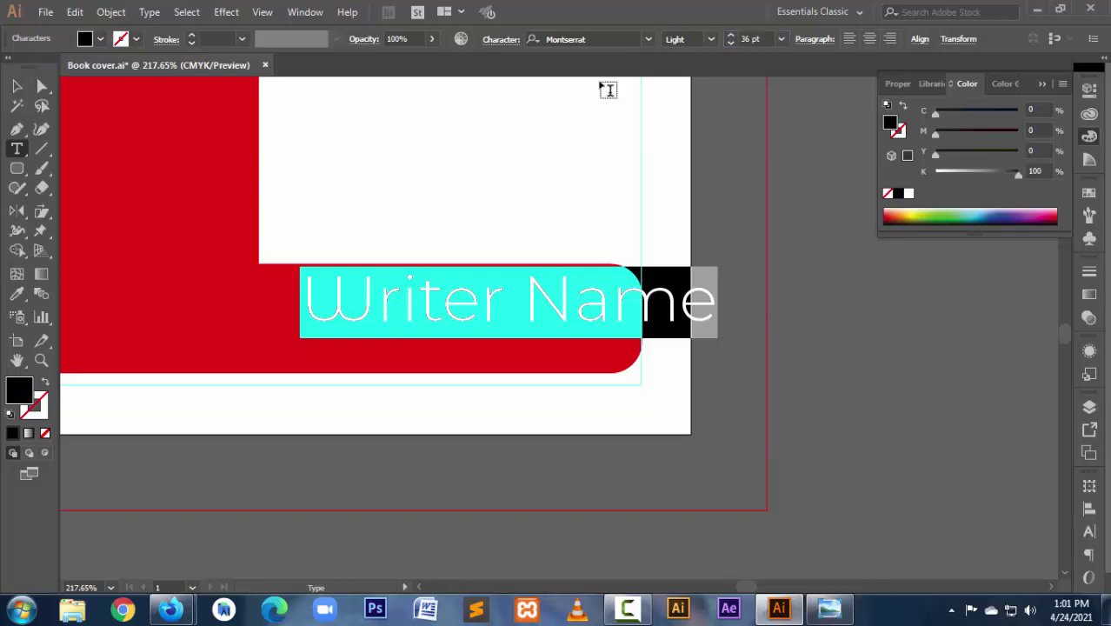
click(16, 86)
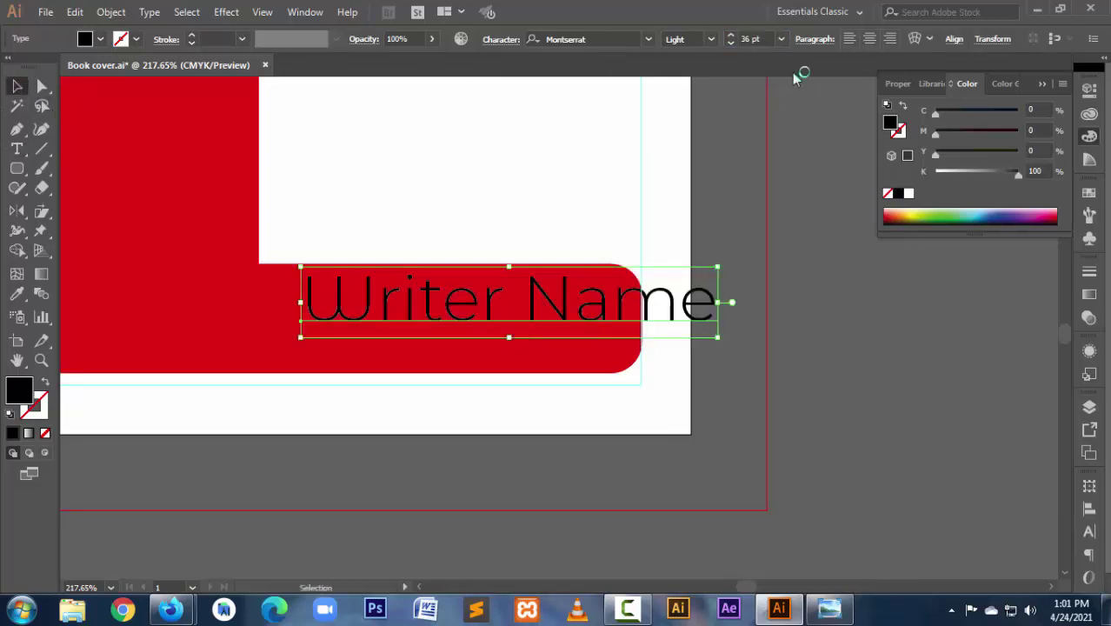
click(753, 43)
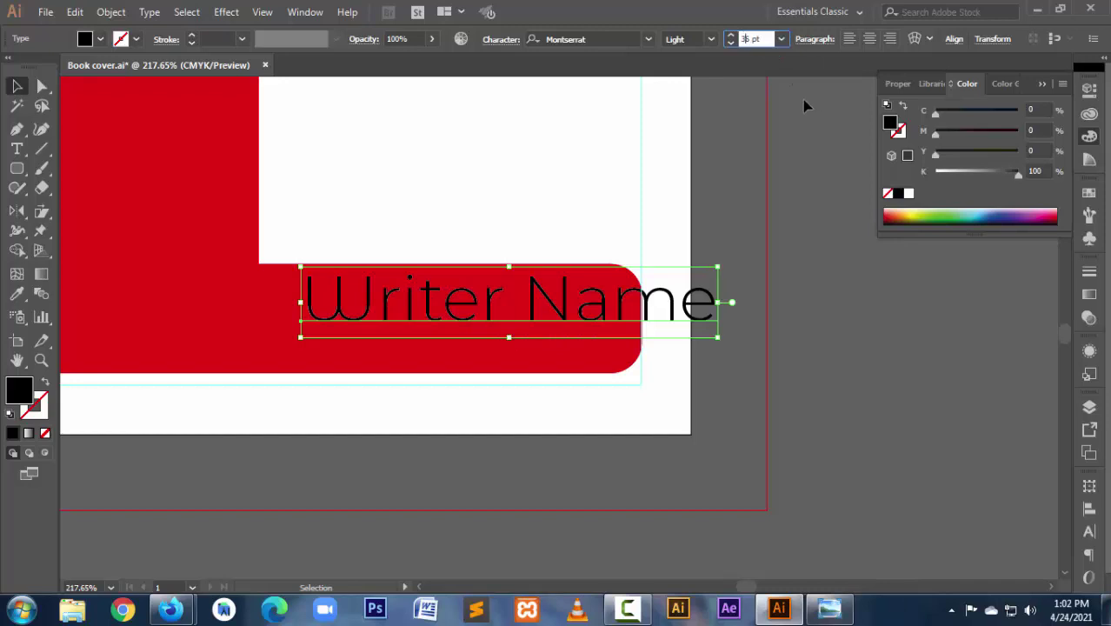
text(18)
text(16)
key(Return)
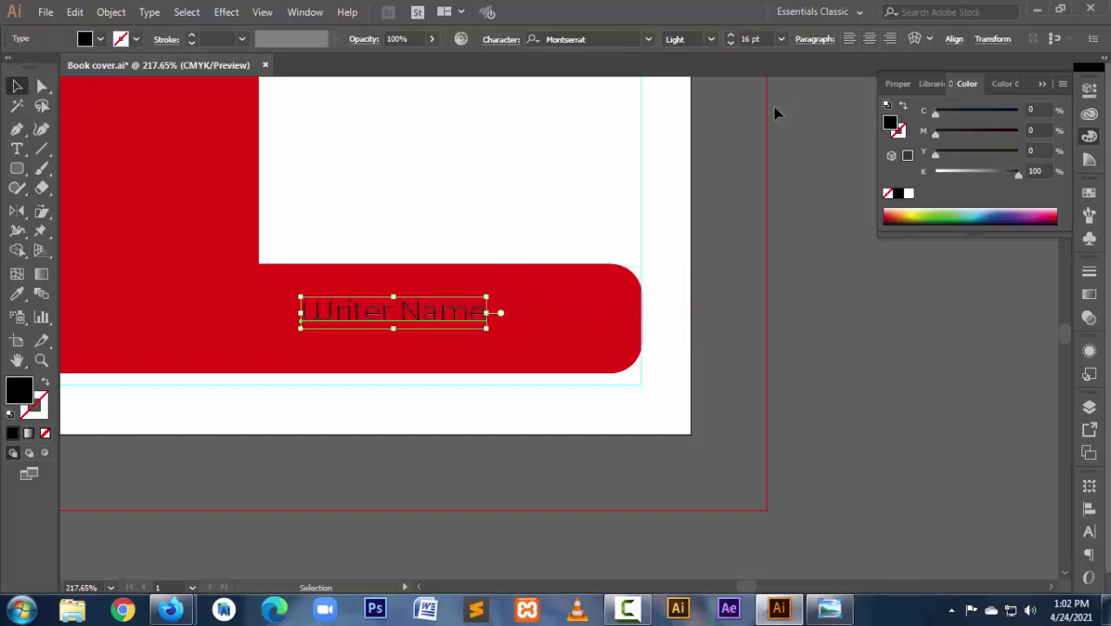
click(749, 39)
text(14)
key(Return)
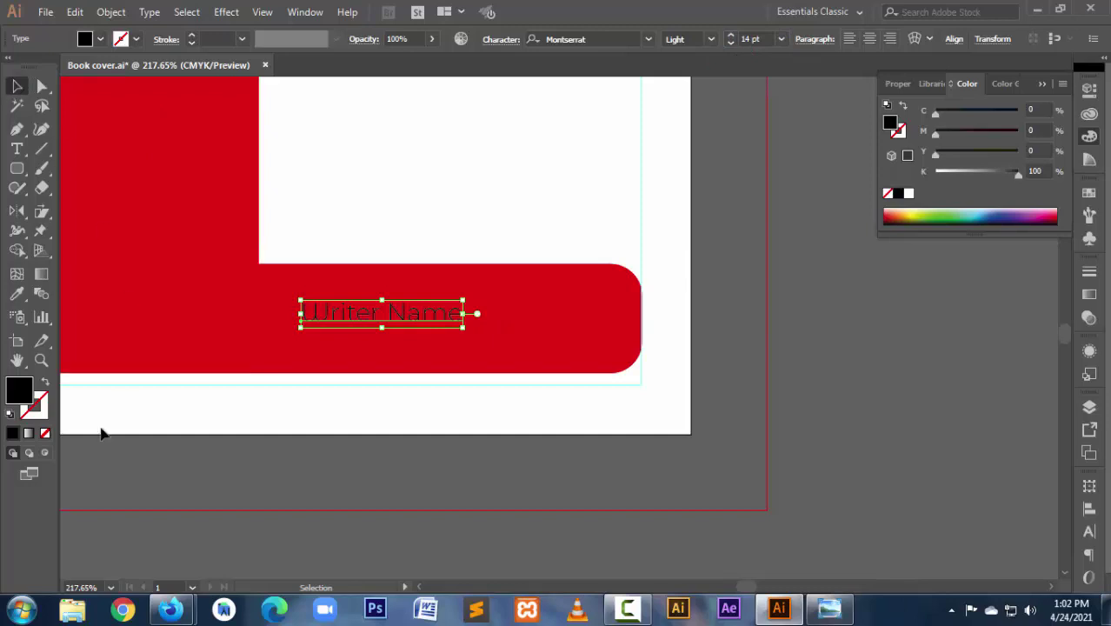
Step: Give the Writer Name text a white fill with no stroke
click(10, 416)
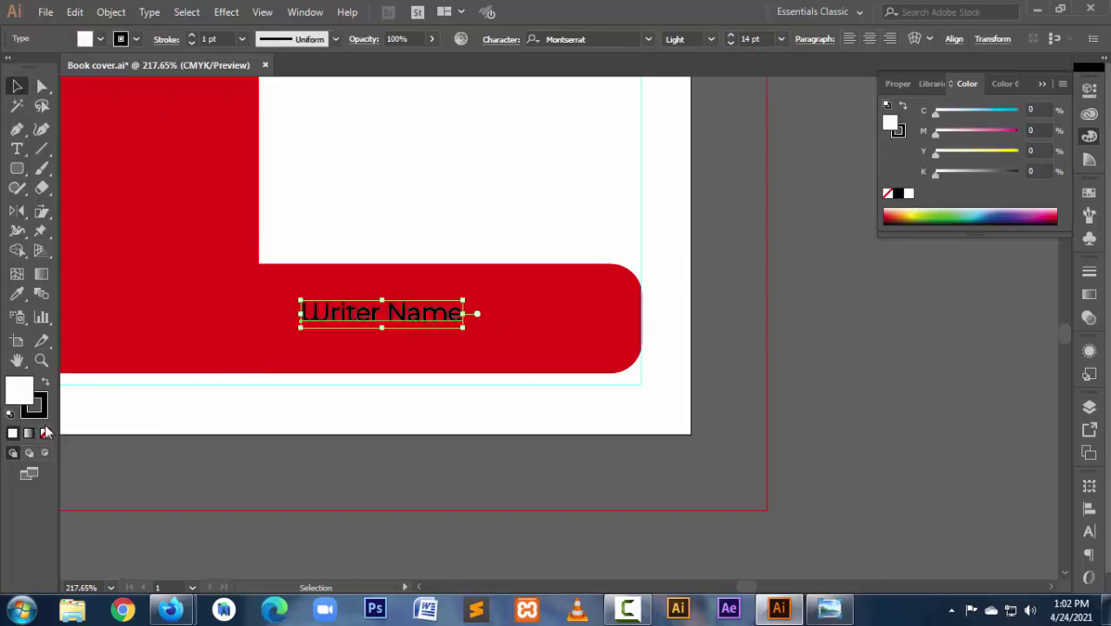
click(37, 414)
click(45, 433)
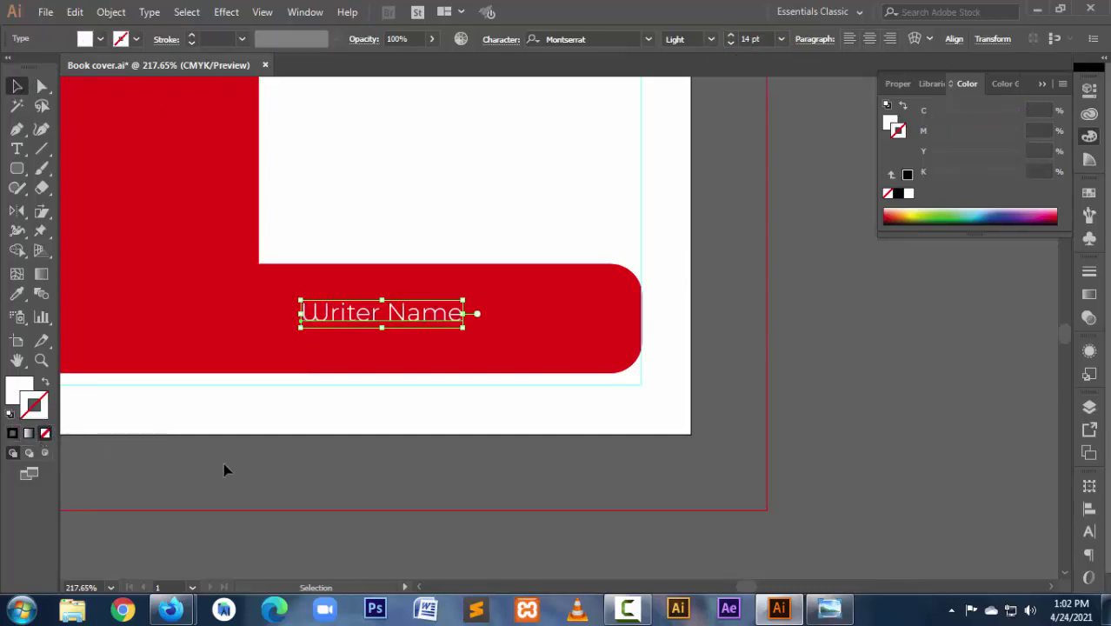
click(225, 463)
click(420, 318)
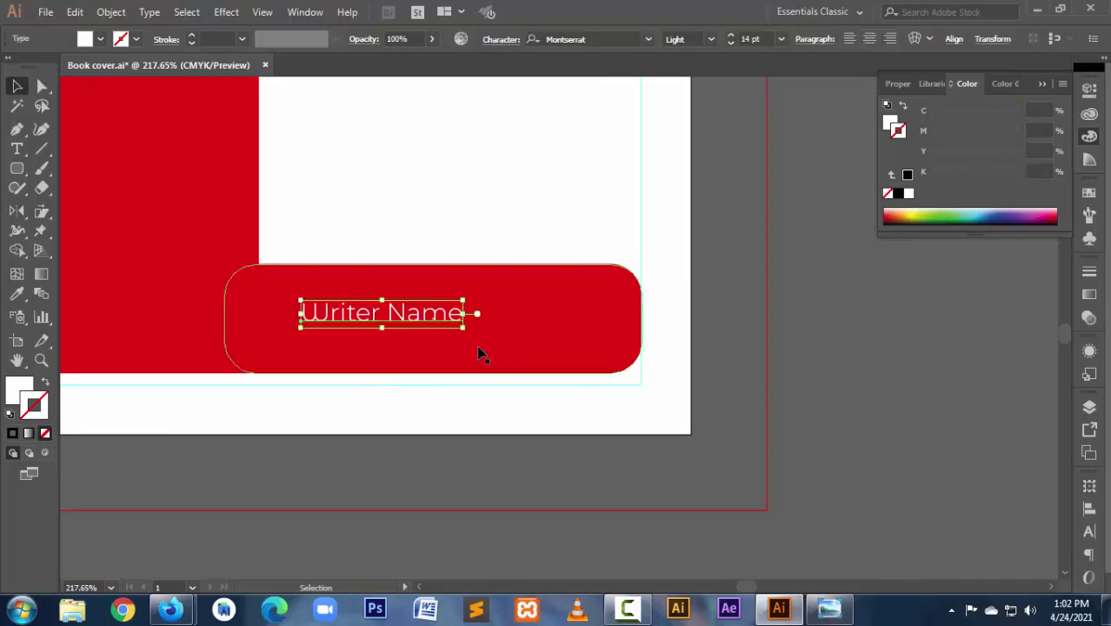
click(834, 362)
scroll(374, 350, down, 2)
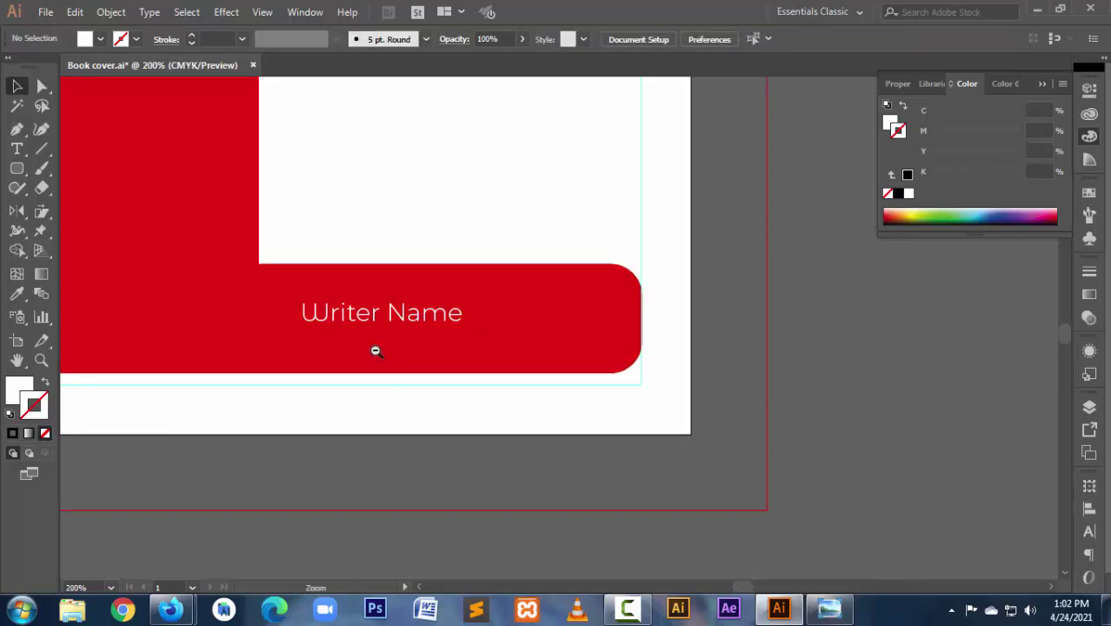
Step: Draw a thin strip, about 111 mm by 1.5 mm, along the red tab's bottom edge
click(19, 171)
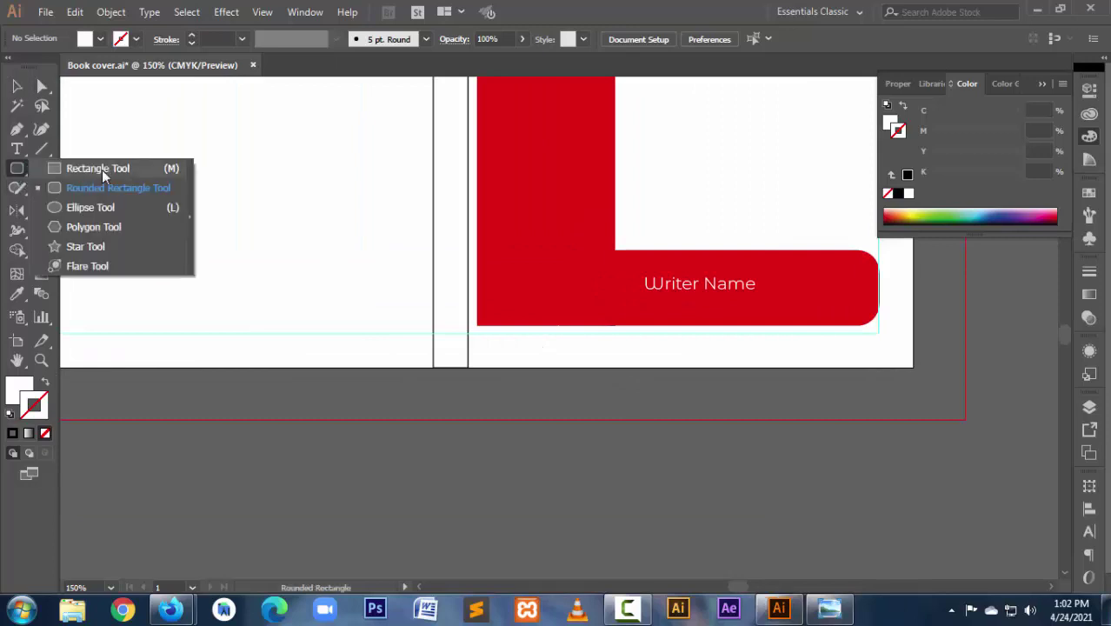
drag(19, 176, 83, 169)
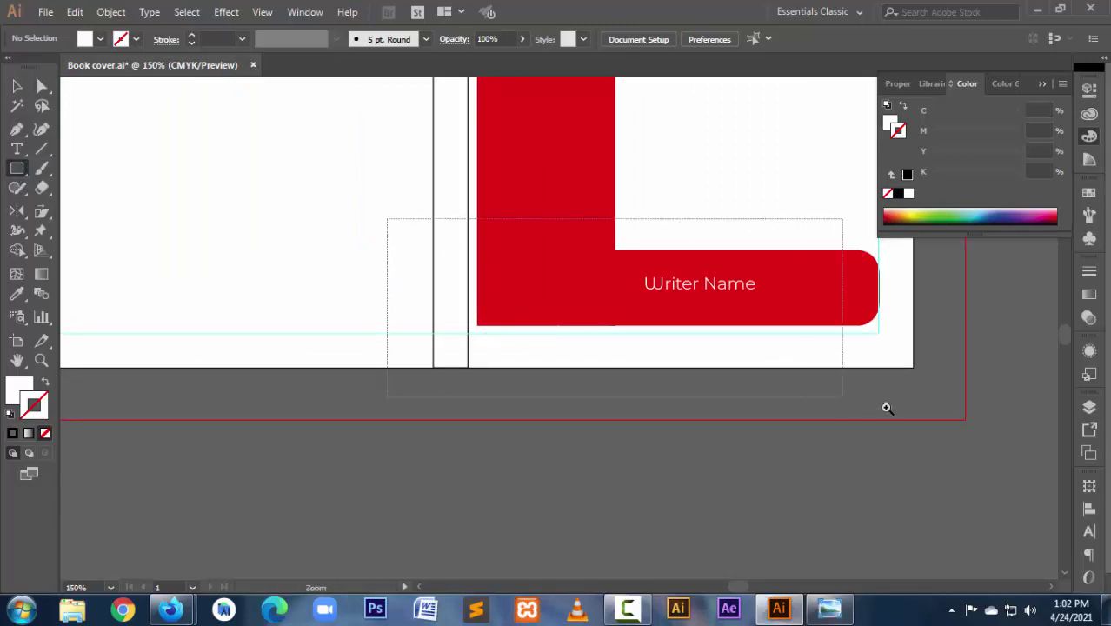
drag(388, 224, 918, 410)
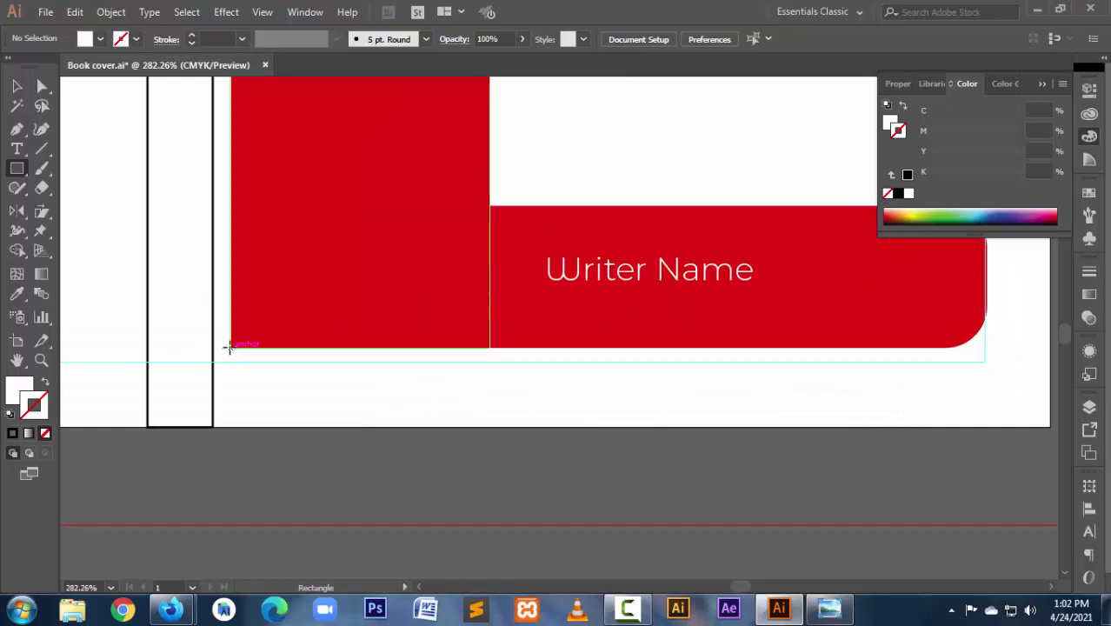
drag(230, 349, 953, 361)
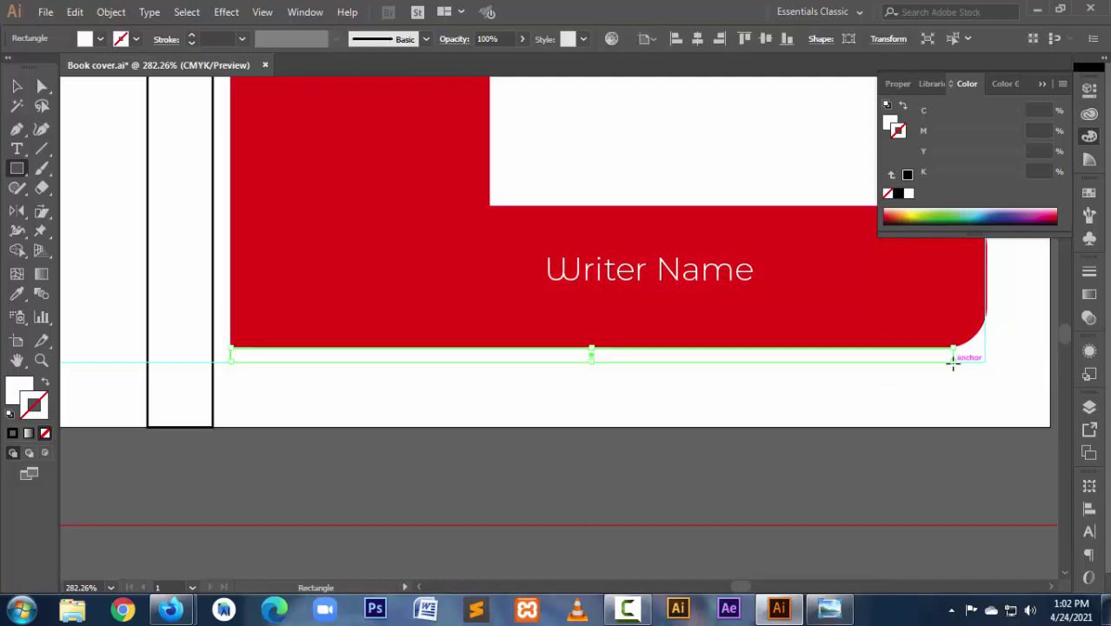
click(41, 273)
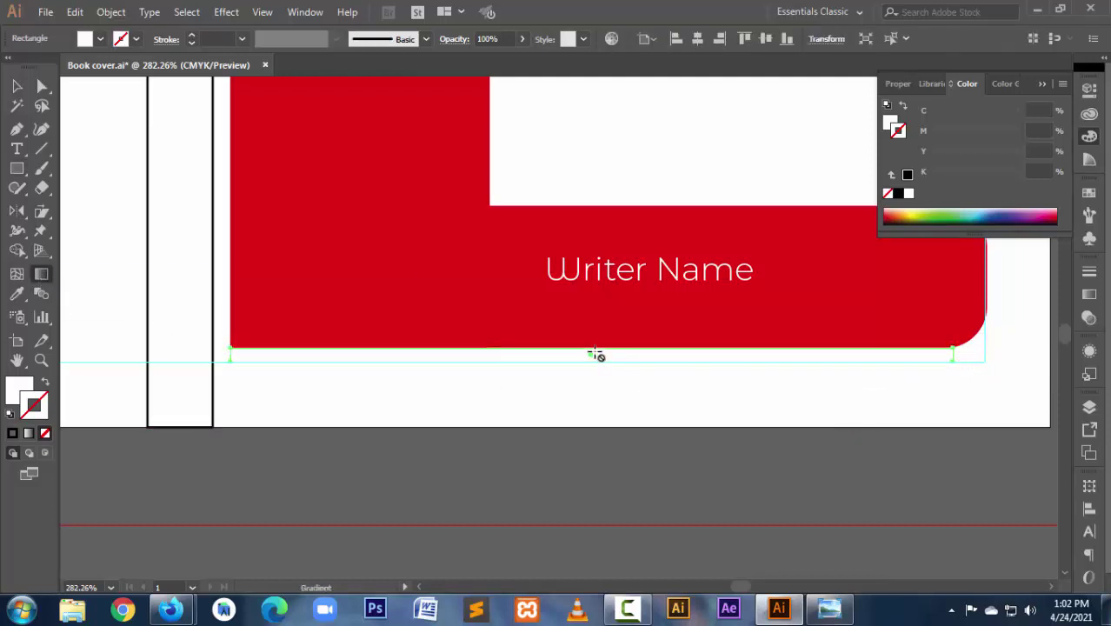
Step: Fill the thin strip with a linear gradient and remove its outline
click(29, 433)
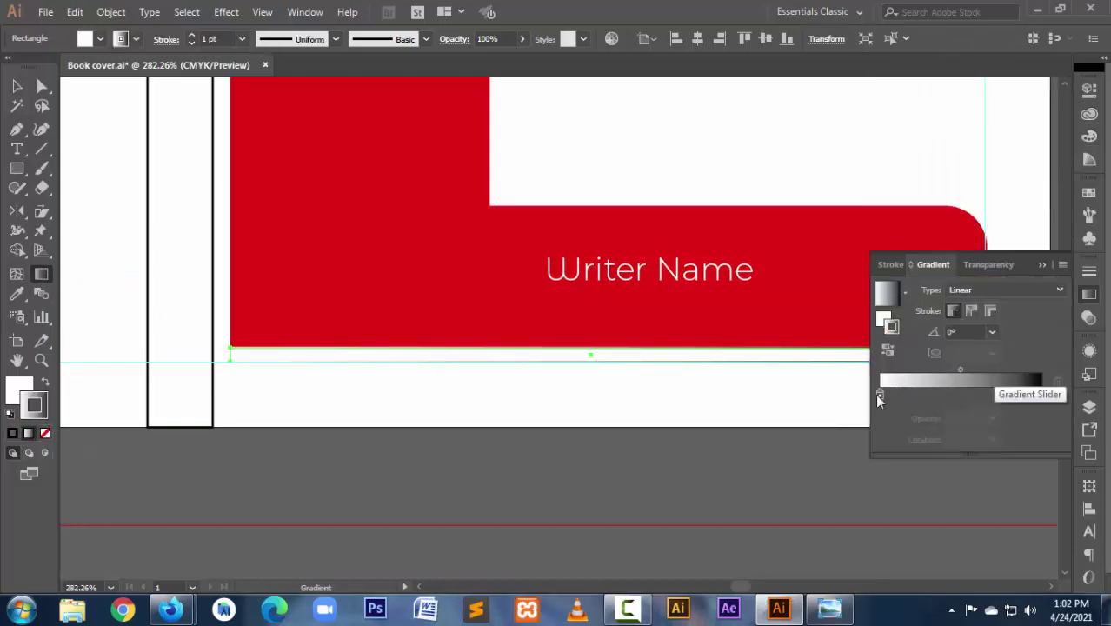
click(45, 382)
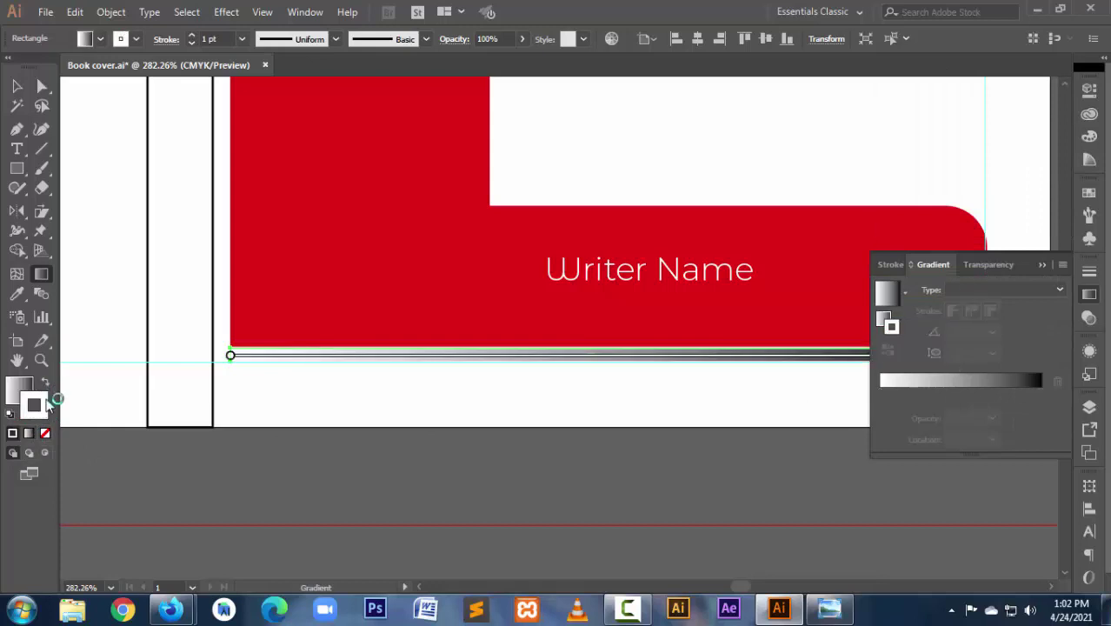
click(46, 434)
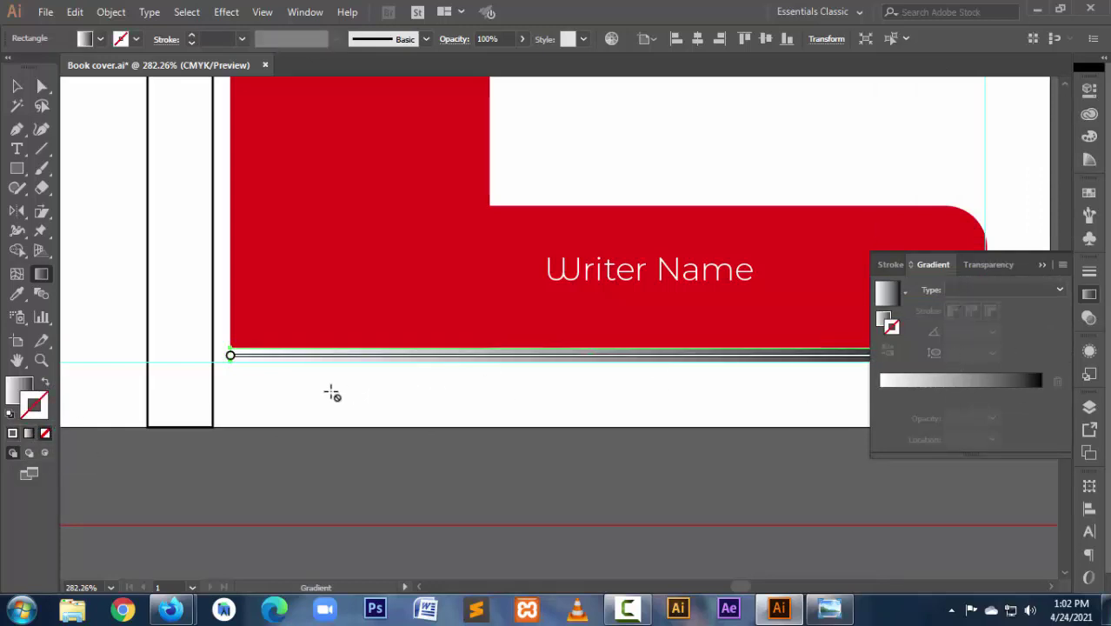
click(967, 295)
click(983, 306)
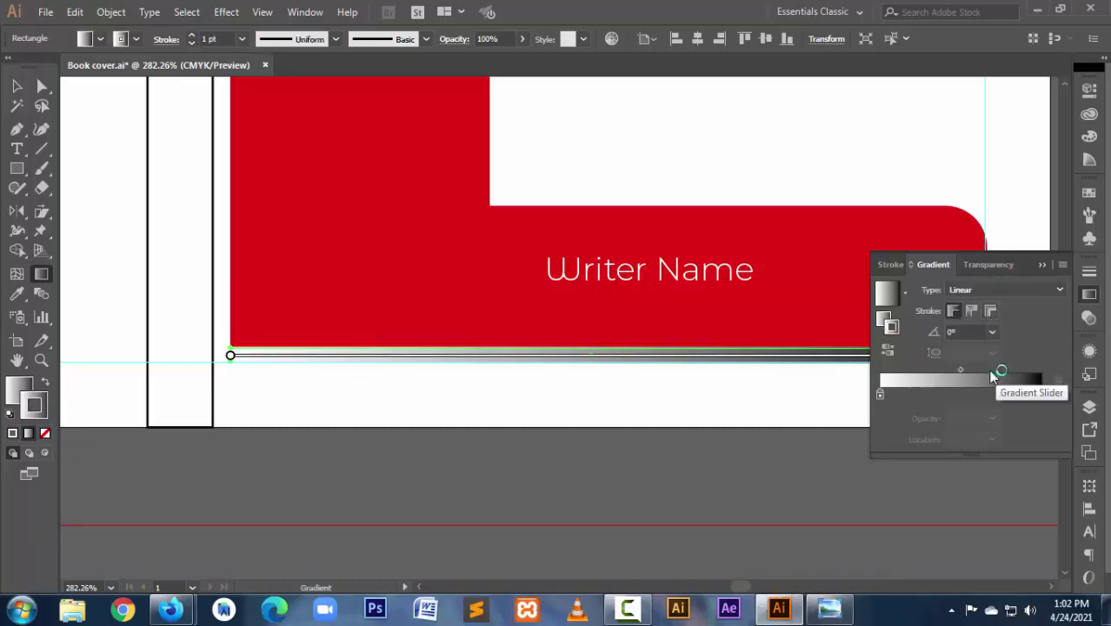
click(45, 433)
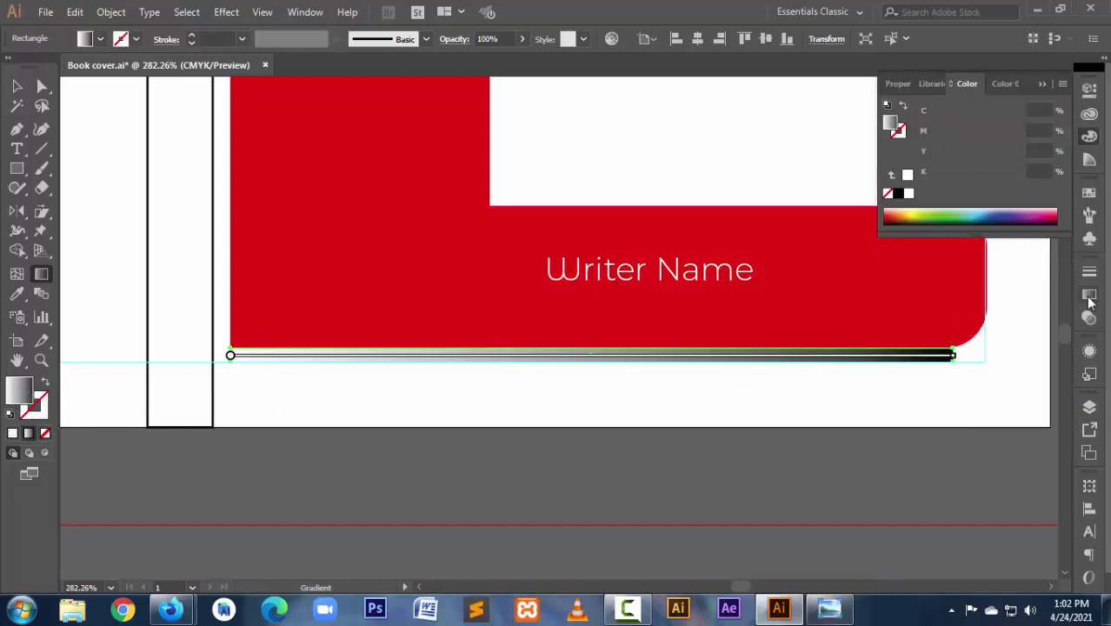
Step: Set the strip's gradient angle to 90° so it runs vertically
click(1089, 294)
click(994, 334)
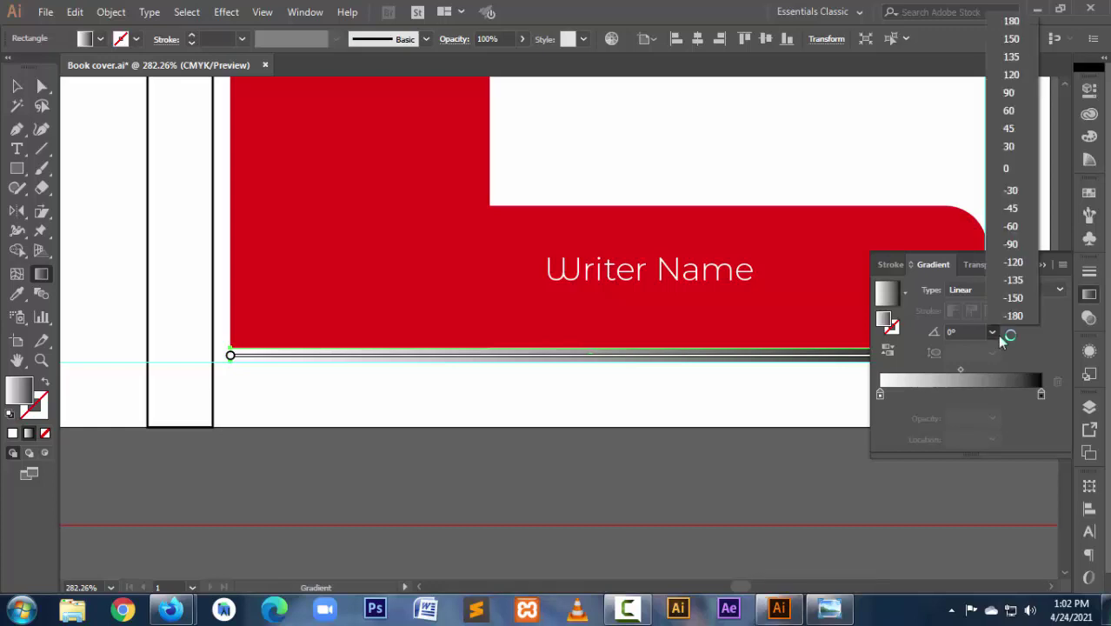
click(1009, 92)
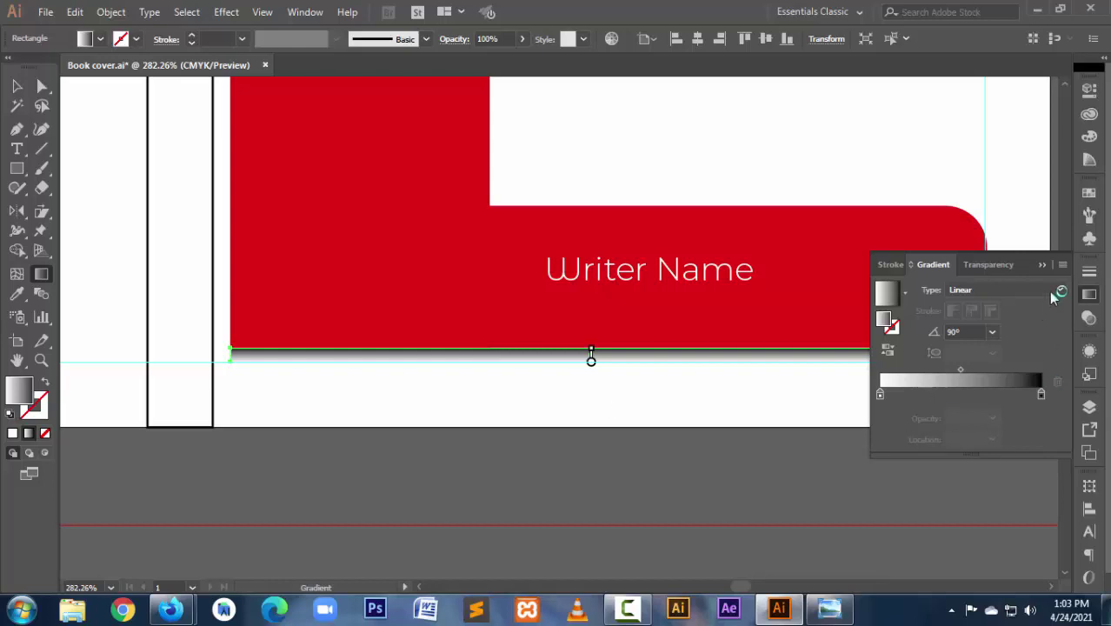
click(1044, 266)
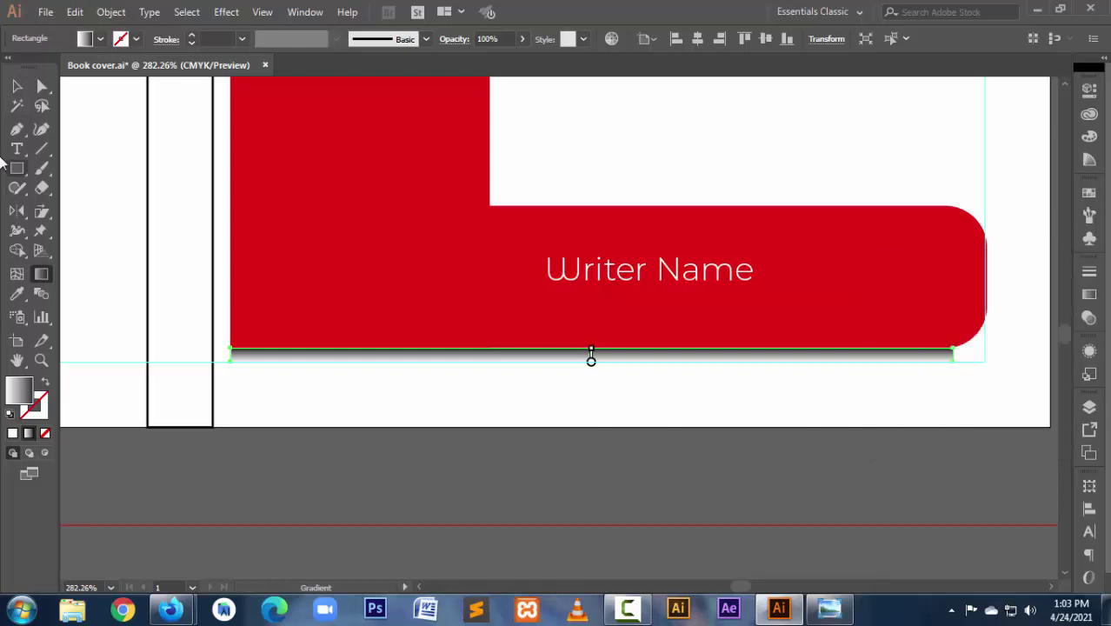
click(17, 87)
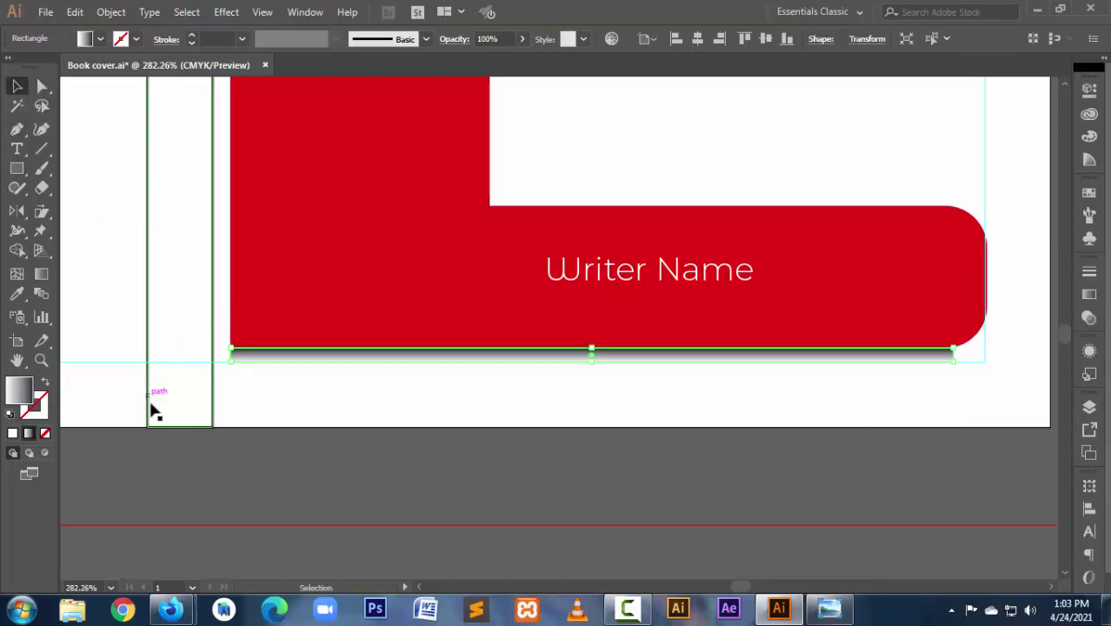
click(298, 469)
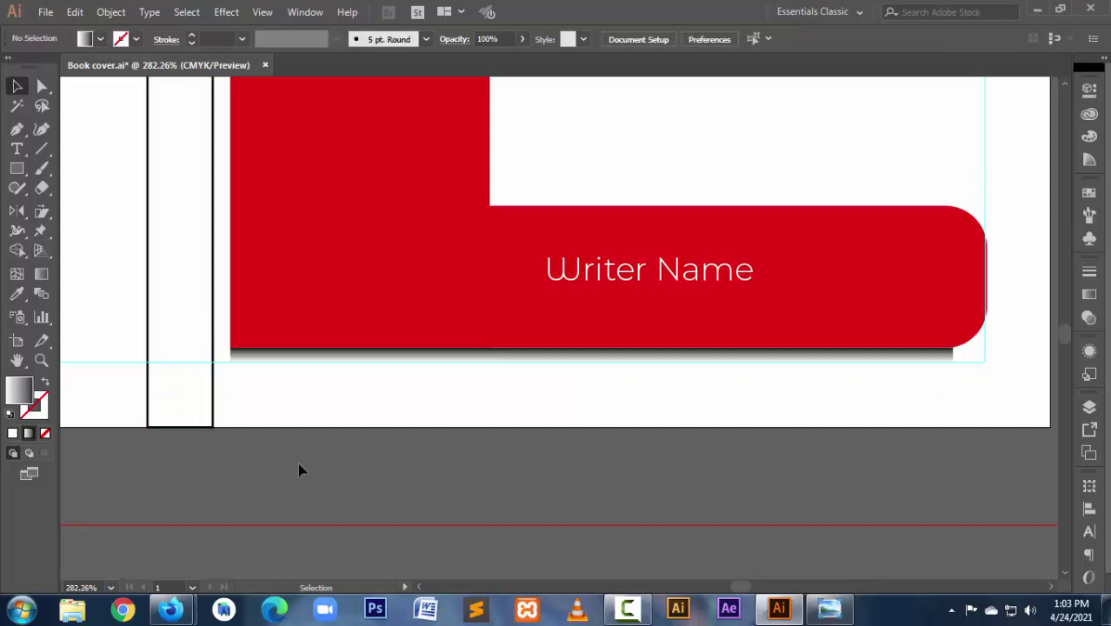
click(569, 360)
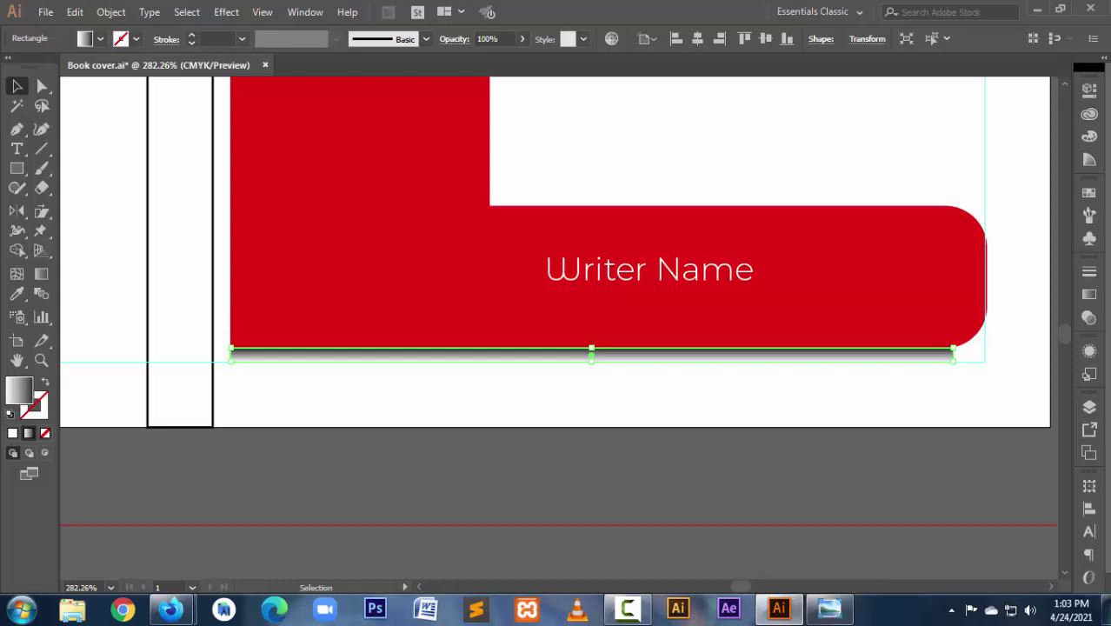
click(1089, 294)
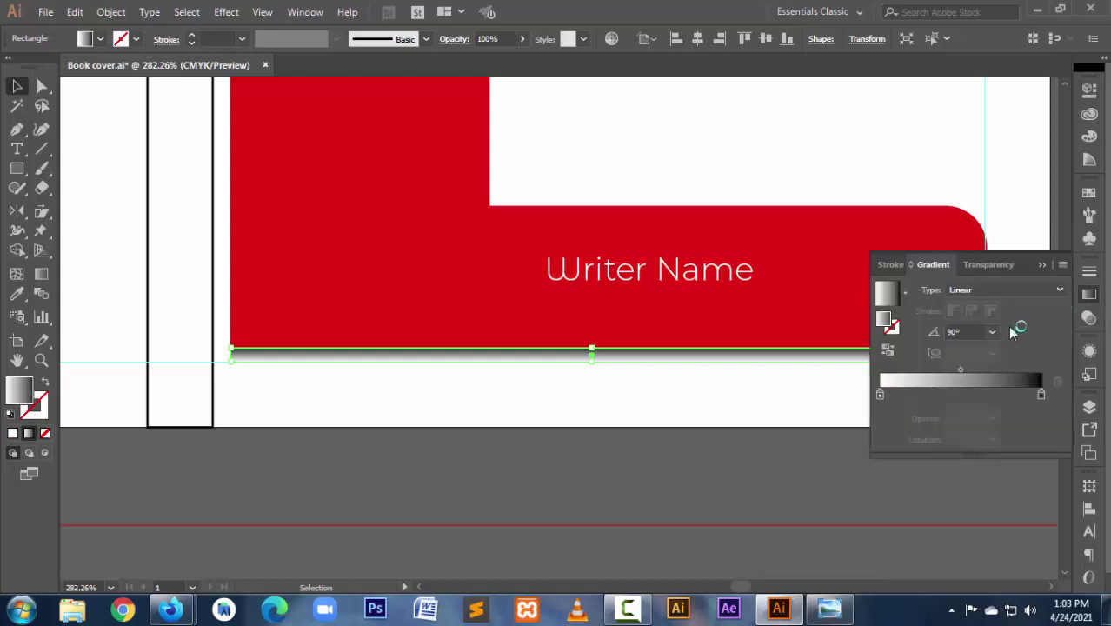
Step: Change the gradient's dark end stop to CMYK red: K 0, M 100, Y 100
click(1040, 395)
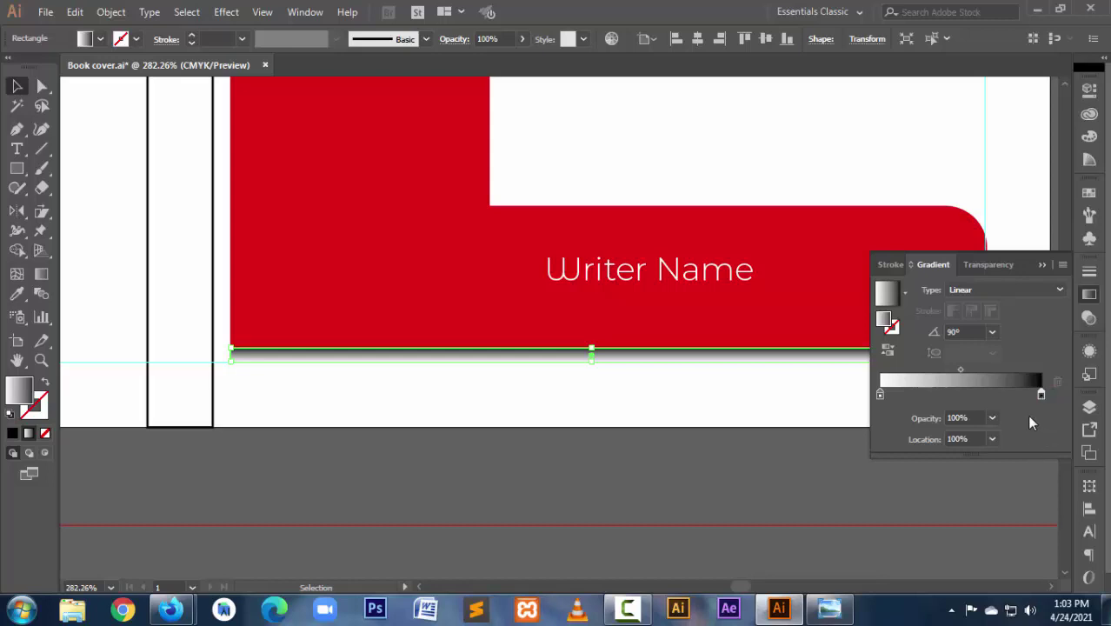
drag(1042, 396, 1044, 406)
double_click(1041, 395)
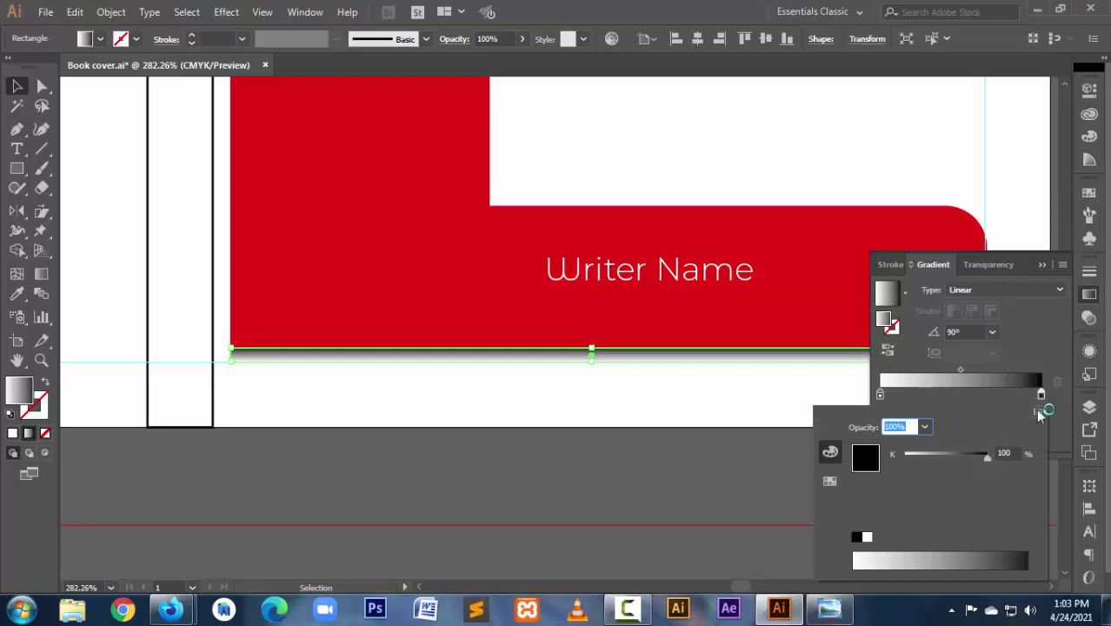
click(1039, 411)
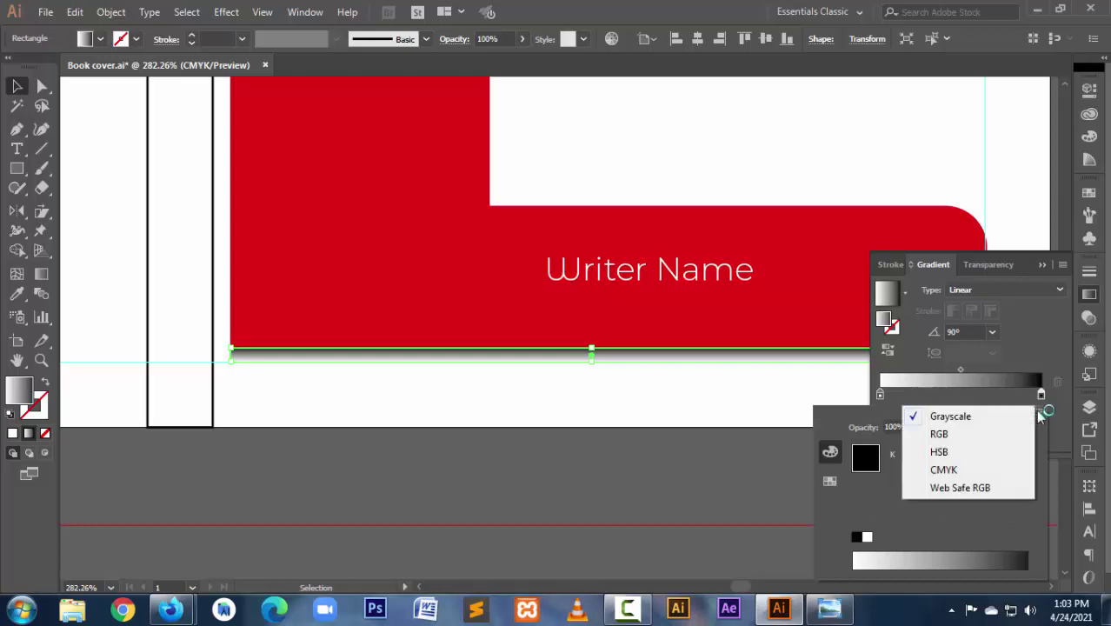
click(999, 470)
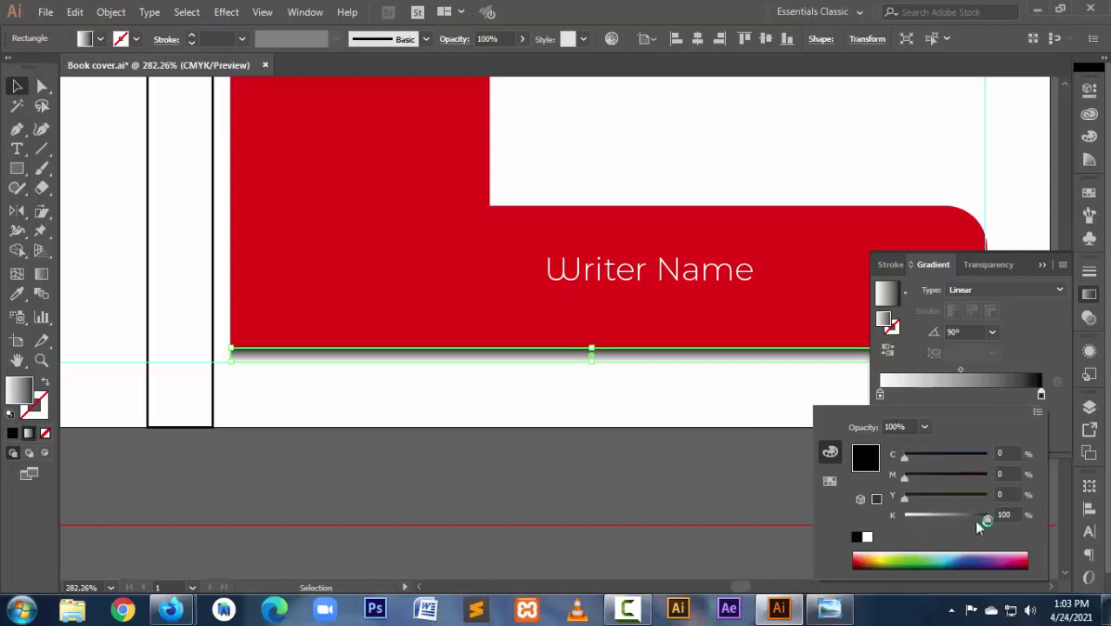
drag(987, 520, 839, 517)
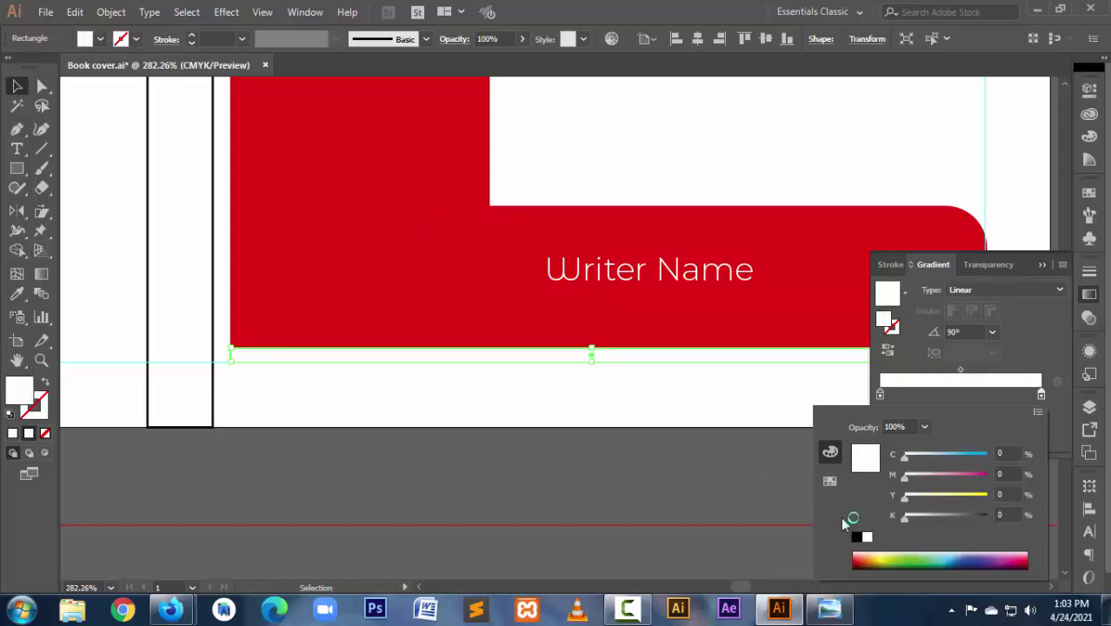
drag(904, 481, 1028, 479)
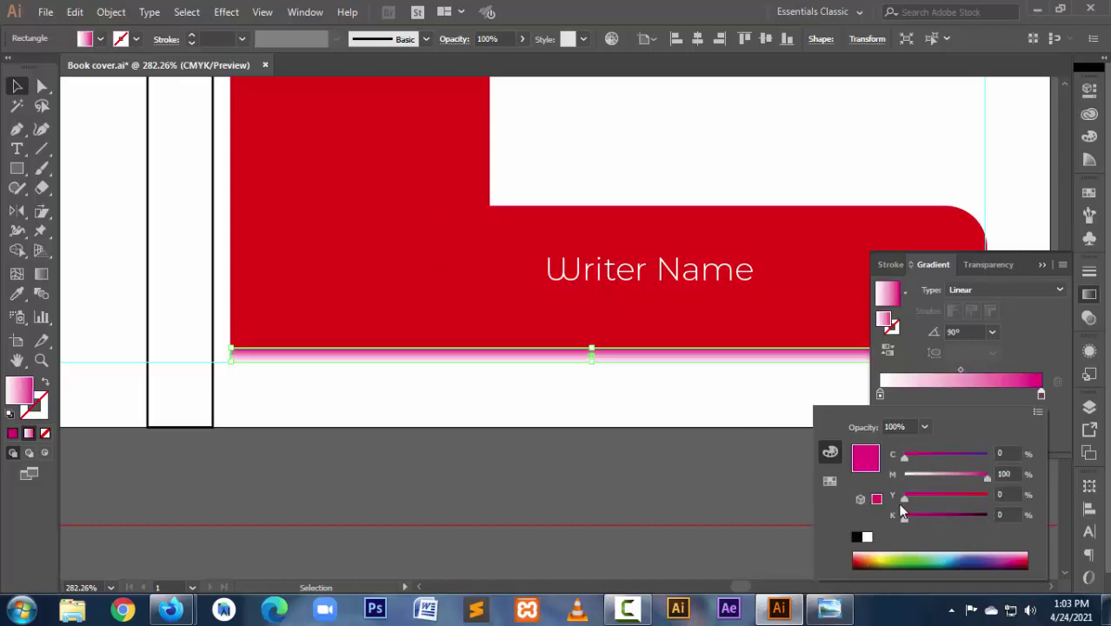
drag(905, 494, 1026, 495)
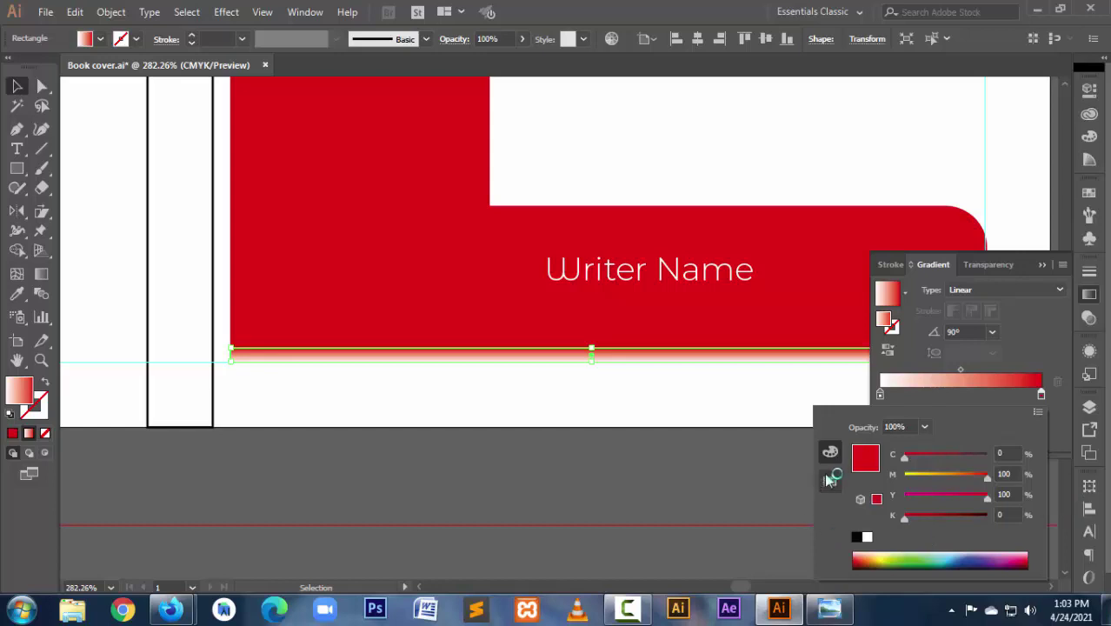
Step: Duplicate the bottom gradient strip under the top red bar and shorten it to the bar's width
click(1041, 264)
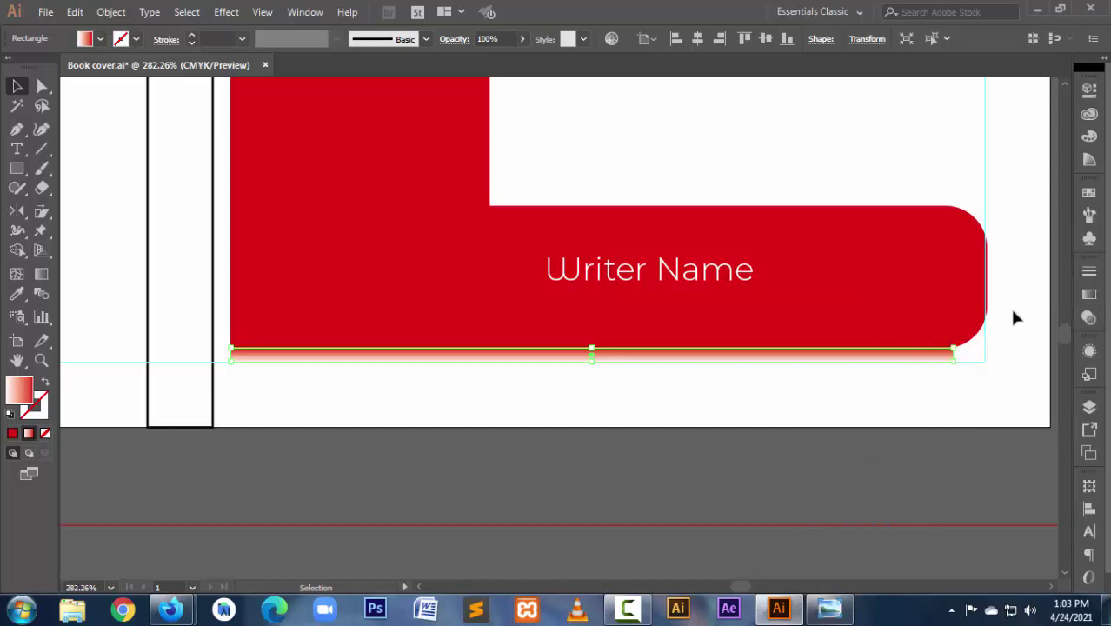
click(1011, 309)
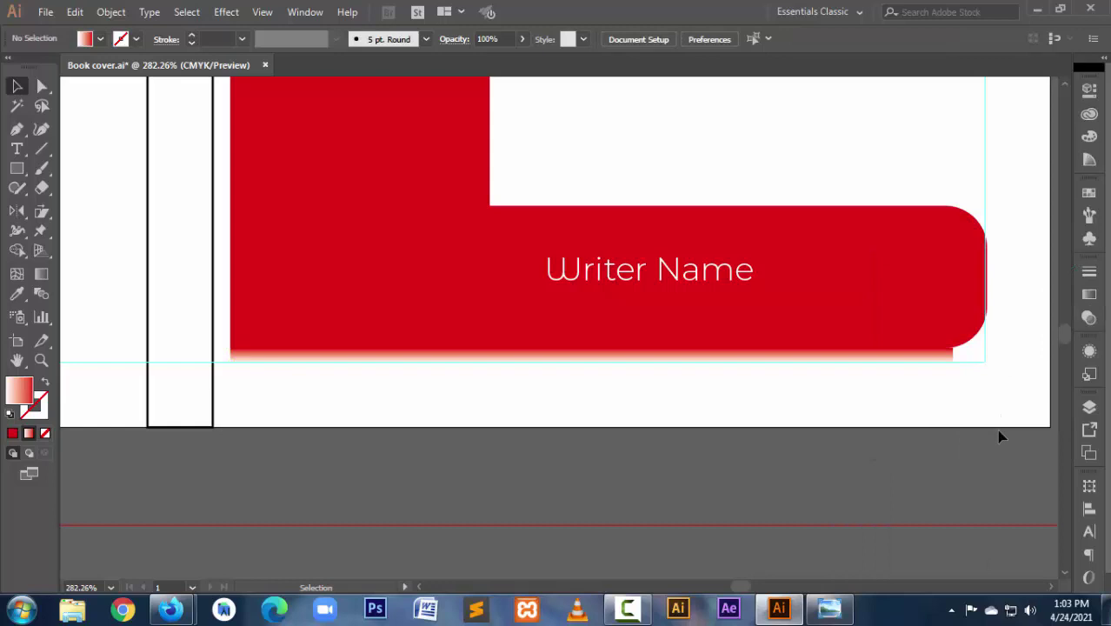
key(z)
alt+click(676, 337)
alt+click(675, 338)
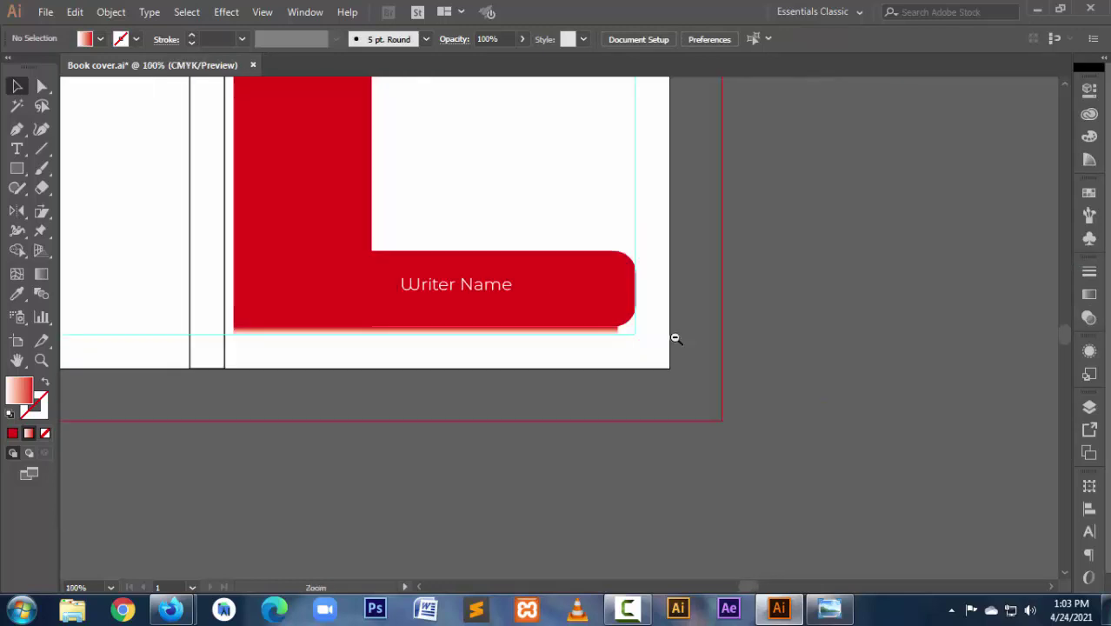
alt+click(677, 357)
alt+click(677, 356)
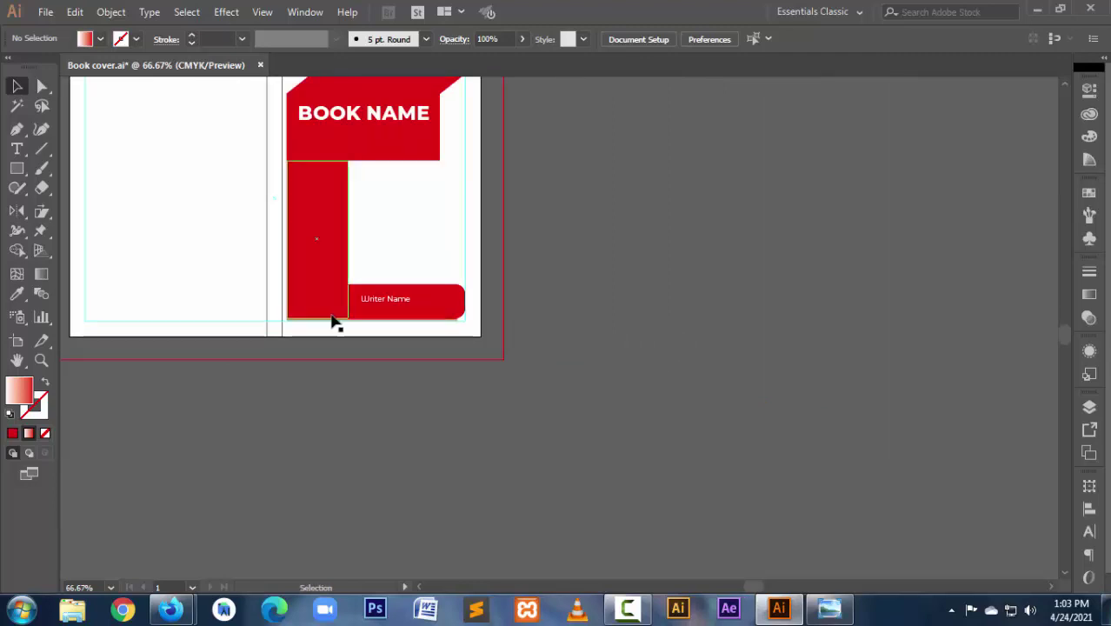
click(365, 323)
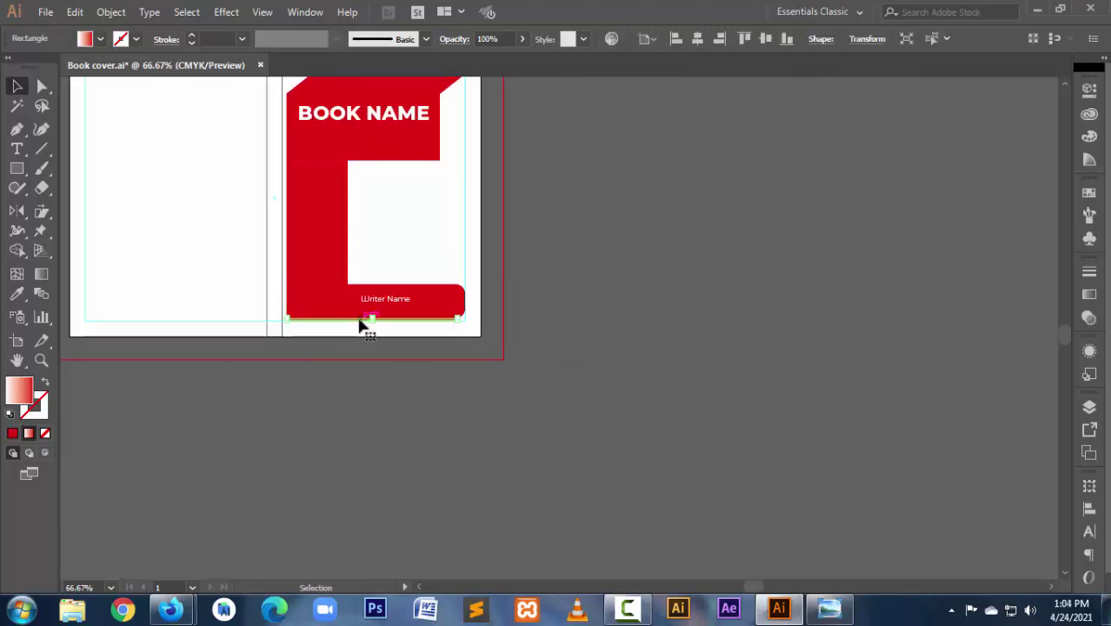
drag(363, 325, 423, 168)
drag(313, 134, 522, 226)
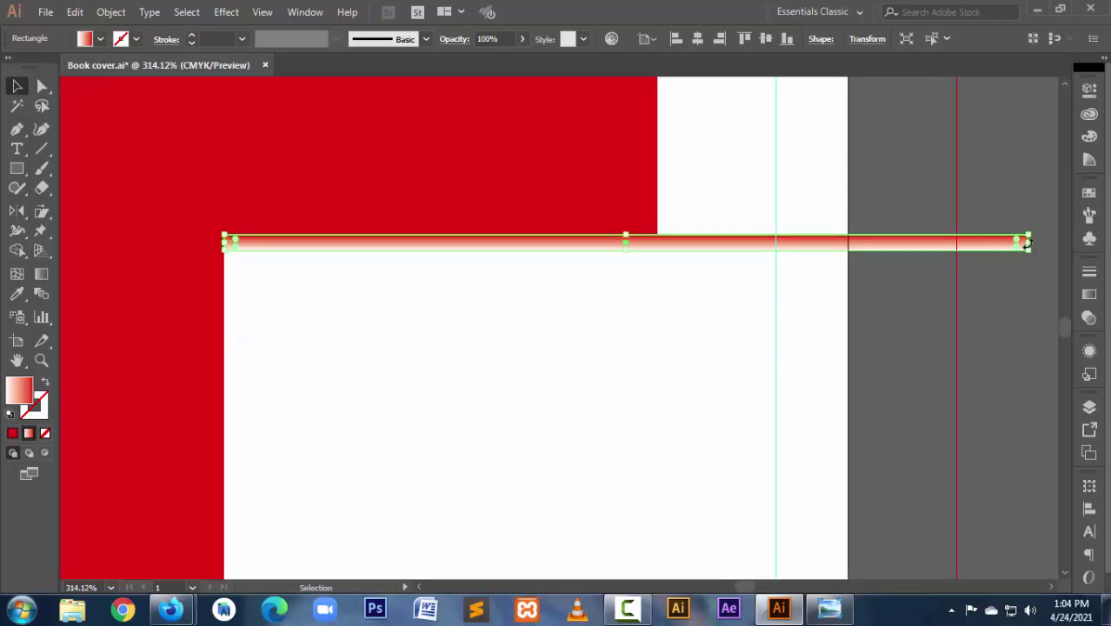
drag(1027, 245, 659, 264)
Step: Nudge the copied gradient strip into alignment beneath the top red bar
click(735, 344)
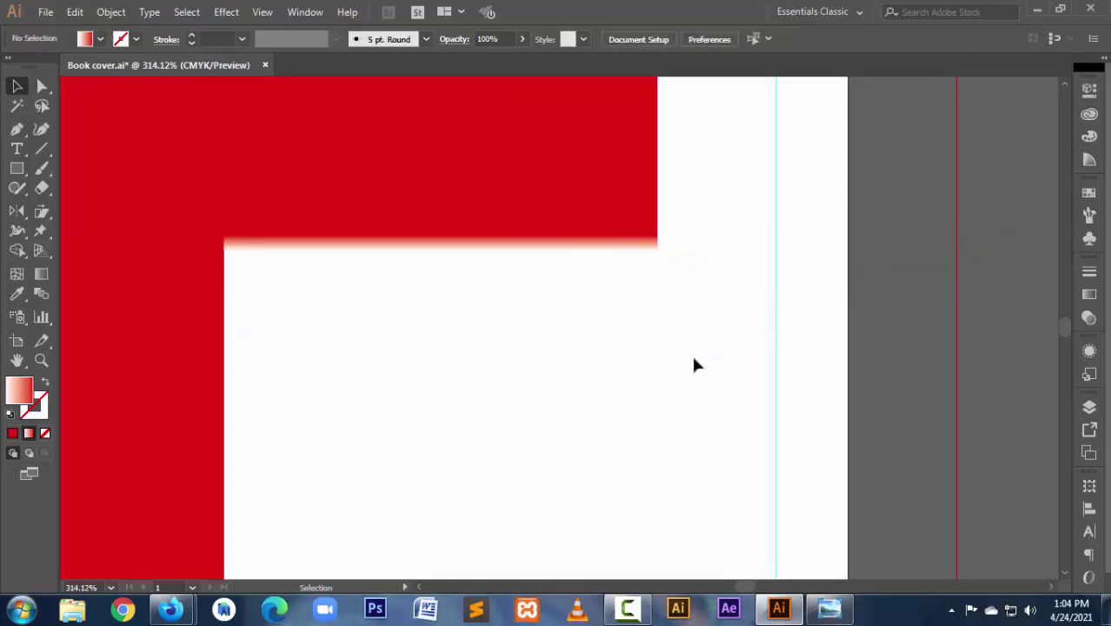
click(598, 250)
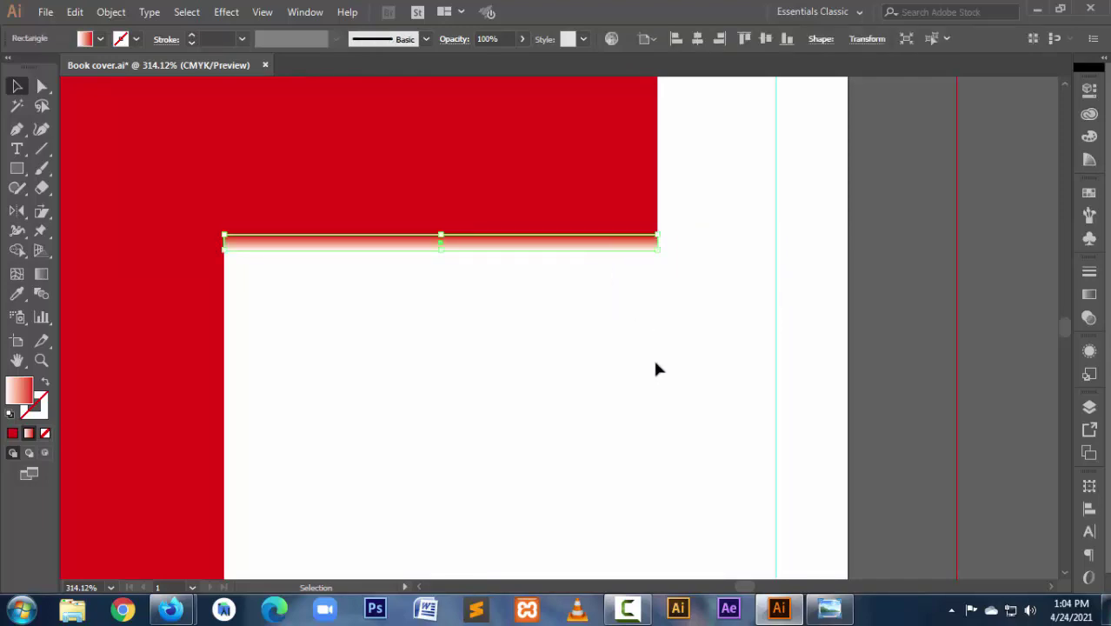
key(Down)
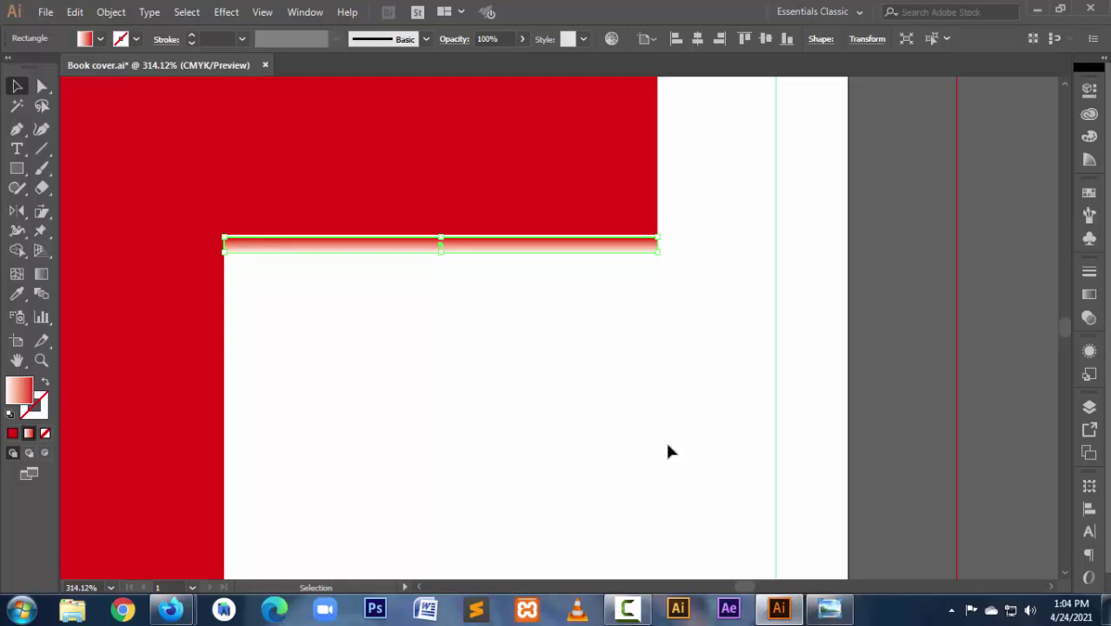
key(Up)
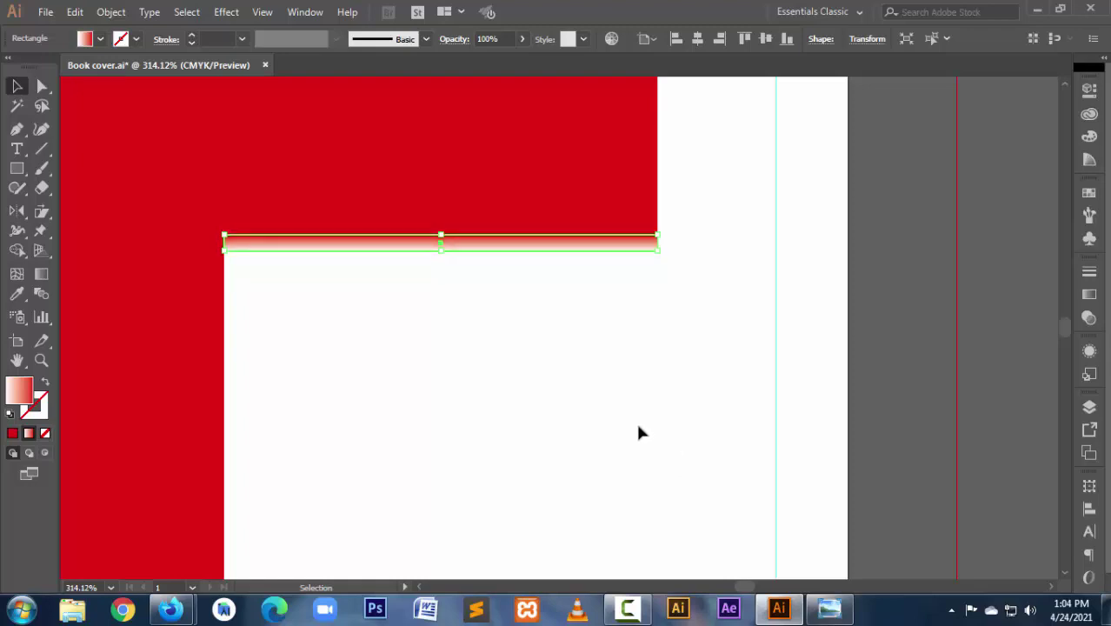
click(661, 435)
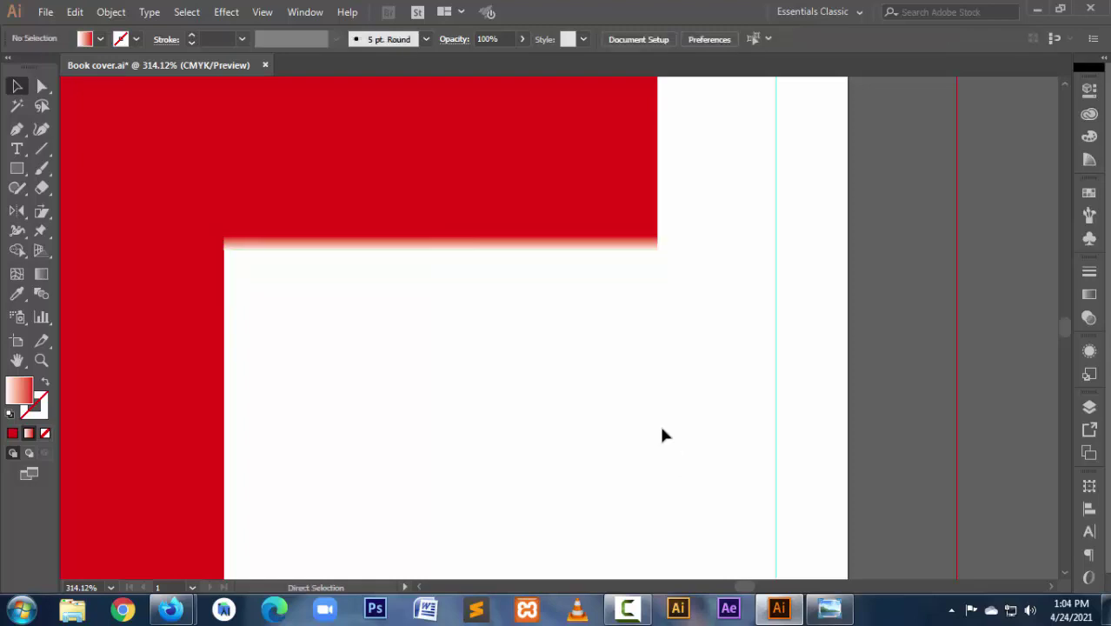
Step: Save the cover and zoom out to 50 percent to show the whole artboard
key(ctrl+s)
key(ctrl+alt+space)
click(525, 313)
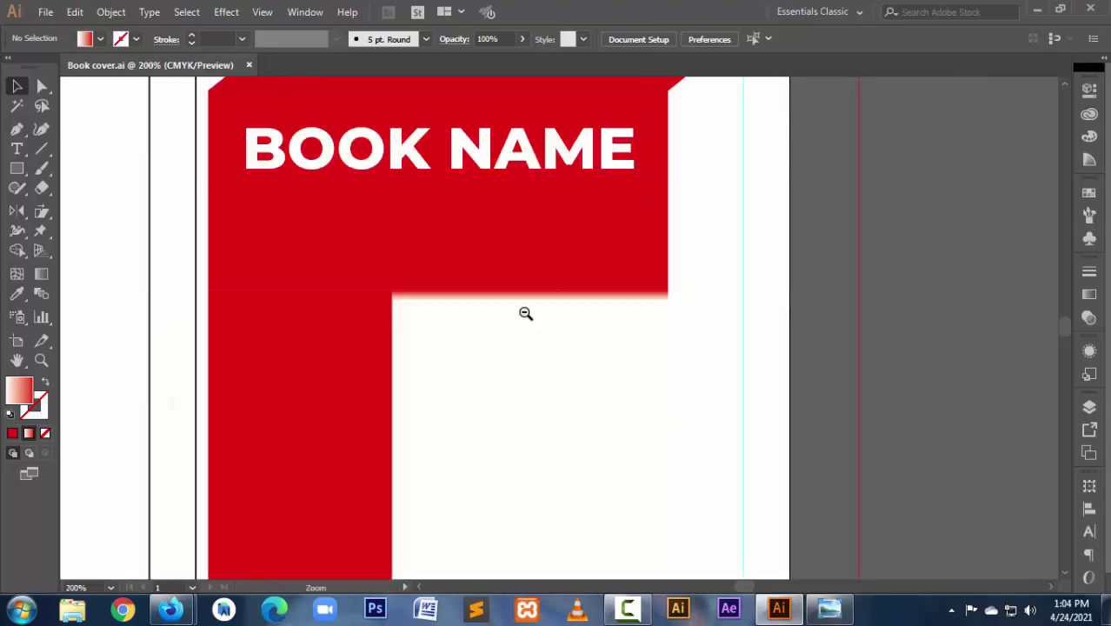
click(587, 387)
click(587, 386)
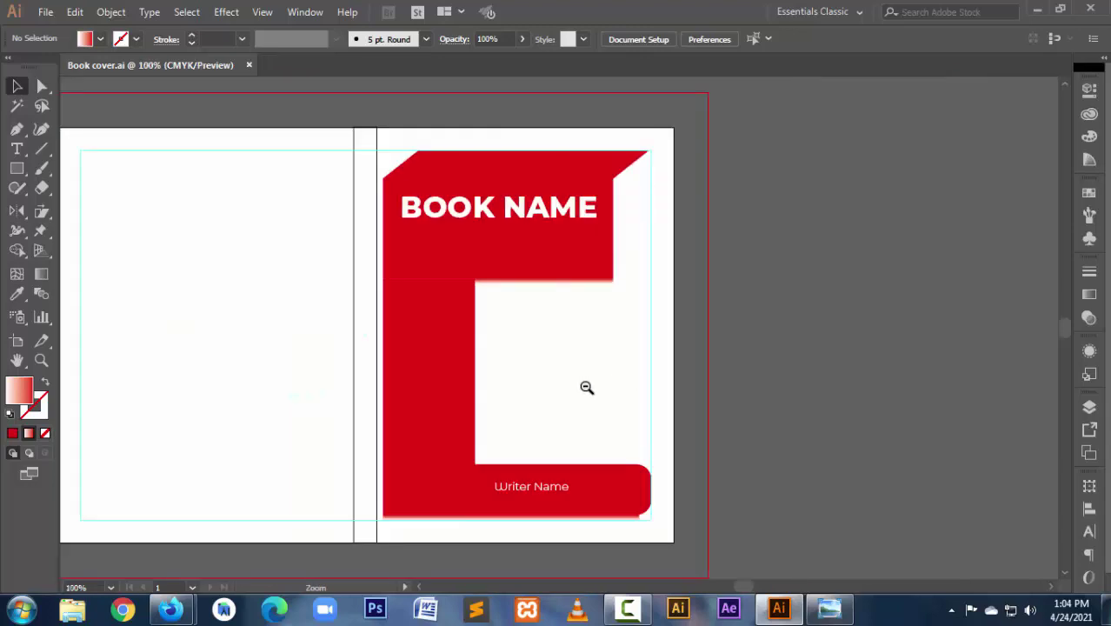
click(587, 387)
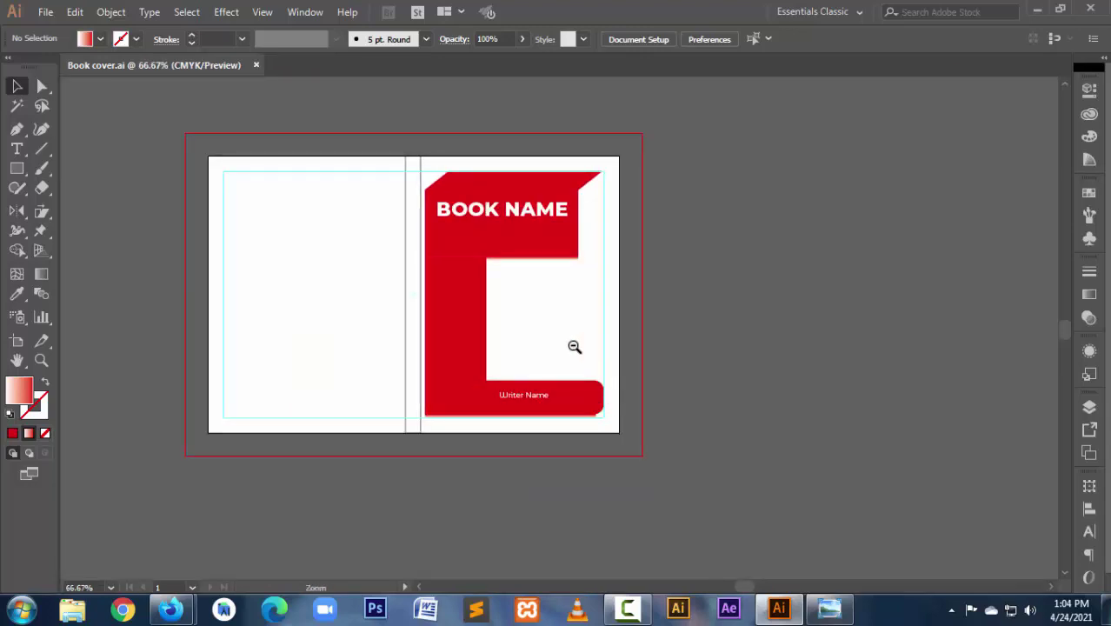
click(574, 346)
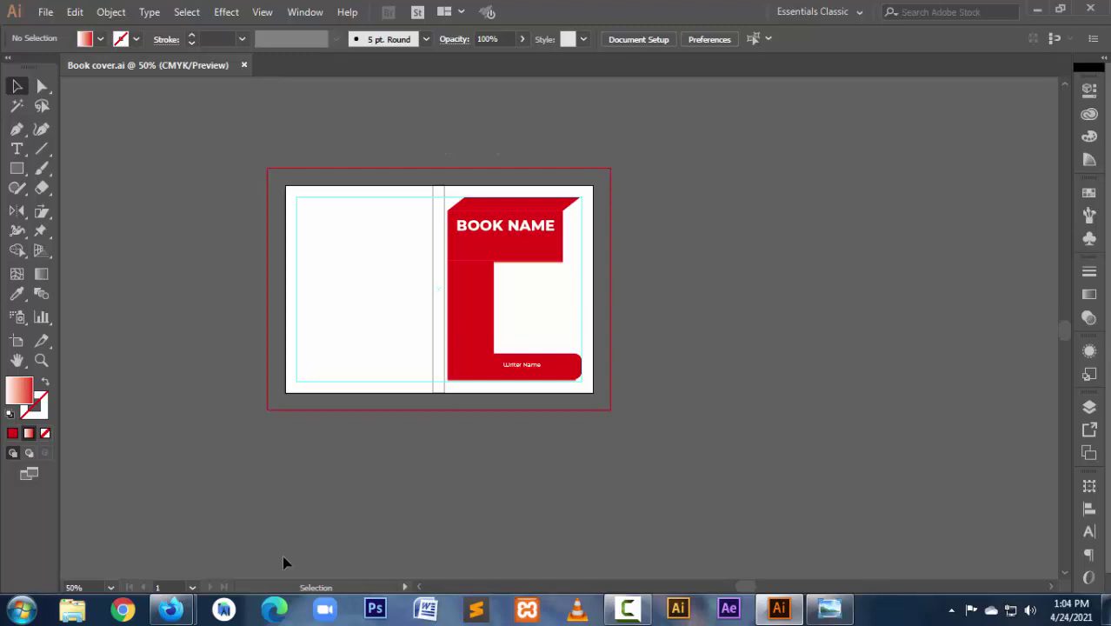
Step: Search Google for 'tree' in a new Firefox tab and copy the cartoon tree image
mouse_move(171, 609)
click(113, 521)
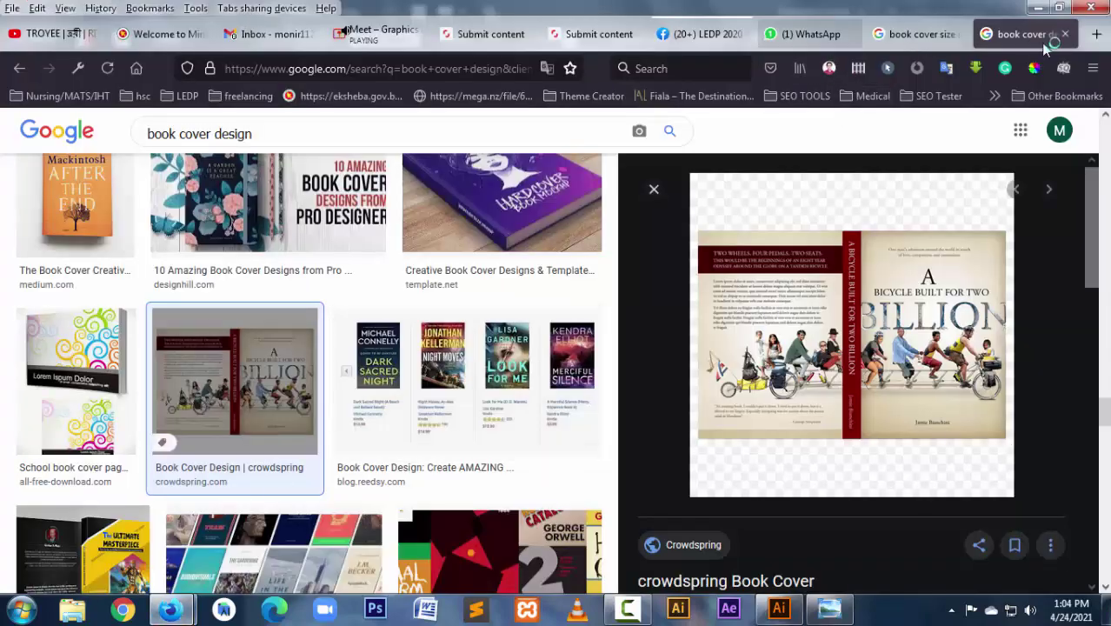
click(1094, 34)
click(448, 69)
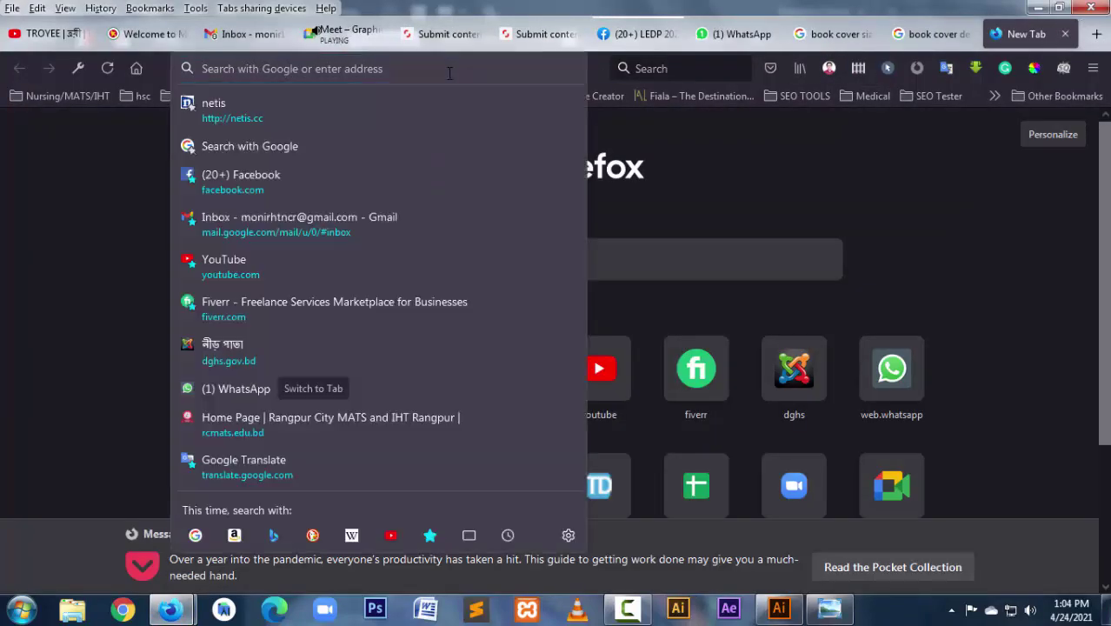
text(tree)
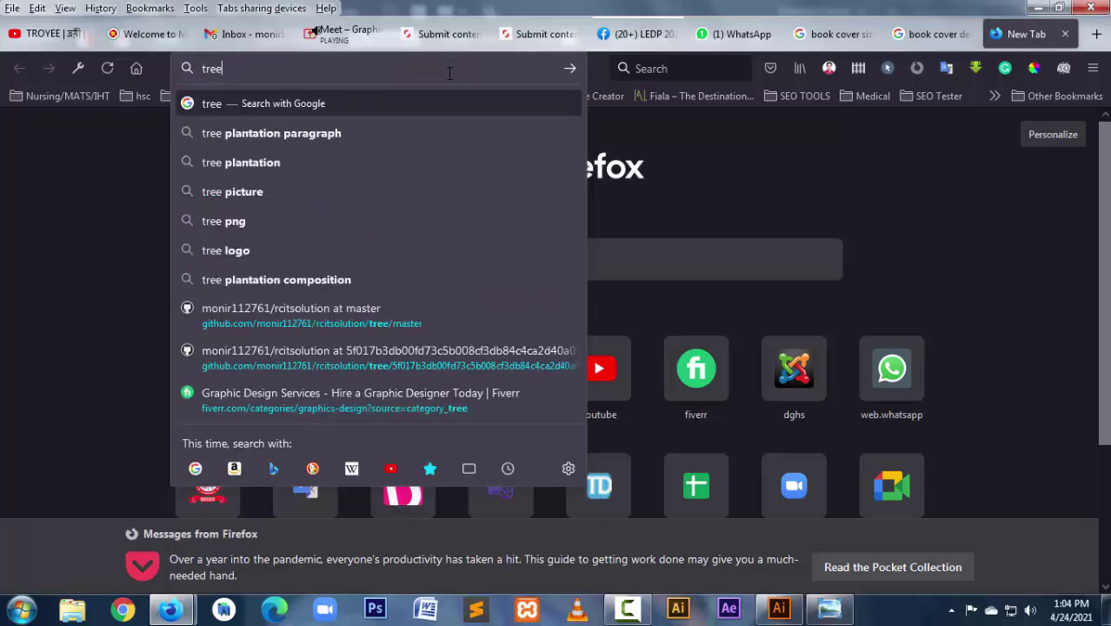
key(Return)
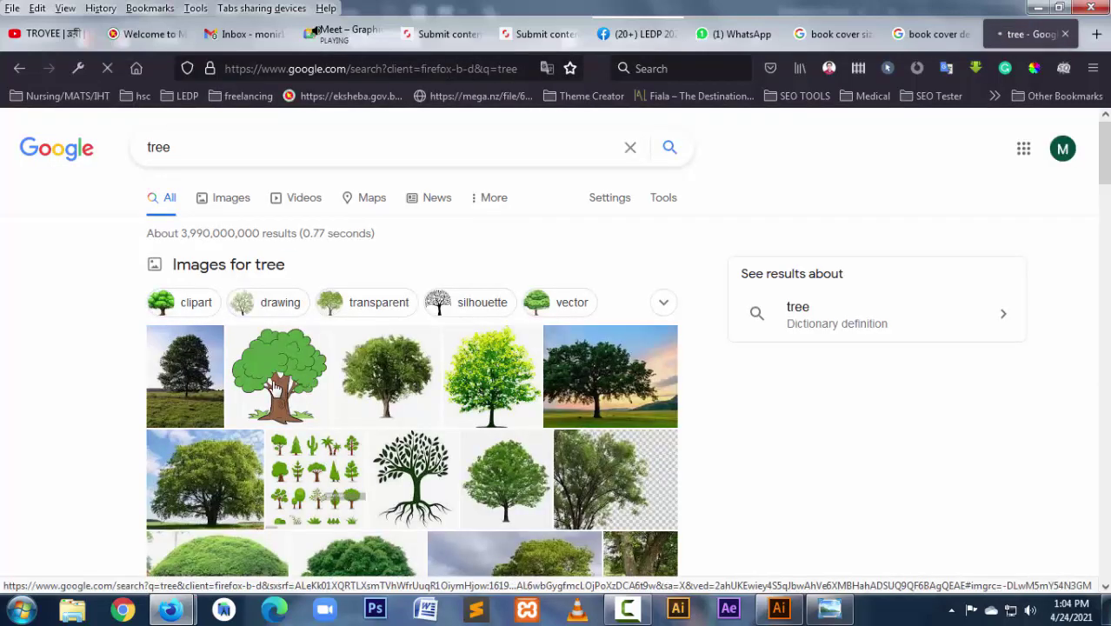
click(275, 387)
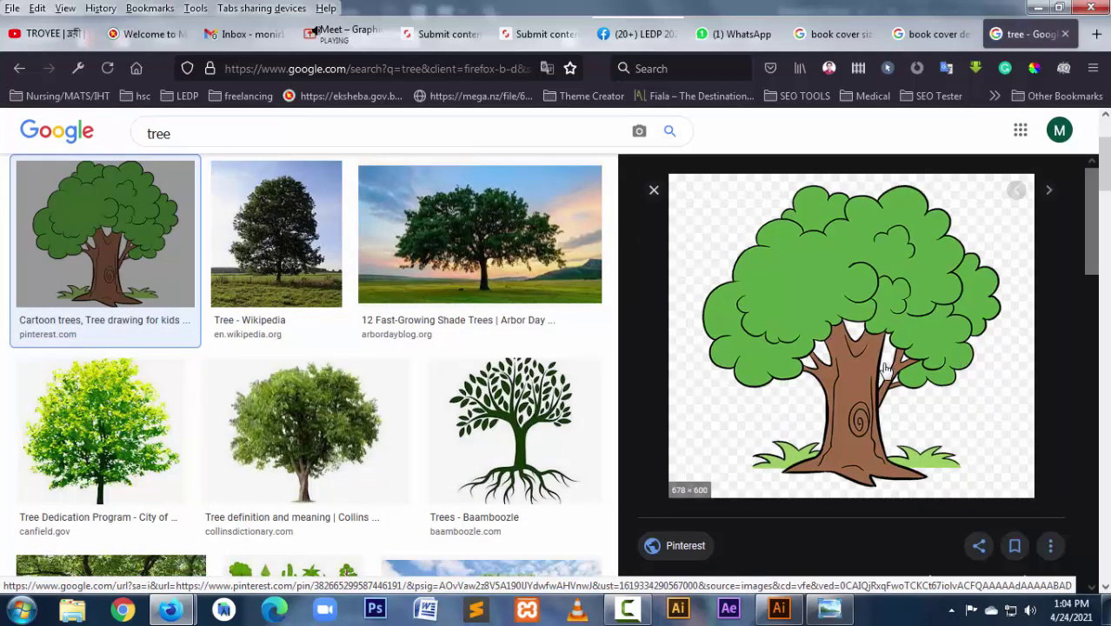
right_click(868, 284)
mouse_move(931, 439)
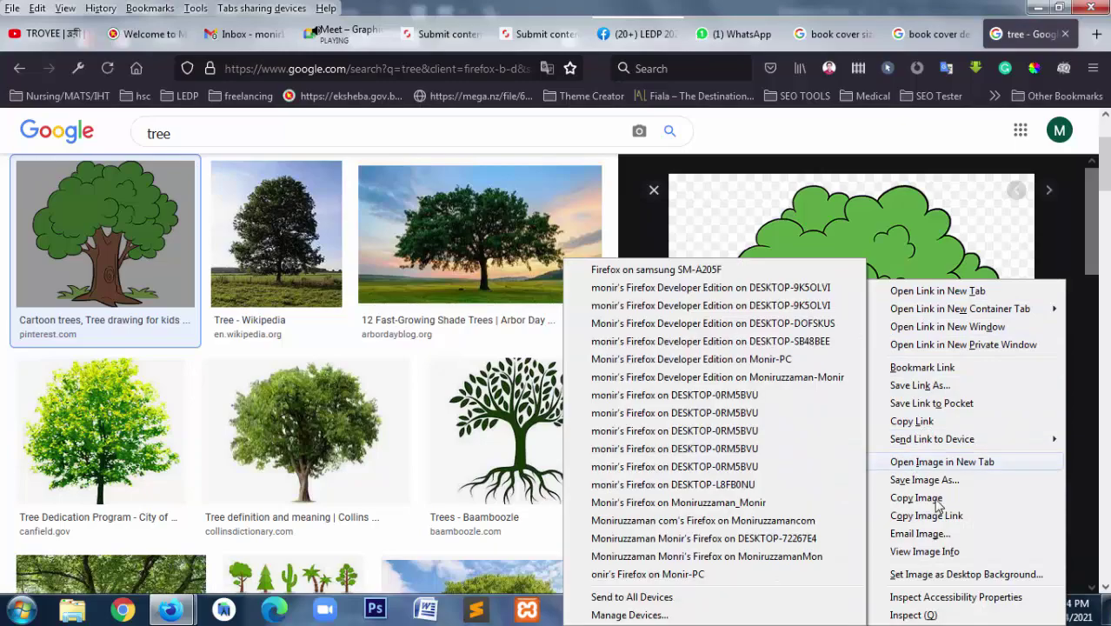
click(922, 497)
Step: Paste the tree beside the cover, trace it with High Fidelity Photo and expand it
click(779, 609)
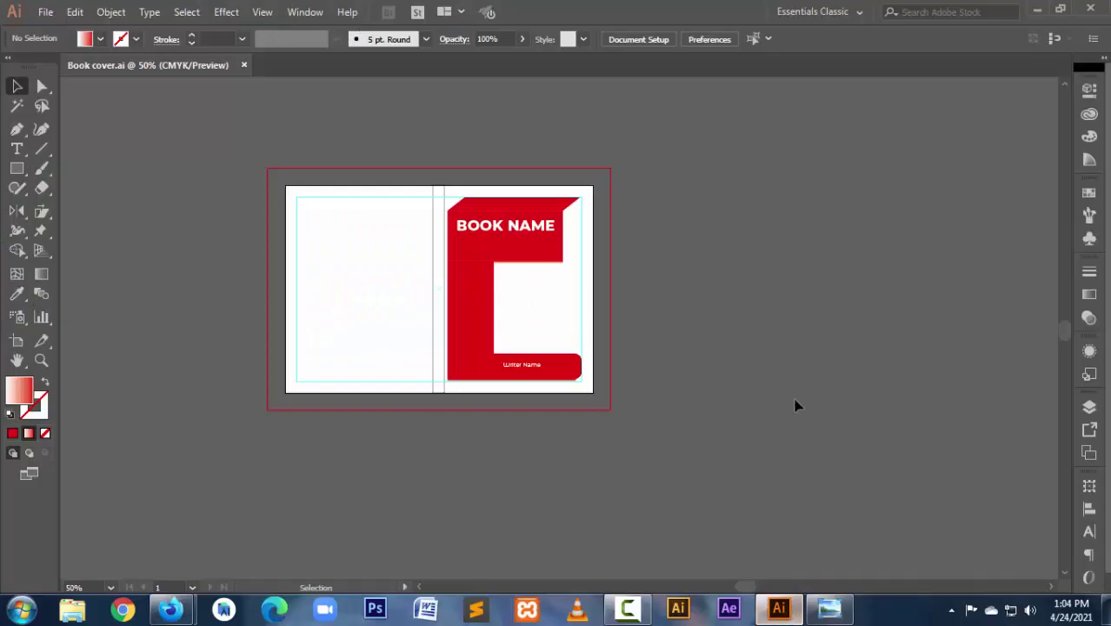
key(ctrl+v)
drag(671, 340, 881, 290)
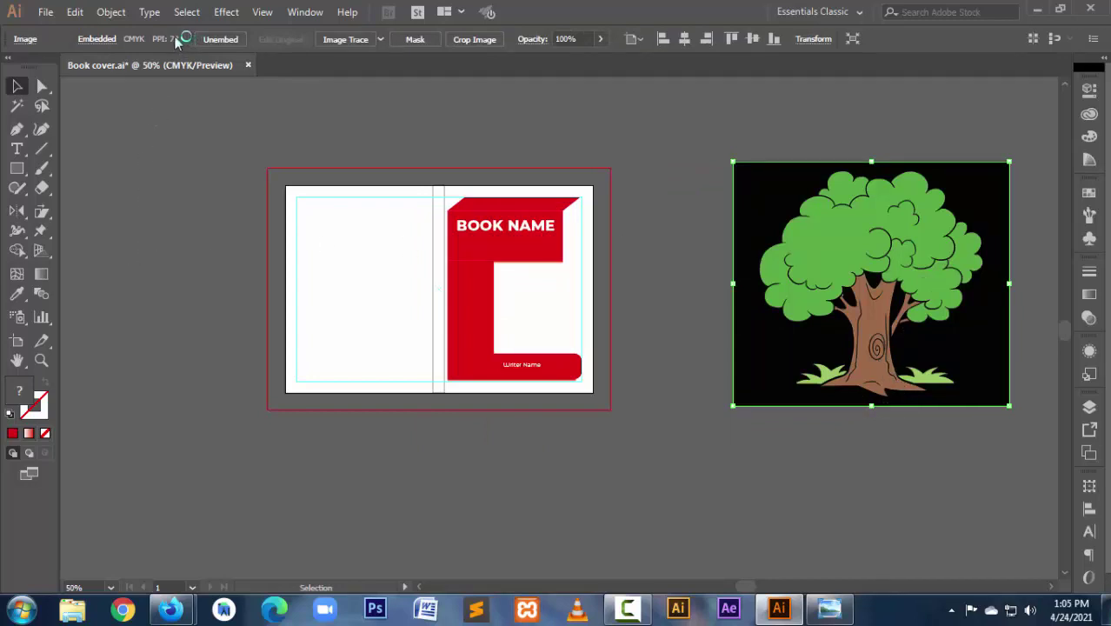
click(352, 40)
key(ctrl+z)
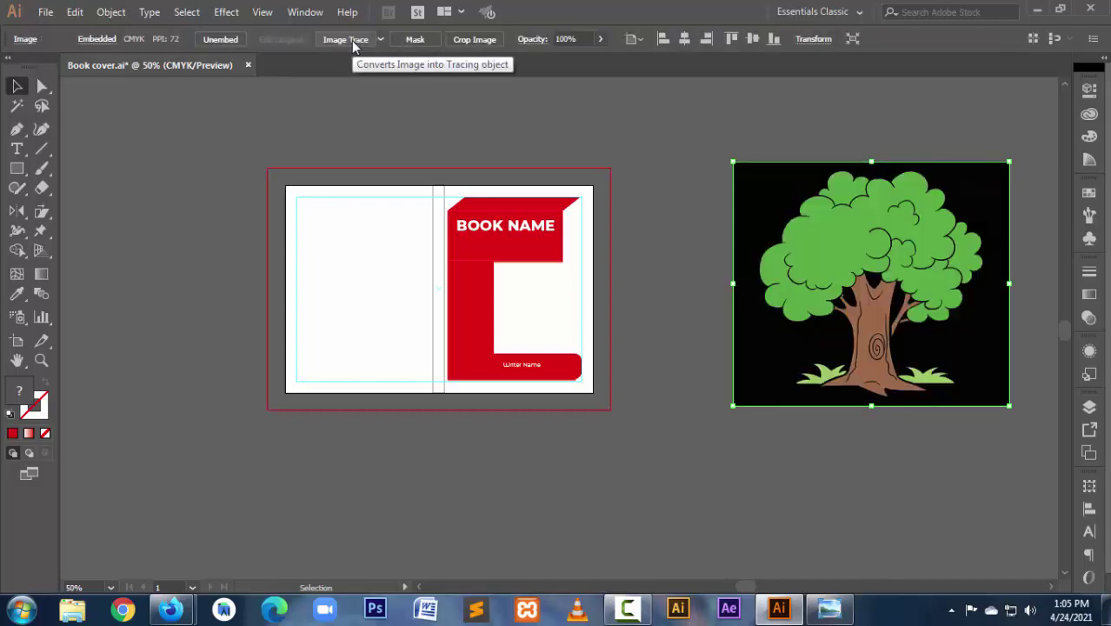
click(379, 40)
click(414, 98)
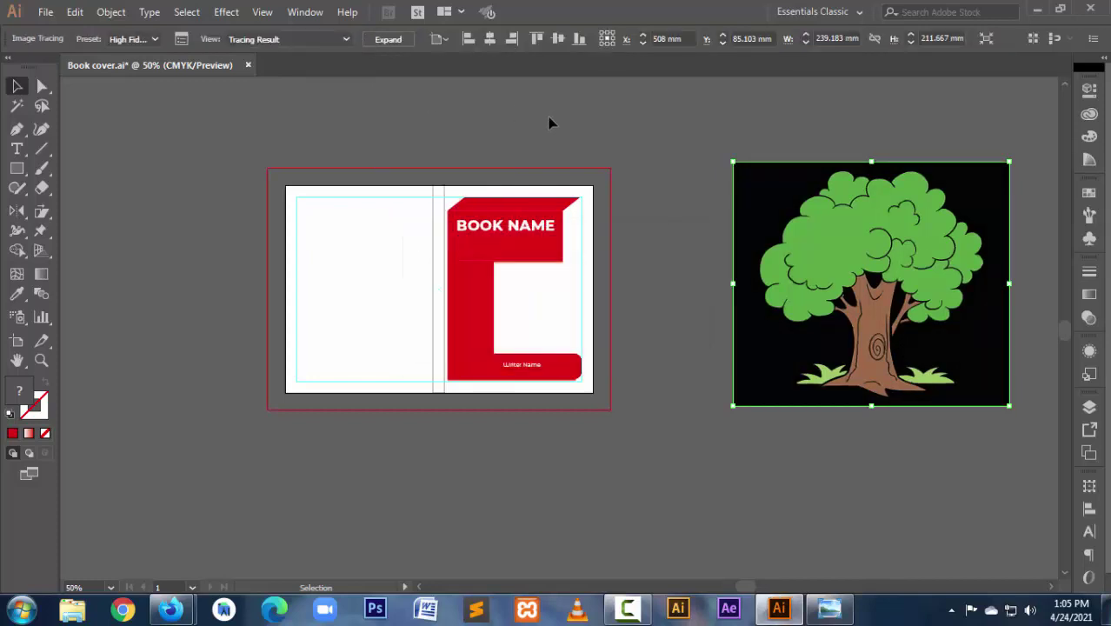
click(396, 41)
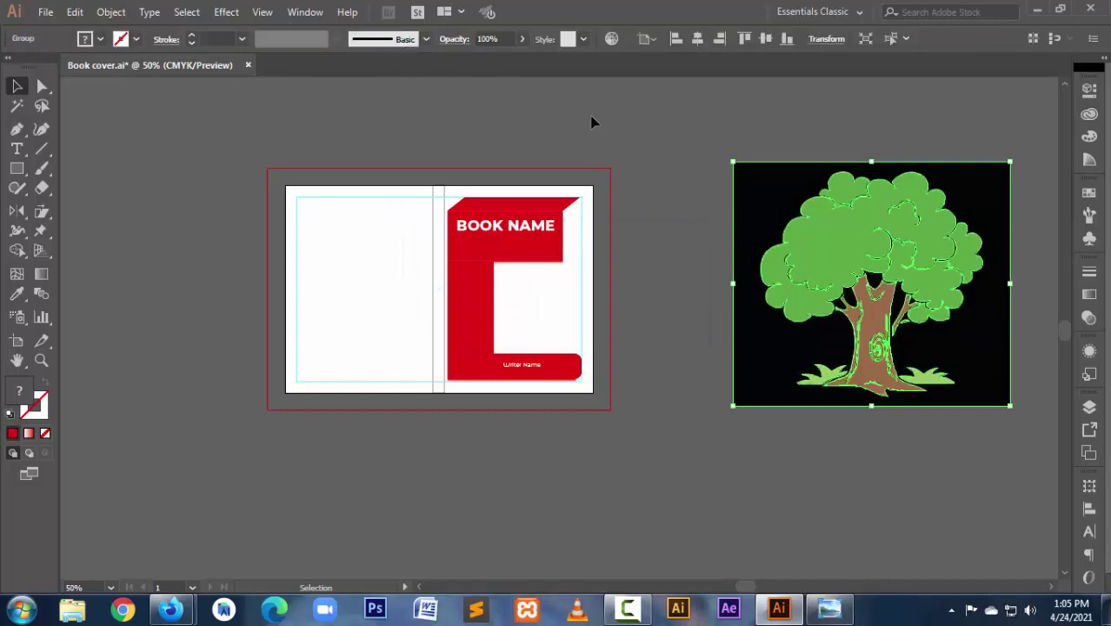
Step: Ungroup the expanded tree and delete its black background
click(639, 128)
right_click(768, 193)
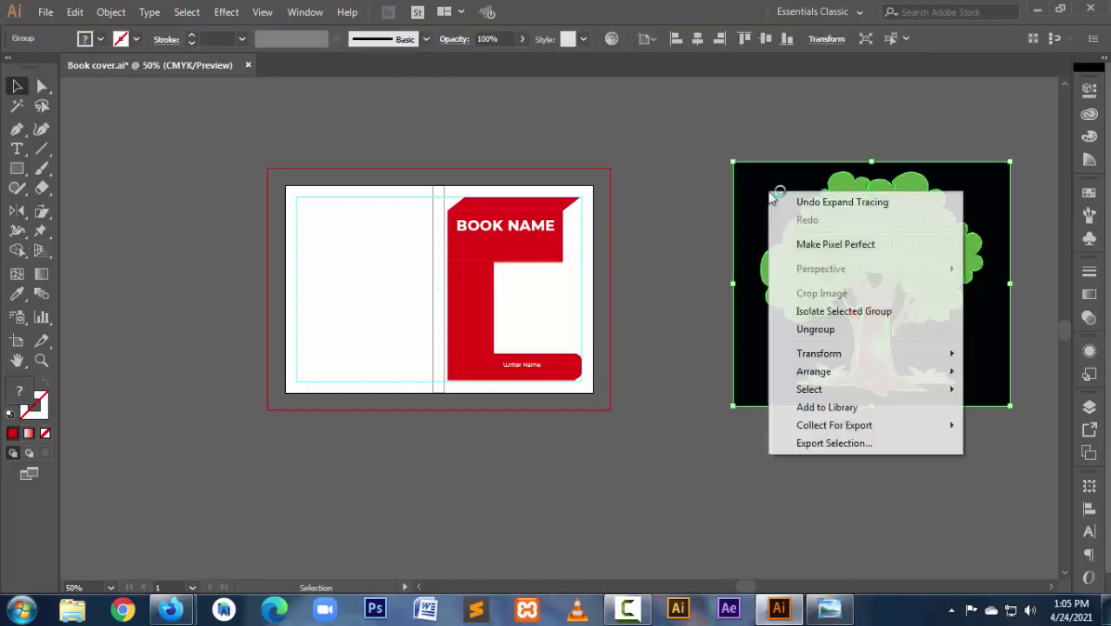
click(826, 330)
click(707, 203)
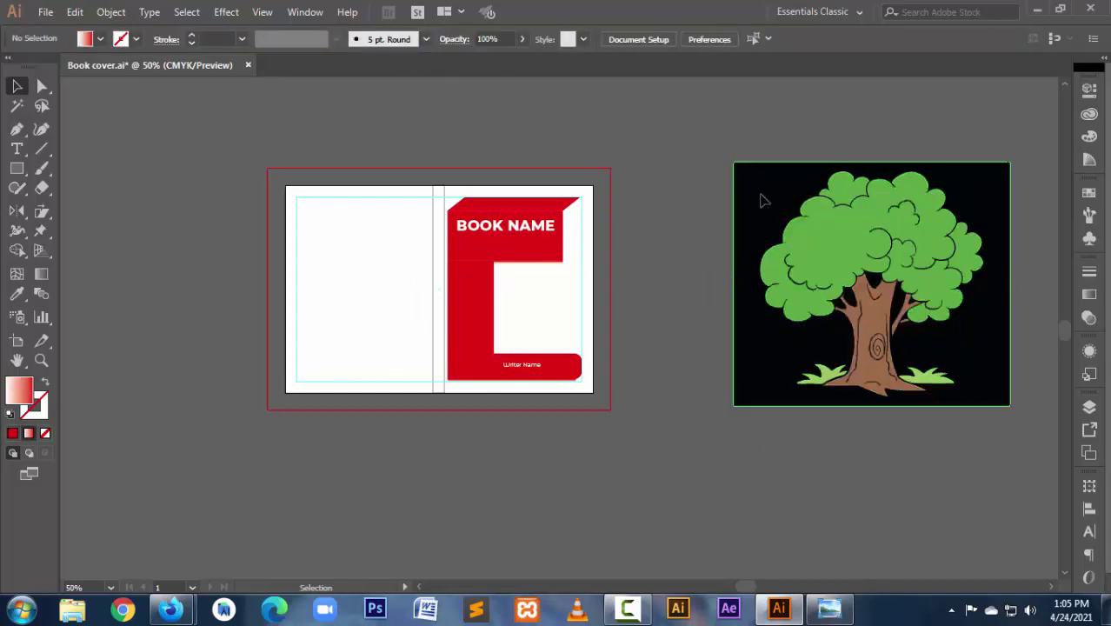
click(761, 200)
key(Delete)
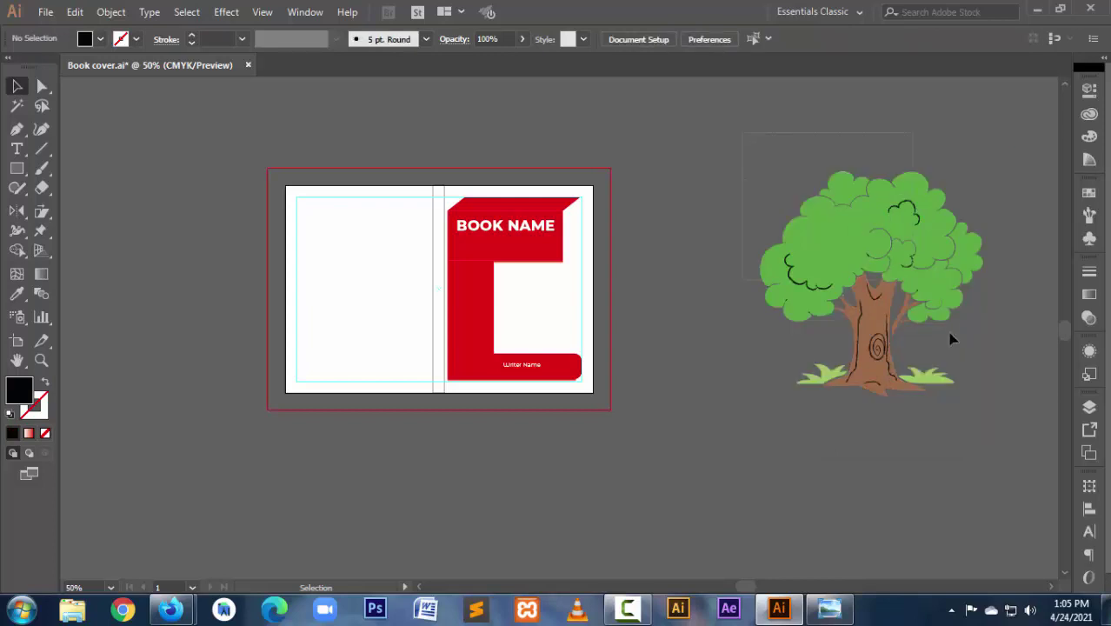
Step: Zoom out and delete the old tree artwork beside the cover
drag(1004, 473, 930, 355)
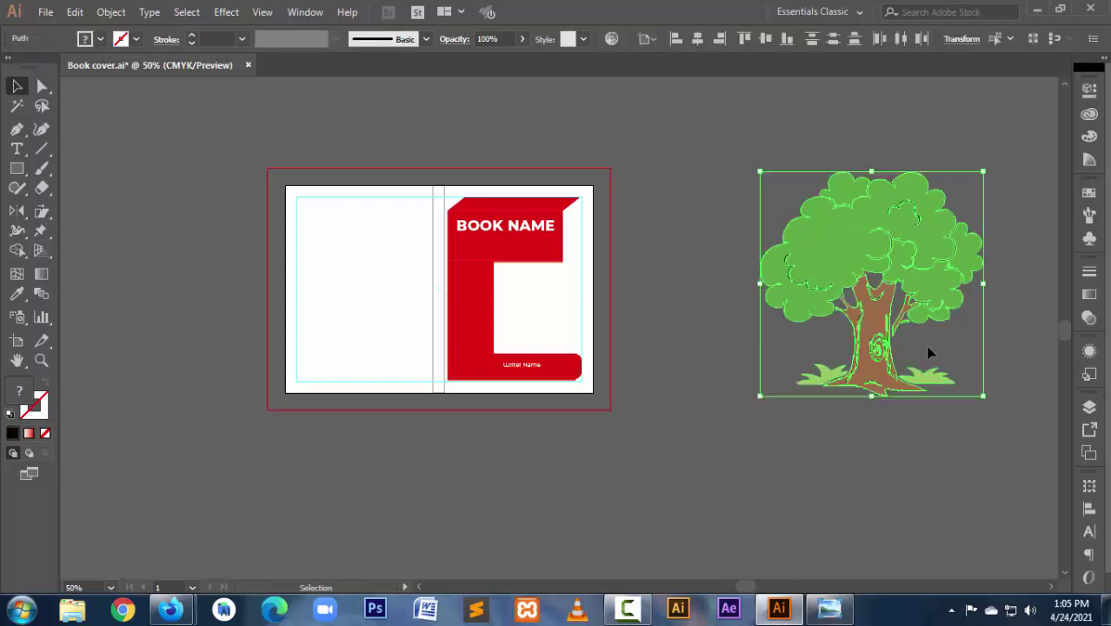
click(762, 382)
key(ctrl+a)
click(884, 149)
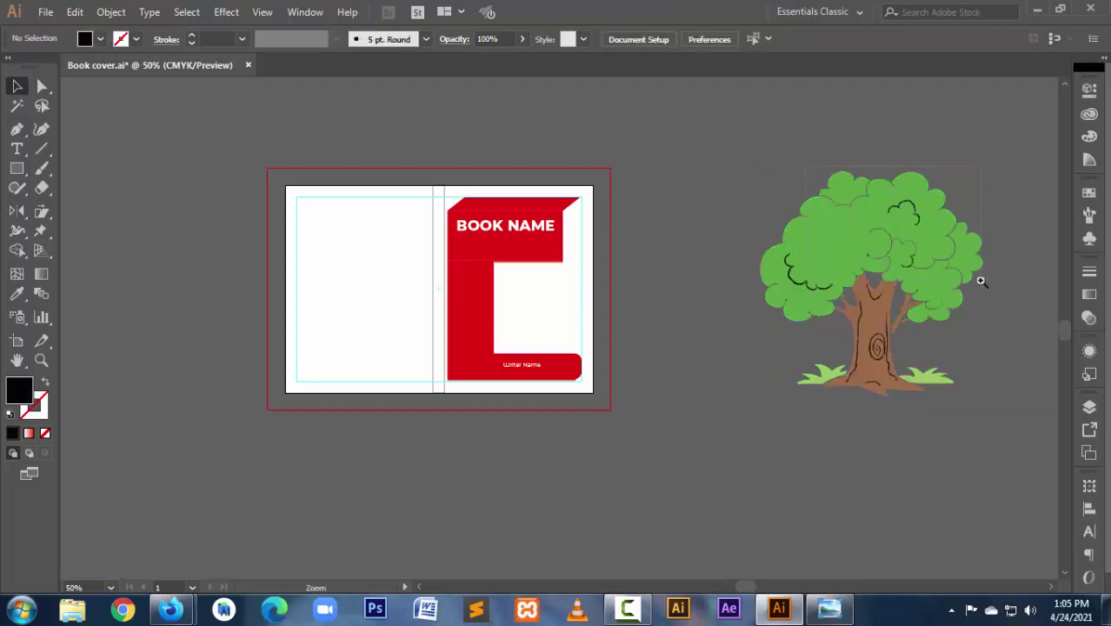
drag(981, 281, 758, 168)
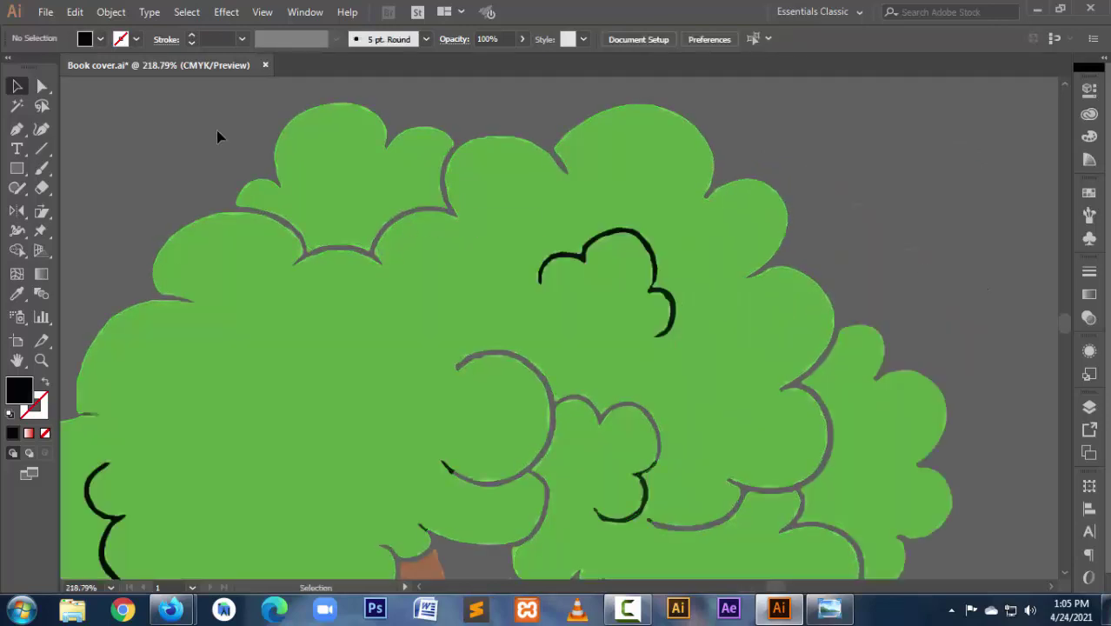
ctrl+alt+click(581, 334)
ctrl+alt+click(581, 334)
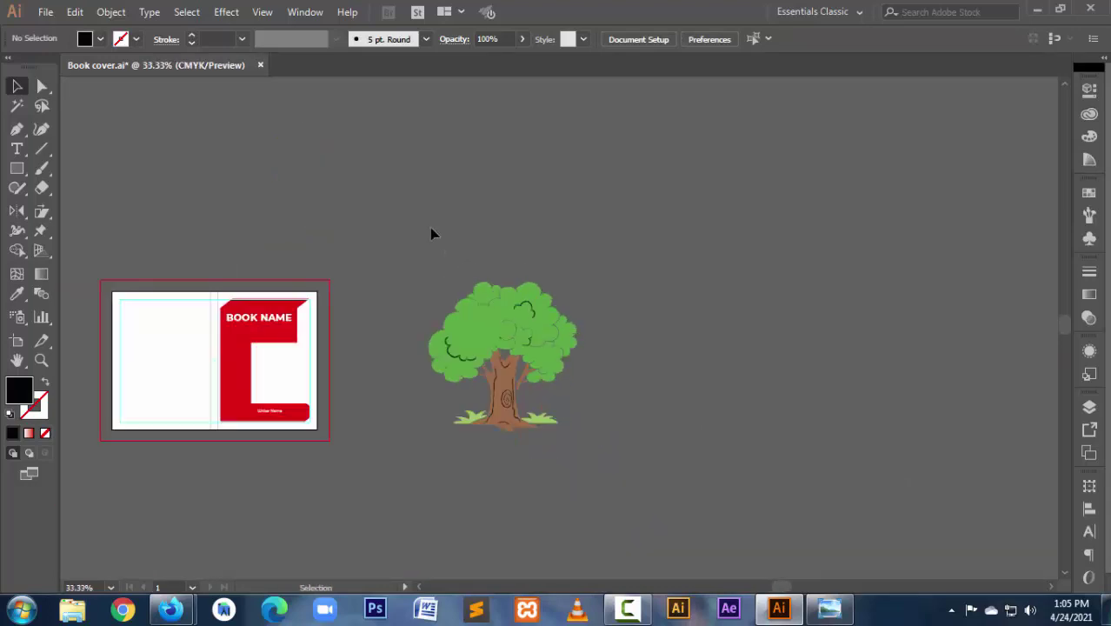
drag(433, 235, 675, 514)
key(Delete)
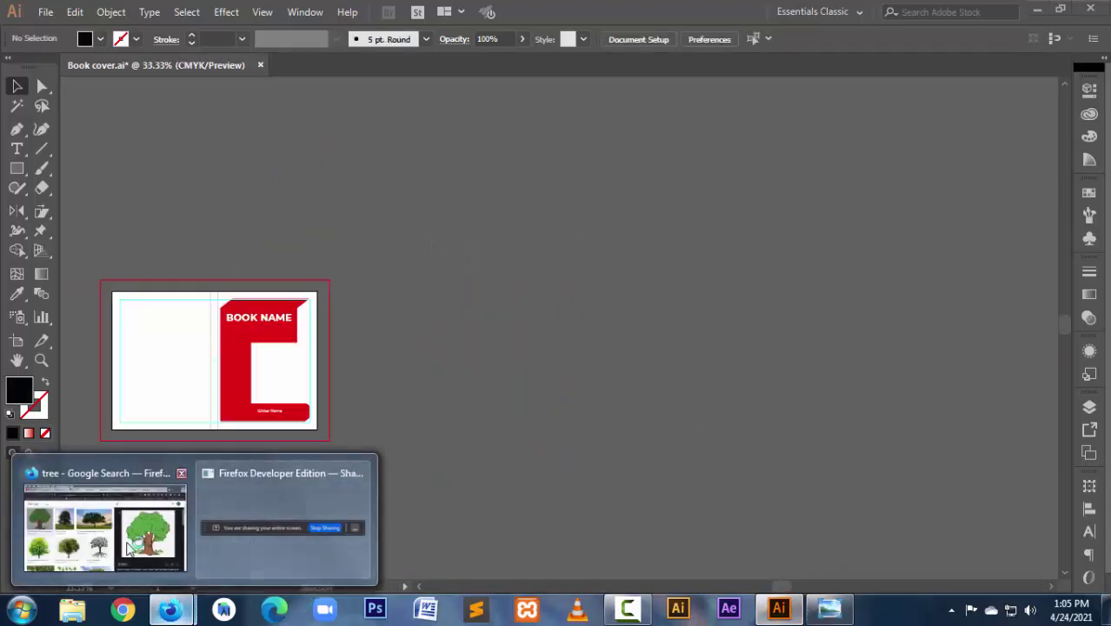
Step: Save the cartoon tree from Google Images as a PNG into Downloads\1x
click(130, 543)
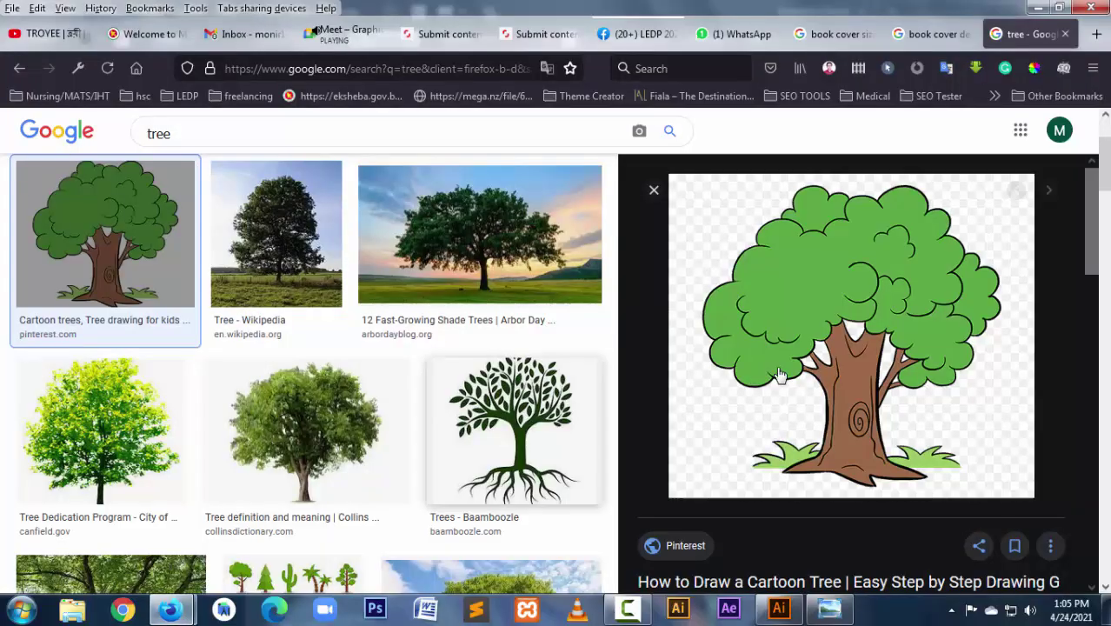
right_click(874, 351)
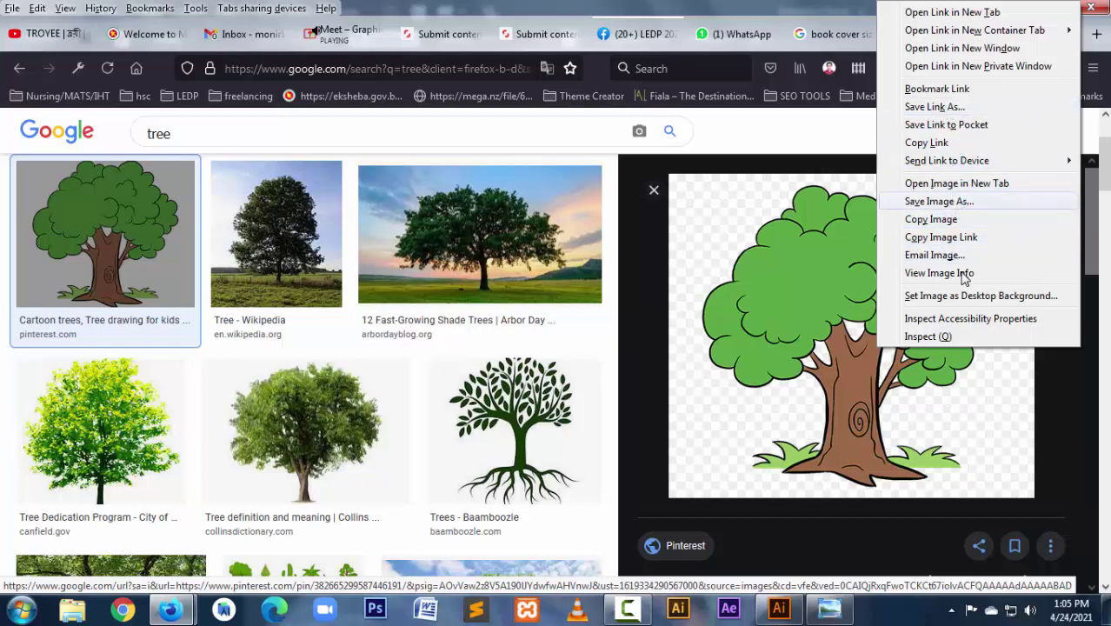
key(v)
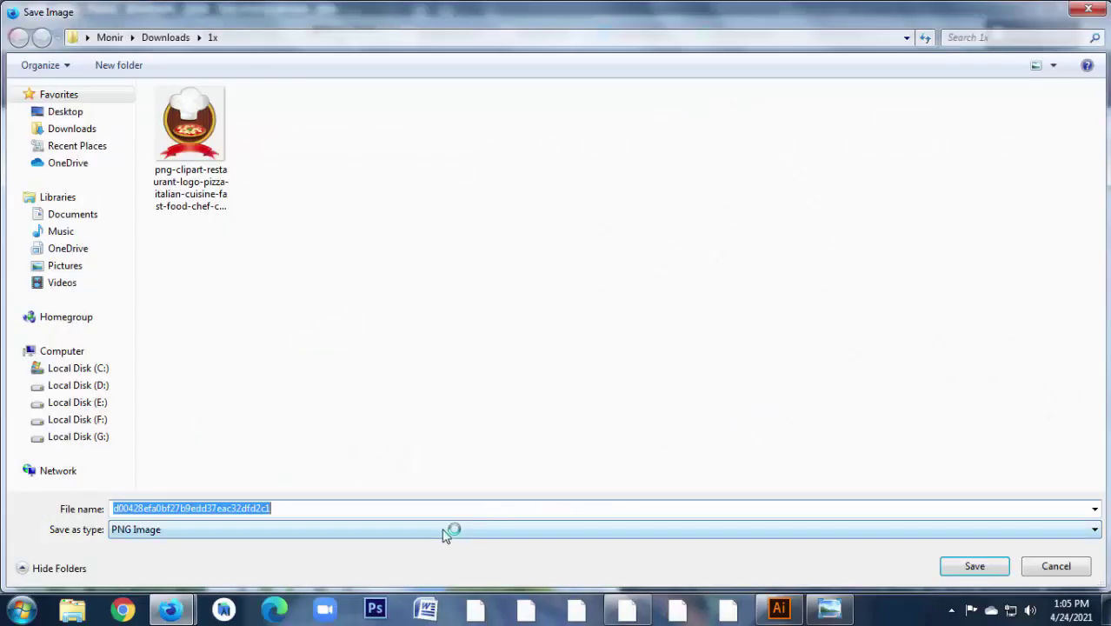
click(991, 567)
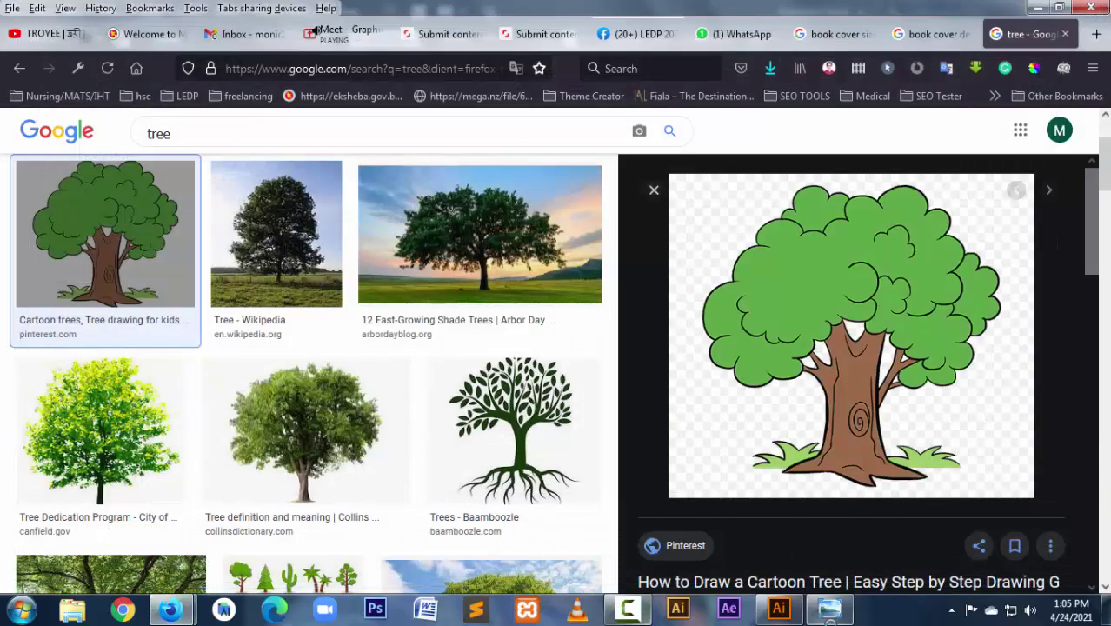
click(779, 608)
Step: Place the tree PNG from the 1x folder onto the canvas with File > Place
click(45, 11)
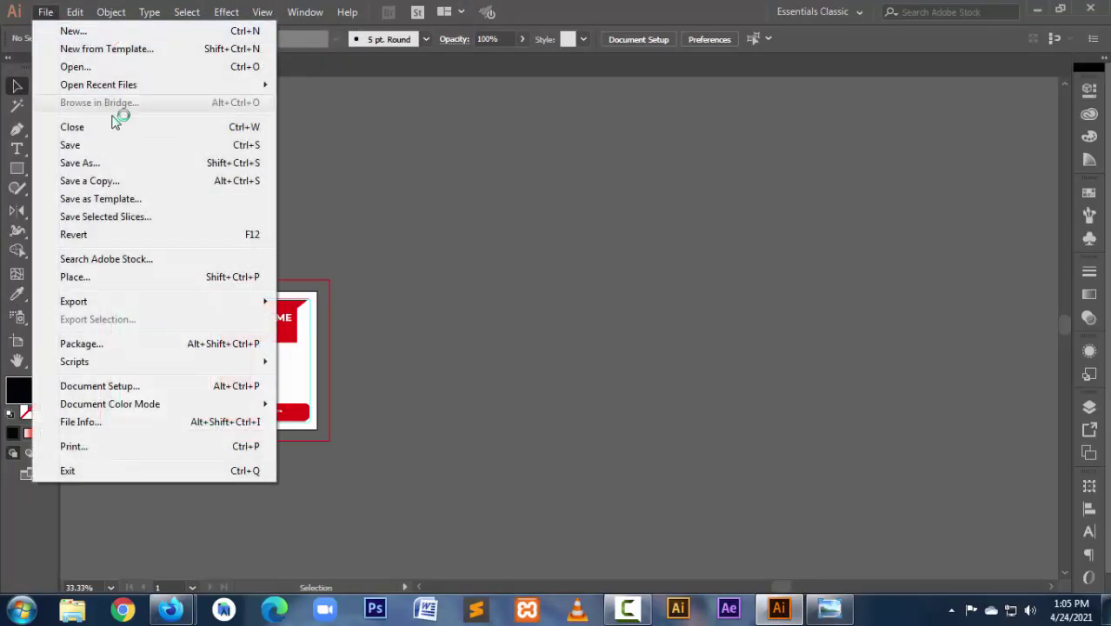
click(117, 279)
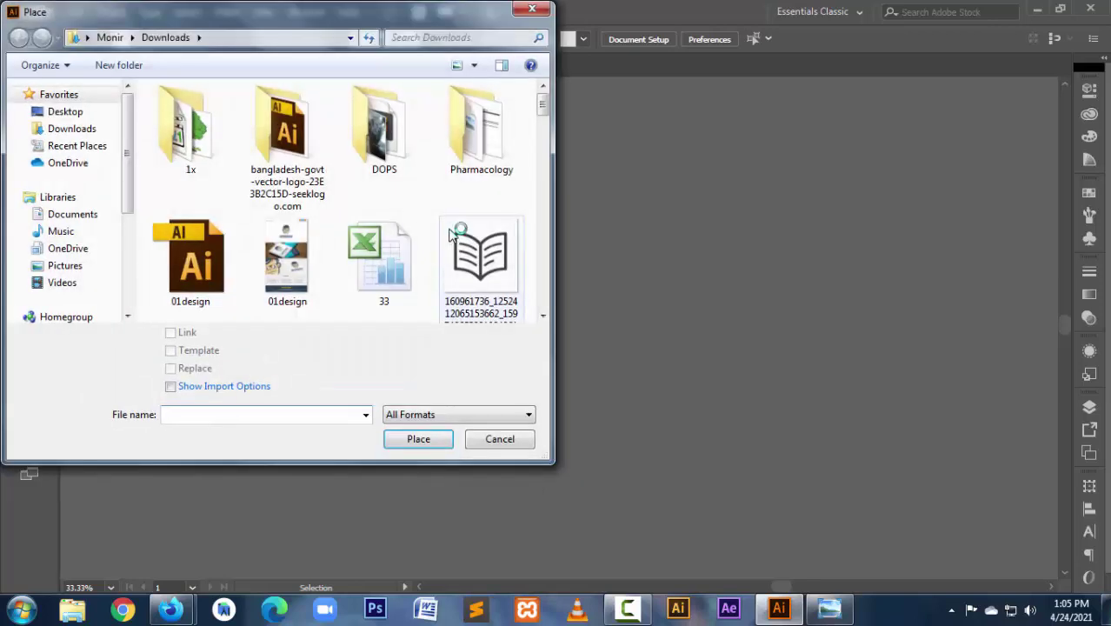
double_click(190, 131)
double_click(500, 144)
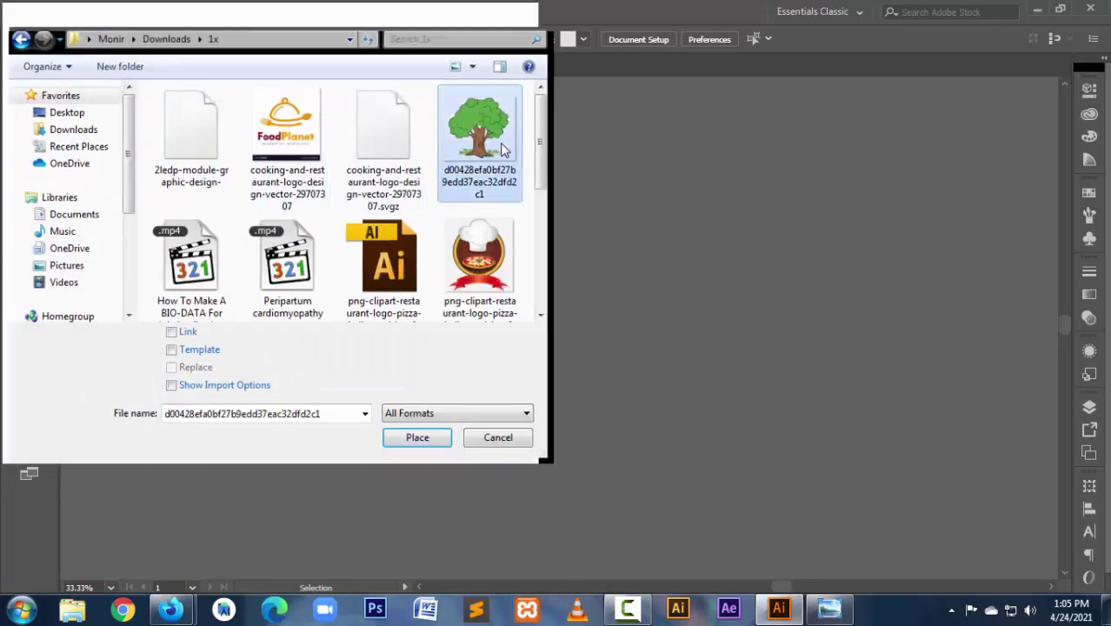
click(725, 245)
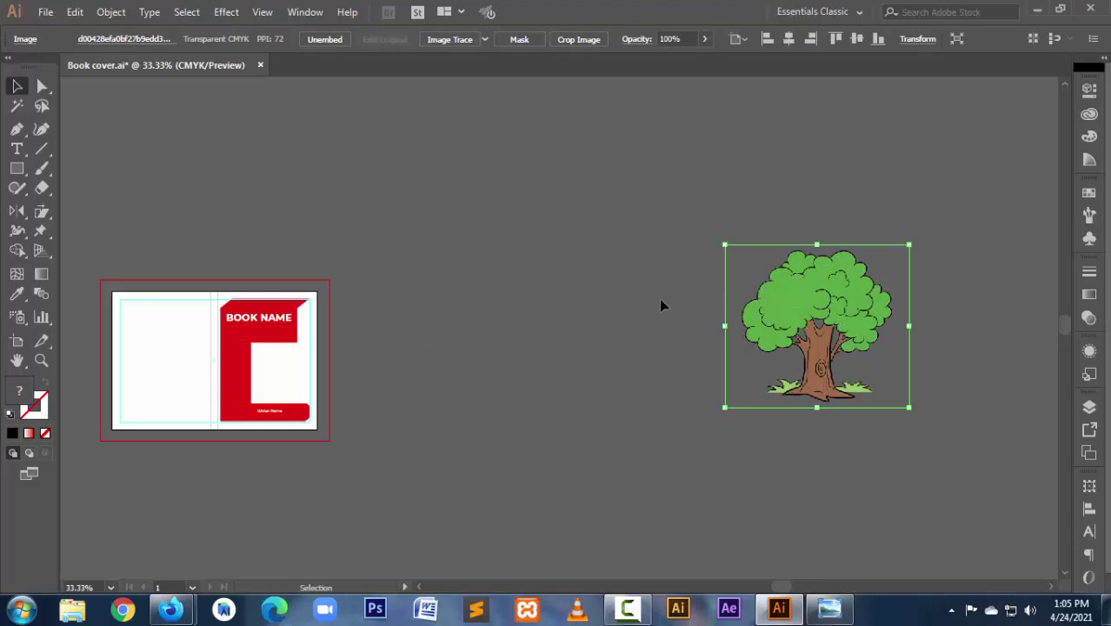
Step: Trace the placed tree with the High Fidelity Photo preset and expand it into paths
click(484, 40)
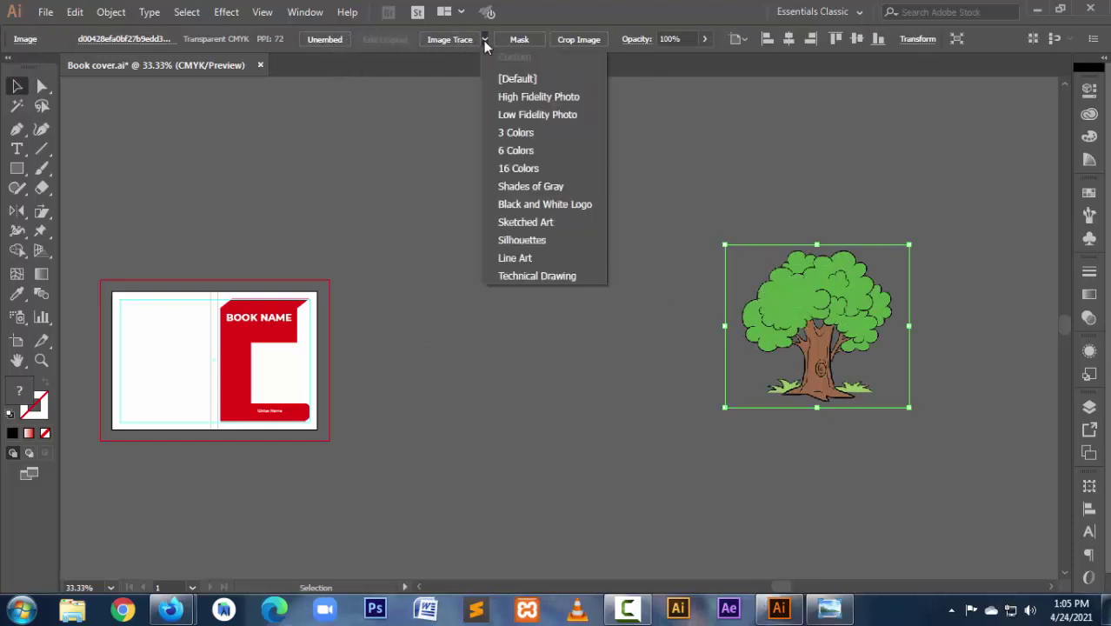
click(535, 98)
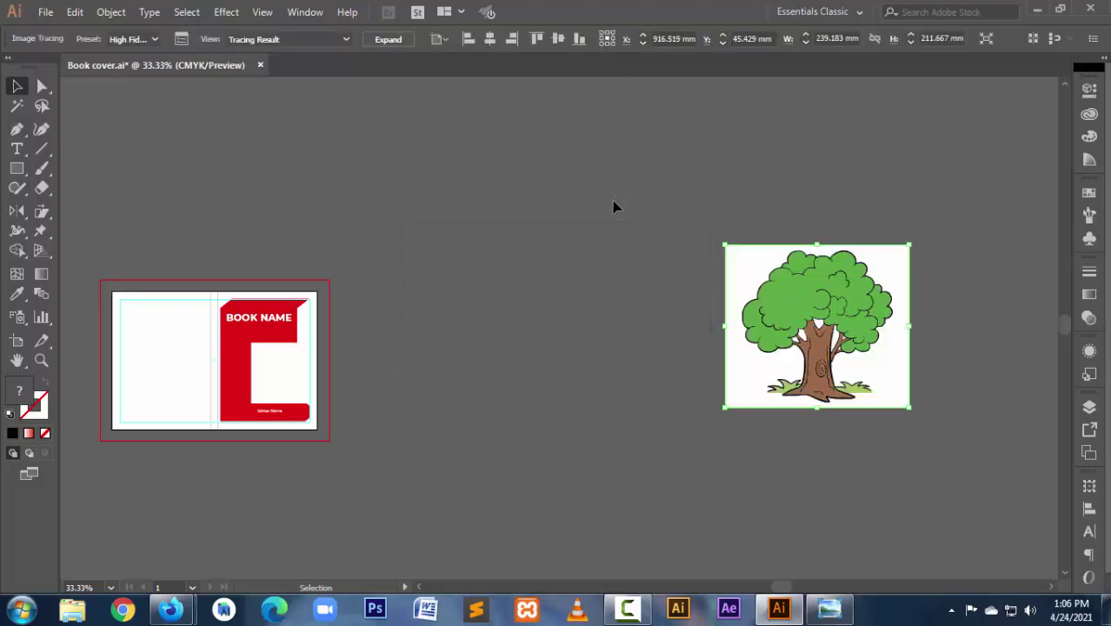
click(388, 40)
Step: Ungroup the traced tree and delete its white background rectangle
click(534, 198)
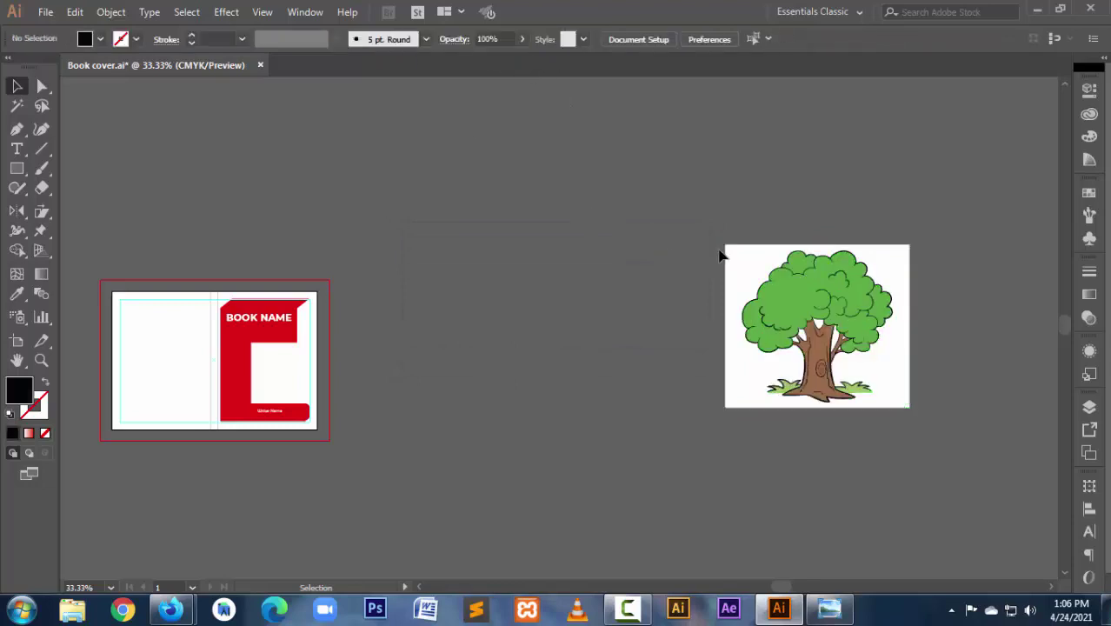
right_click(738, 252)
click(796, 390)
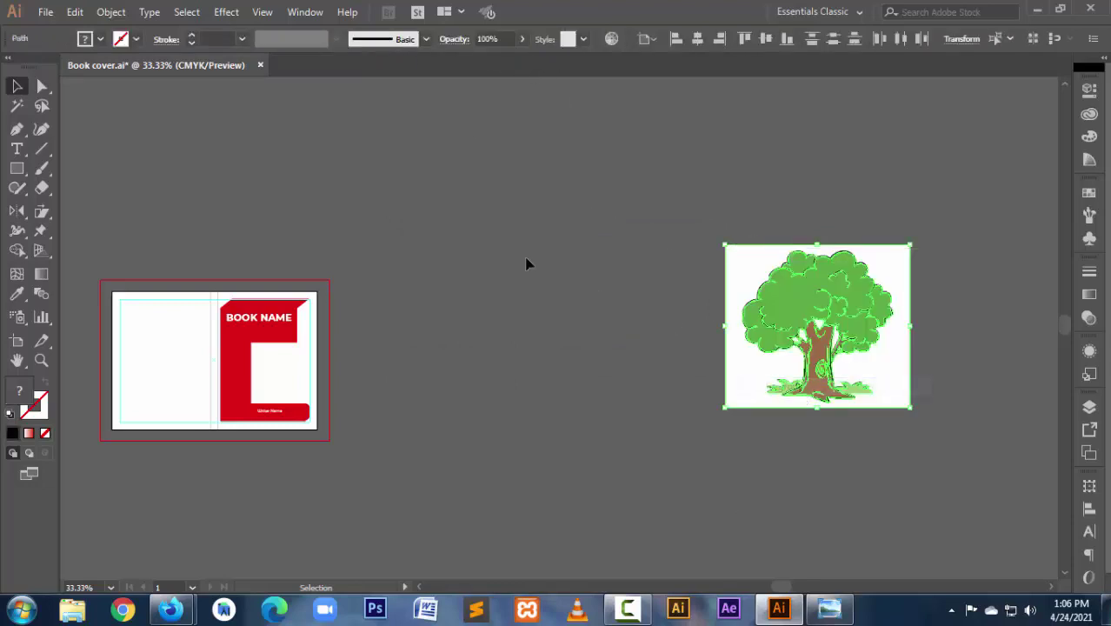
click(526, 260)
click(743, 270)
key(Delete)
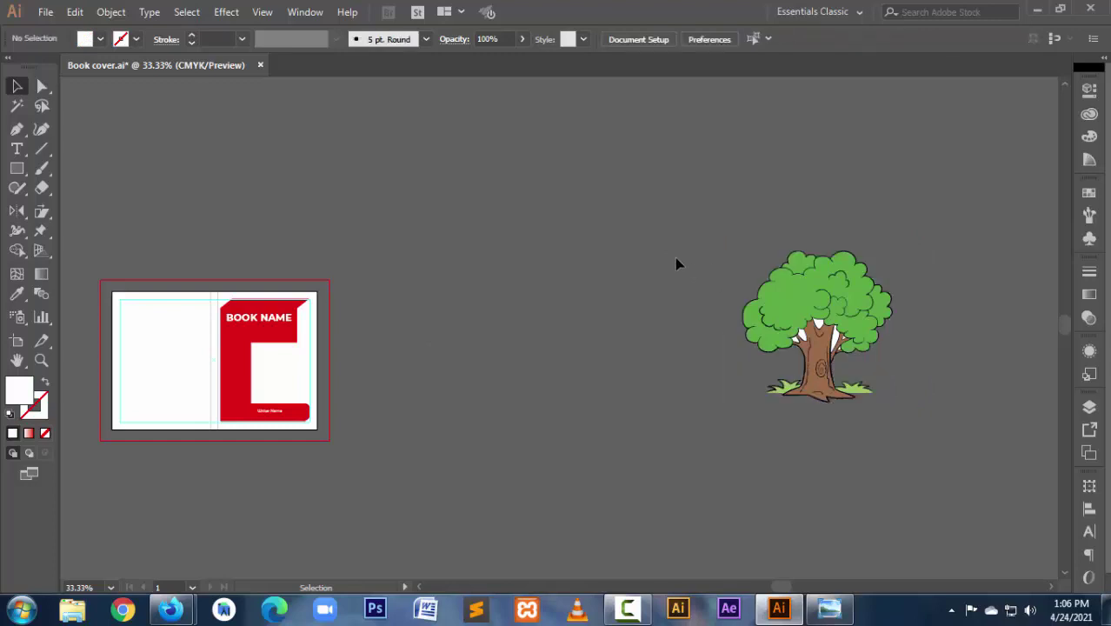
Step: Zoom in on the trunk and delete the white gaps around it
key(ctrl+a)
key(ctrl+plus)
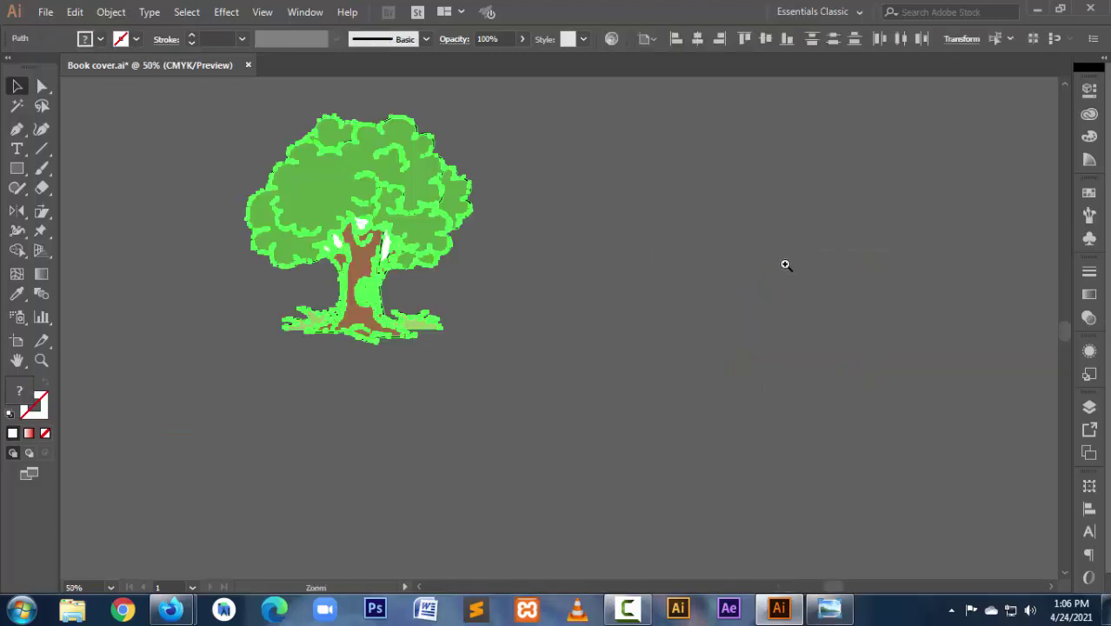
drag(263, 178, 484, 329)
click(709, 440)
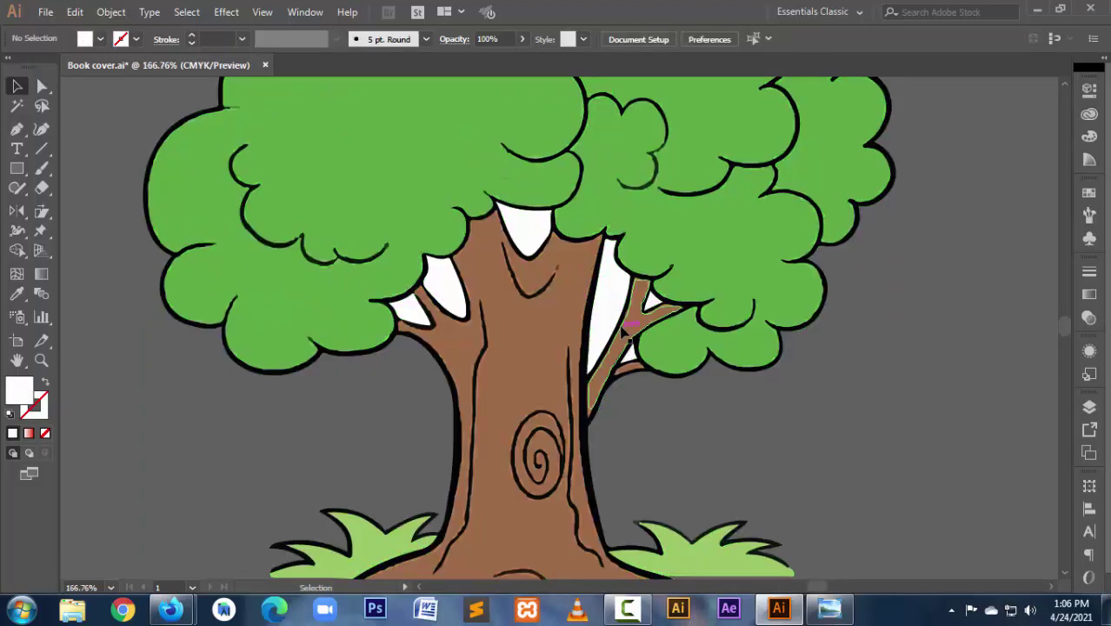
click(614, 310)
key(Delete)
click(526, 226)
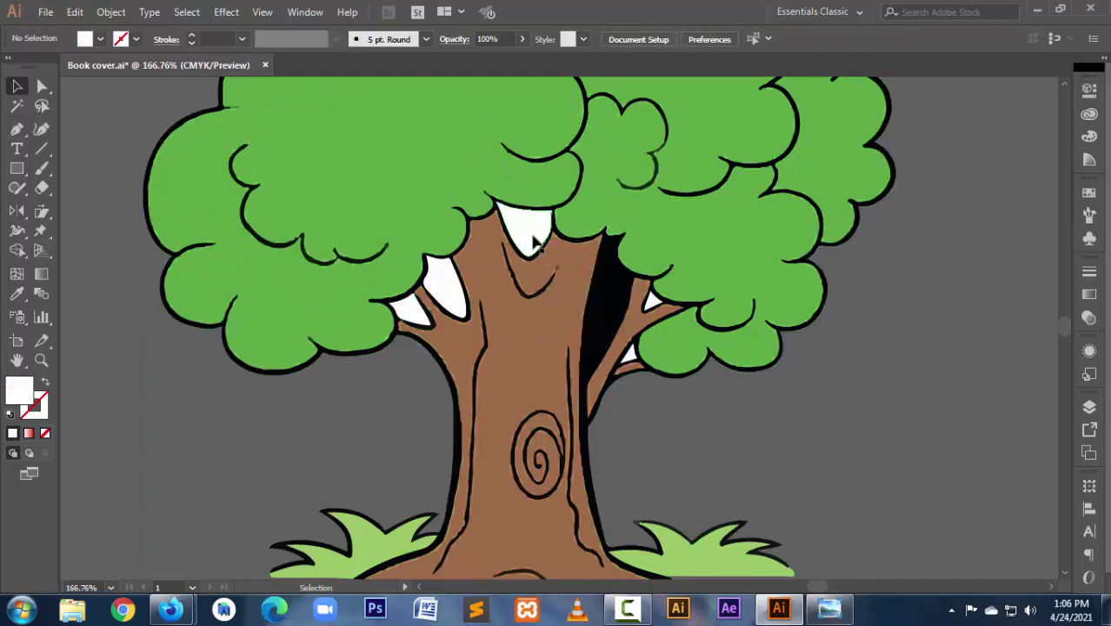
key(Delete)
click(449, 278)
key(Delete)
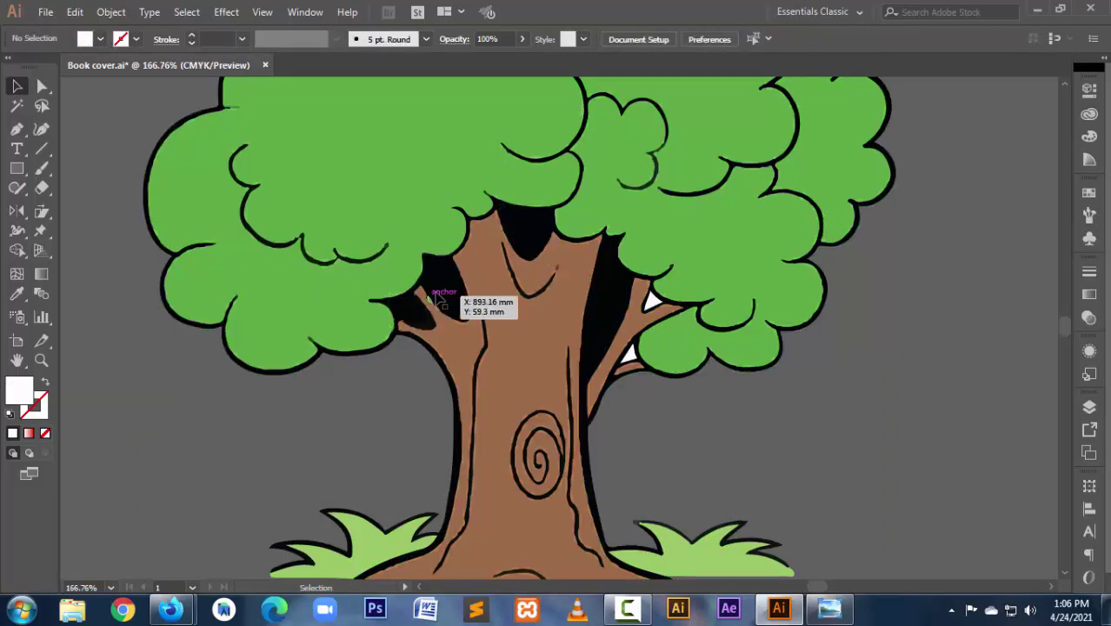
Step: Undo the last two gap deletions to restore the white sliver by the trunk
click(440, 296)
key(ctrl+z)
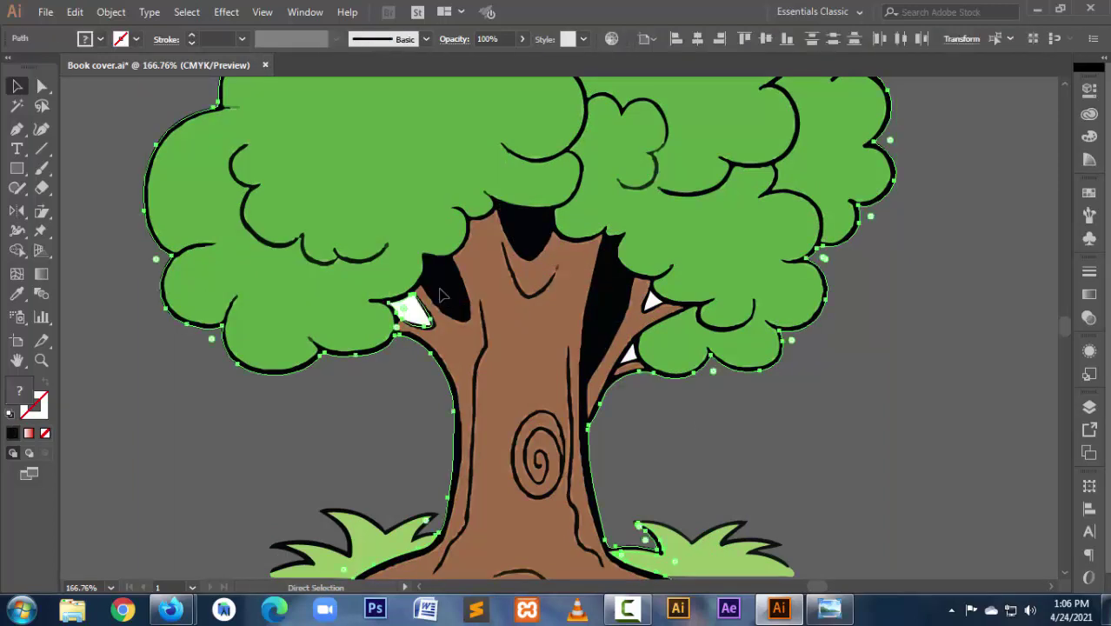
key(ctrl+z)
key(ctrl+z)
key(ctrl+z)
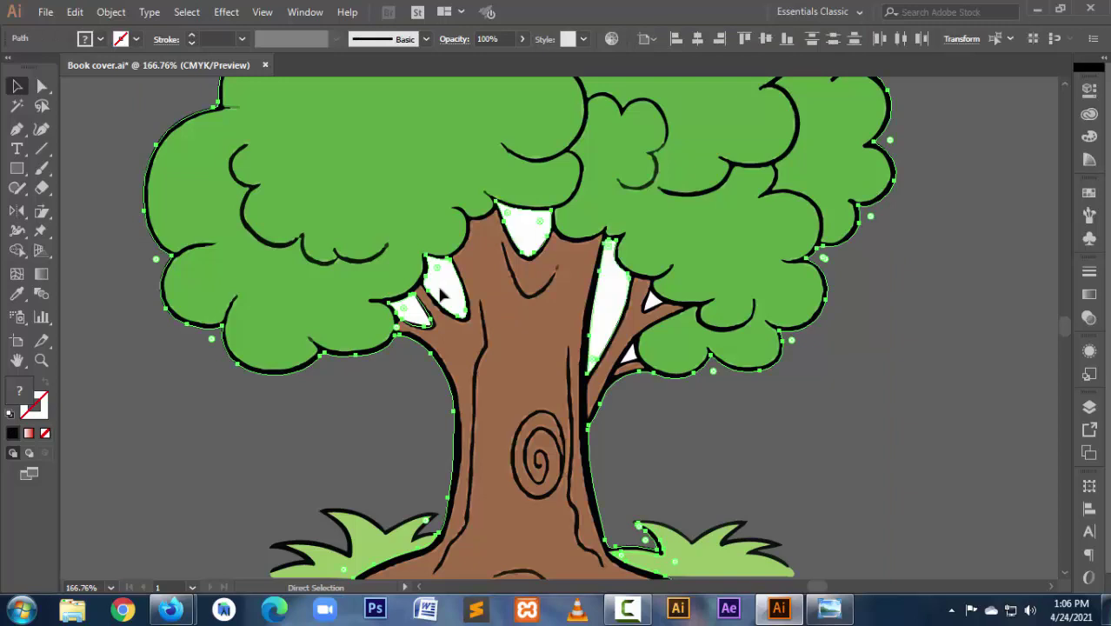
key(v)
click(722, 437)
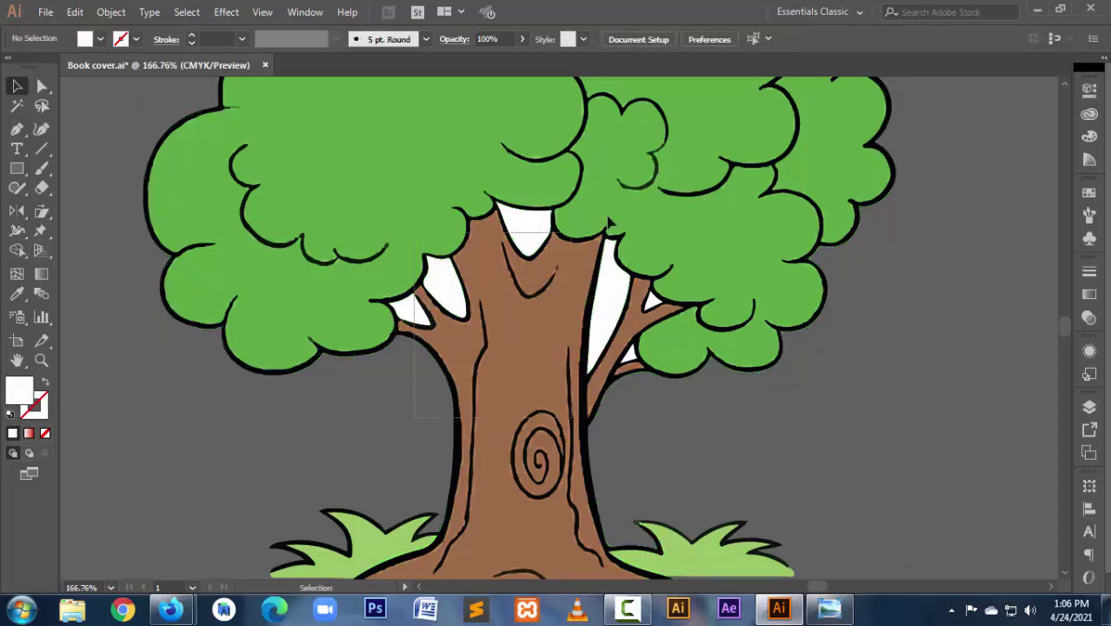
click(674, 196)
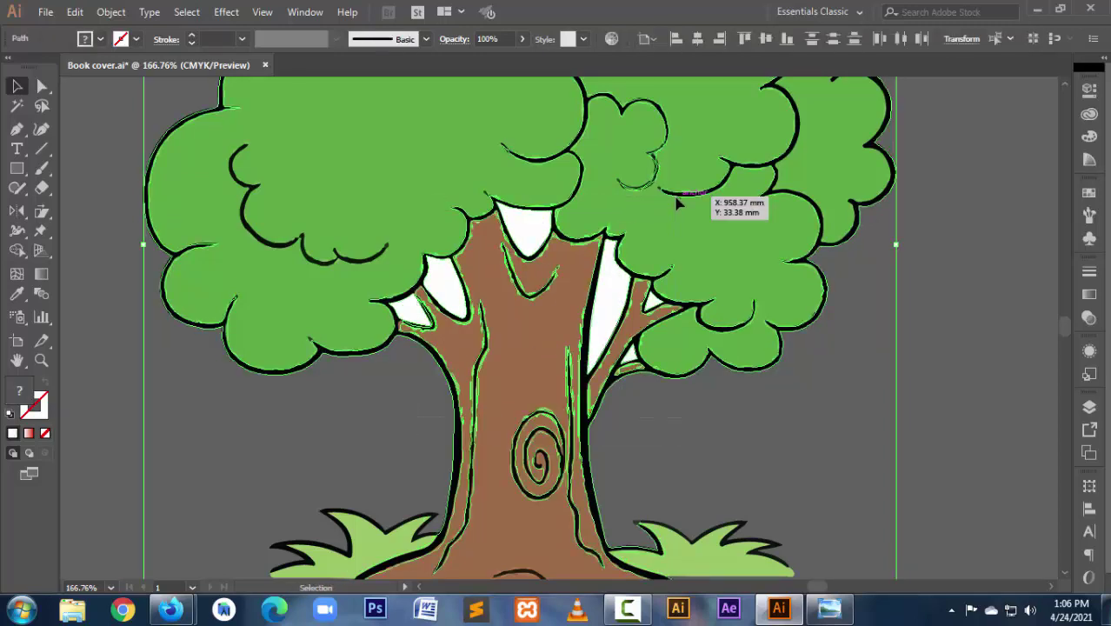
Step: Divide all the tree paths into separate pieces with the Pathfinder panel
click(1091, 510)
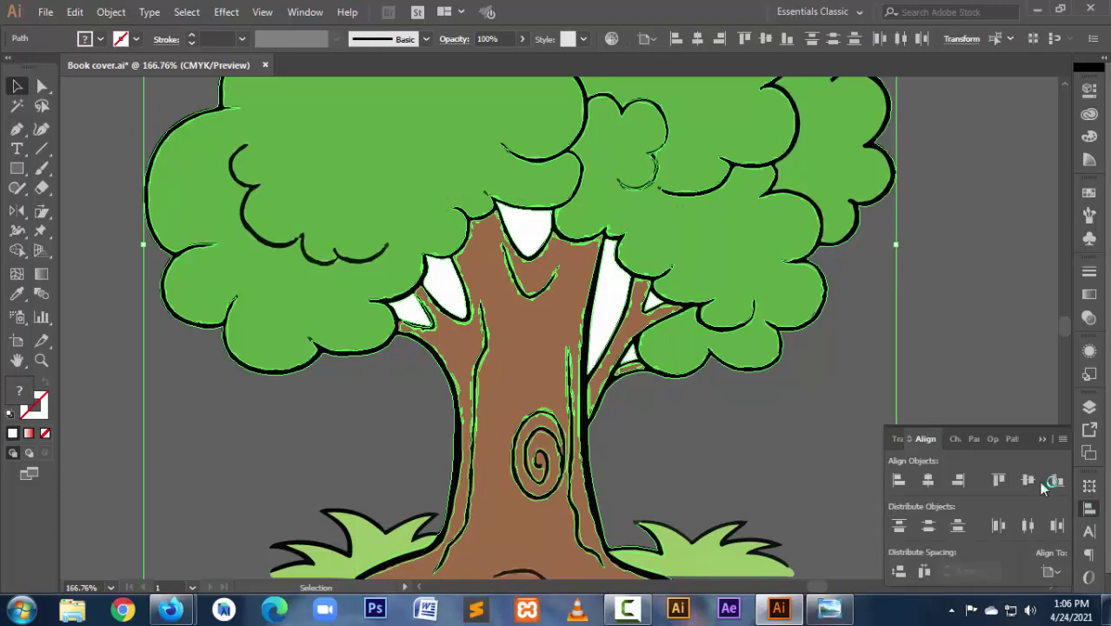
click(1015, 441)
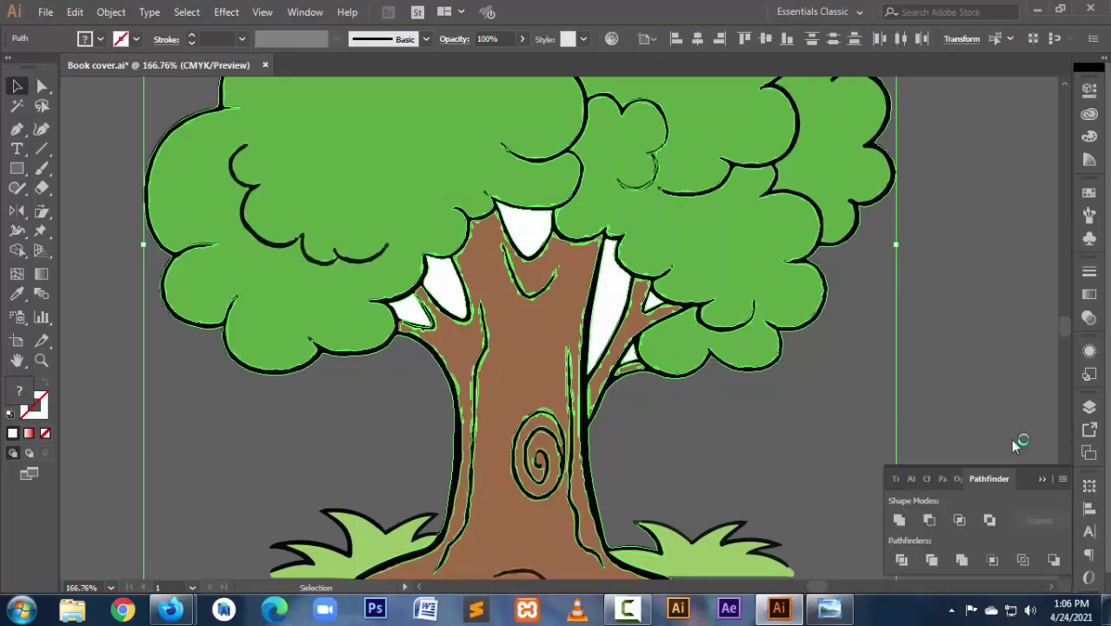
click(901, 560)
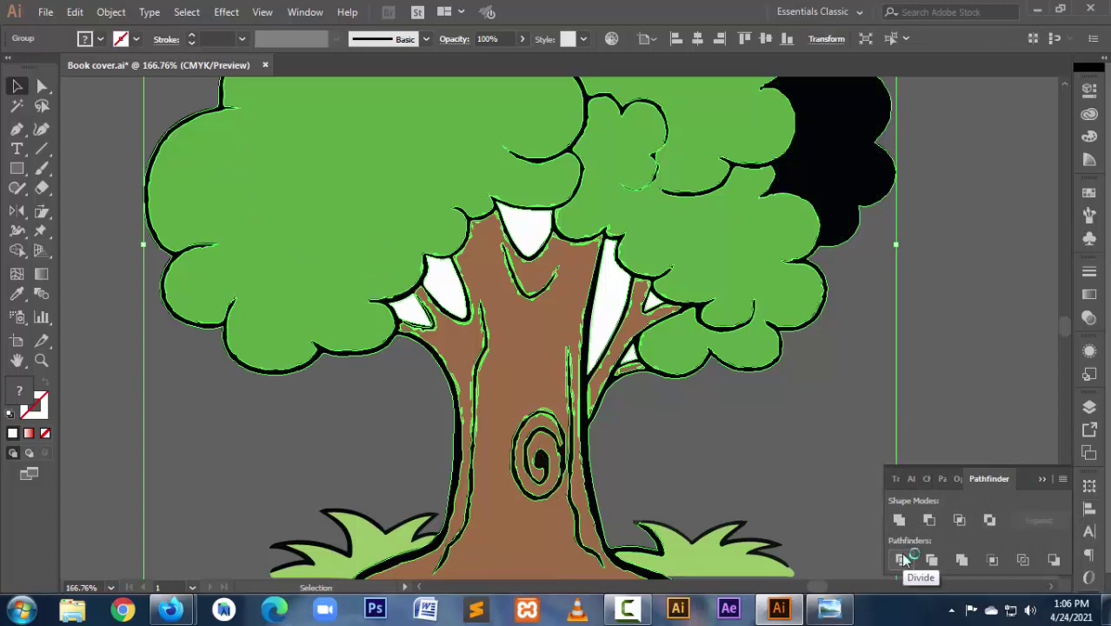
key(ctrl+1)
click(726, 348)
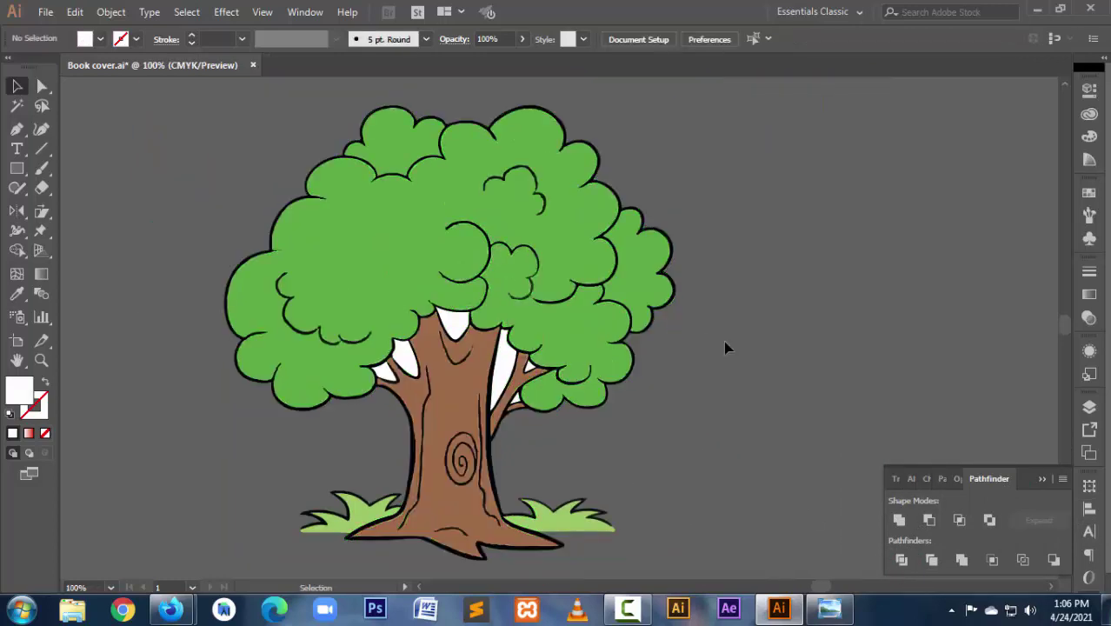
scroll(639, 546, down, 2)
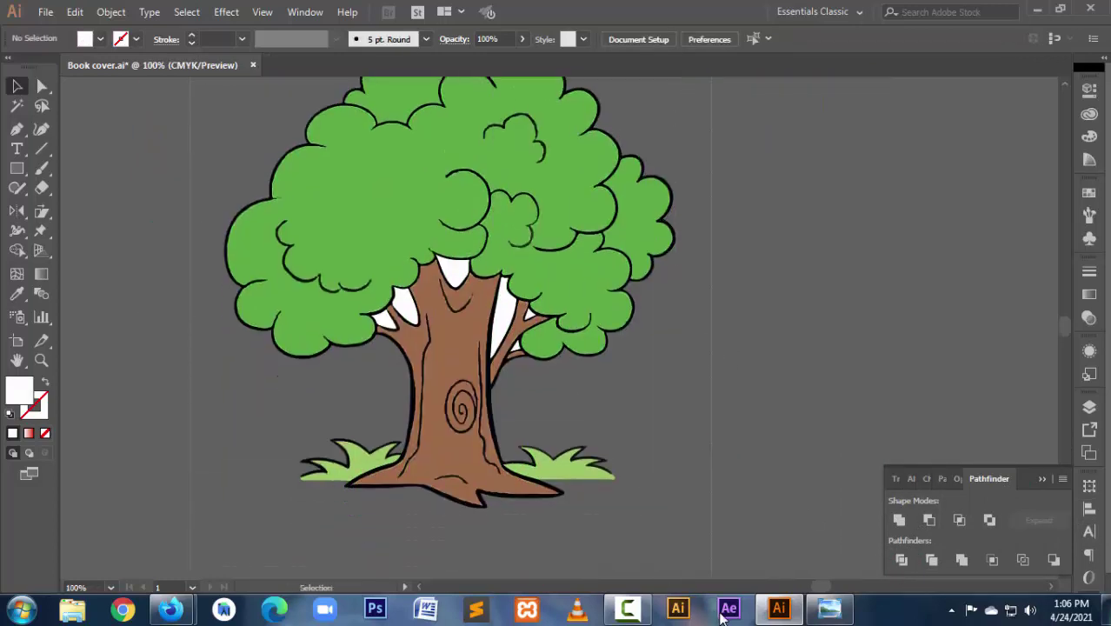
key(ctrl+a)
click(899, 520)
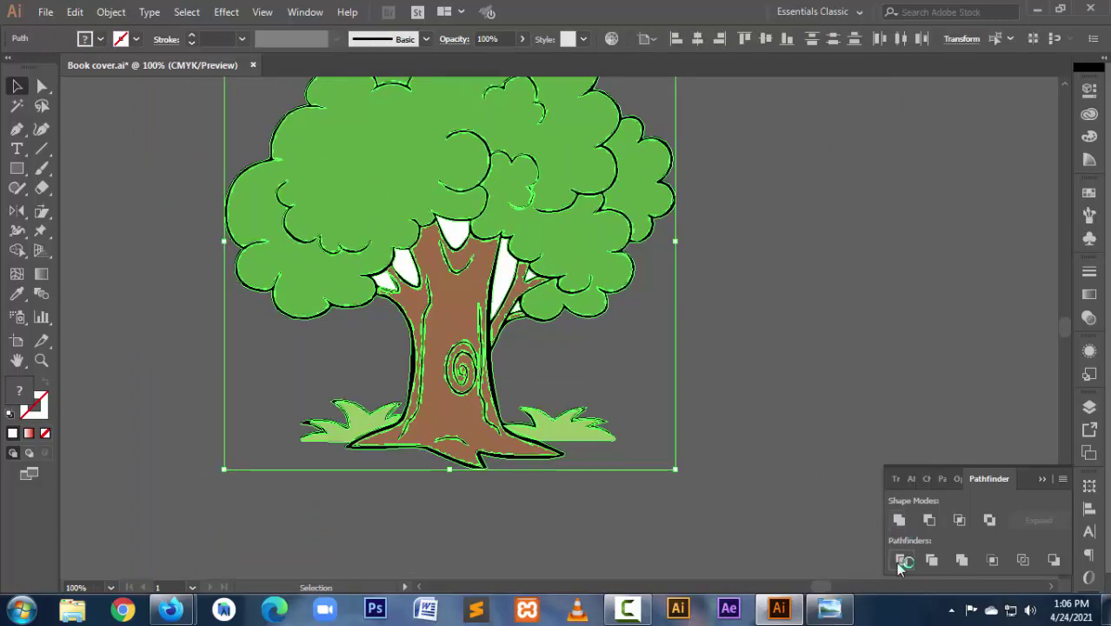
Step: Ungroup the divided tree and delete the white highlights beside the trunk and right branch
drag(671, 355, 685, 473)
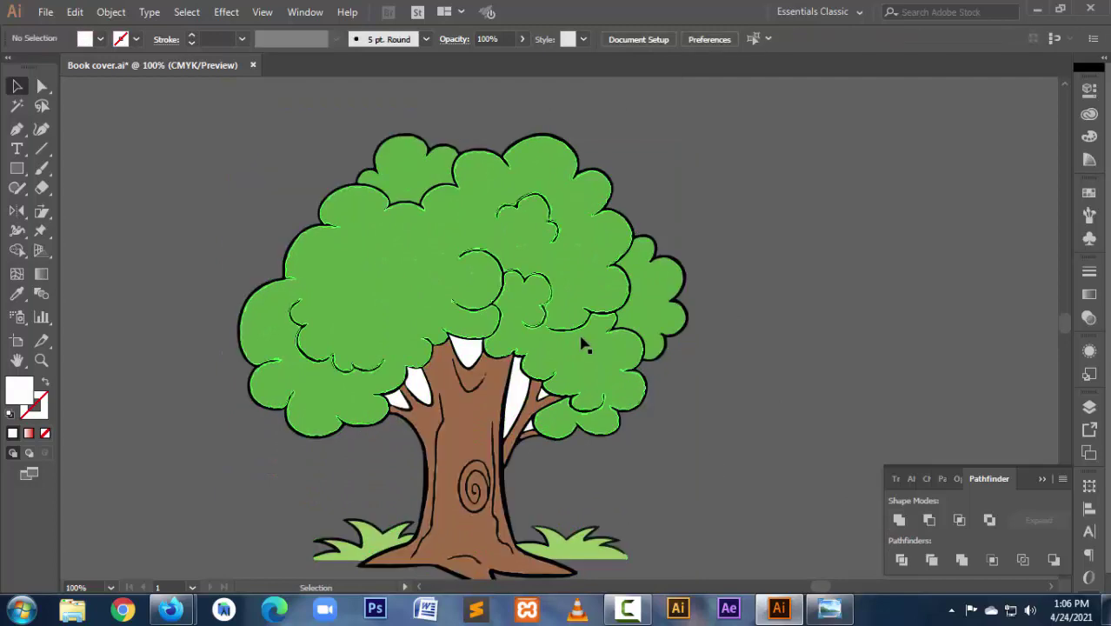
right_click(583, 335)
click(629, 212)
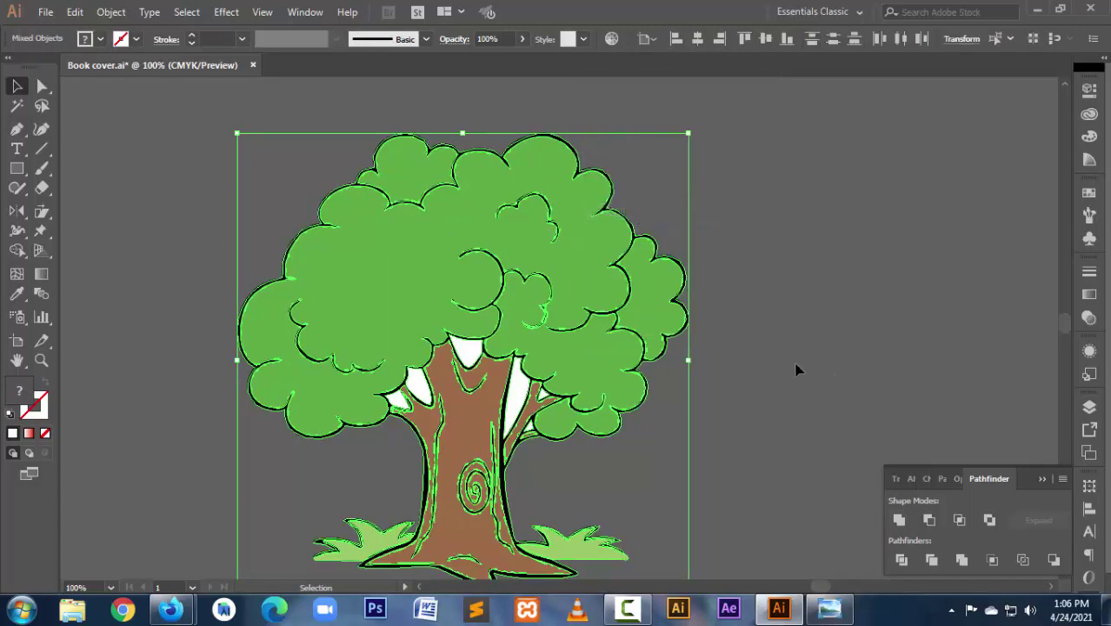
click(795, 367)
click(527, 393)
key(Delete)
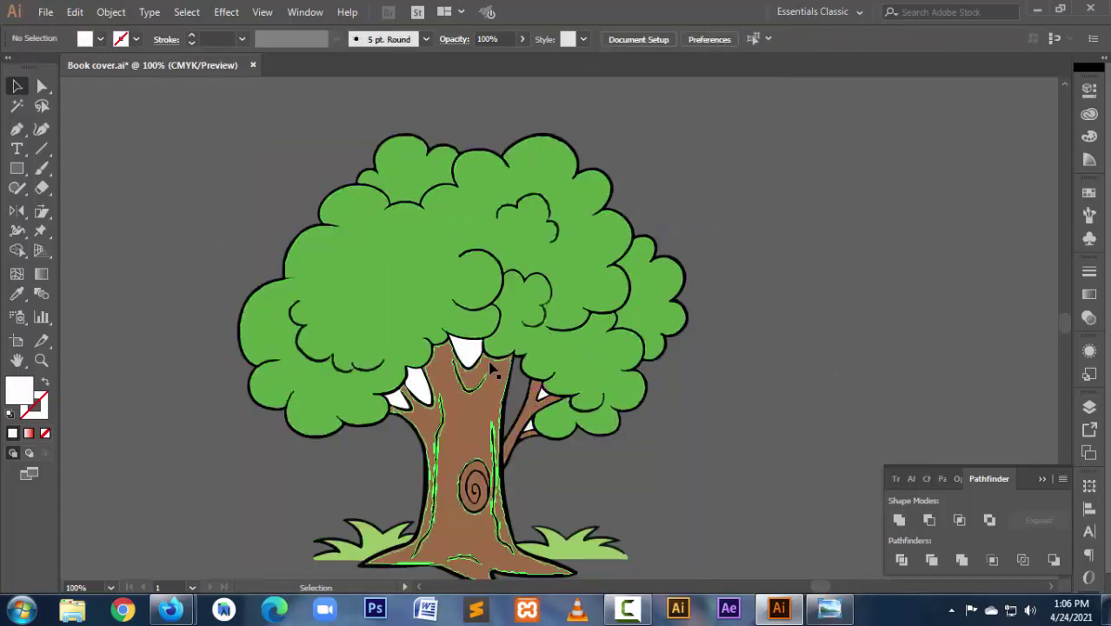
click(397, 393)
key(Delete)
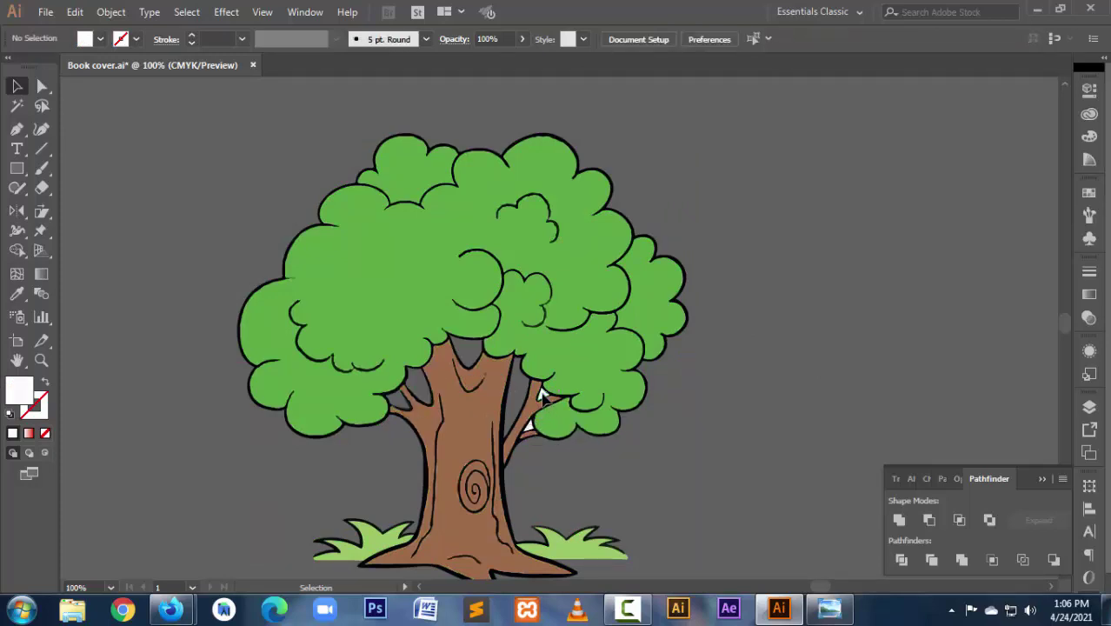
drag(541, 395, 556, 415)
key(Delete)
key(ctrl+minus)
key(ctrl+minus)
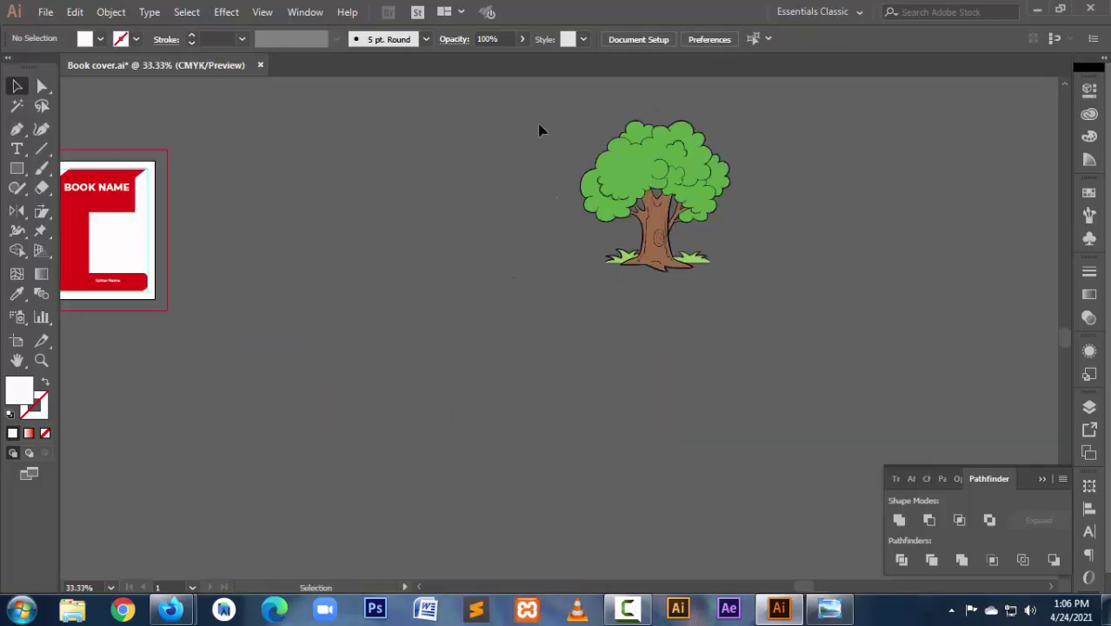
Step: Move the cleaned tree left onto the front cover
drag(545, 122, 817, 346)
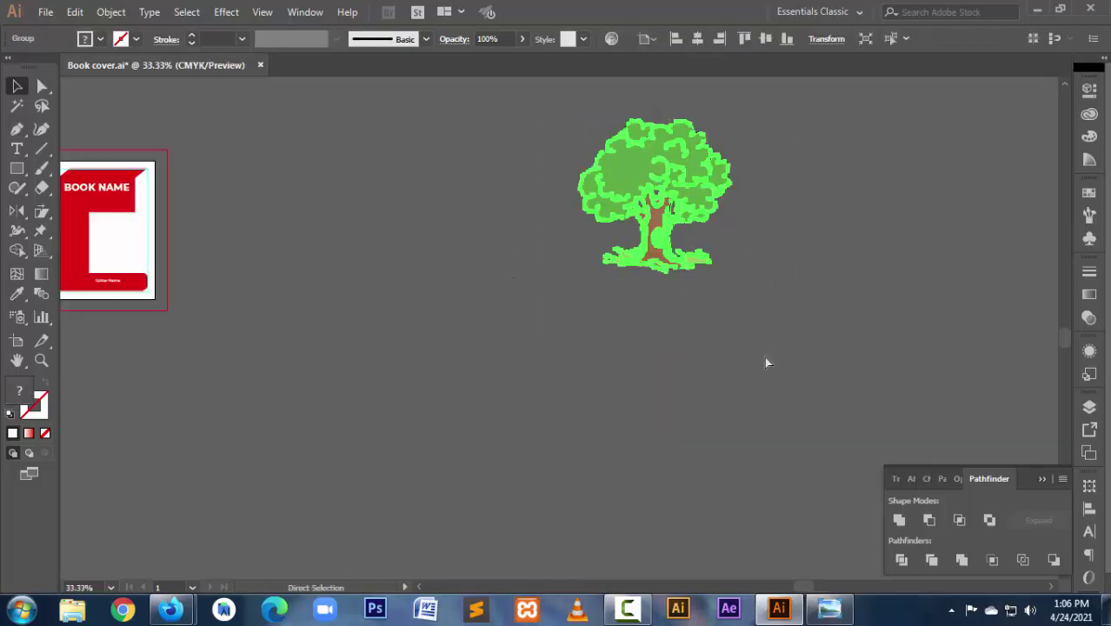
click(762, 358)
key(ctrl+z)
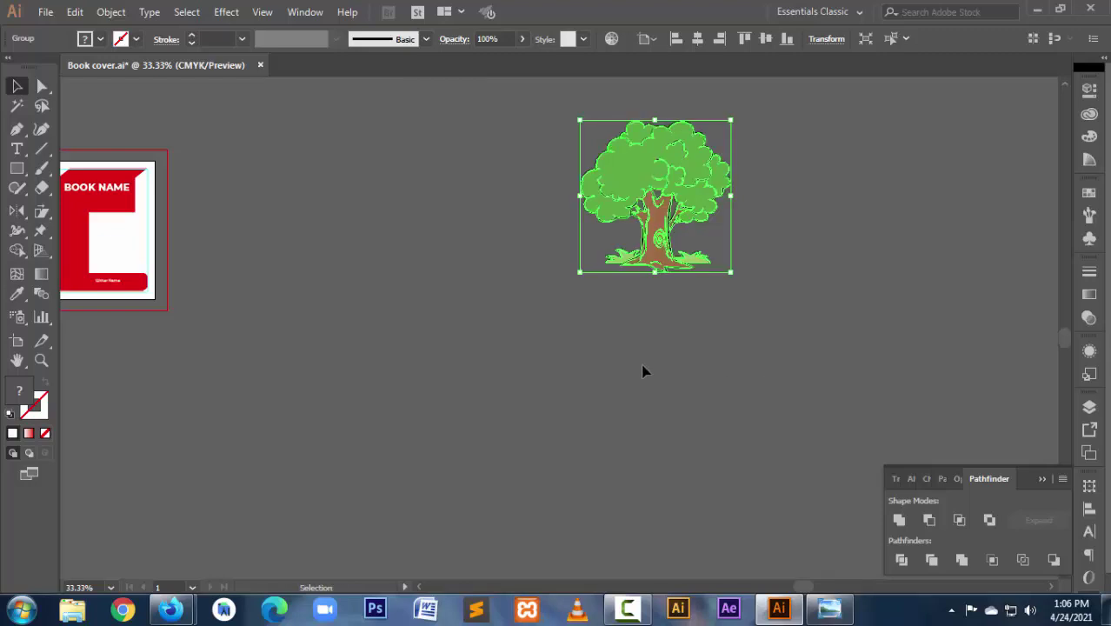
drag(664, 178, 122, 248)
key(ctrl+minus)
key(ctrl+minus)
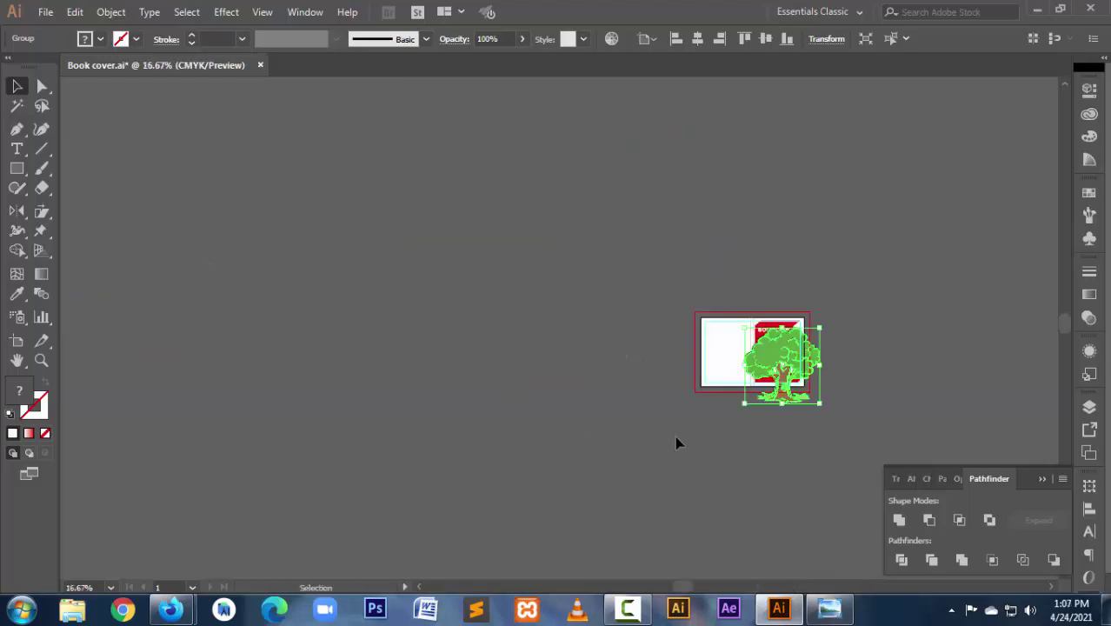
drag(808, 444, 881, 491)
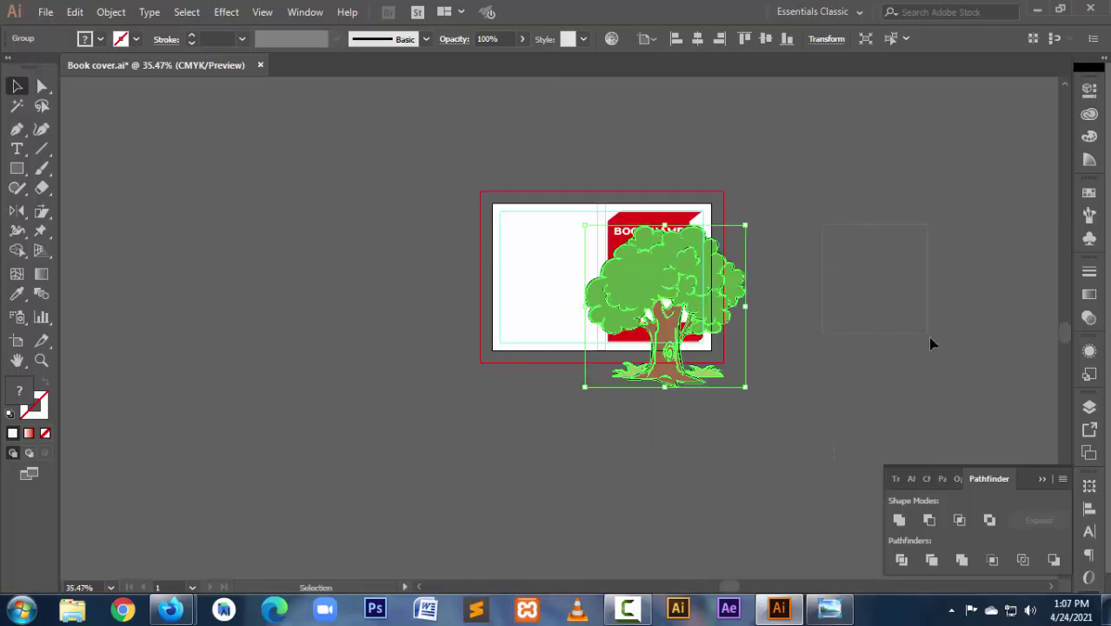
Step: Shrink the tree to fit the red cover and raise it above the Writer Name bar
drag(930, 340, 897, 379)
click(849, 375)
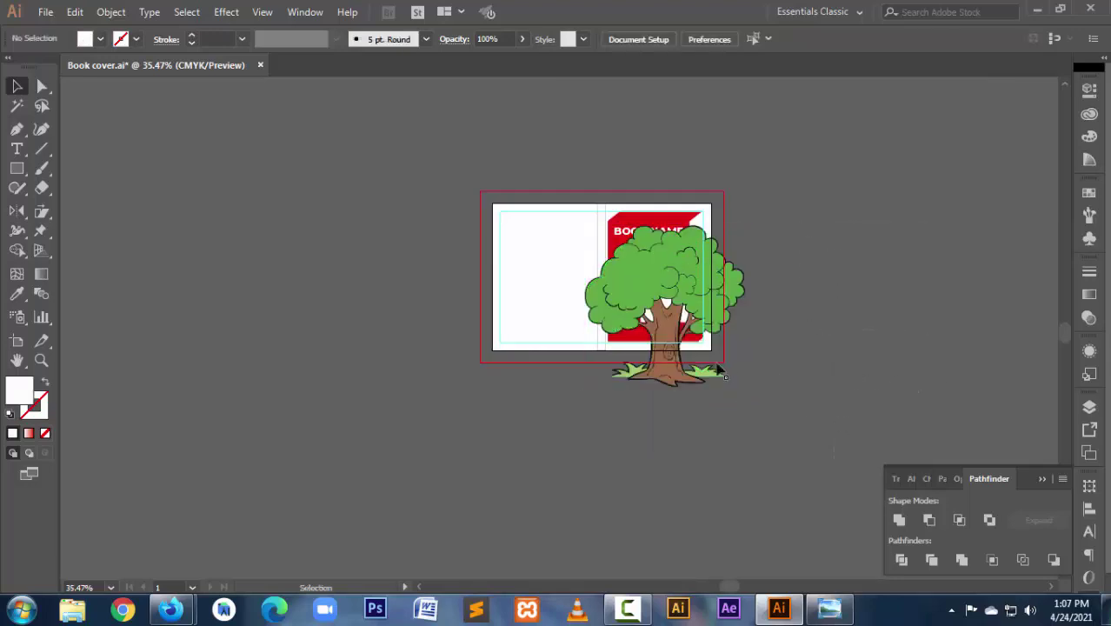
click(637, 278)
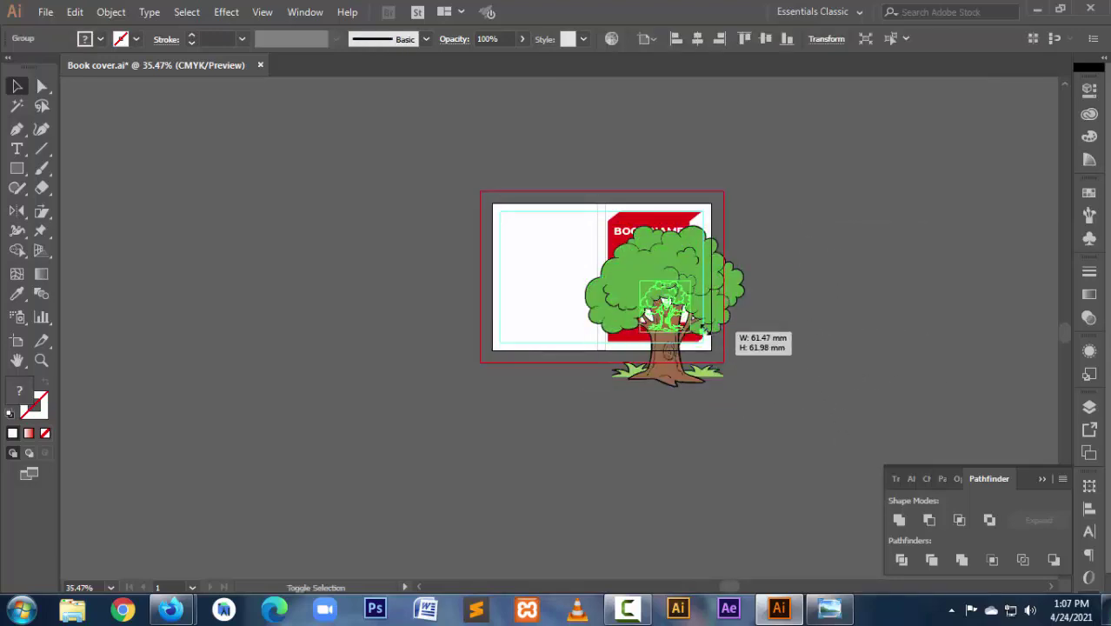
drag(746, 390, 693, 334)
drag(572, 241, 831, 456)
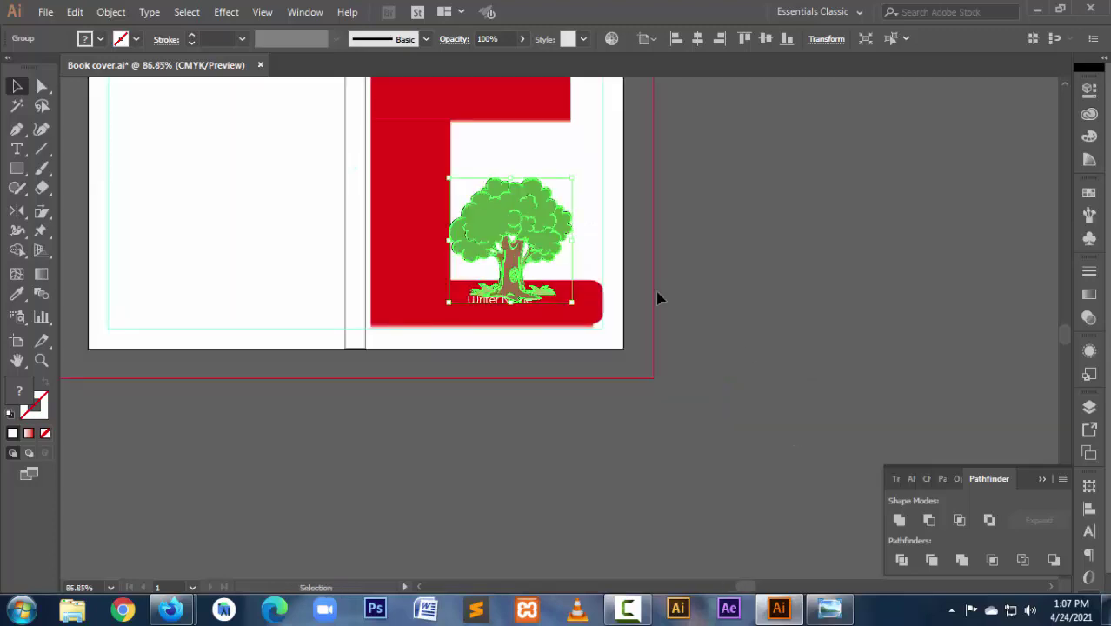
drag(508, 240, 512, 222)
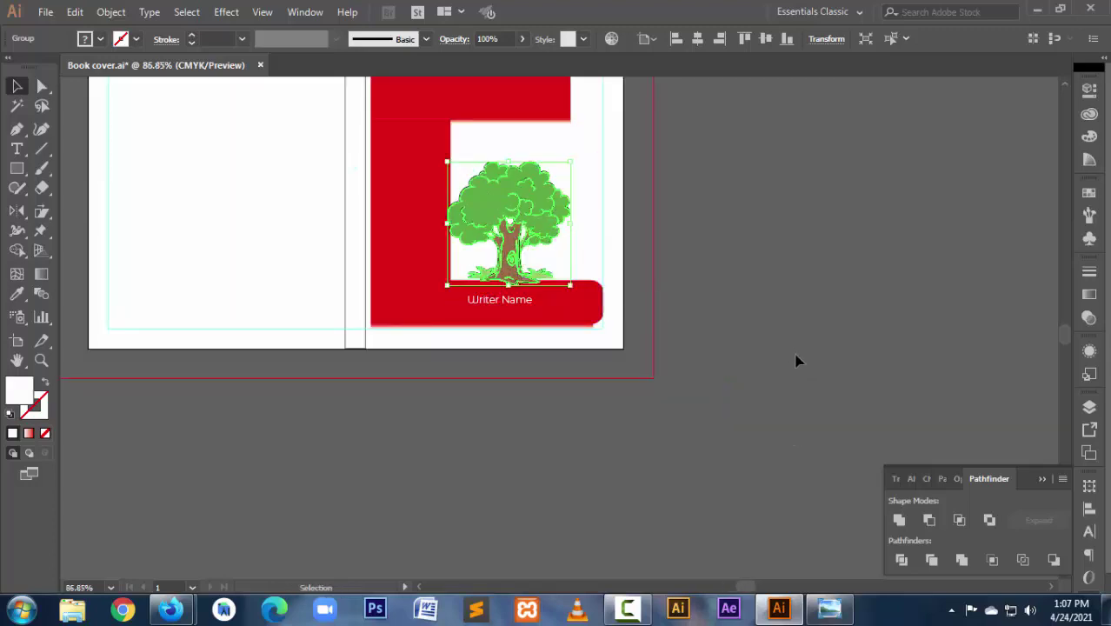
click(670, 327)
Step: Fine-tune the tree's position so its base rests on the red Writer Name bar
drag(443, 164, 683, 345)
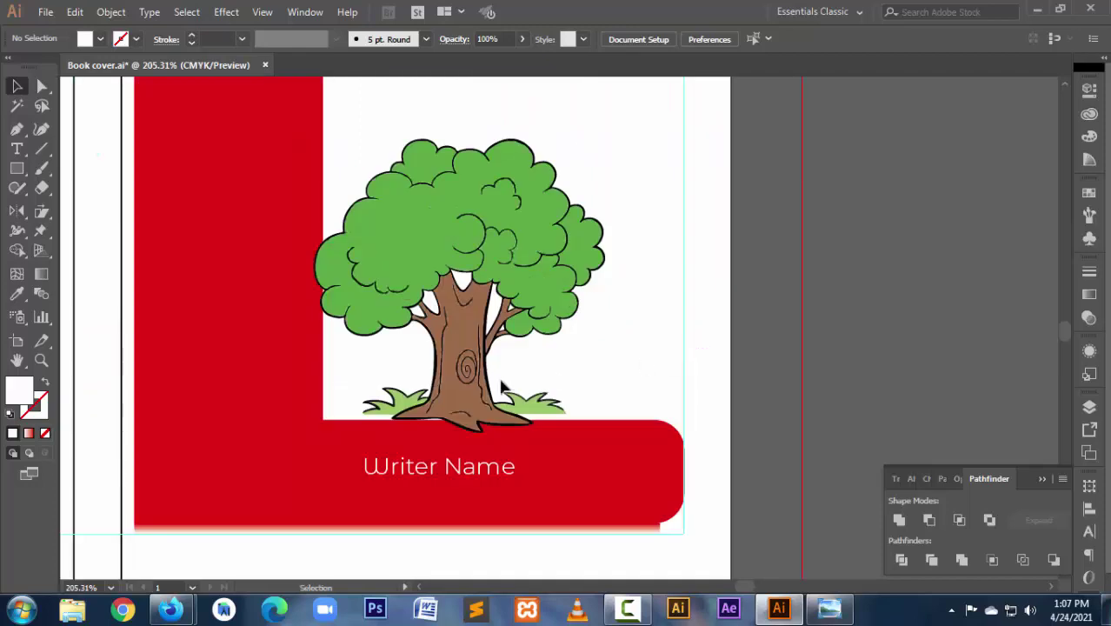
drag(474, 393, 514, 403)
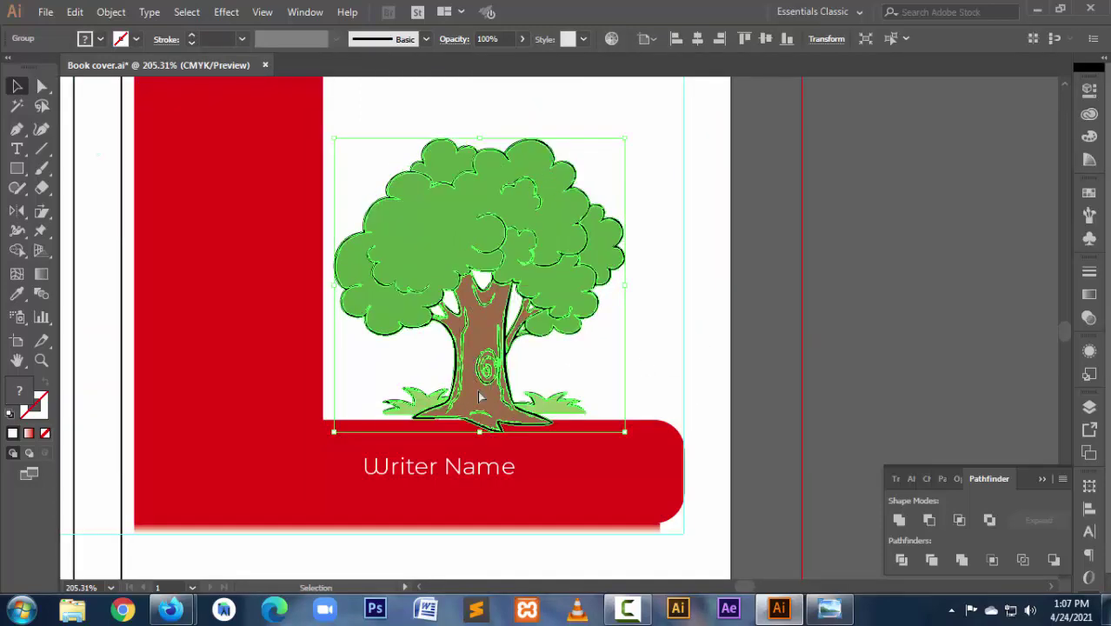
ctrl+alt+click(514, 403)
ctrl+alt+click(508, 392)
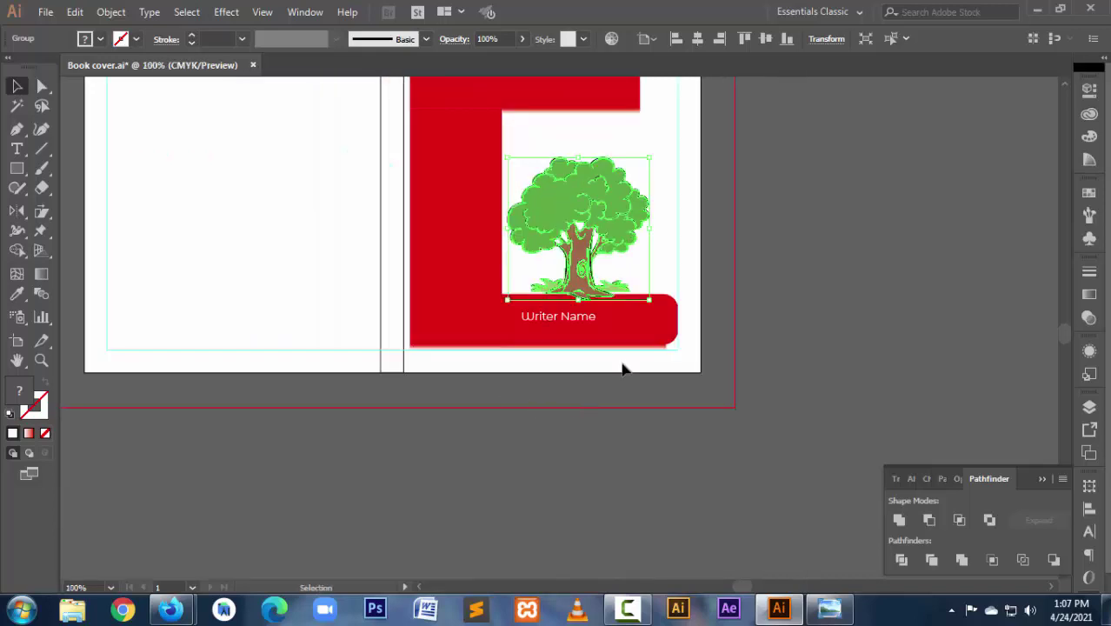
click(669, 381)
mouse_move(557, 286)
mouse_down()
mouse_move(609, 287)
mouse_move(589, 309)
mouse_up()
click(589, 310)
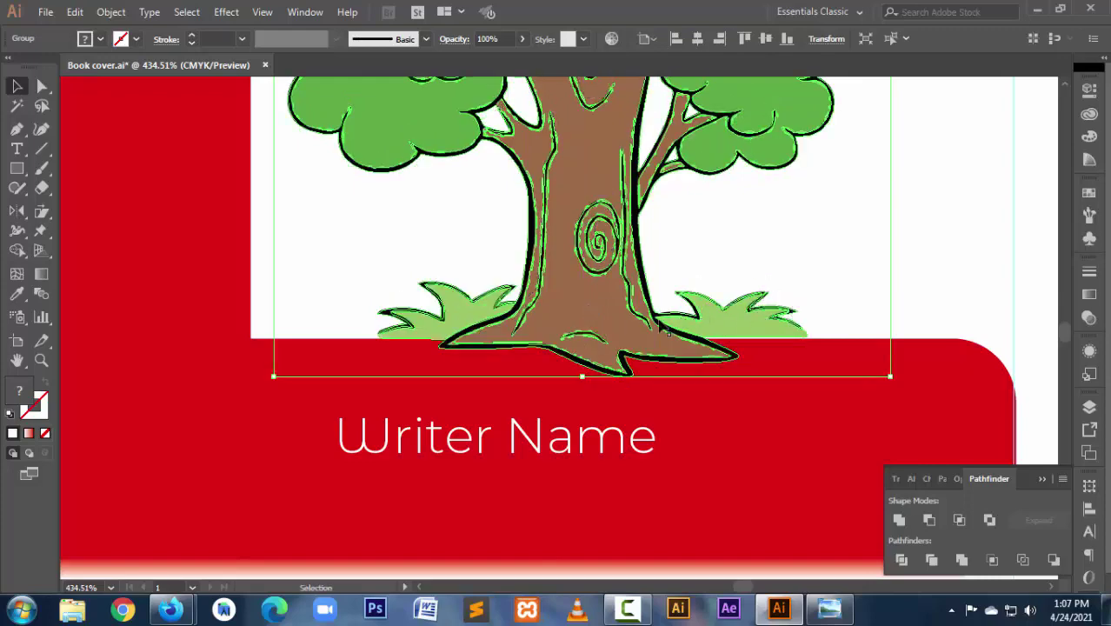
drag(666, 316, 678, 322)
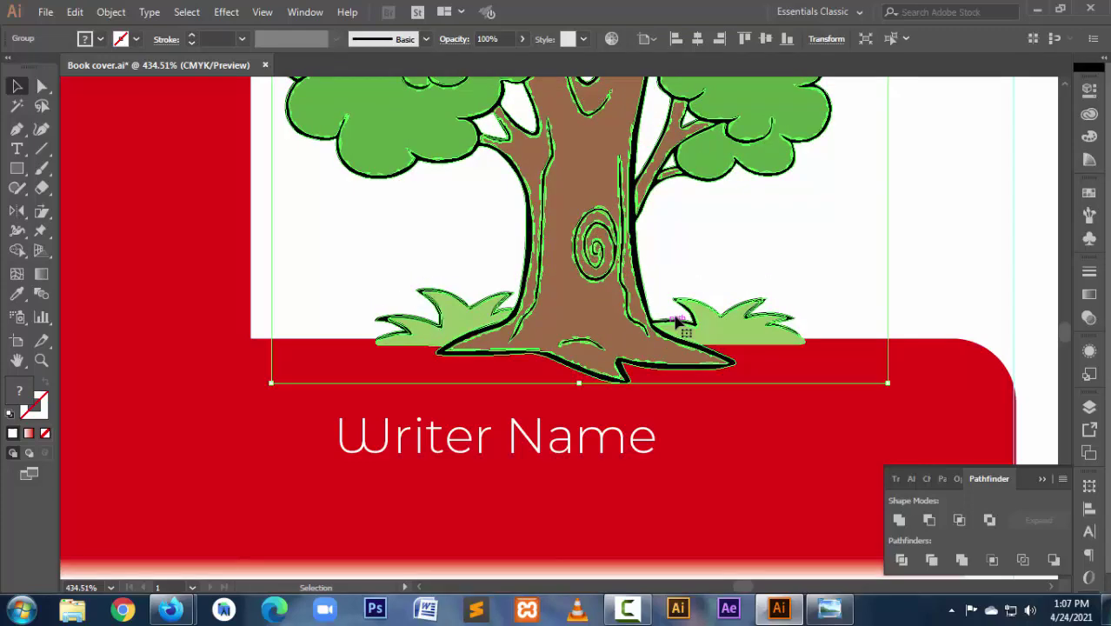
click(716, 274)
click(637, 339)
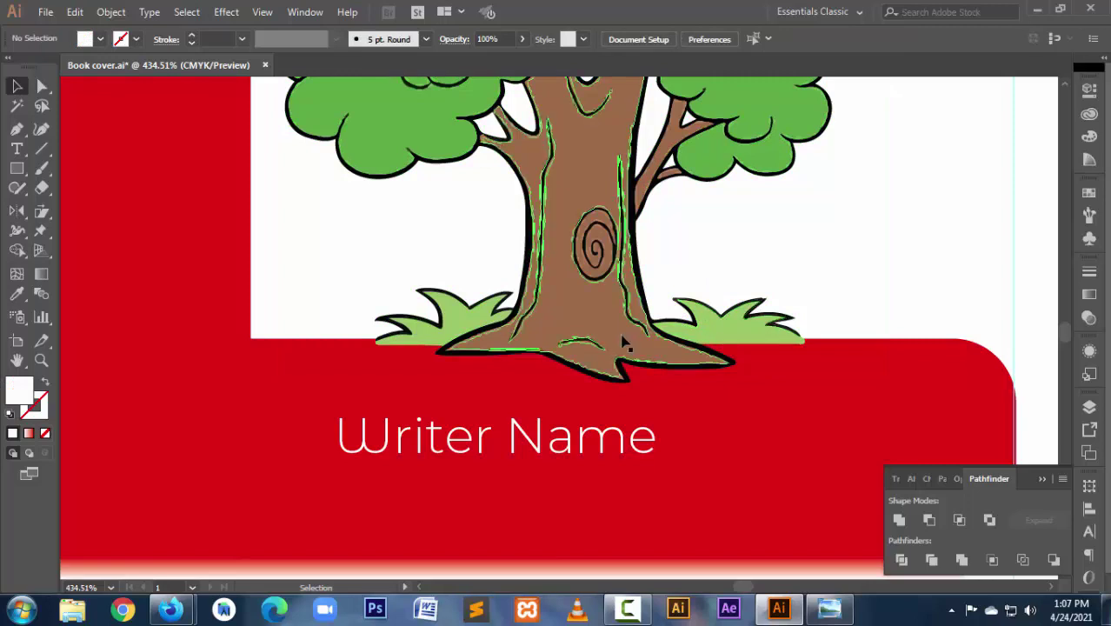
key(Up)
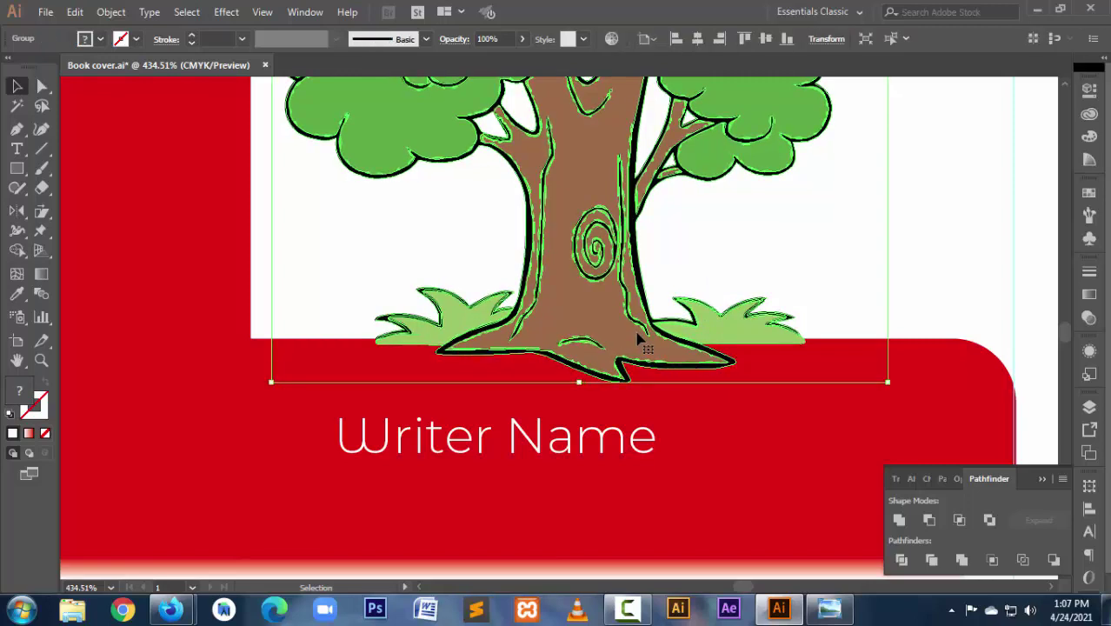
key(Up)
Step: Zoom out to view the entire cover spread with the placed tree
click(710, 265)
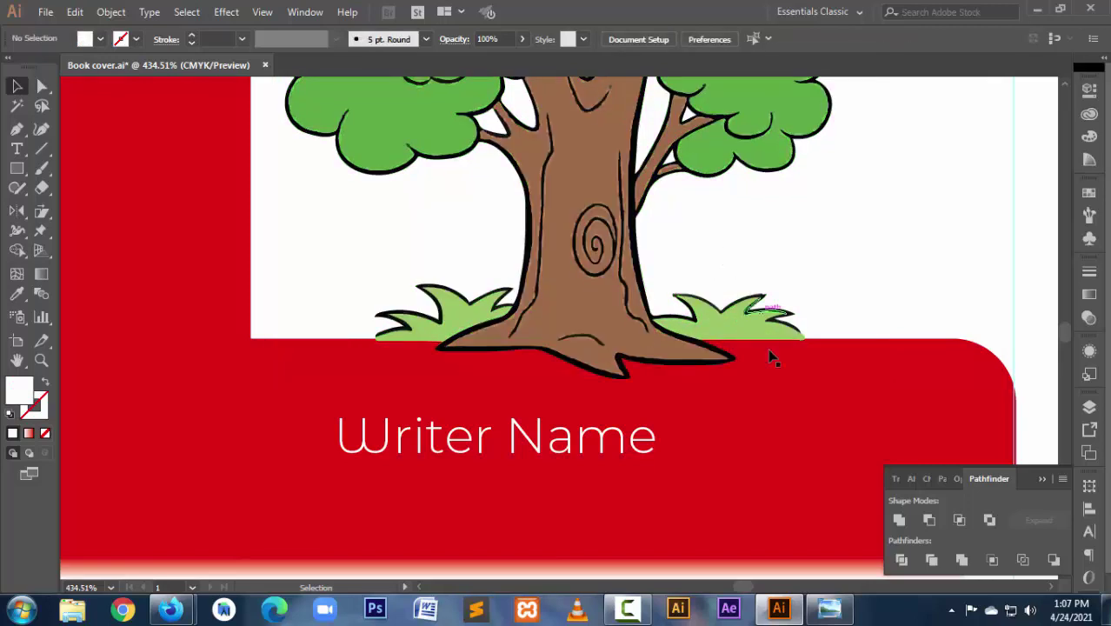
ctrl+alt+click(637, 316)
alt+click(523, 314)
alt+click(537, 327)
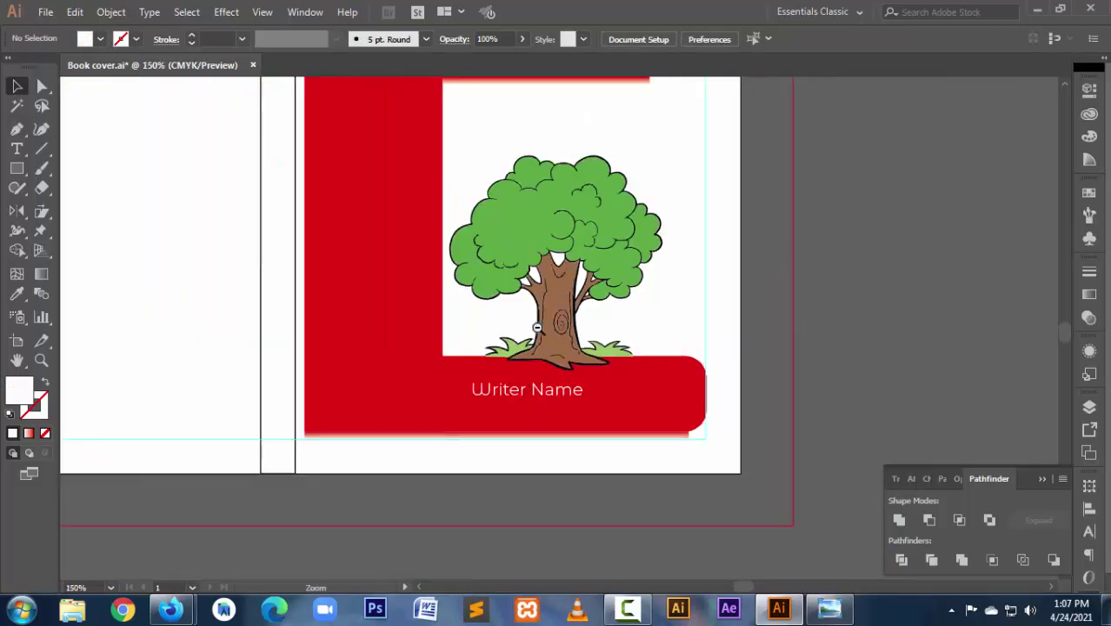
alt+click(553, 325)
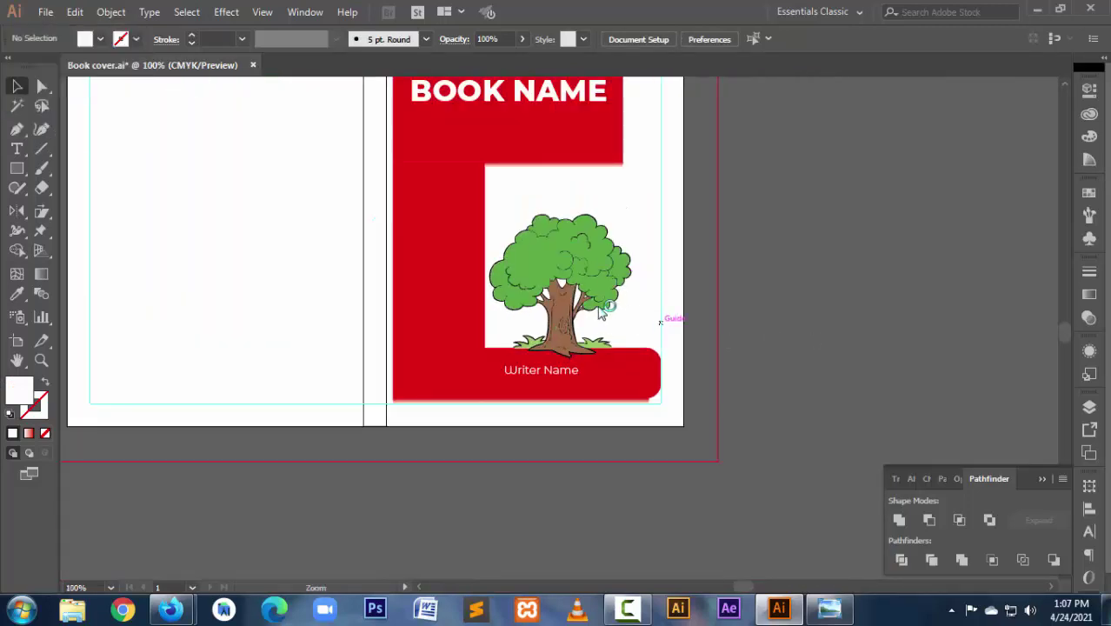
alt+click(598, 306)
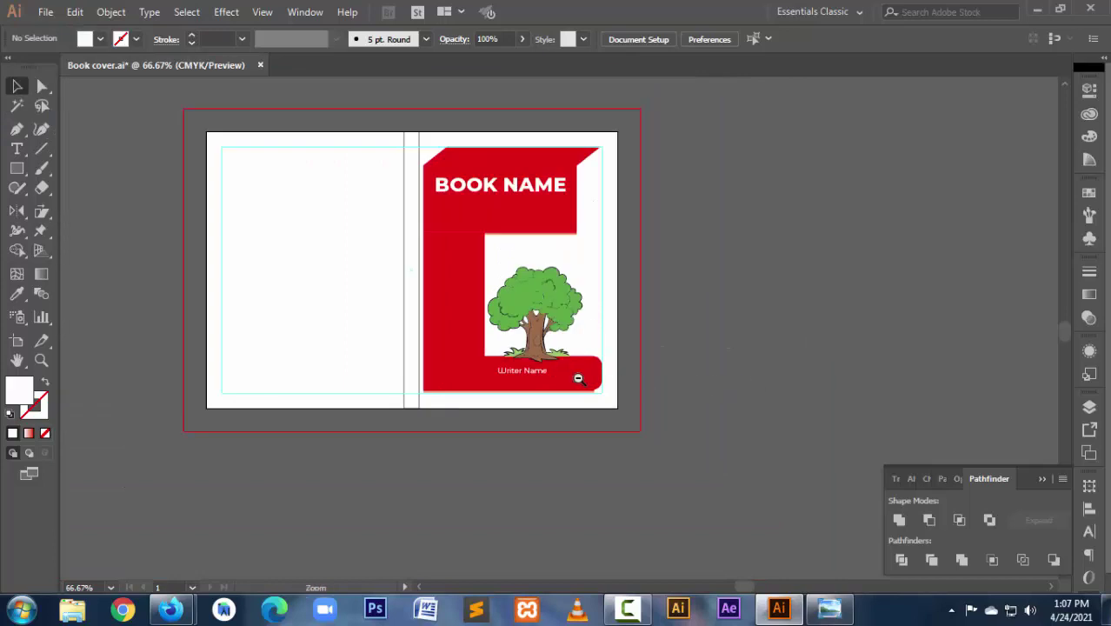
key(ctrl+minus)
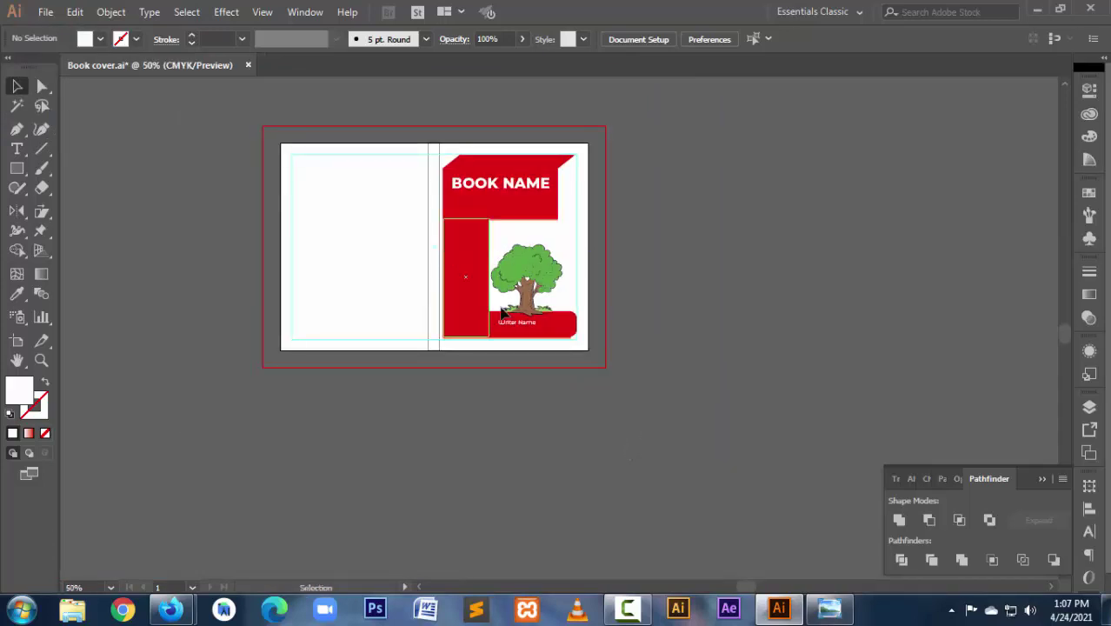
click(503, 190)
shift+click(449, 289)
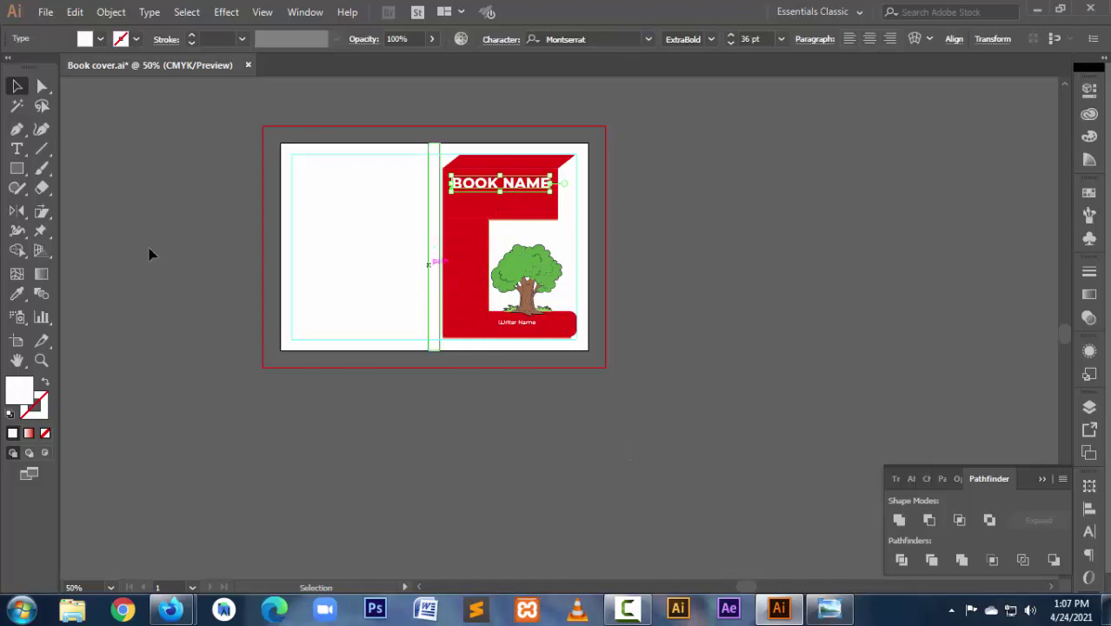
key(o)
key(Return)
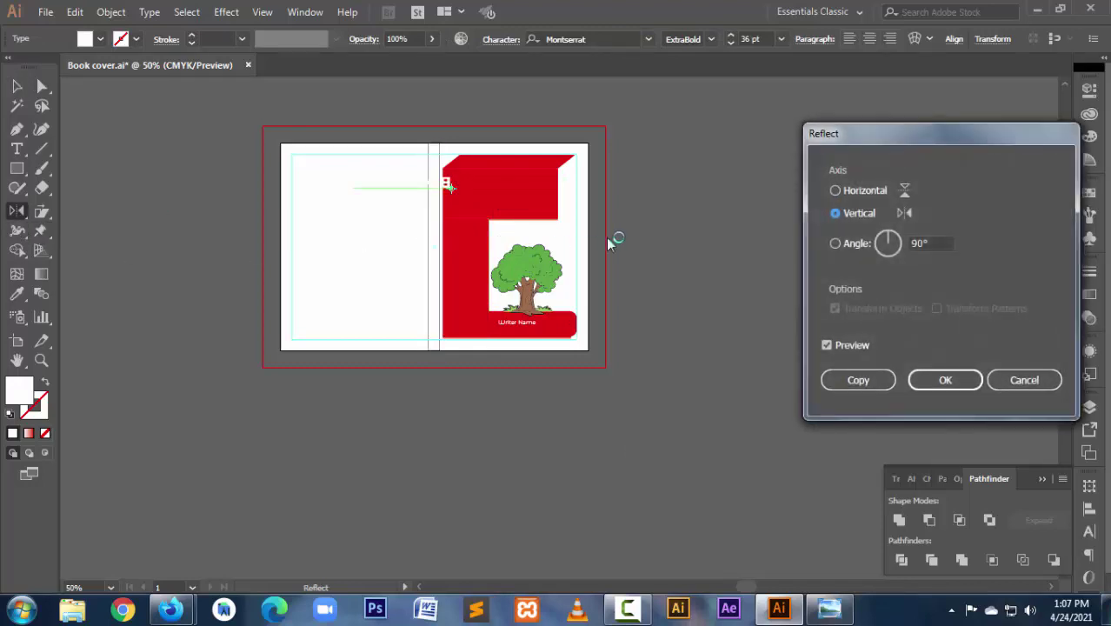
click(855, 244)
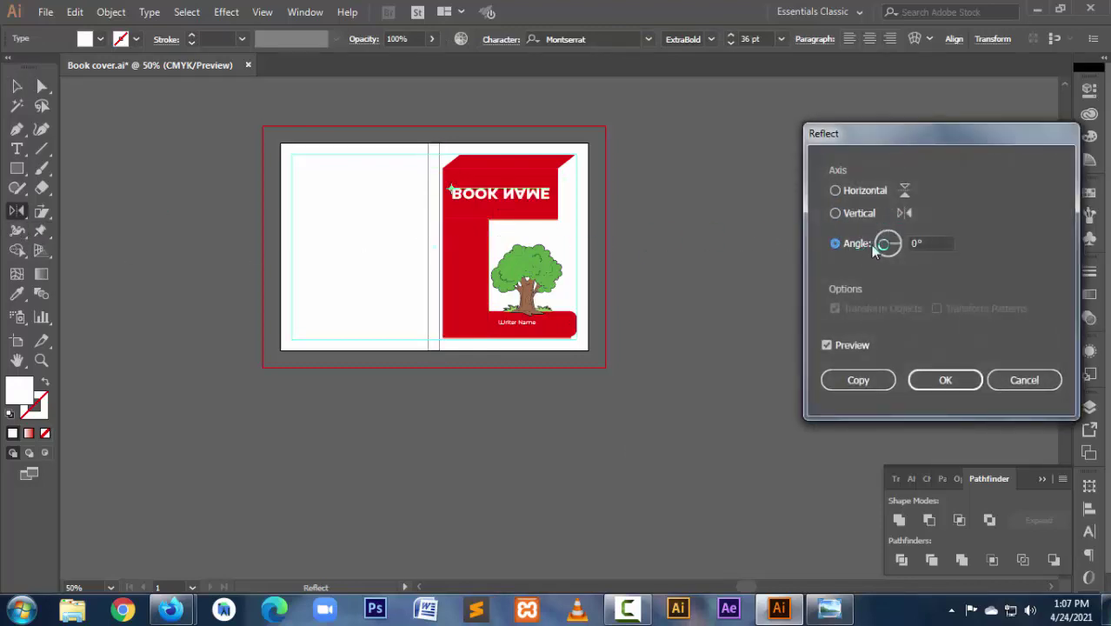
double_click(935, 242)
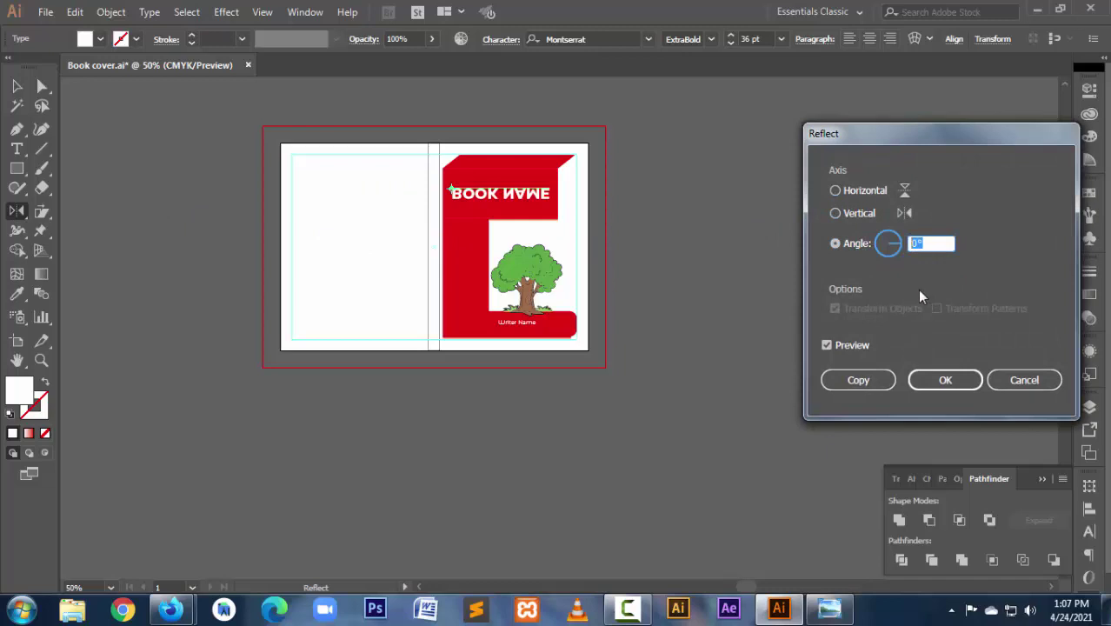
text(45)
key(Tab)
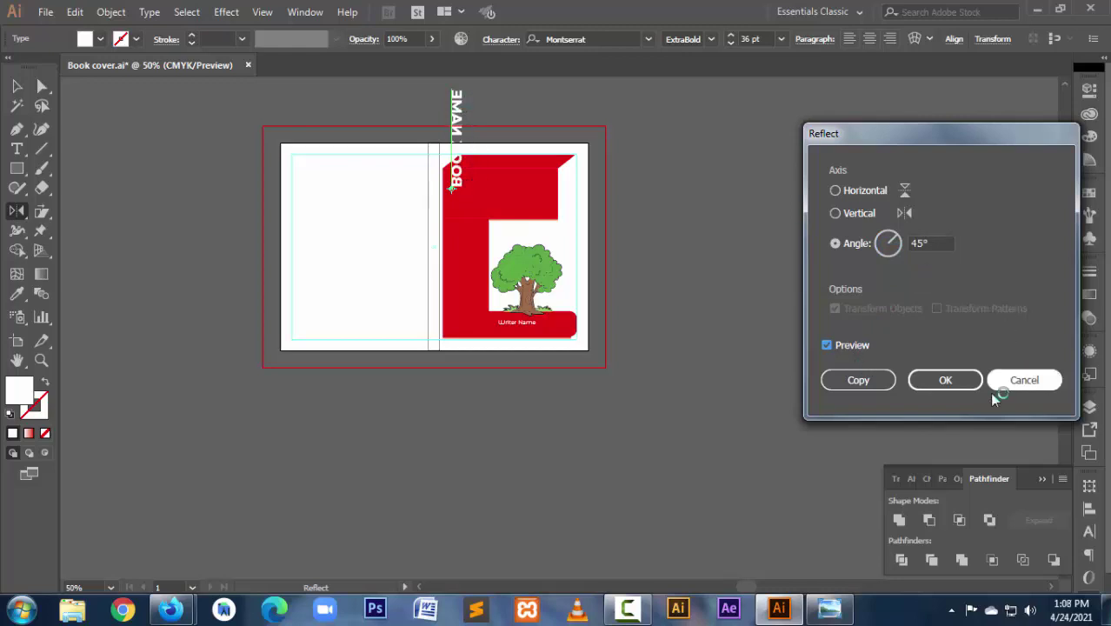
click(1024, 383)
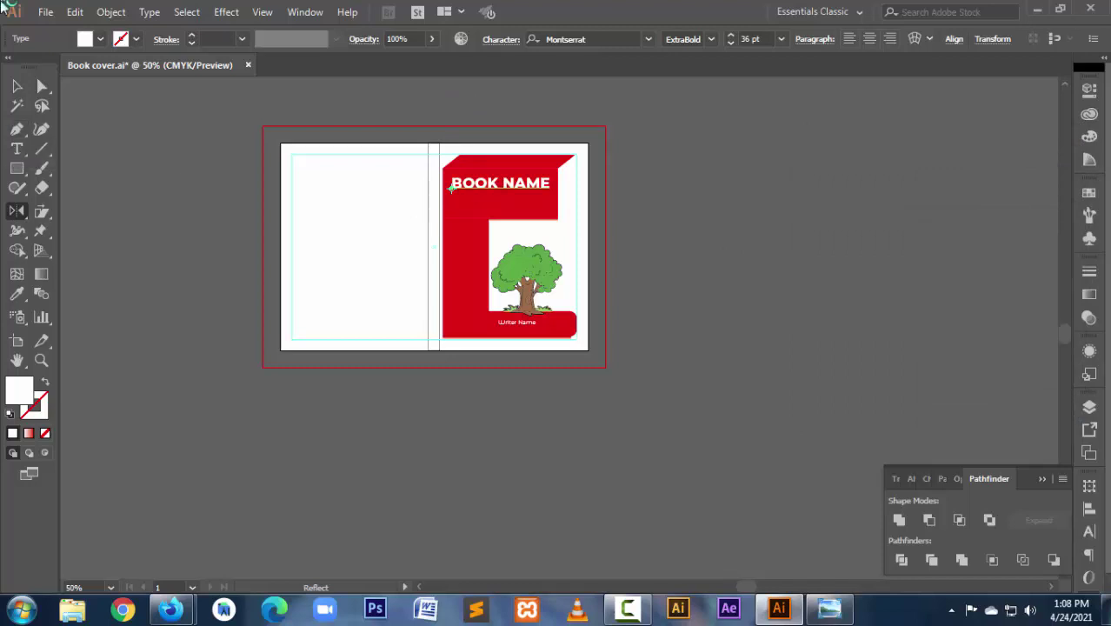
click(17, 86)
Step: Rotate the BOOK NAME title 90° onto the spine and give it a black outline
click(500, 182)
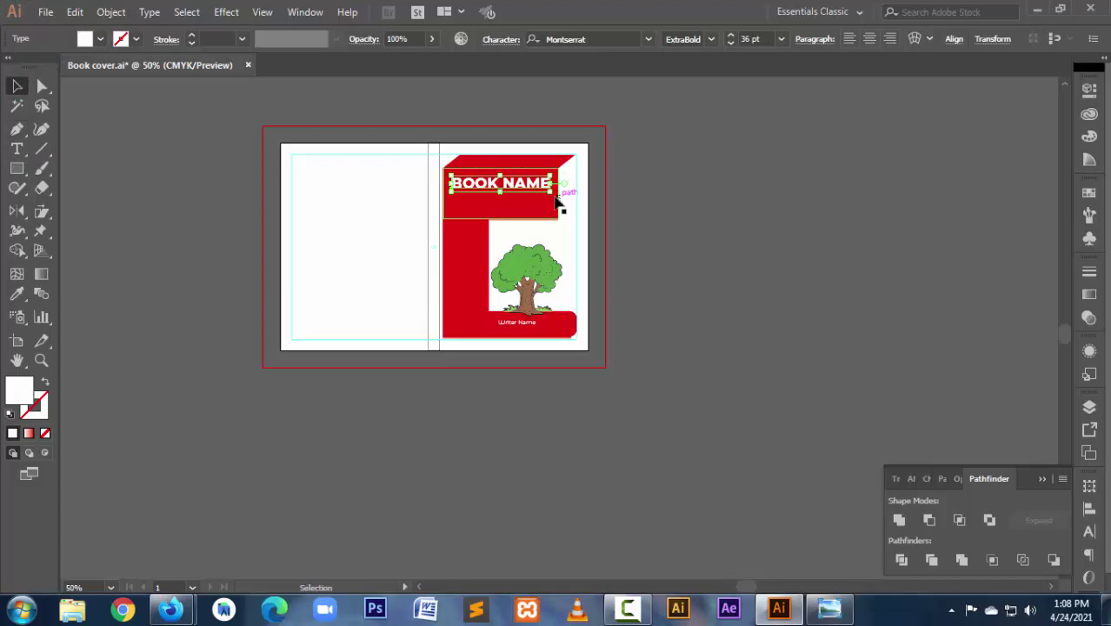
drag(540, 197, 522, 146)
click(15, 86)
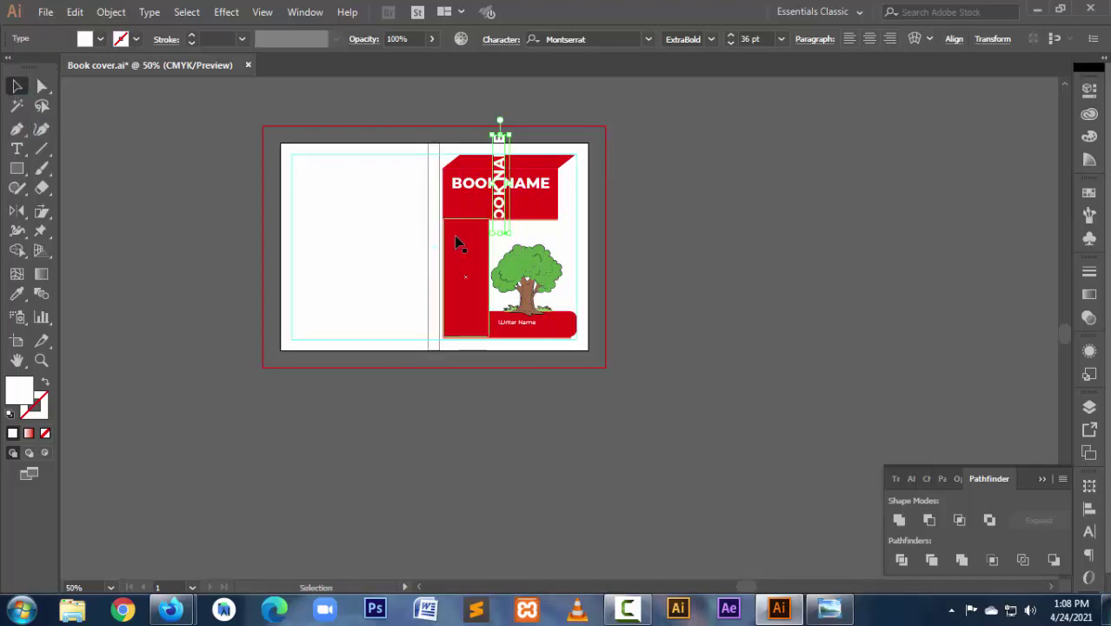
mouse_move(489, 214)
mouse_down()
mouse_move(442, 233)
mouse_move(437, 263)
mouse_up()
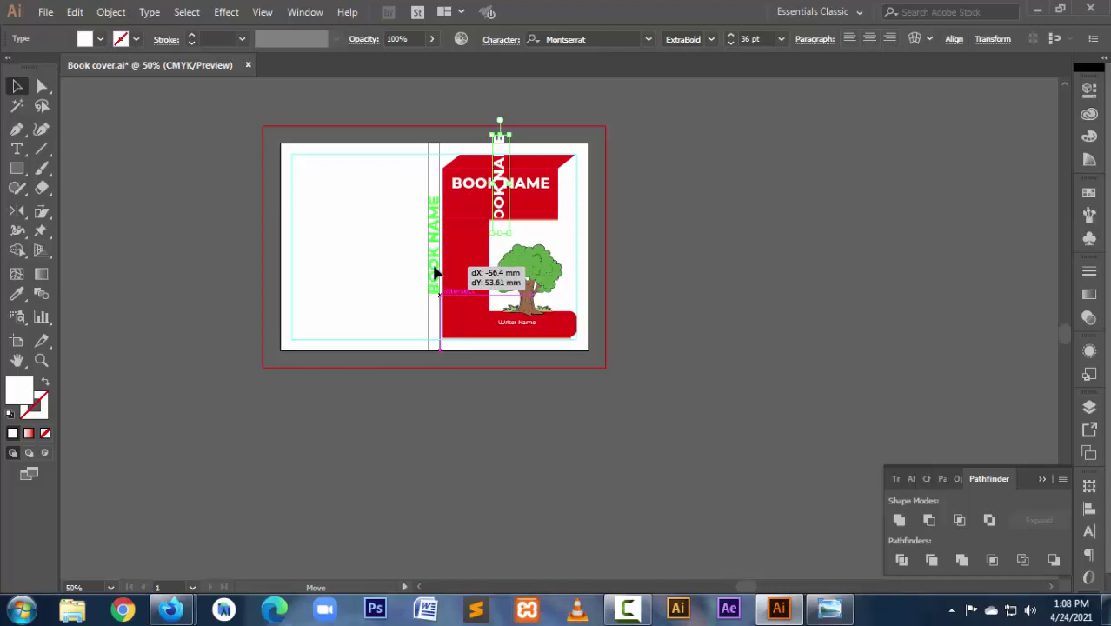
drag(437, 265, 437, 266)
drag(472, 298, 491, 342)
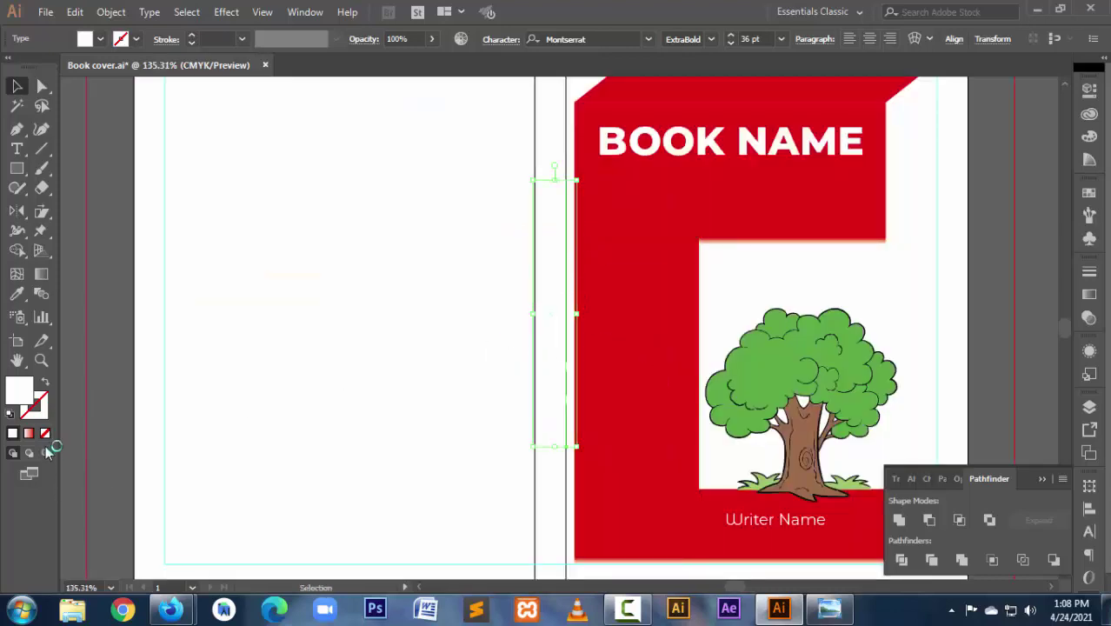
click(12, 416)
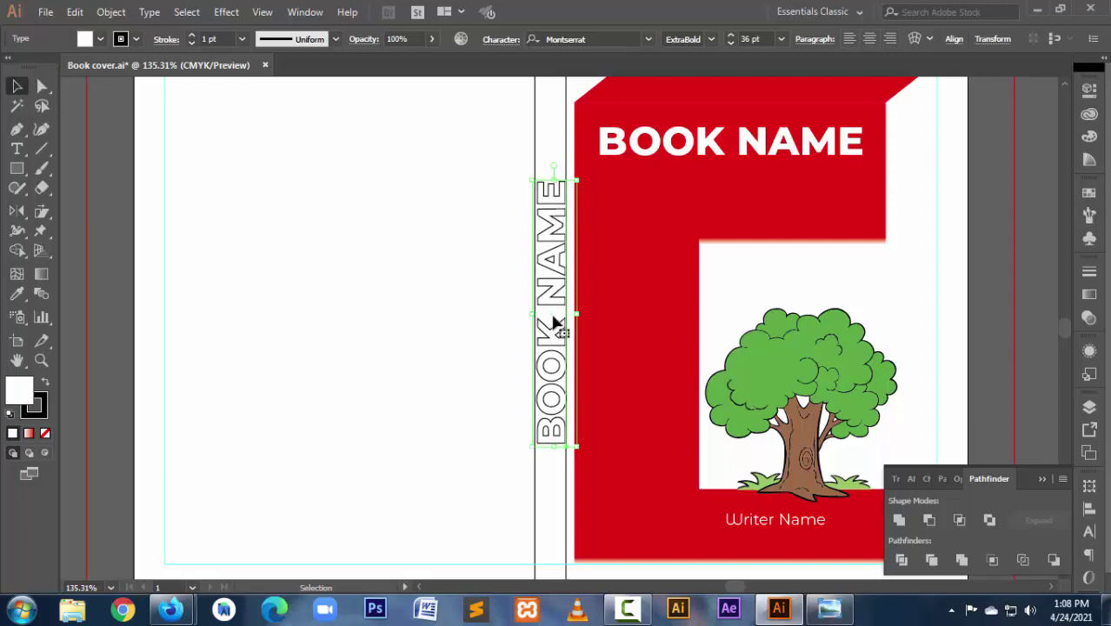
Step: Set the spine title's font size to 24 pt and shift it slightly left
click(753, 39)
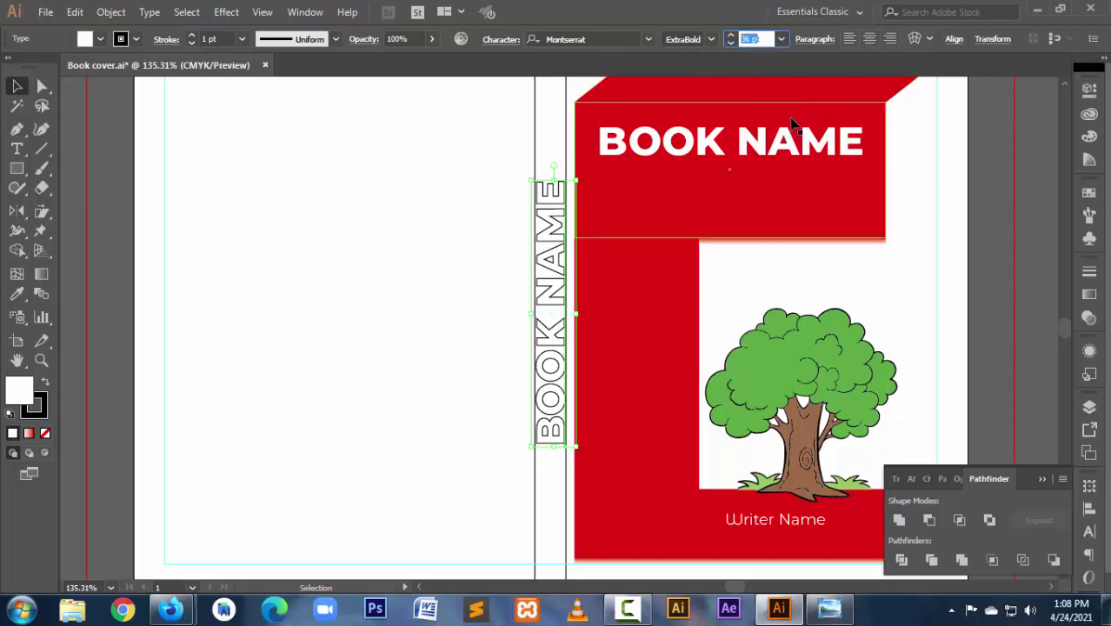
text(24)
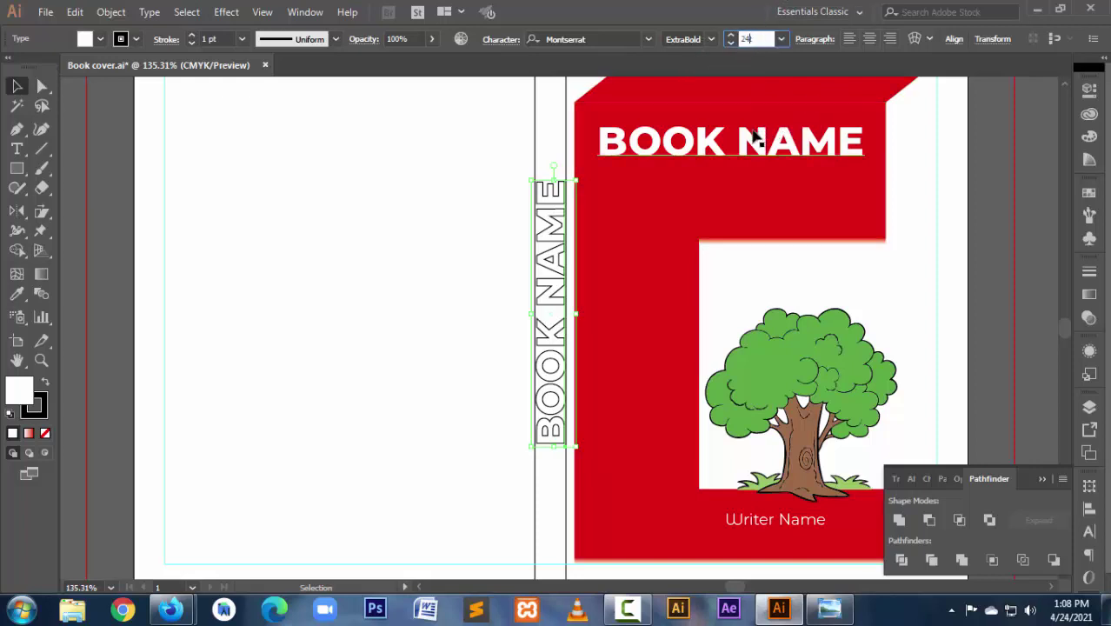
key(Return)
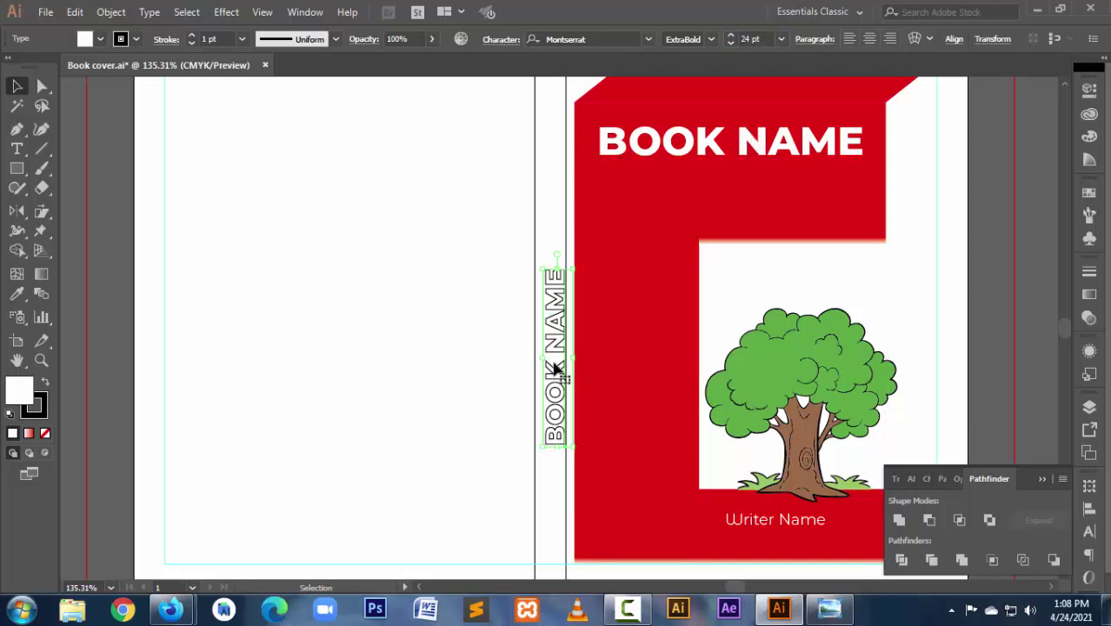
drag(551, 348, 545, 349)
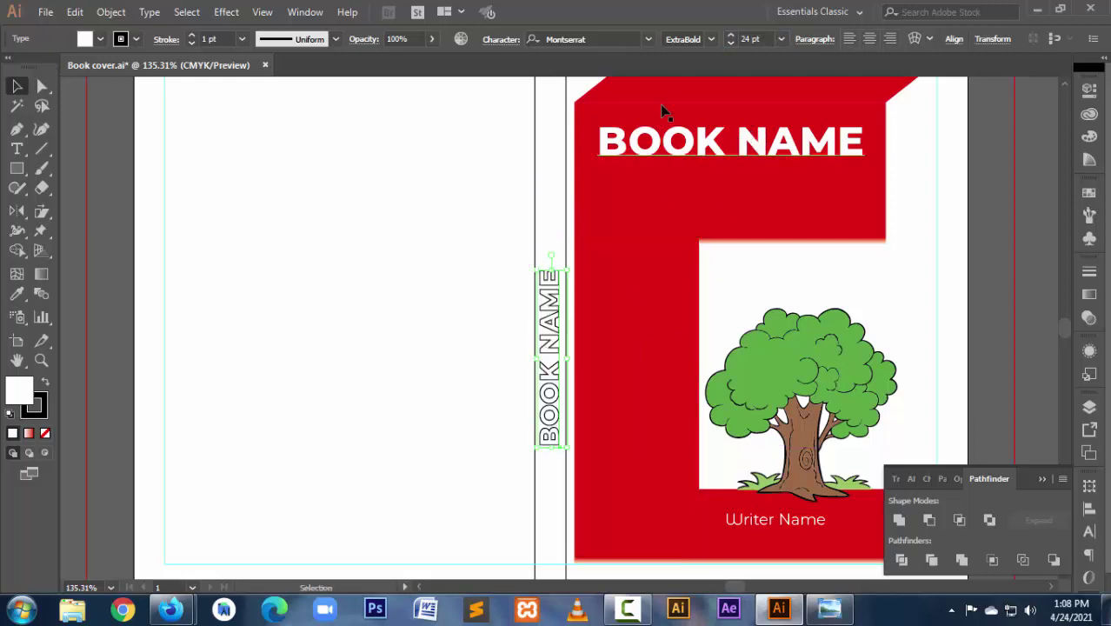
Step: Change the spine title's font to Blackoak Std
click(633, 40)
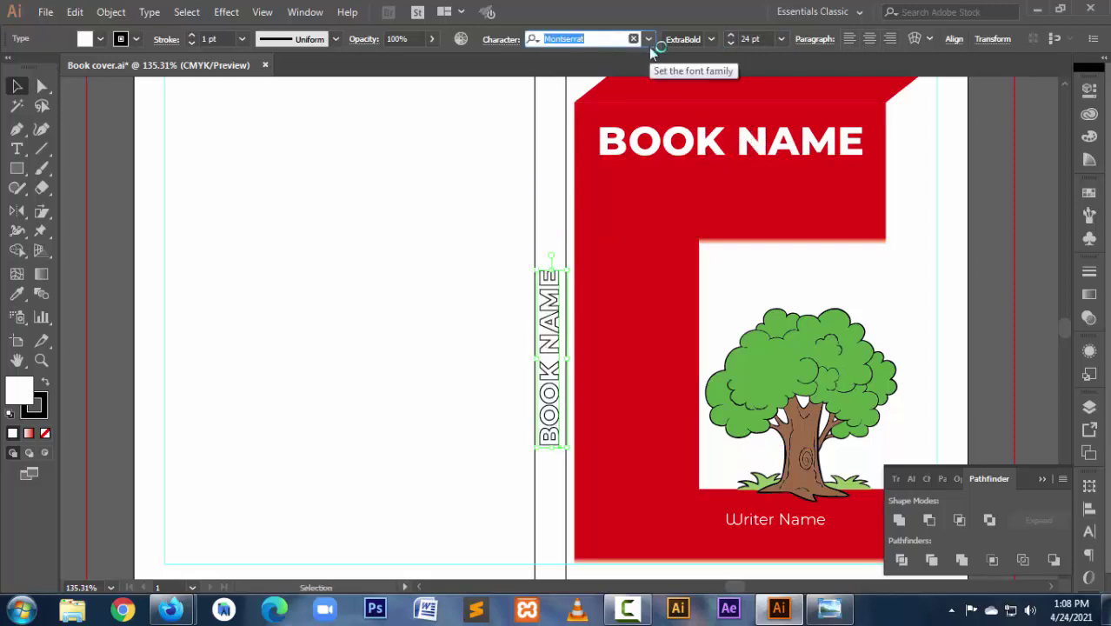
text(st)
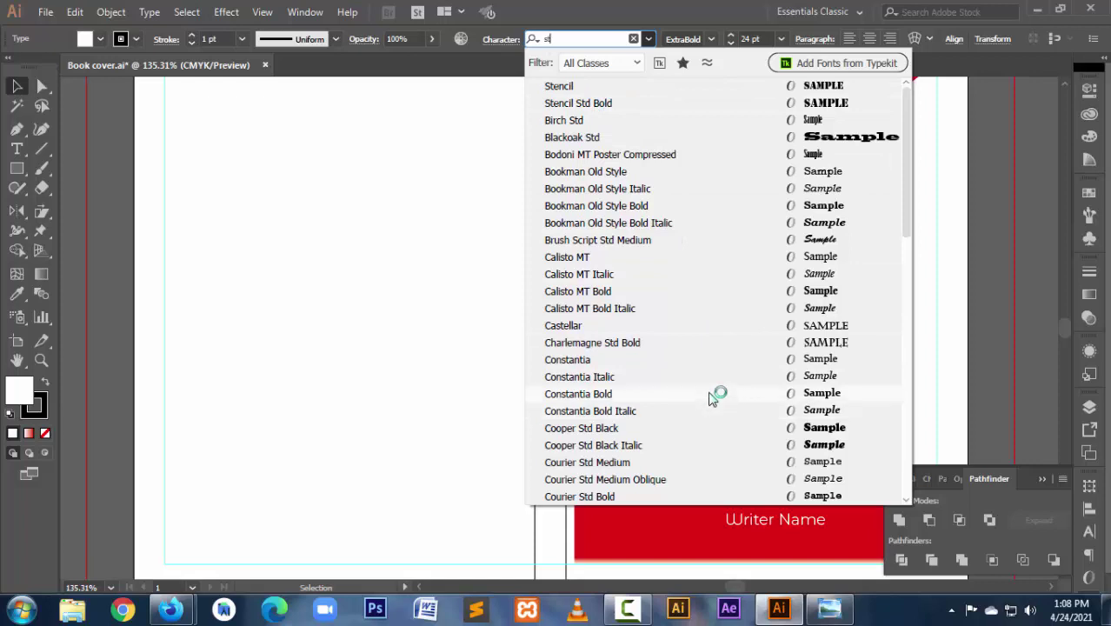
scroll(713, 398, down, 3)
scroll(713, 398, down, 3)
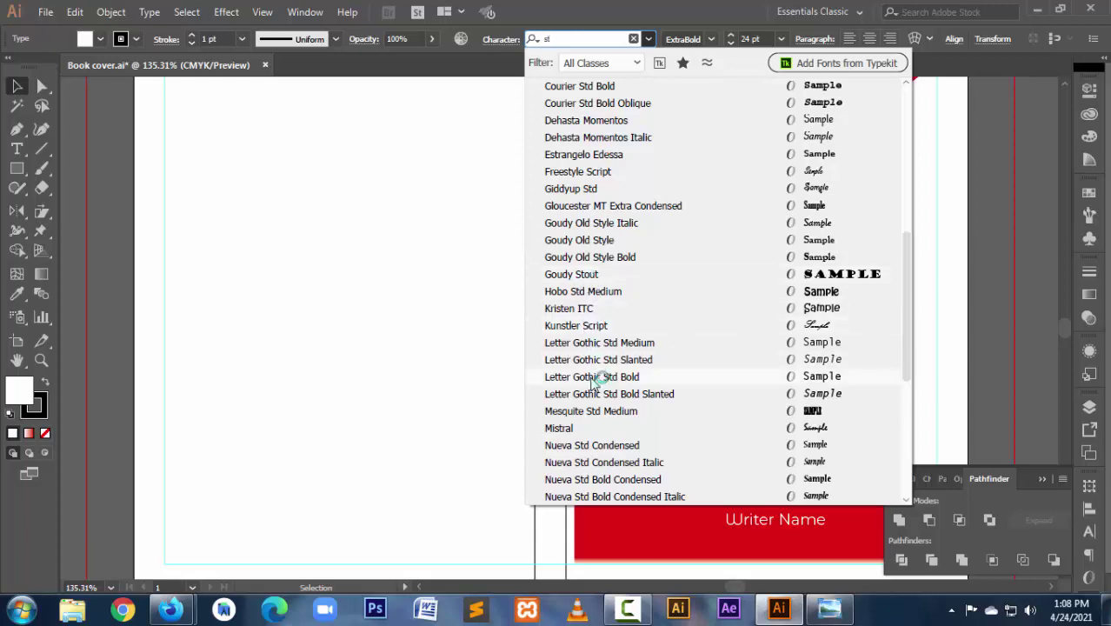
scroll(596, 382, down, 1)
scroll(592, 382, down, 4)
scroll(593, 383, down, 1)
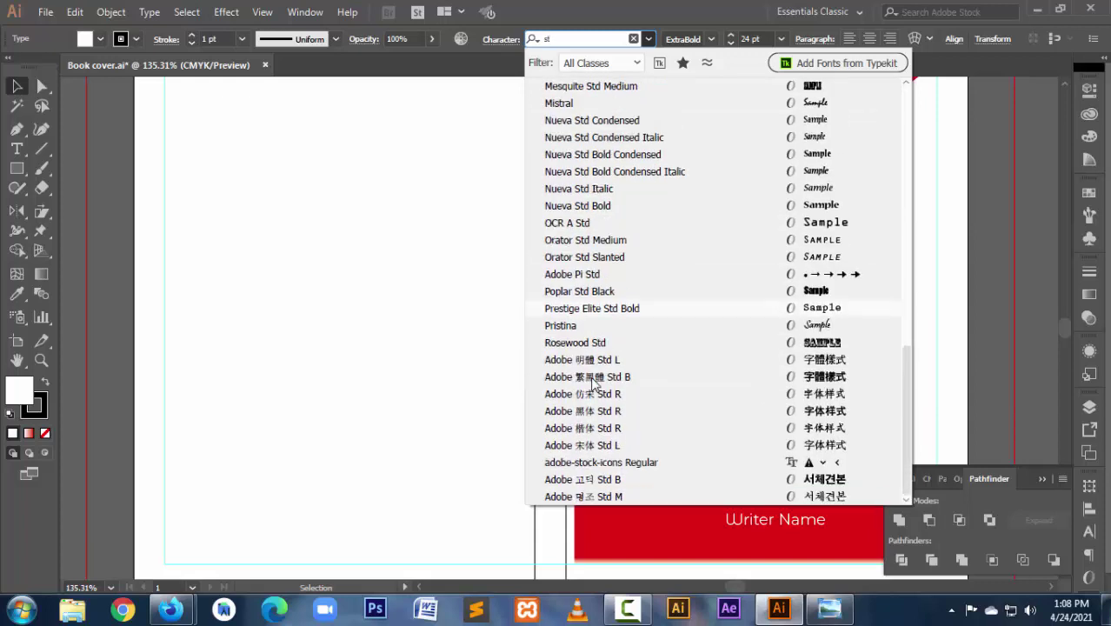
scroll(595, 383, up, 4)
scroll(604, 381, up, 3)
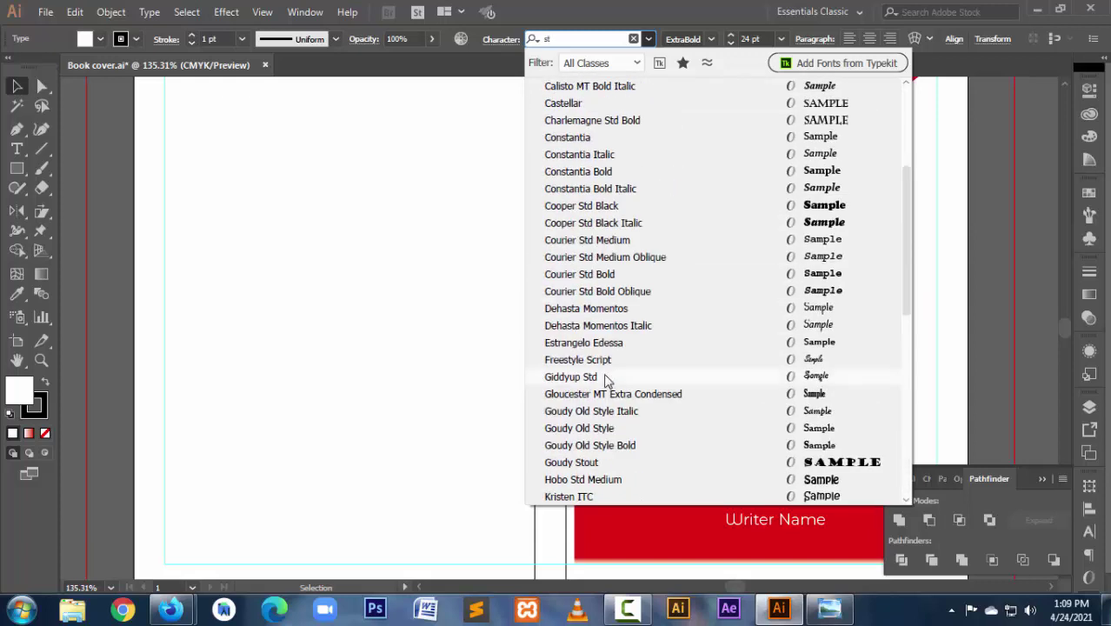
scroll(608, 379, up, 3)
scroll(617, 372, up, 1)
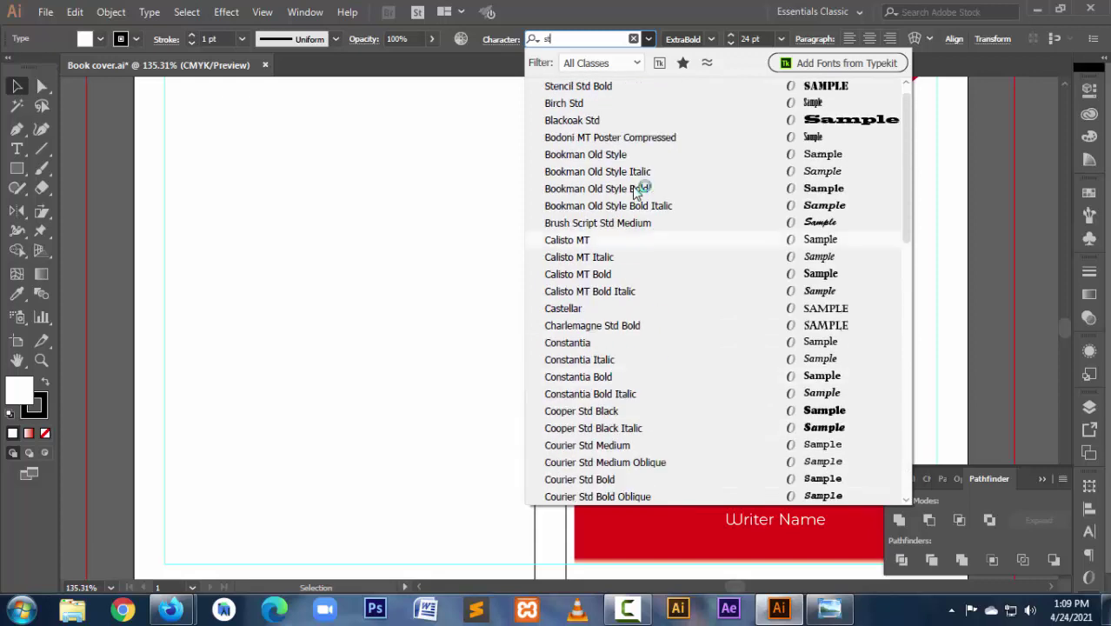
click(580, 121)
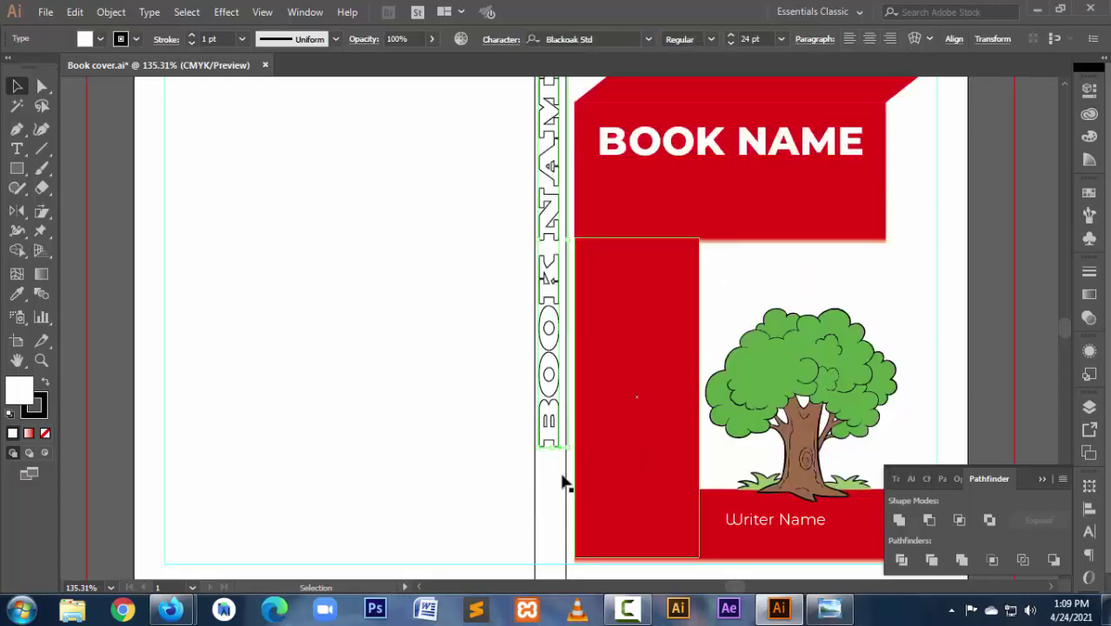
Step: Zoom out and nudge the spine title down until centred lengthwise on the spine
click(468, 433)
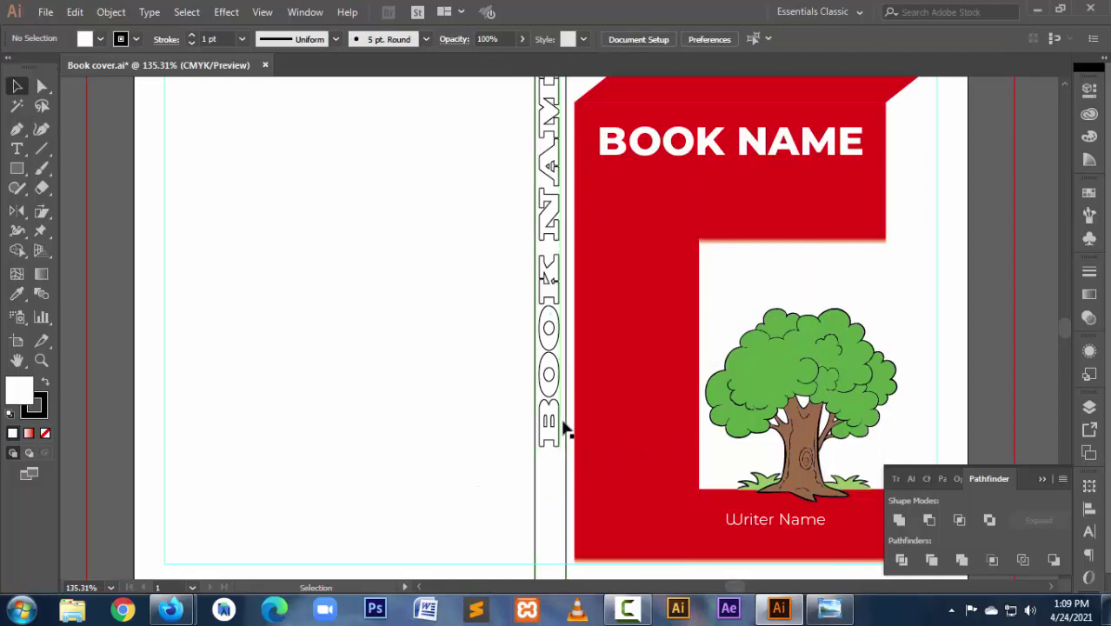
ctrl+alt+click(608, 404)
ctrl+alt+click(609, 404)
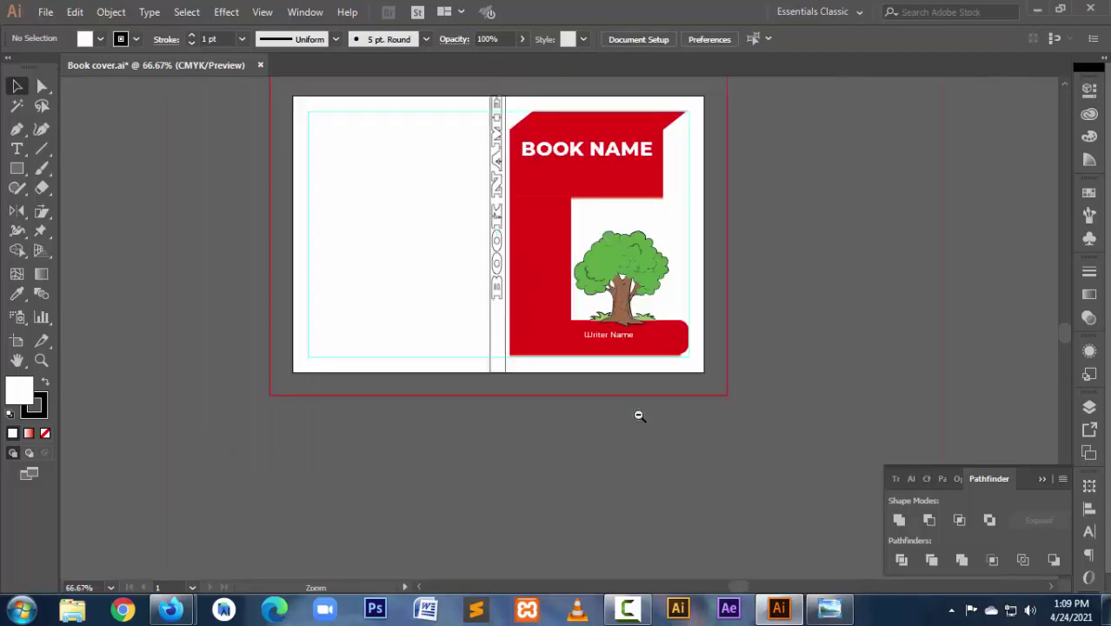
click(497, 272)
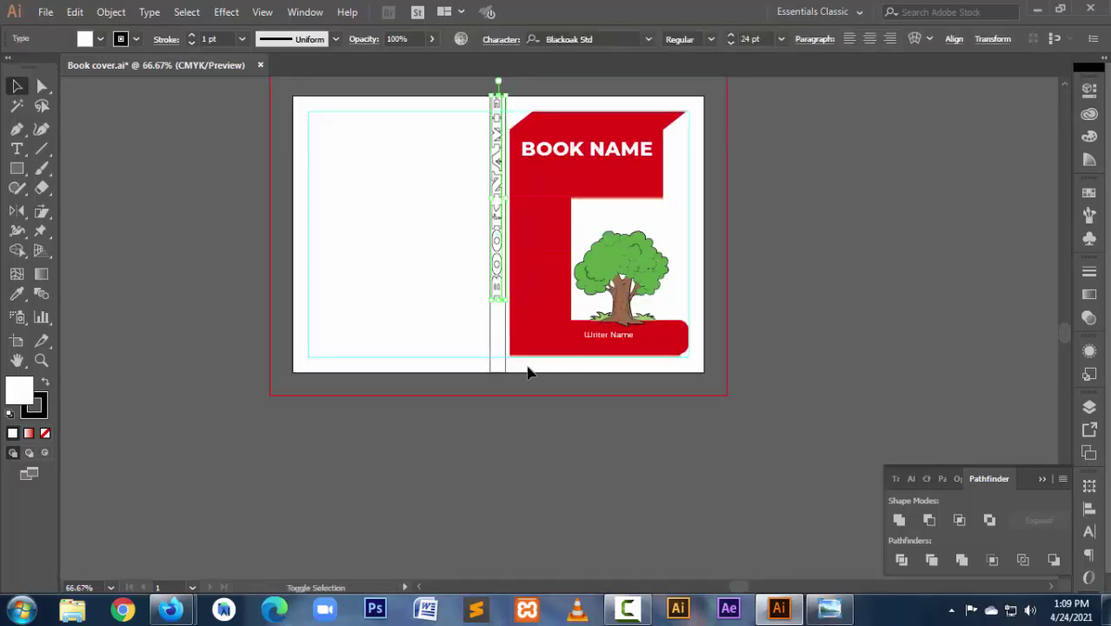
key(Down)
key(Down)
key(Down)
key(Down)
key(Down)
key(Down)
key(Down)
key(Down)
key(Down)
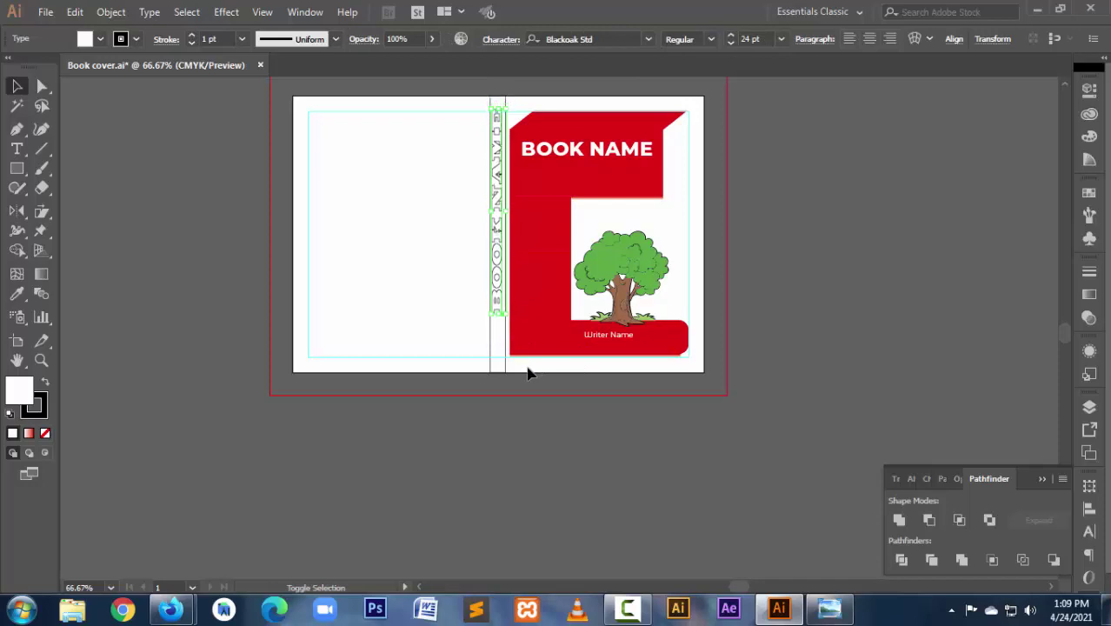
key(Down)
key(Down)
key(Down)
key(Down)
key(Down)
key(Down)
key(Down)
key(Down)
key(Down)
key(Down)
key(Down)
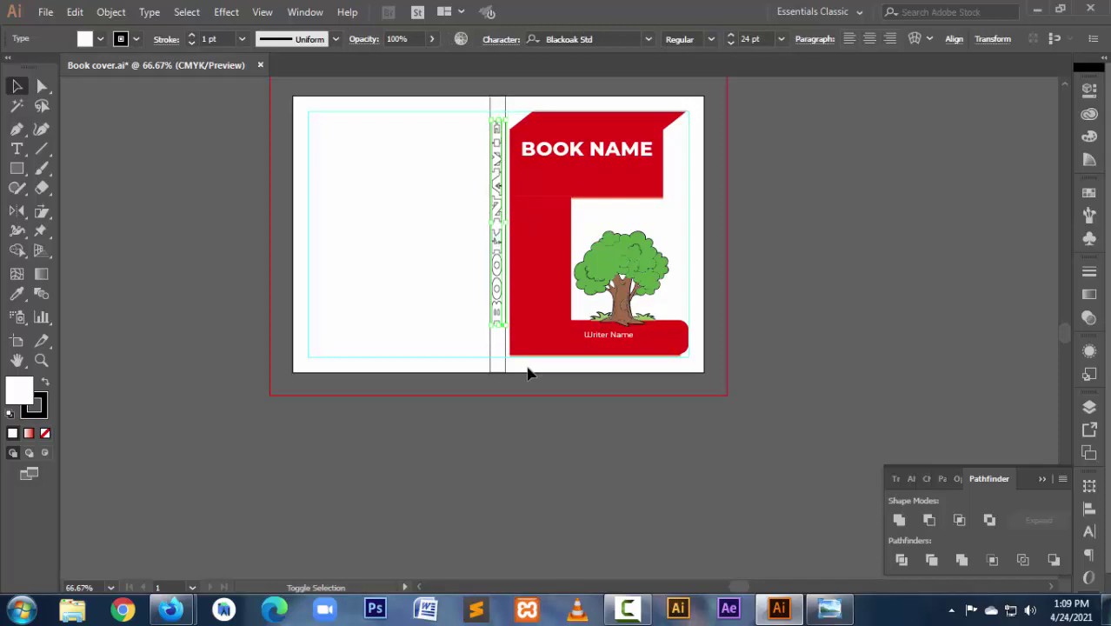
key(Down)
key(Down)
key(Down)
key(Down)
key(Down)
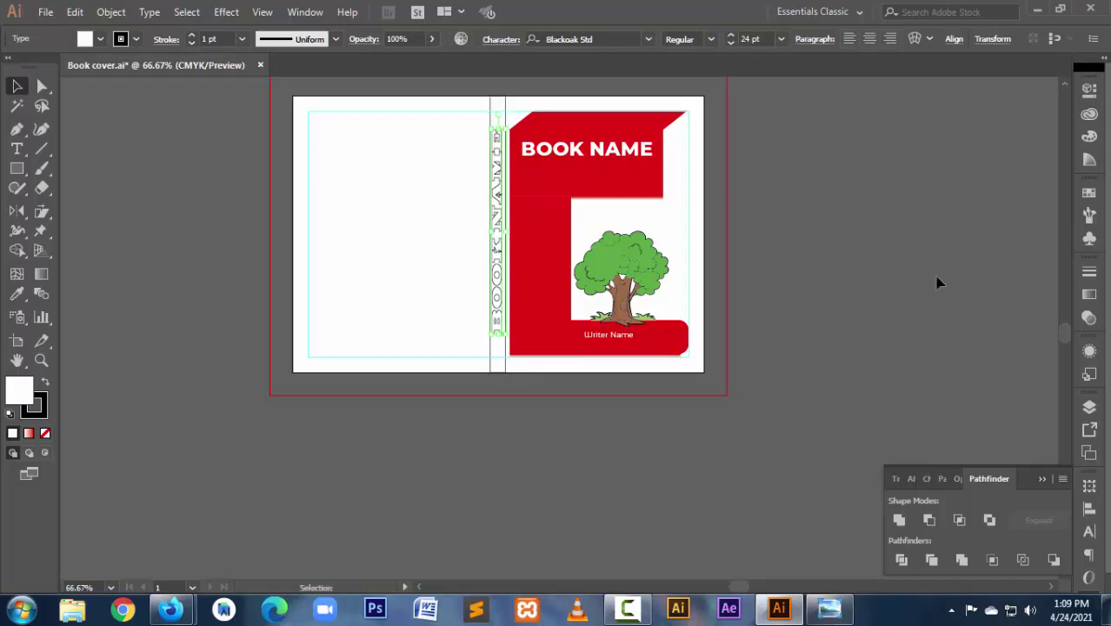
click(937, 281)
Step: Copy the front-cover tree onto the back cover and enlarge it across the upper area
click(640, 257)
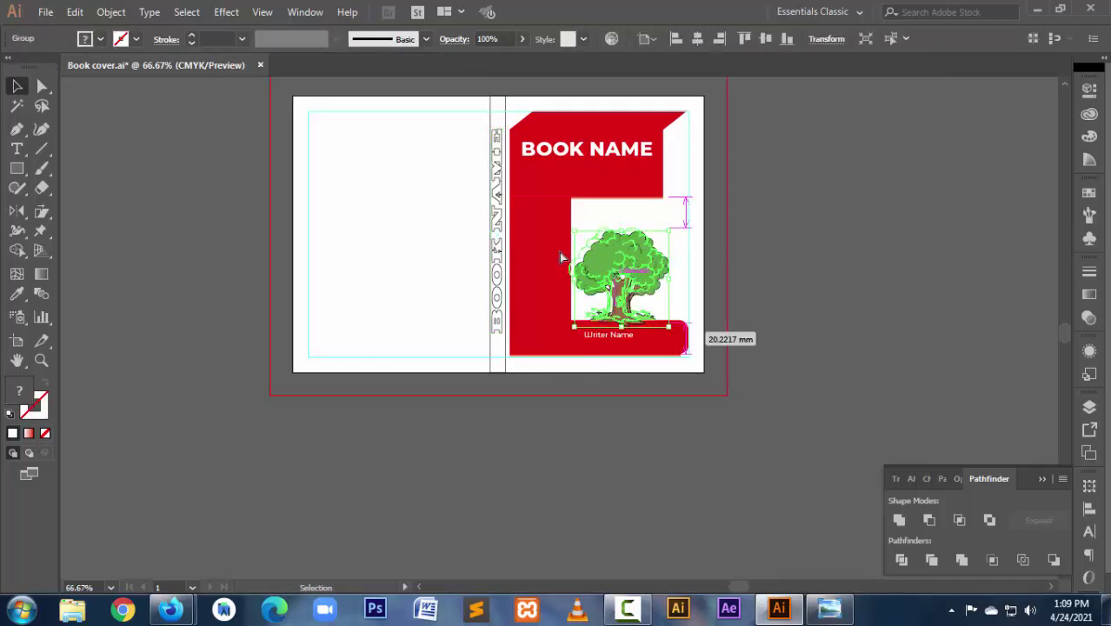
mouse_move(559, 252)
mouse_down()
mouse_move(441, 245)
mouse_move(471, 289)
mouse_up()
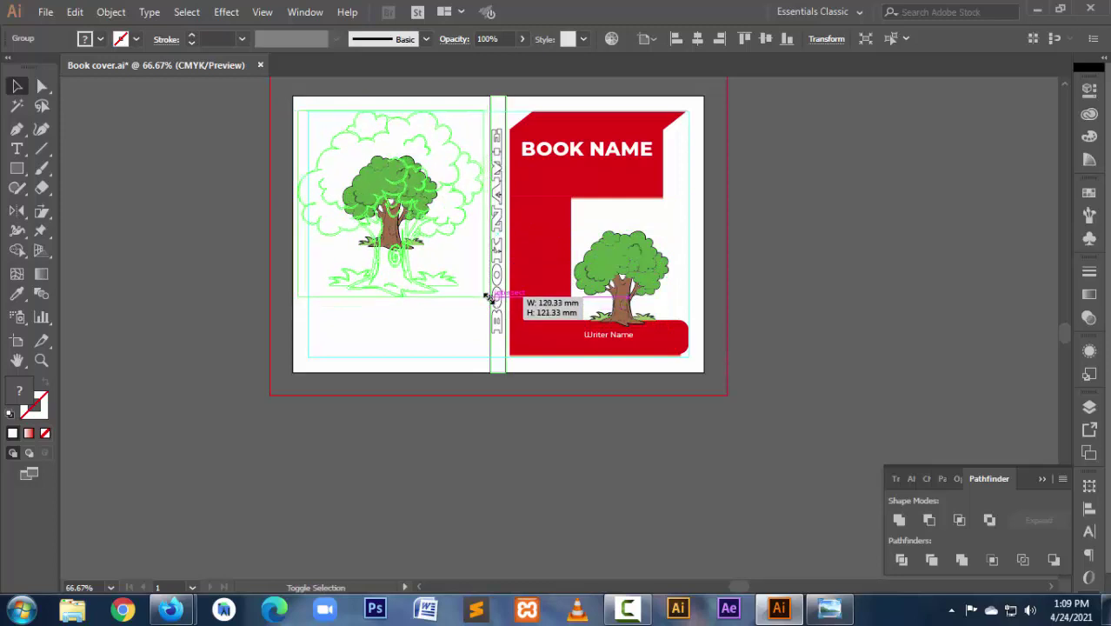
drag(474, 293, 470, 289)
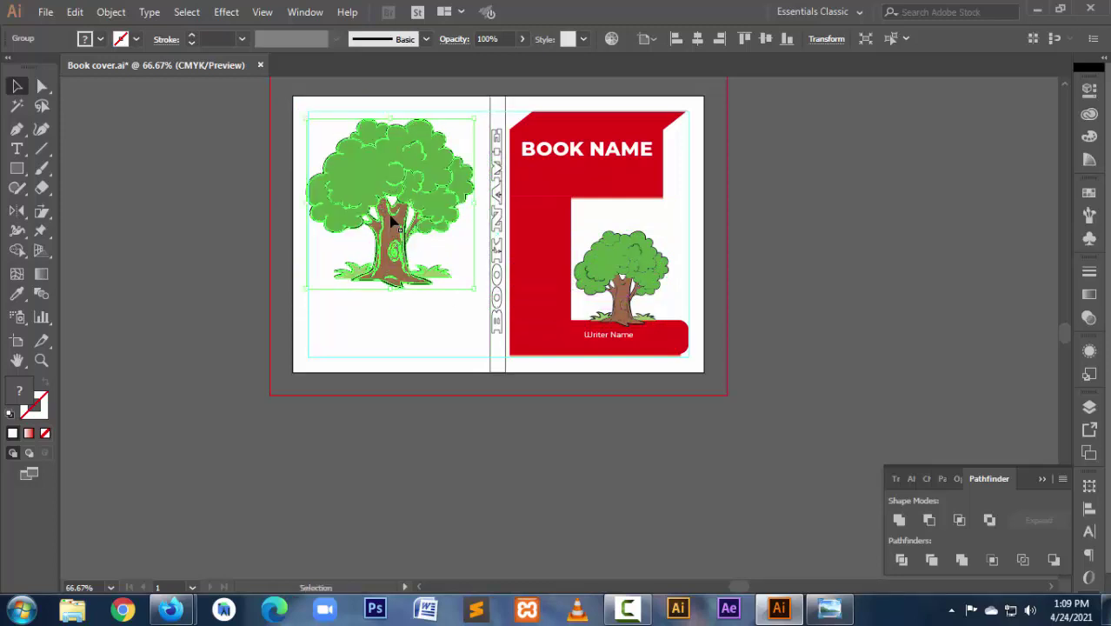
mouse_move(386, 214)
mouse_down()
mouse_move(407, 220)
mouse_move(396, 224)
mouse_up()
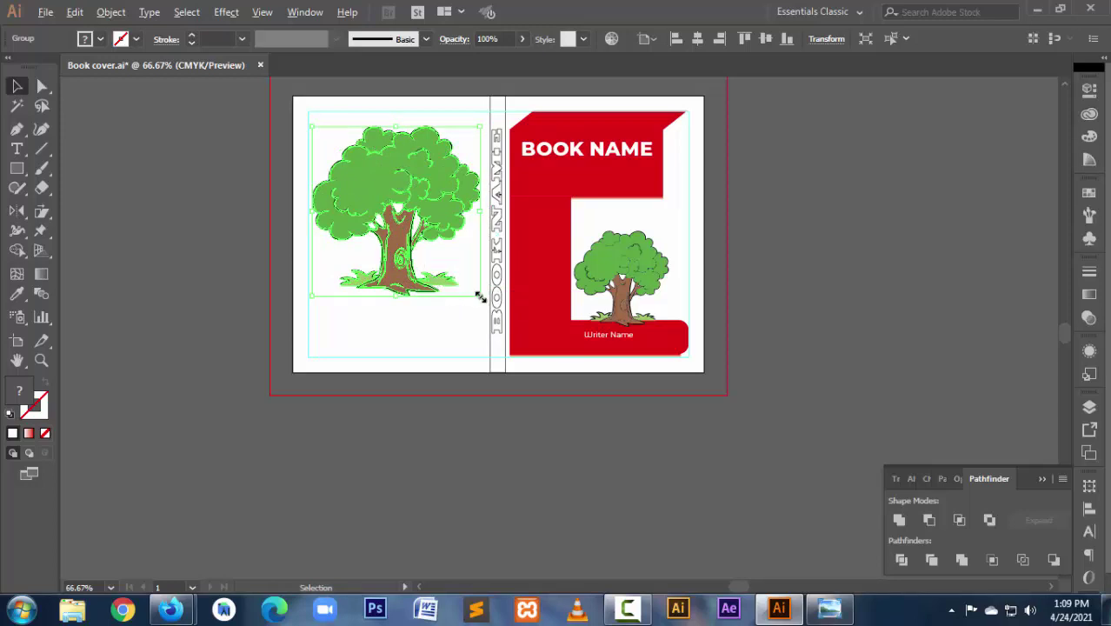
drag(479, 296, 485, 299)
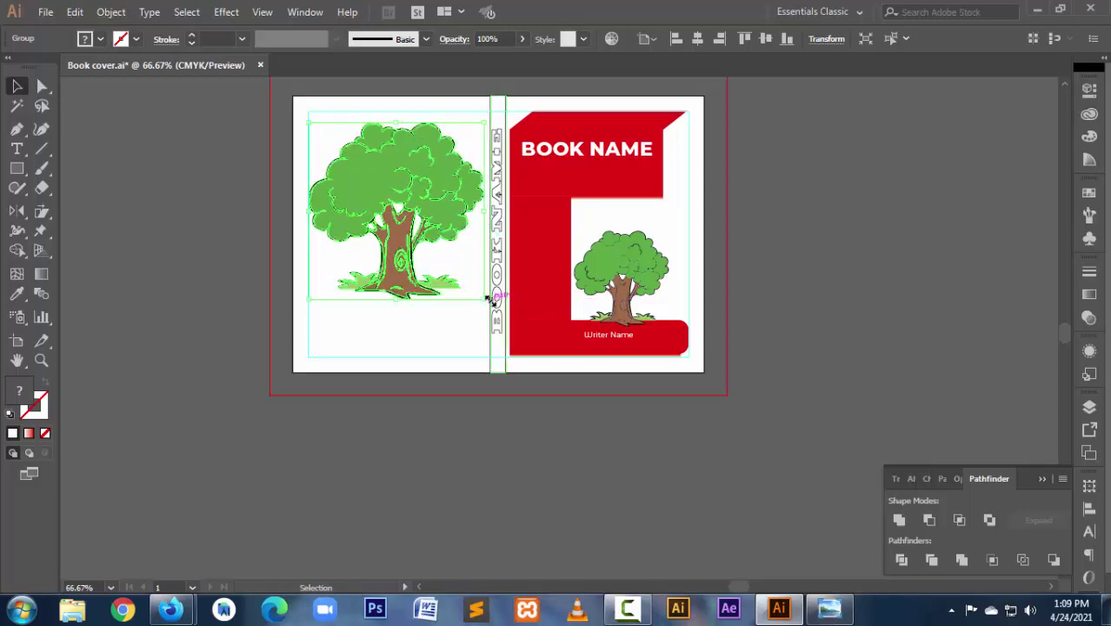
click(445, 343)
click(406, 258)
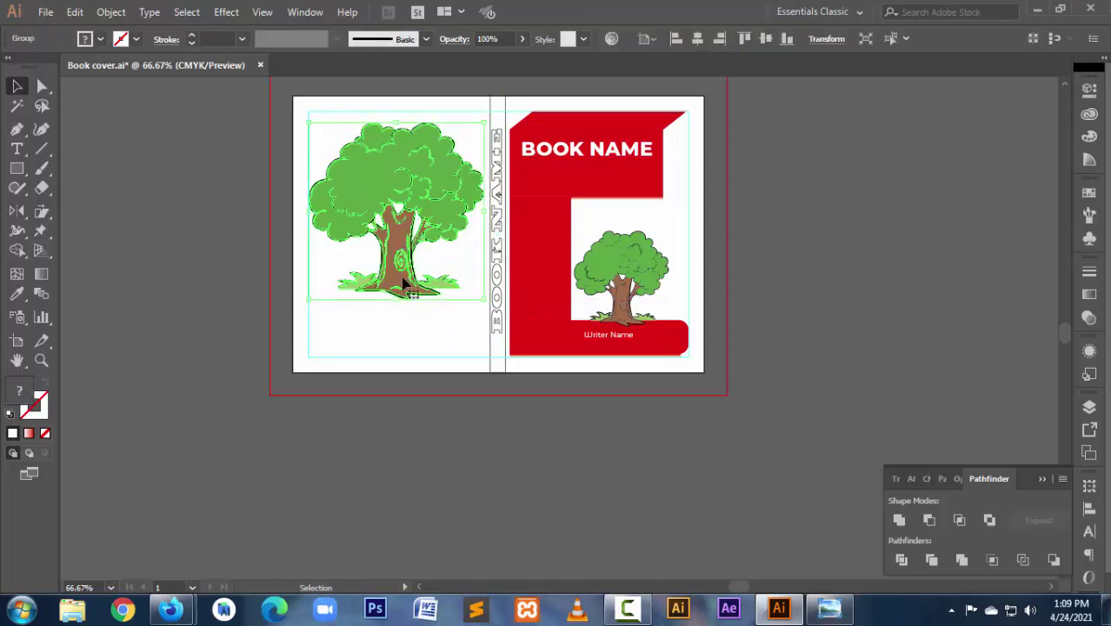
click(399, 337)
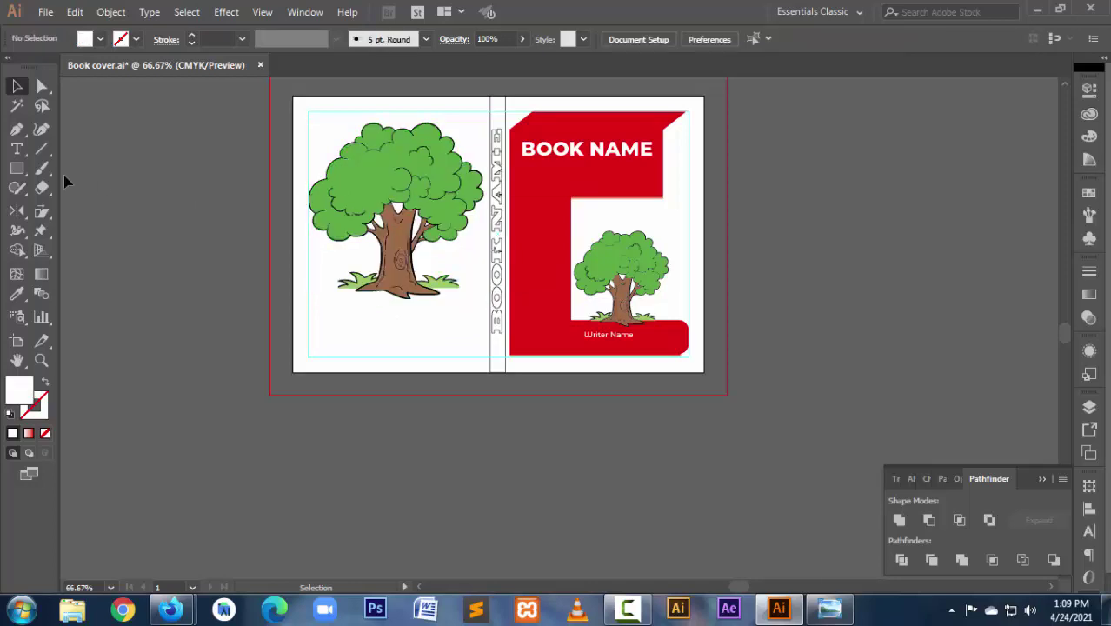
click(16, 148)
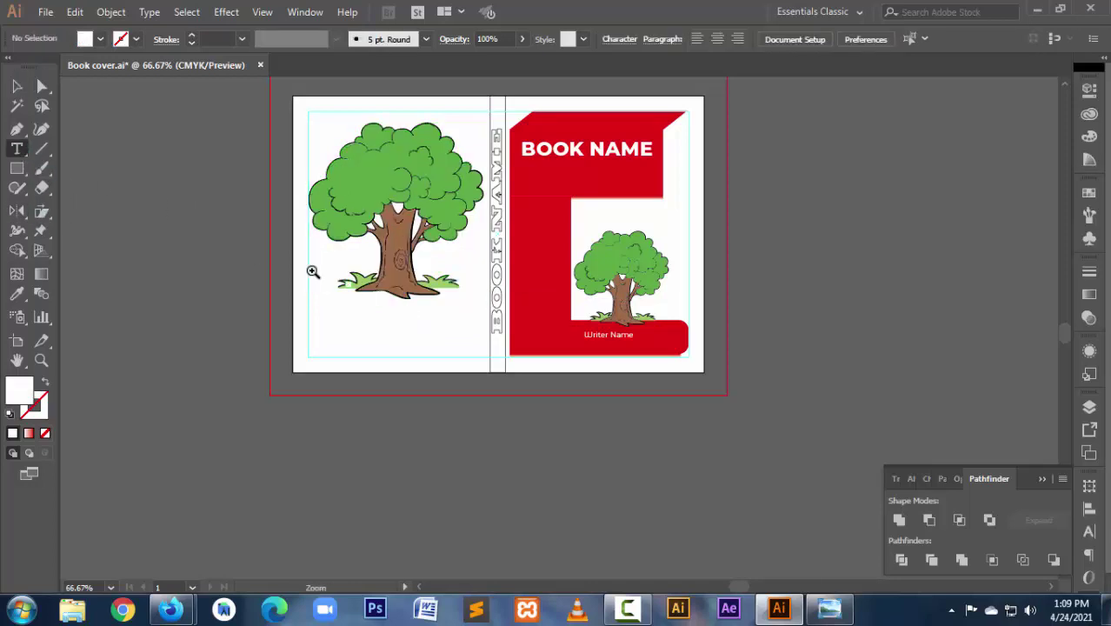
Step: Type the heading 'Book Summary' below the back-cover tree, fixing the misspelling
drag(292, 246, 523, 377)
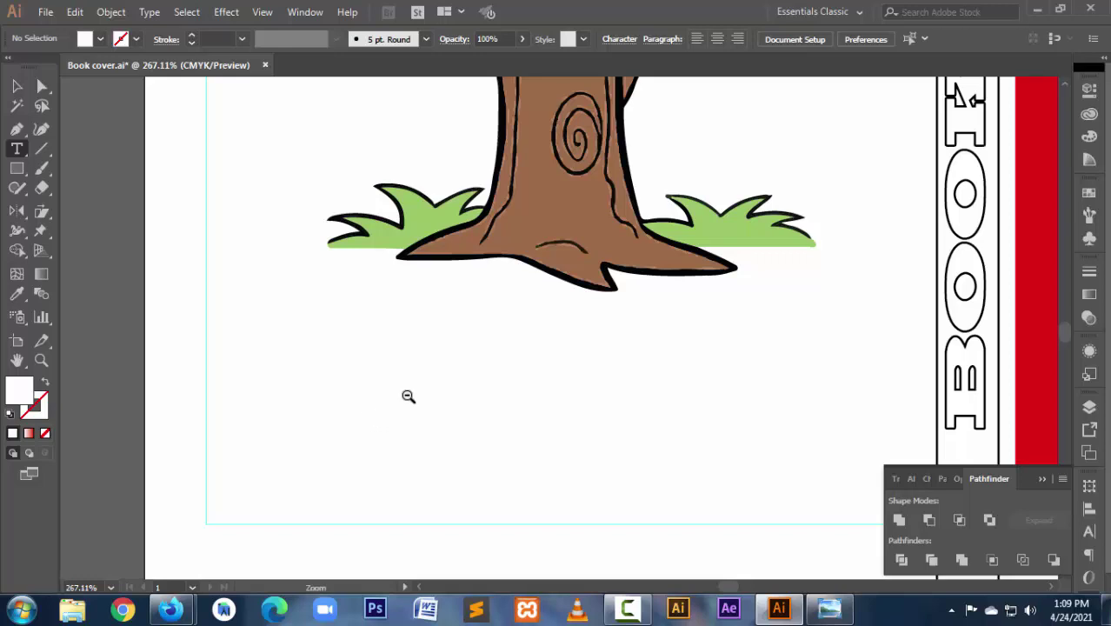
key(ctrl+minus)
key(ctrl+minus)
click(580, 250)
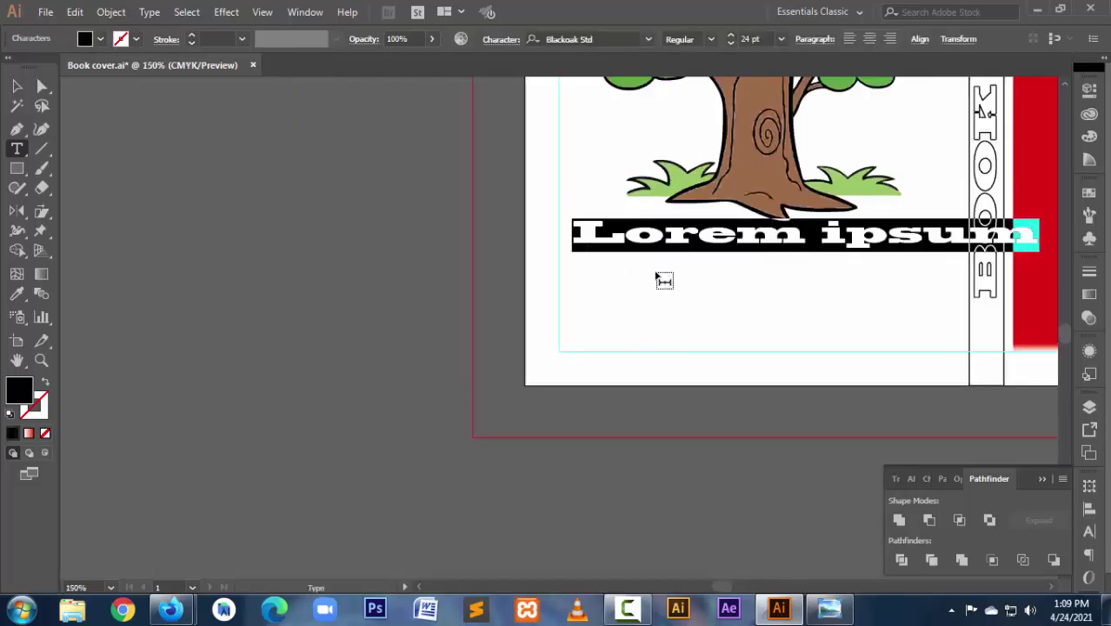
text(Book)
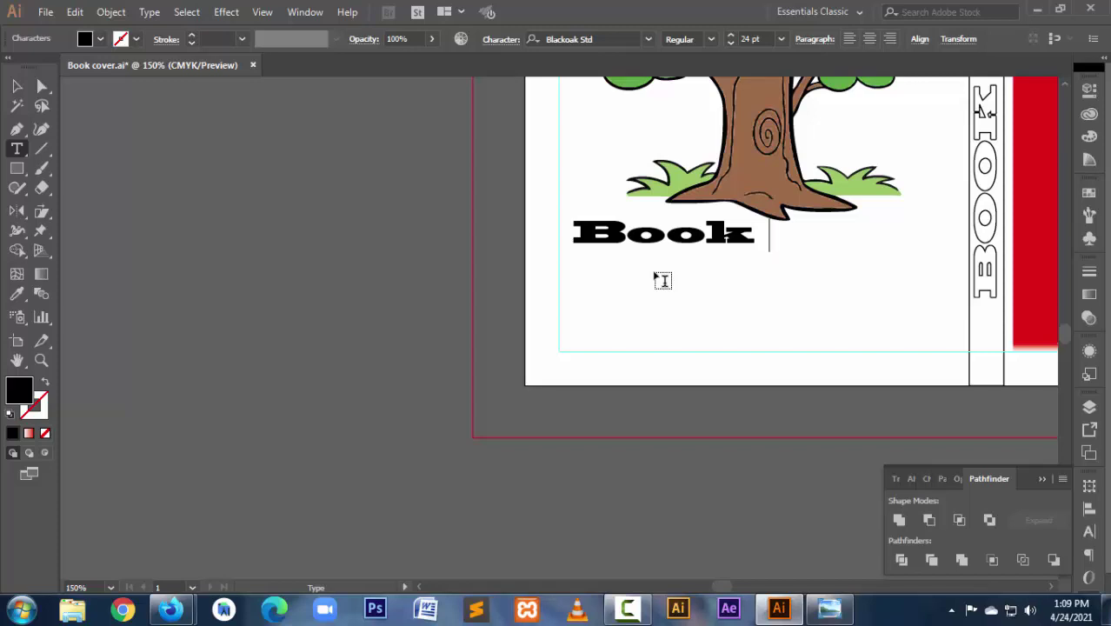
text(Su)
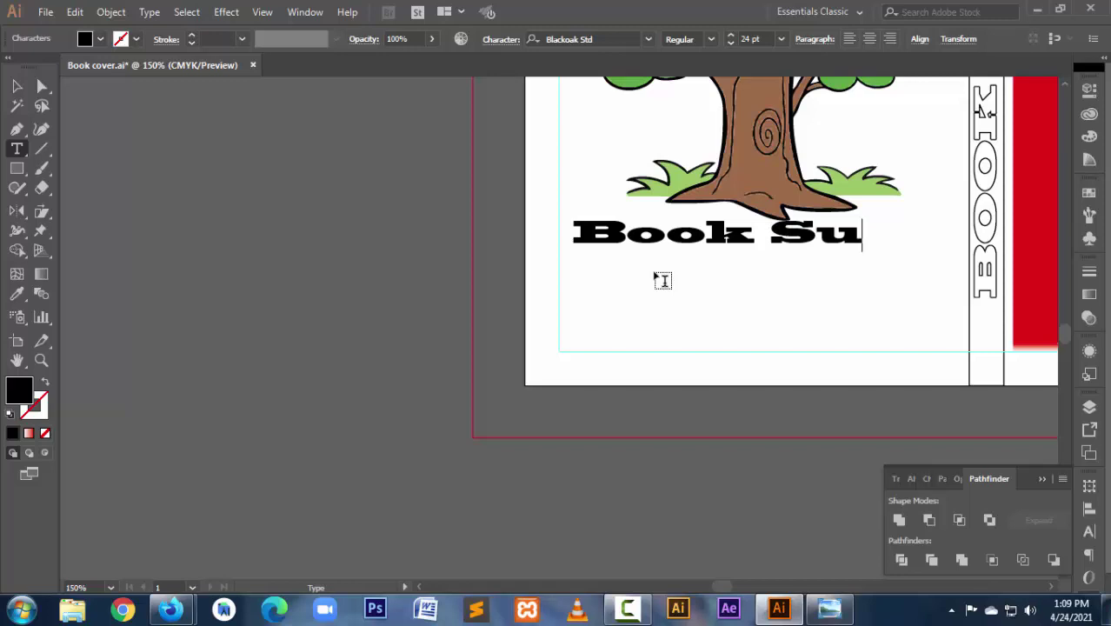
text(mary)
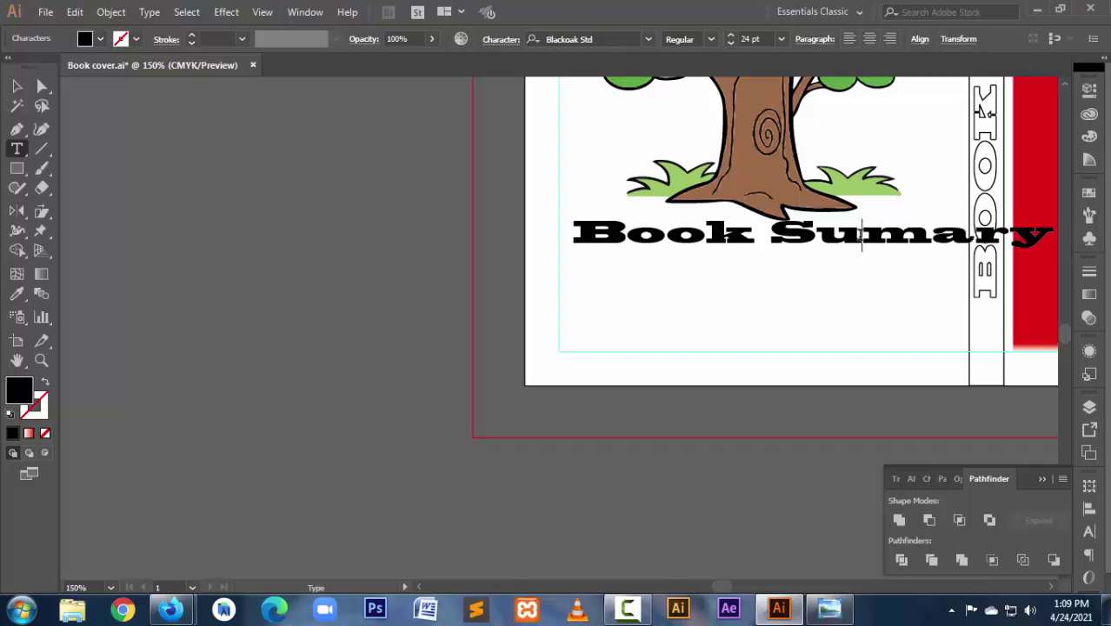
click(860, 233)
text(m)
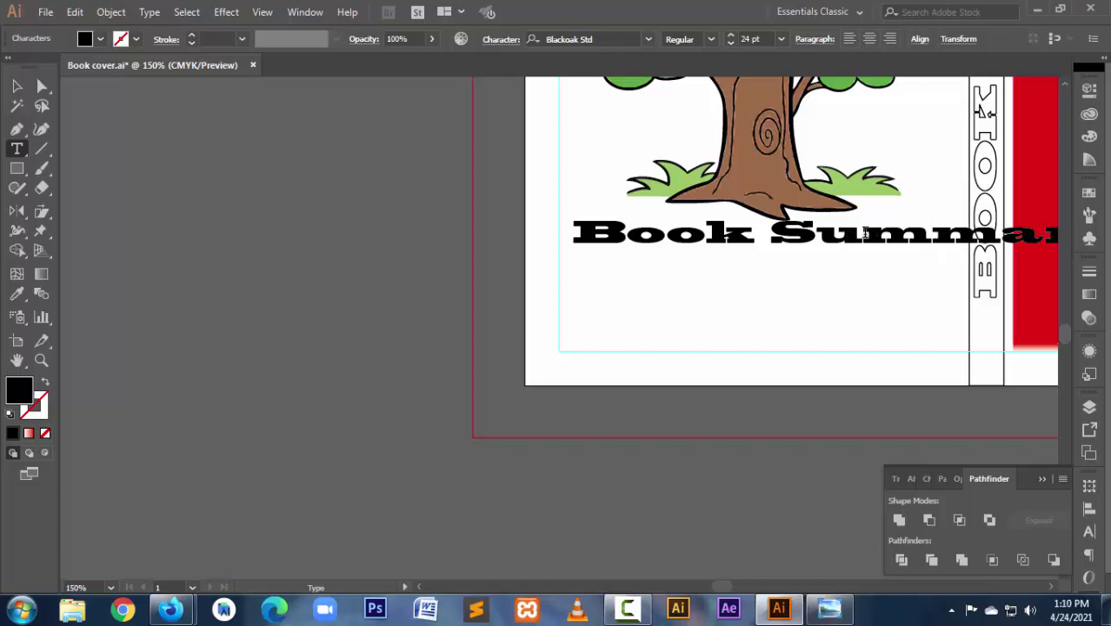
Step: Set the Book Summary heading font to Arial Rounded MT Bold
key(ctrl+a)
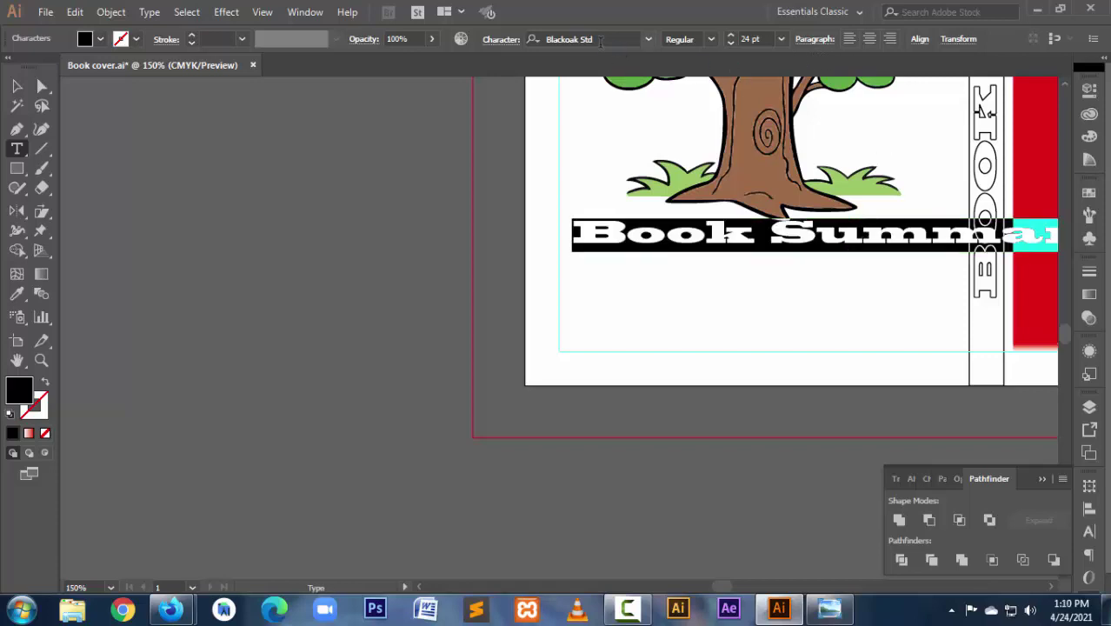
click(600, 39)
click(648, 40)
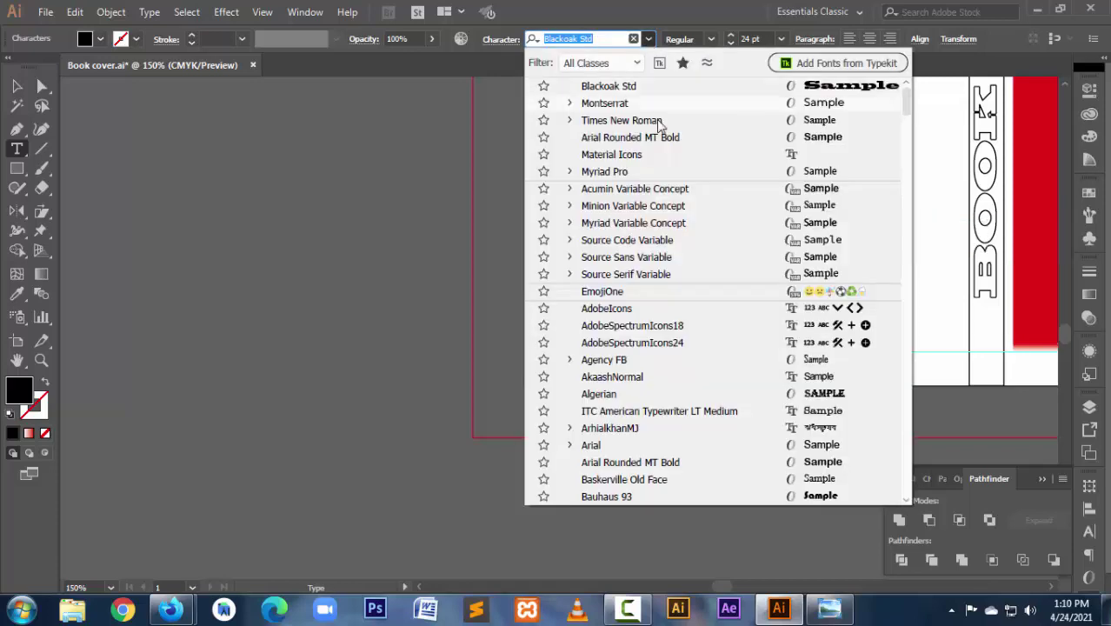
click(663, 141)
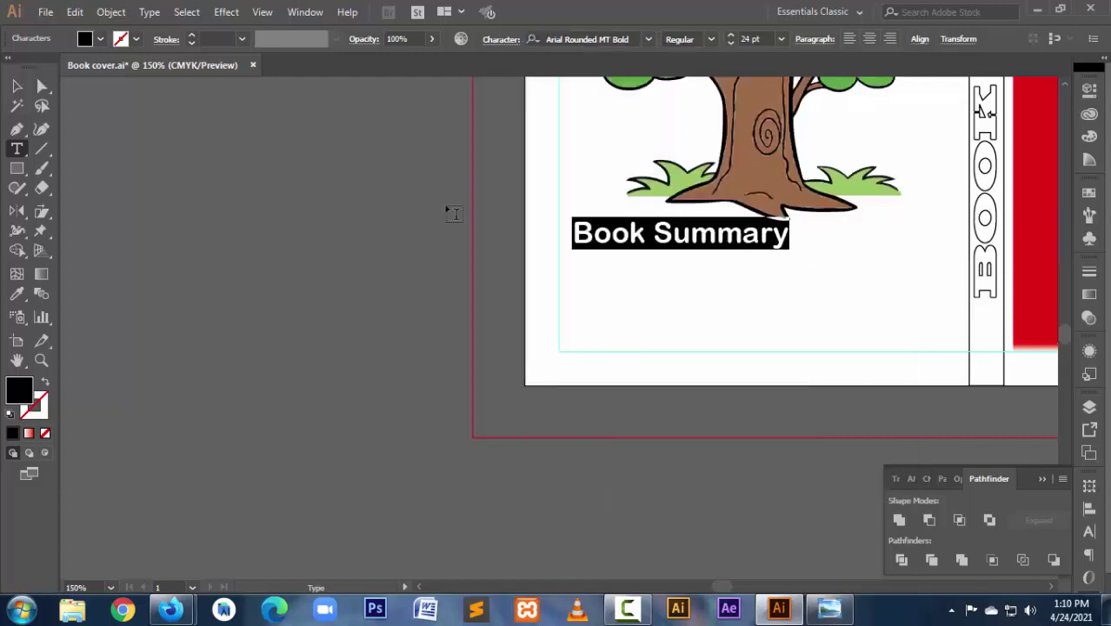
click(15, 88)
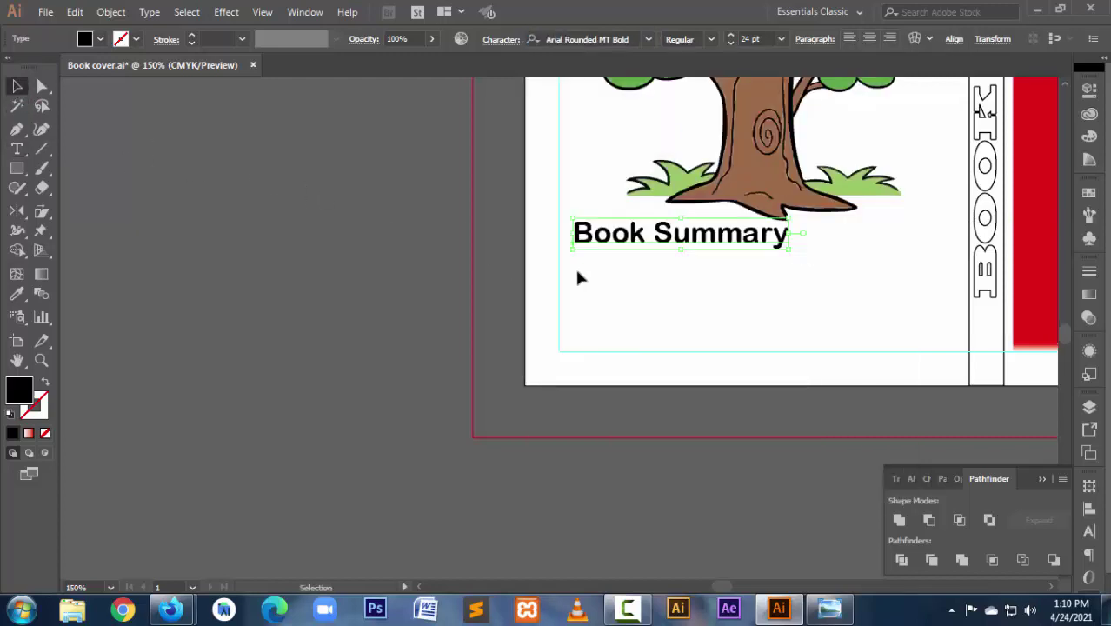
click(803, 258)
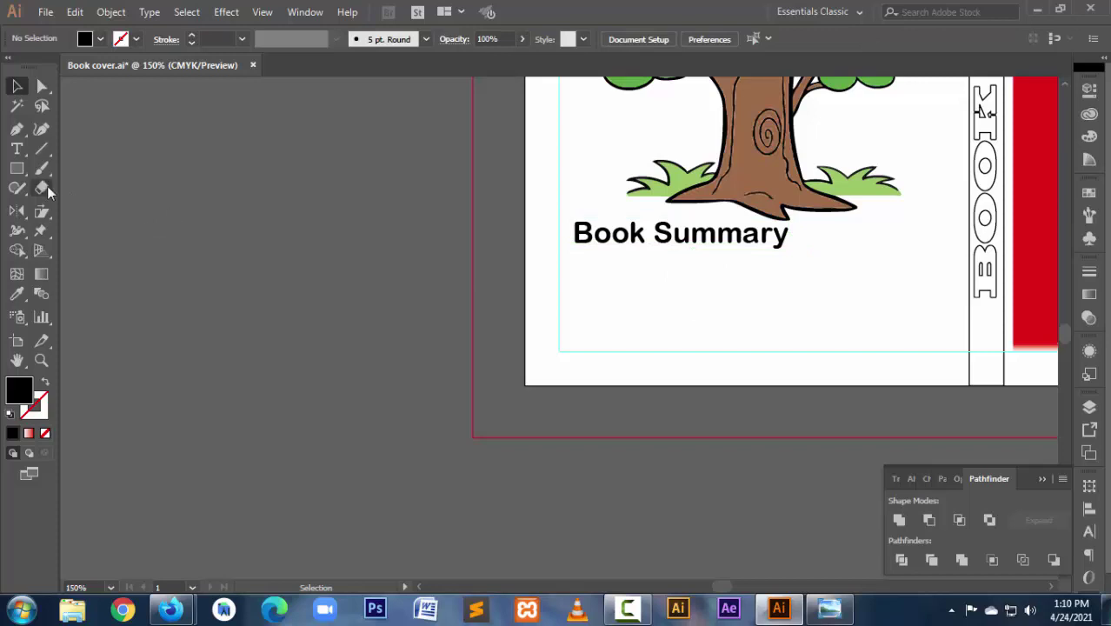
Step: Draw a placeholder-text area below the heading and shrink its text to 14 pt
click(16, 149)
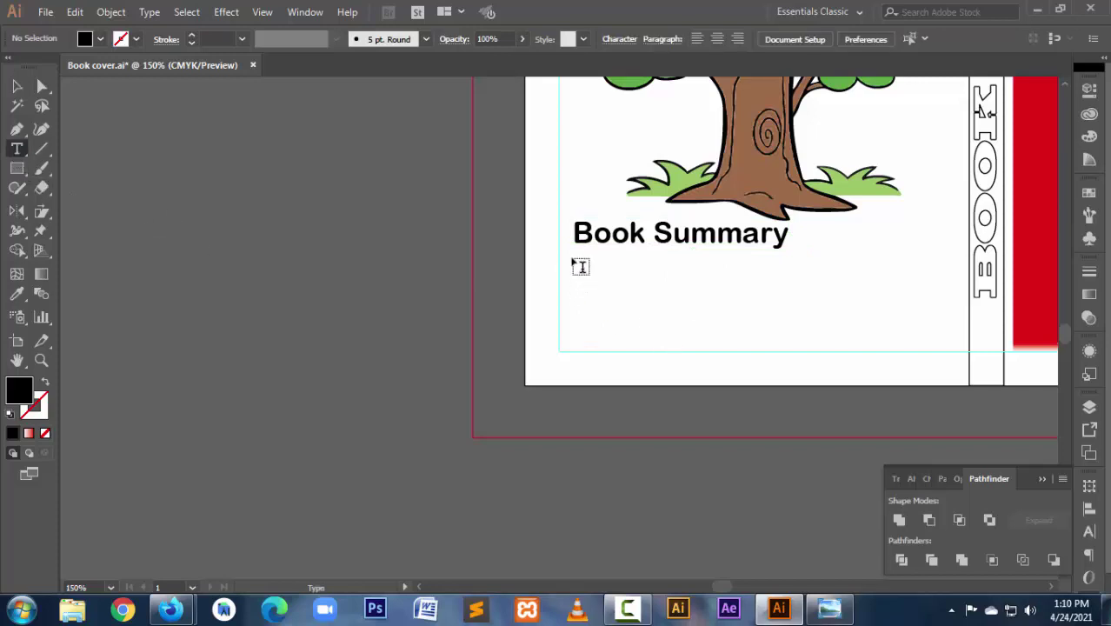
drag(580, 266, 965, 343)
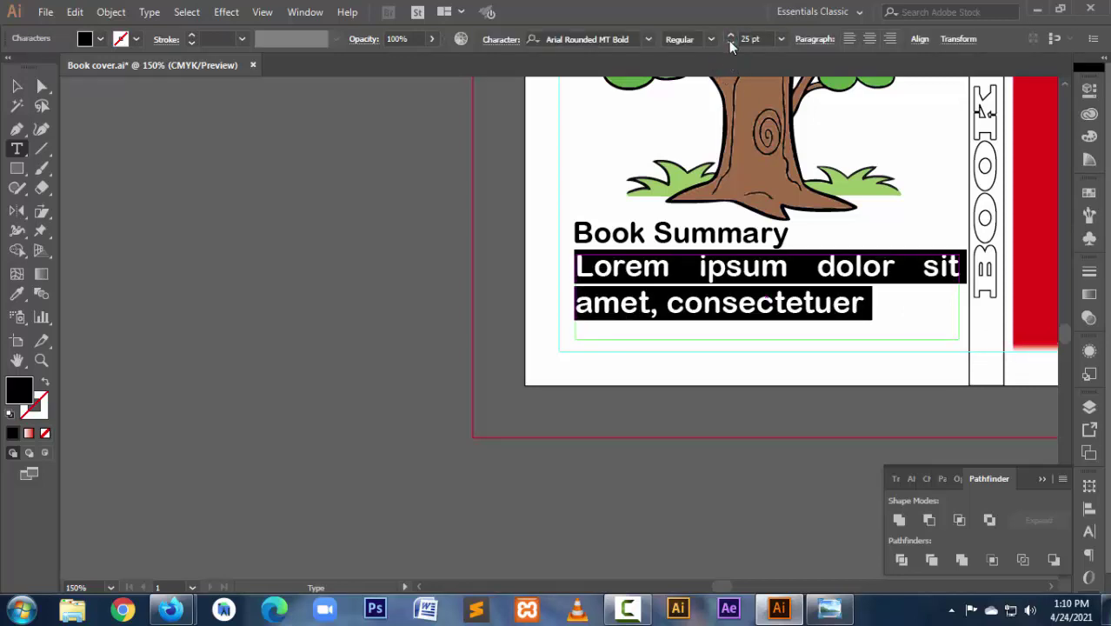
click(730, 43)
click(730, 43)
click(730, 43)
click(730, 43)
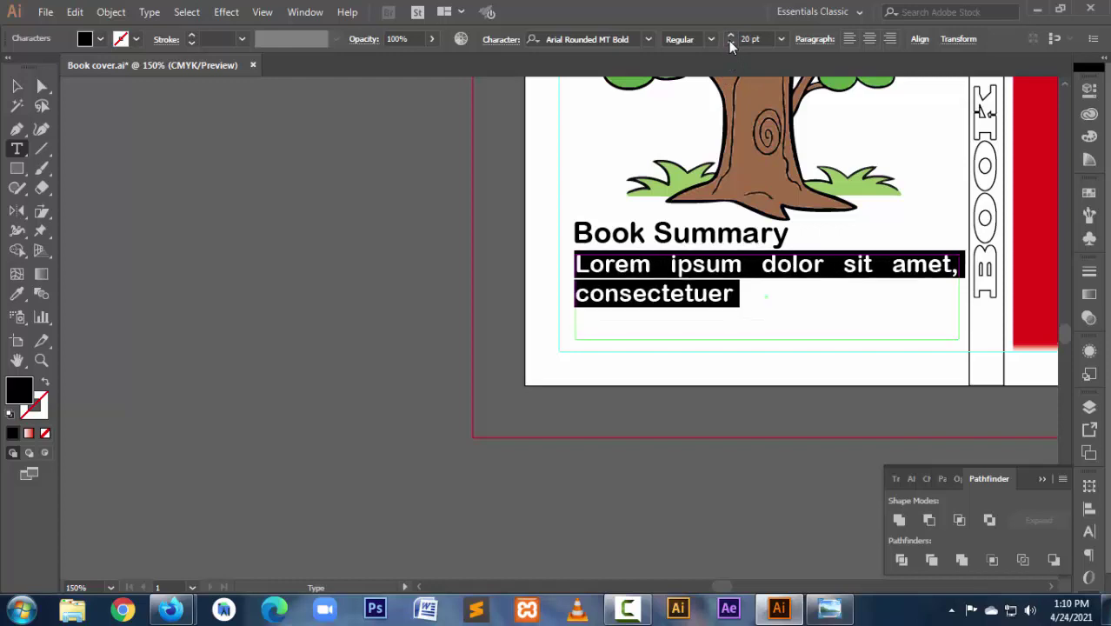
click(730, 43)
click(730, 43)
click(731, 43)
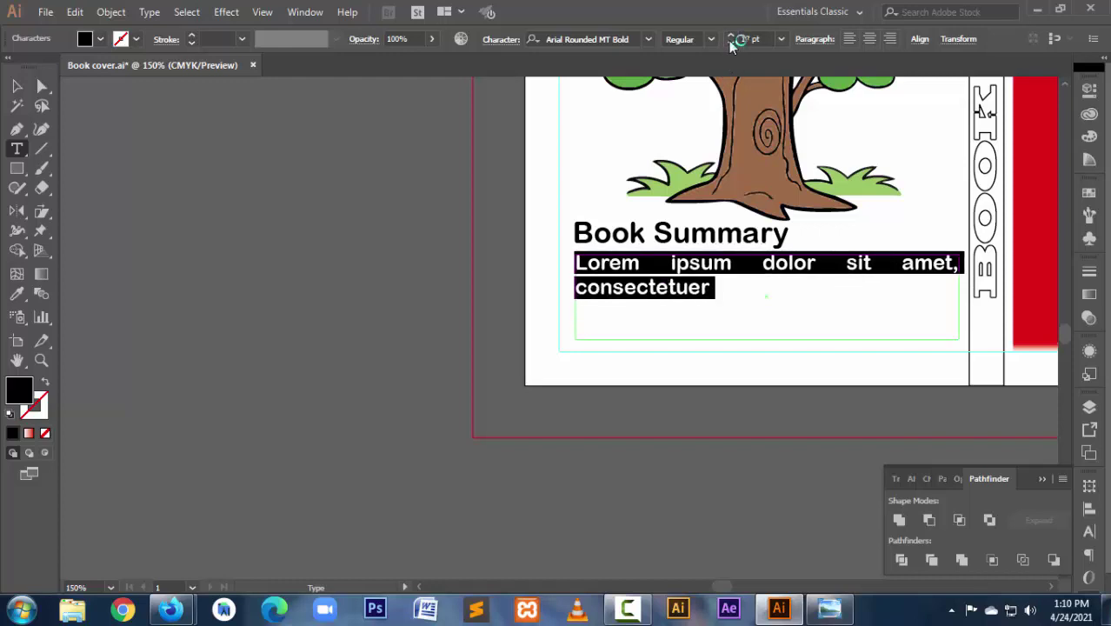
click(730, 42)
click(731, 42)
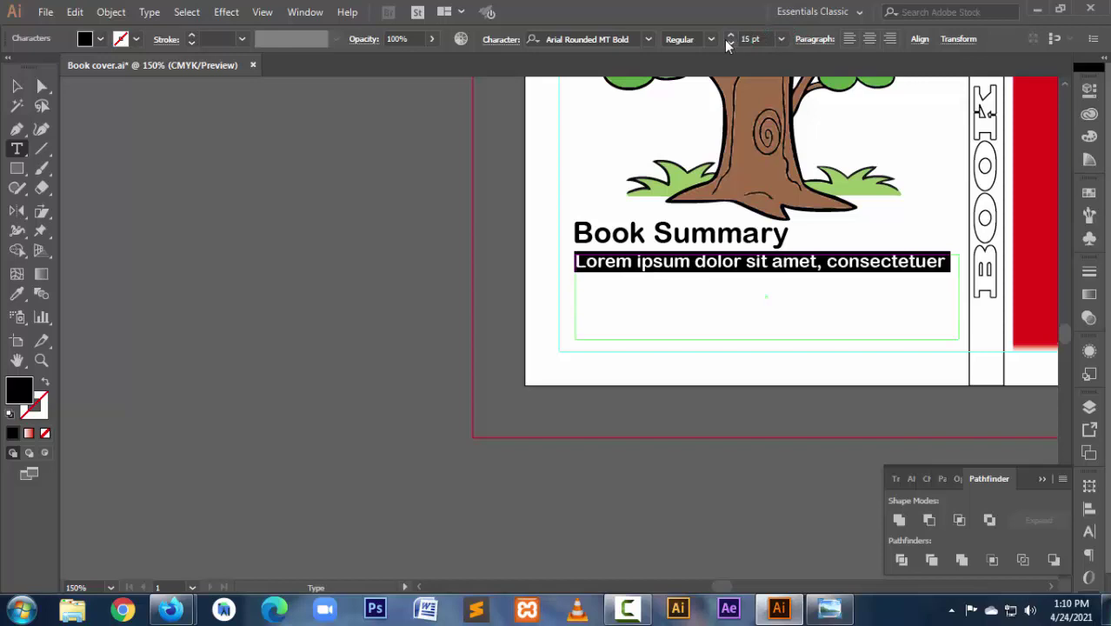
click(730, 42)
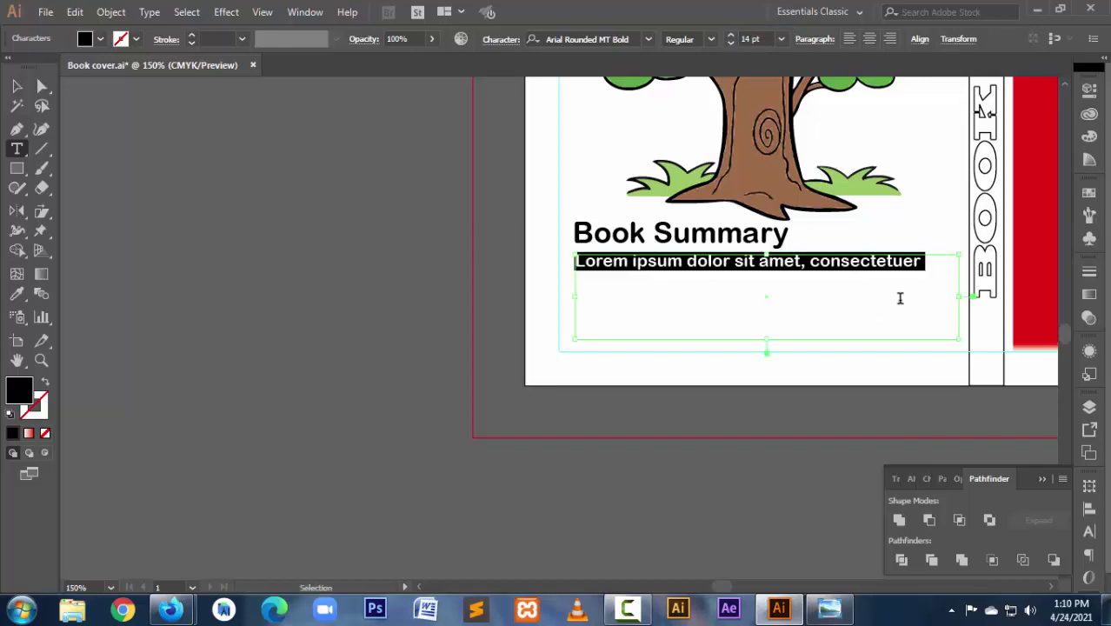
Step: Paste extra copies of the Lorem ipsum line to fill four justified lines
click(934, 283)
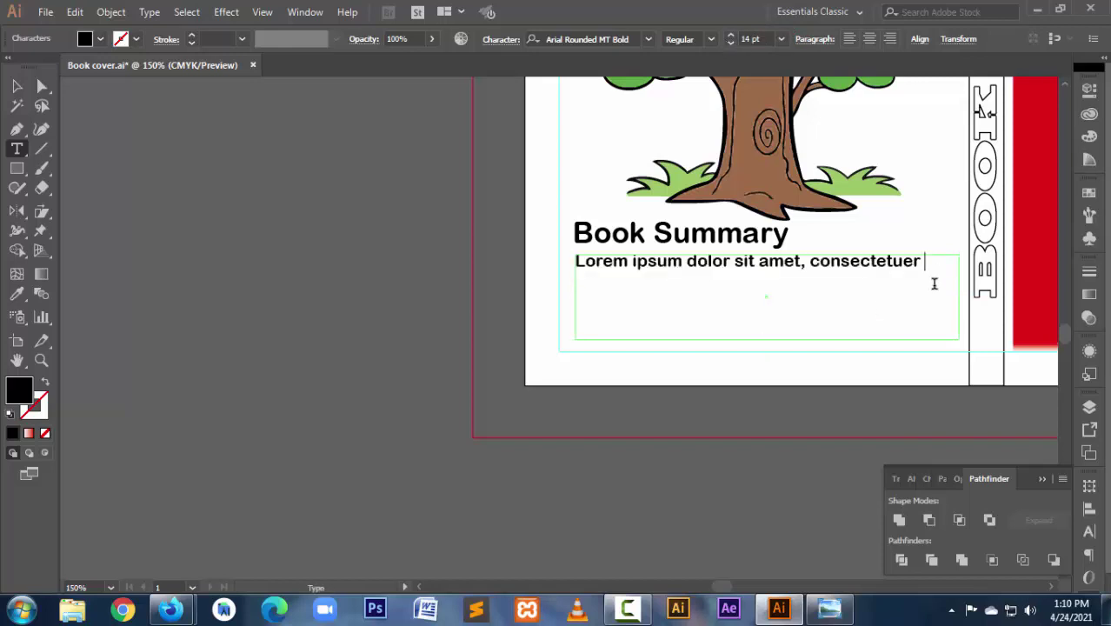
text(Lorem ipsum dolor sit amet, consectetuer)
text(Lorem ipsum dolor sit amet, consectetuer)
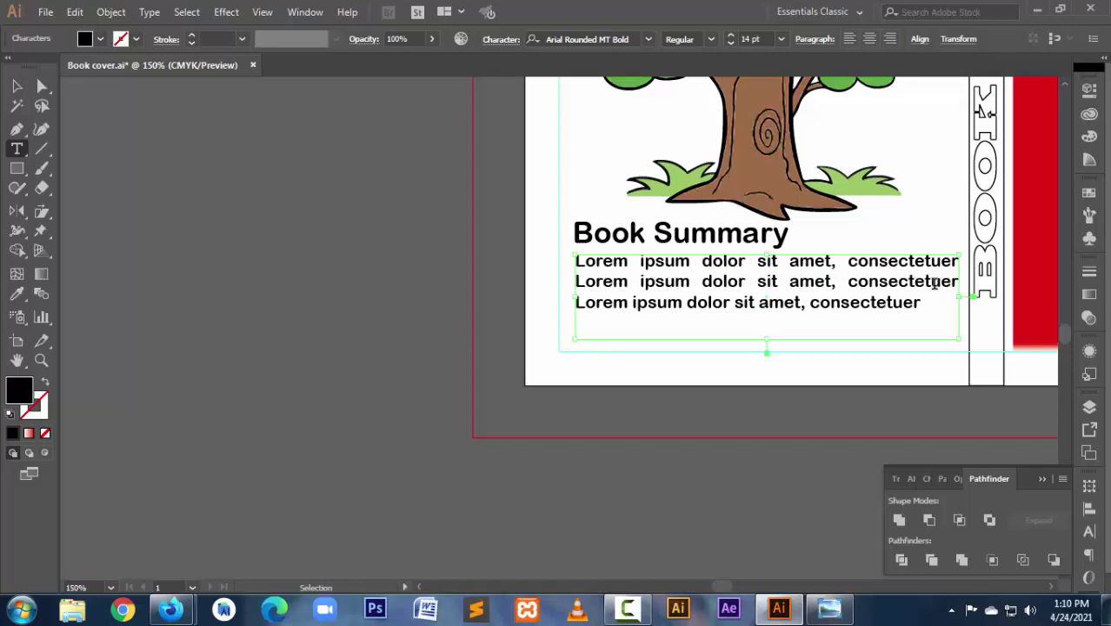
text(Lorem ipsum dolor sit amet, consectetuer)
key(ctrl+v)
key(Escape)
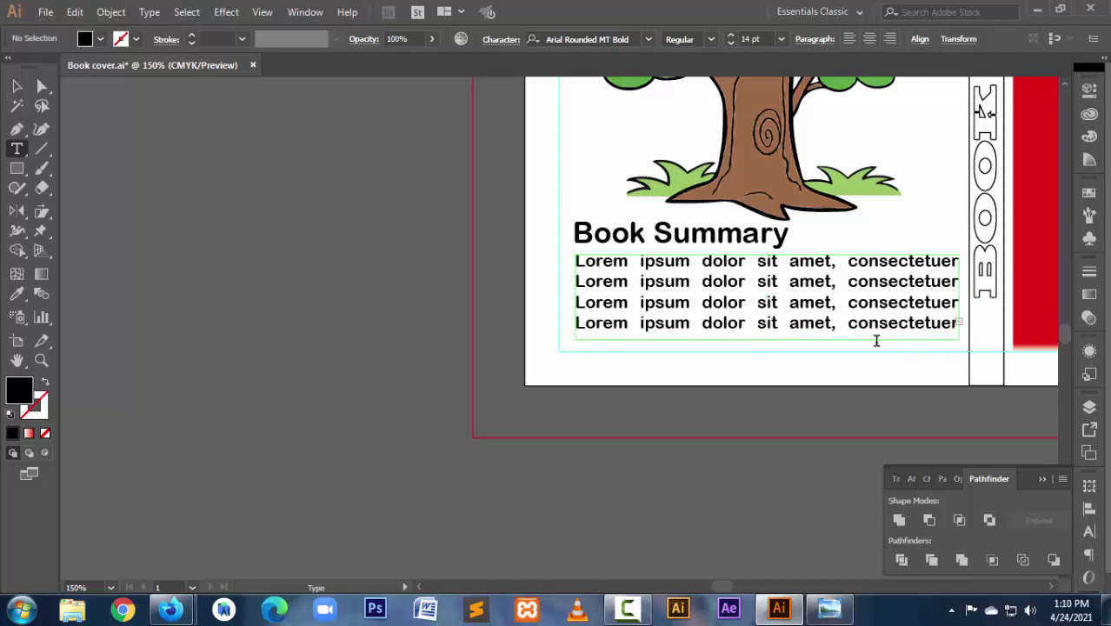
click(16, 85)
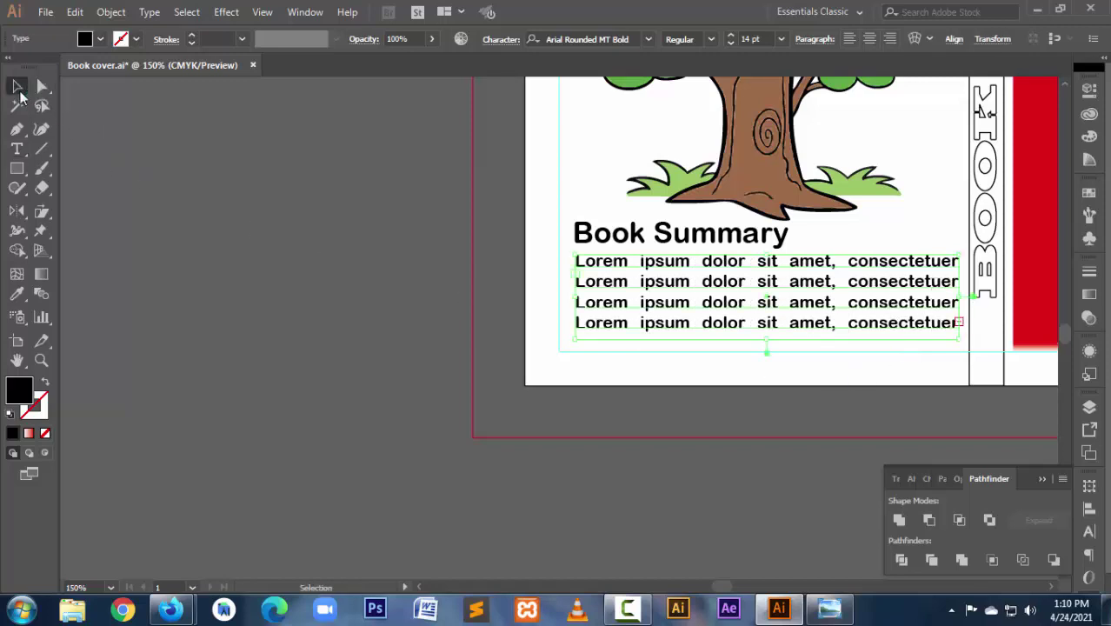
click(348, 322)
ctrl+alt+click(811, 337)
ctrl+alt+click(769, 337)
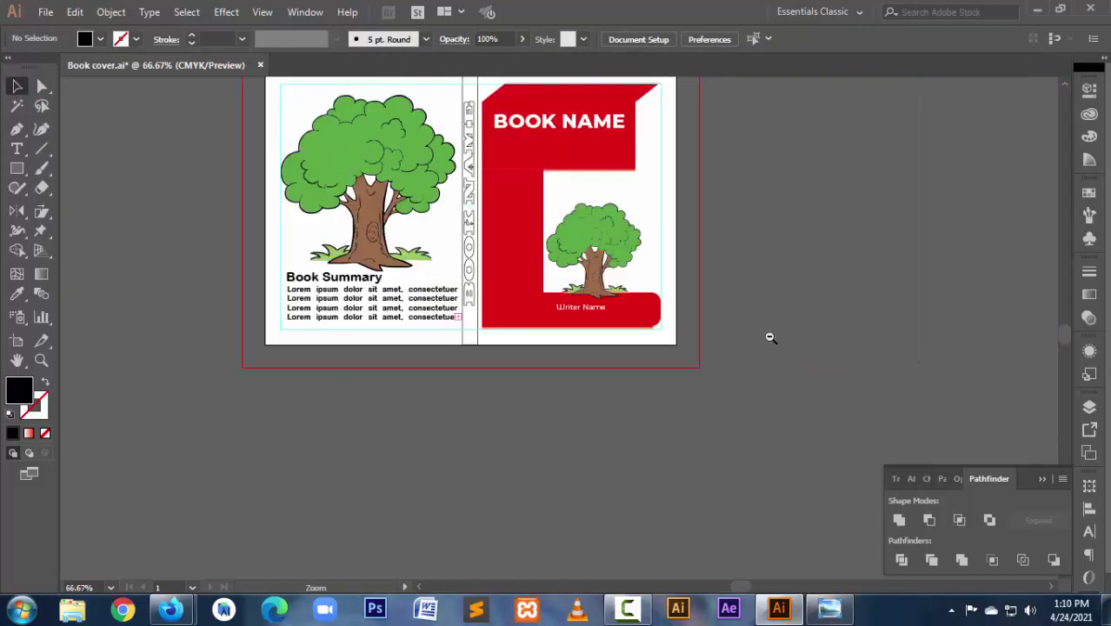
Step: Select the spine rectangle and swap fill and stroke so its fill becomes black
ctrl+alt+click(465, 337)
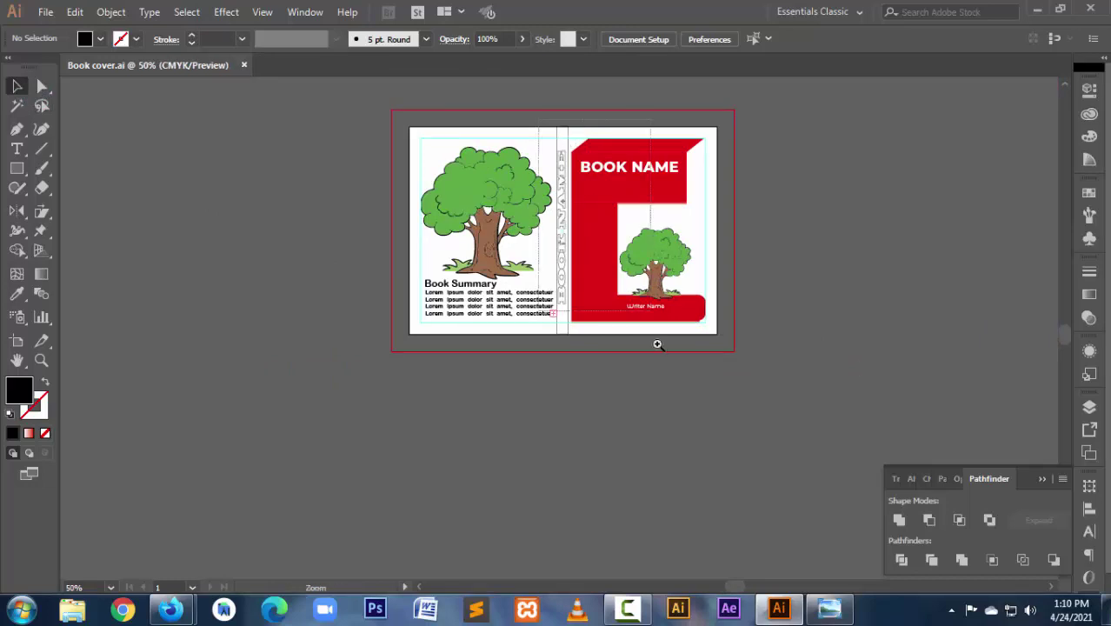
scroll(657, 342, up, 3)
click(494, 451)
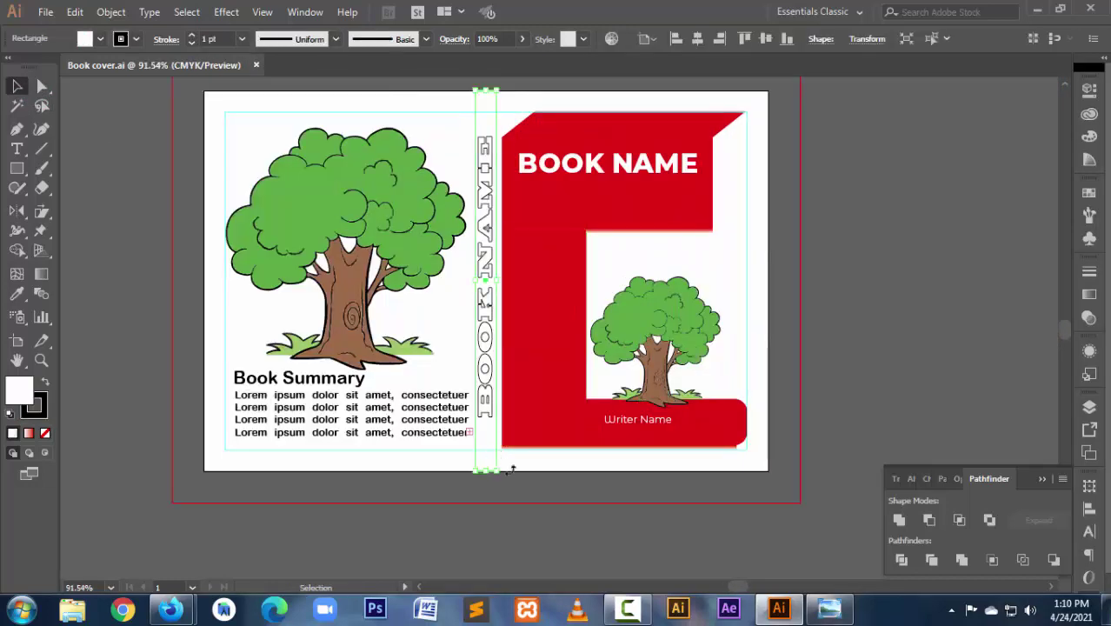
click(42, 383)
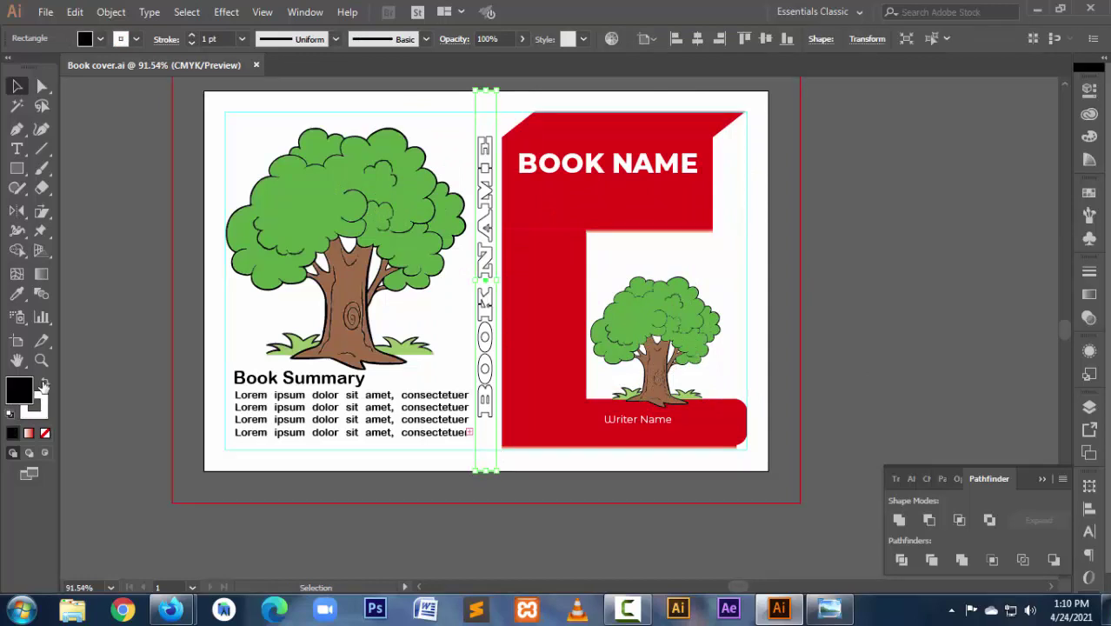
click(539, 518)
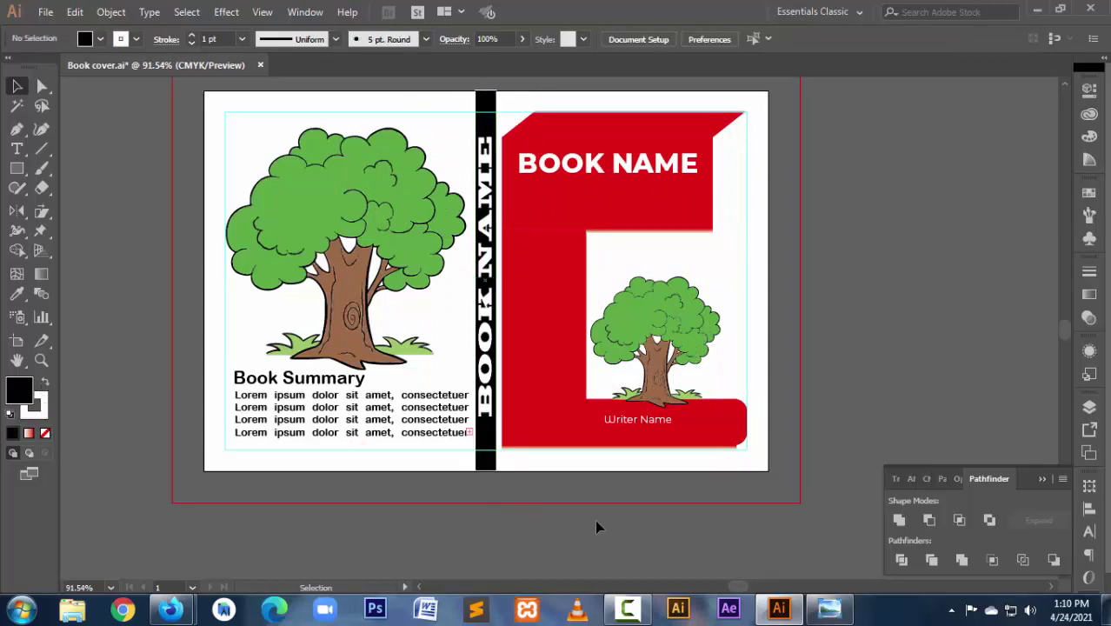
click(489, 131)
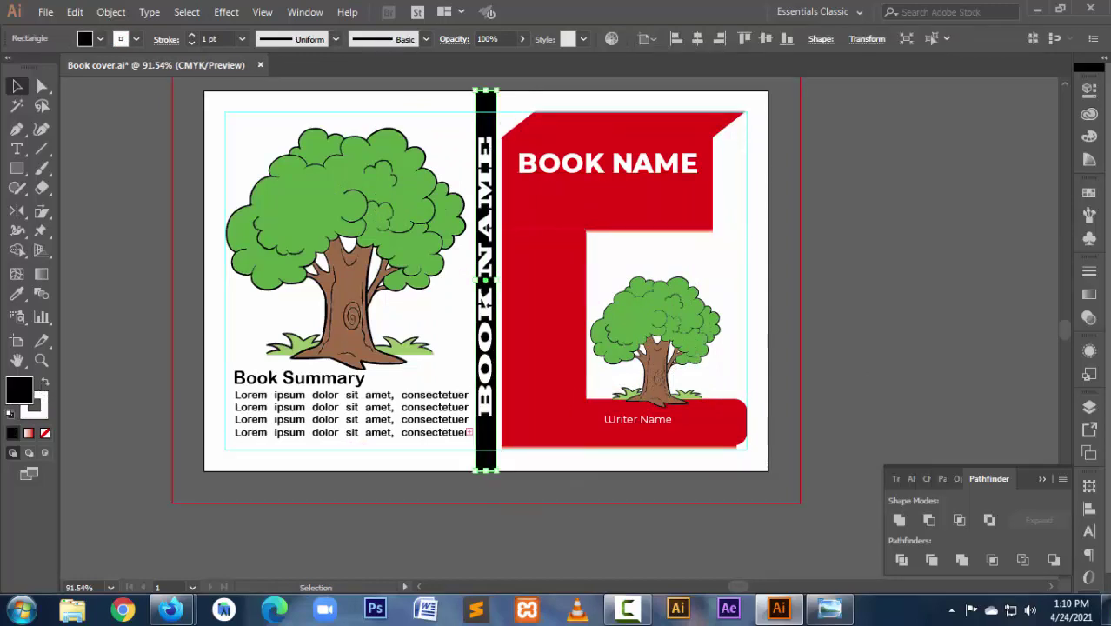
Step: Try grey-green, dark purple and grey Color Guide variations on the spine
click(1089, 159)
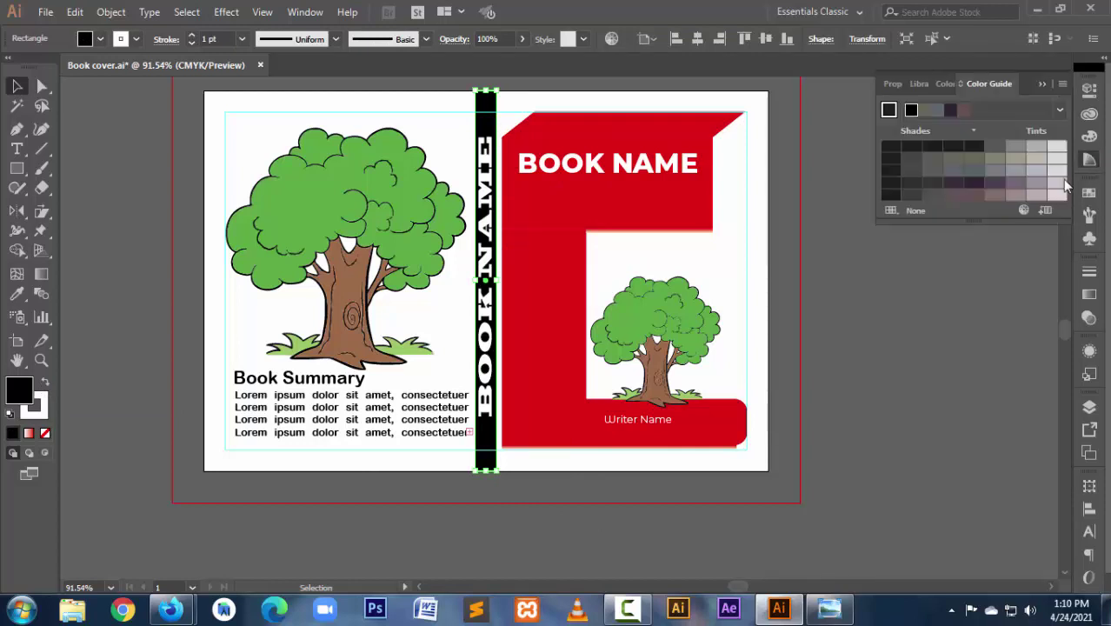
click(932, 108)
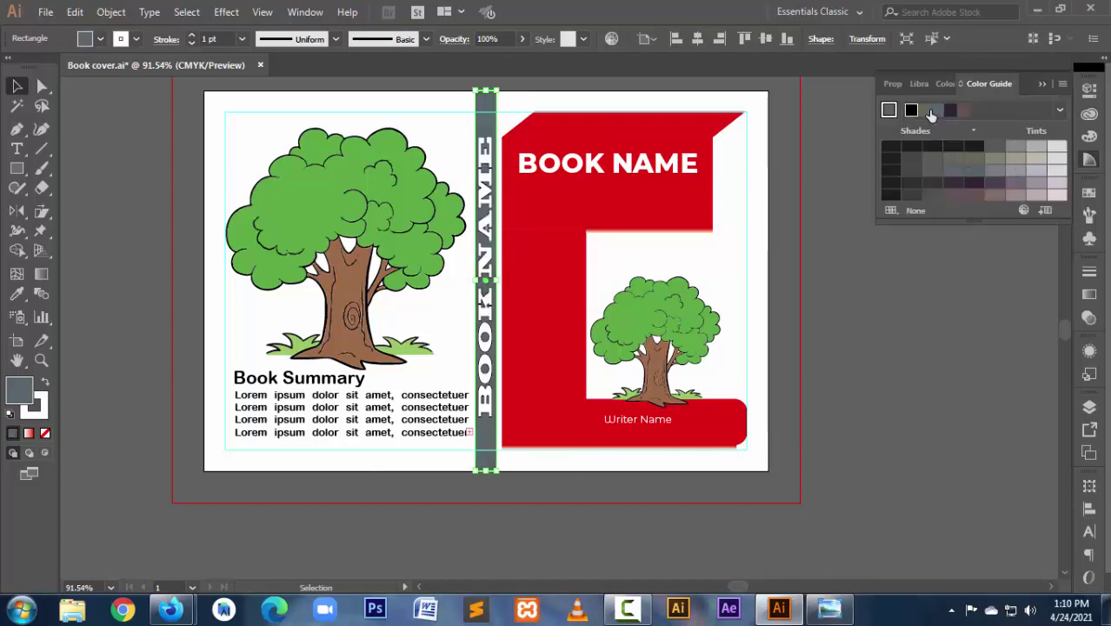
click(943, 111)
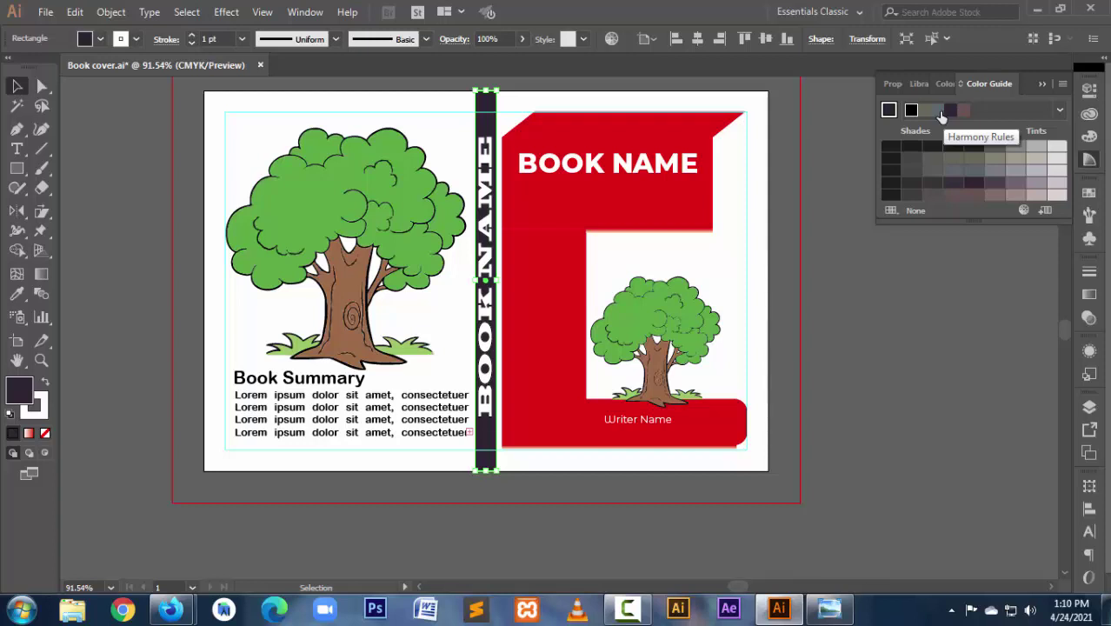
click(940, 113)
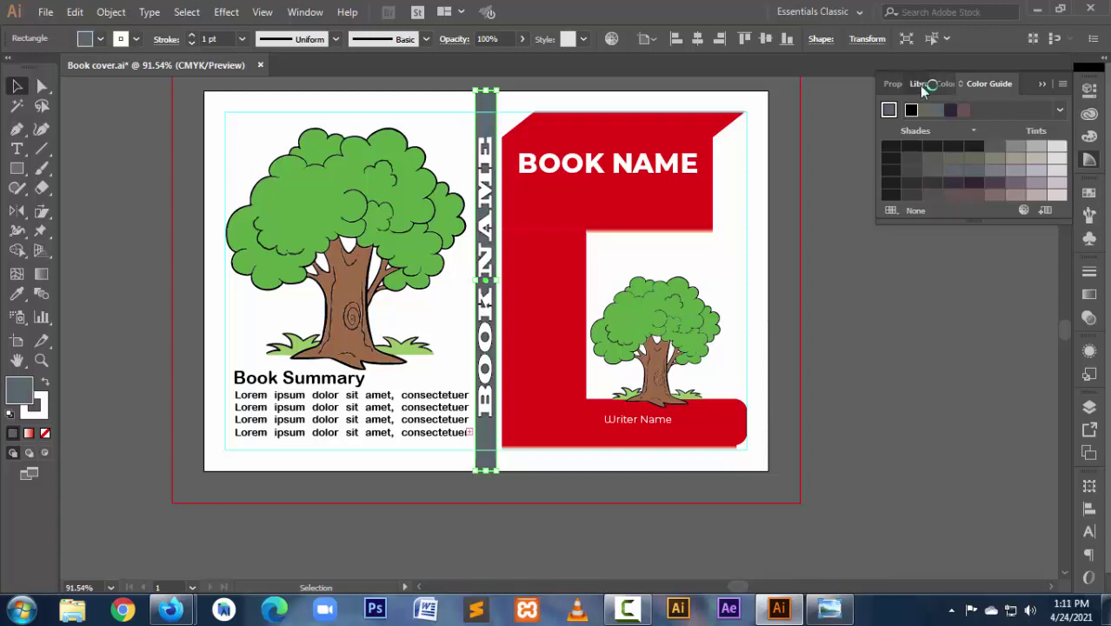
Step: Set the spine fill to dark blue CMYK C100 M56 Y0 K61
click(917, 85)
click(976, 84)
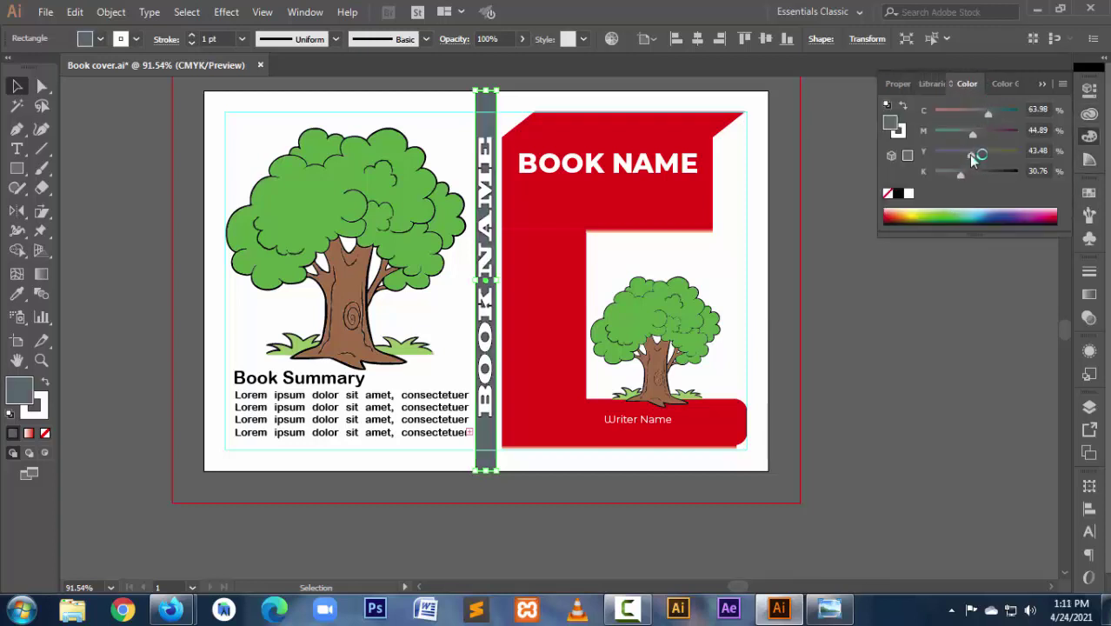
click(898, 152)
drag(972, 133, 1043, 119)
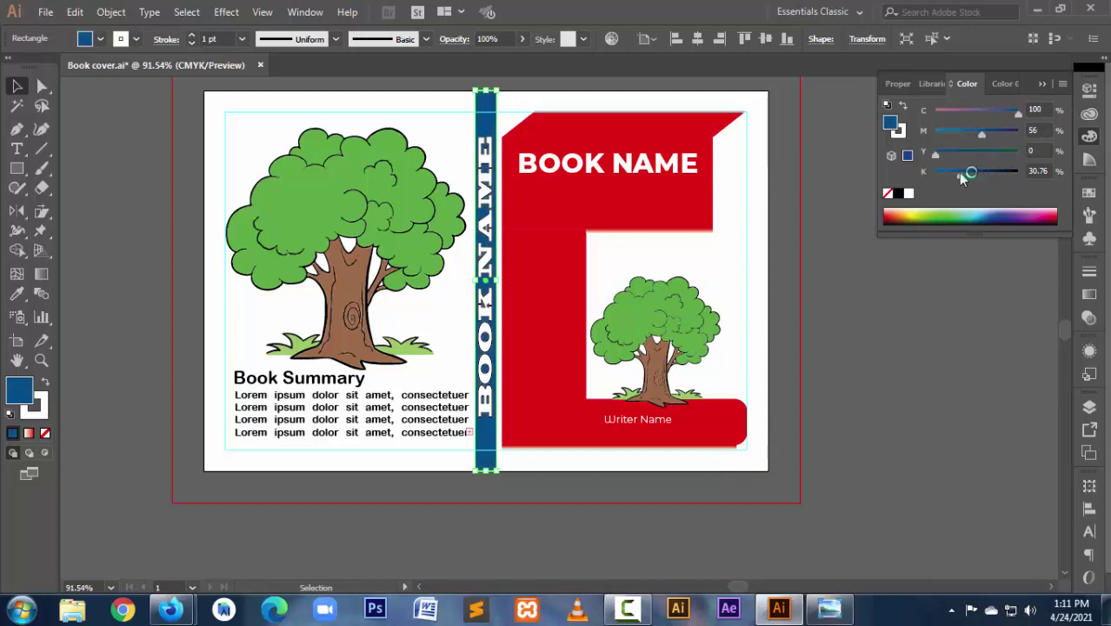
drag(960, 175, 988, 178)
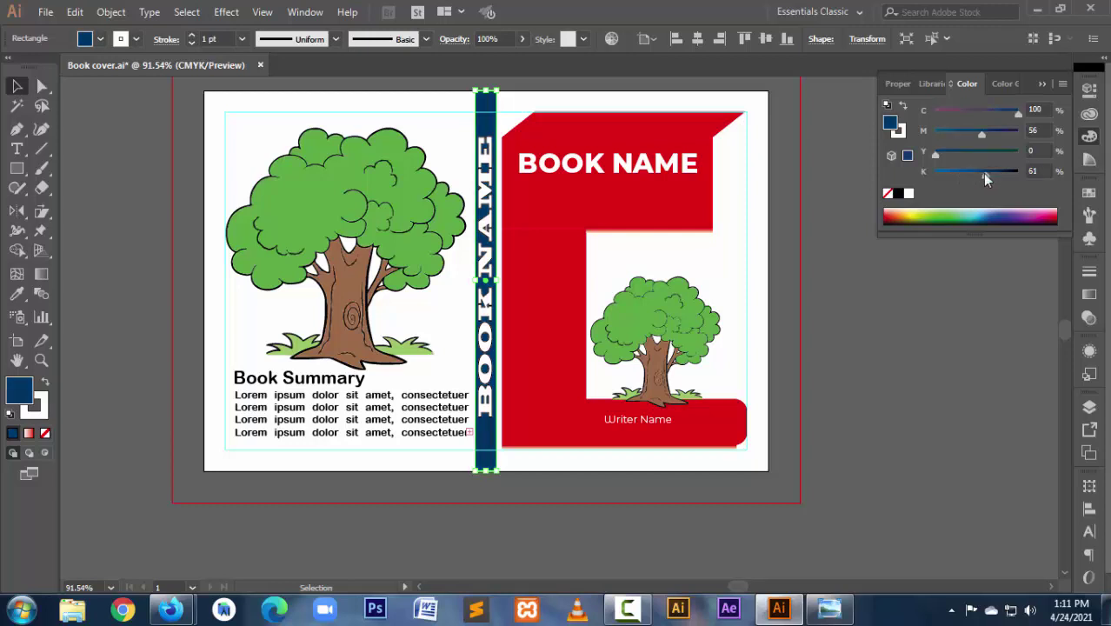
click(837, 356)
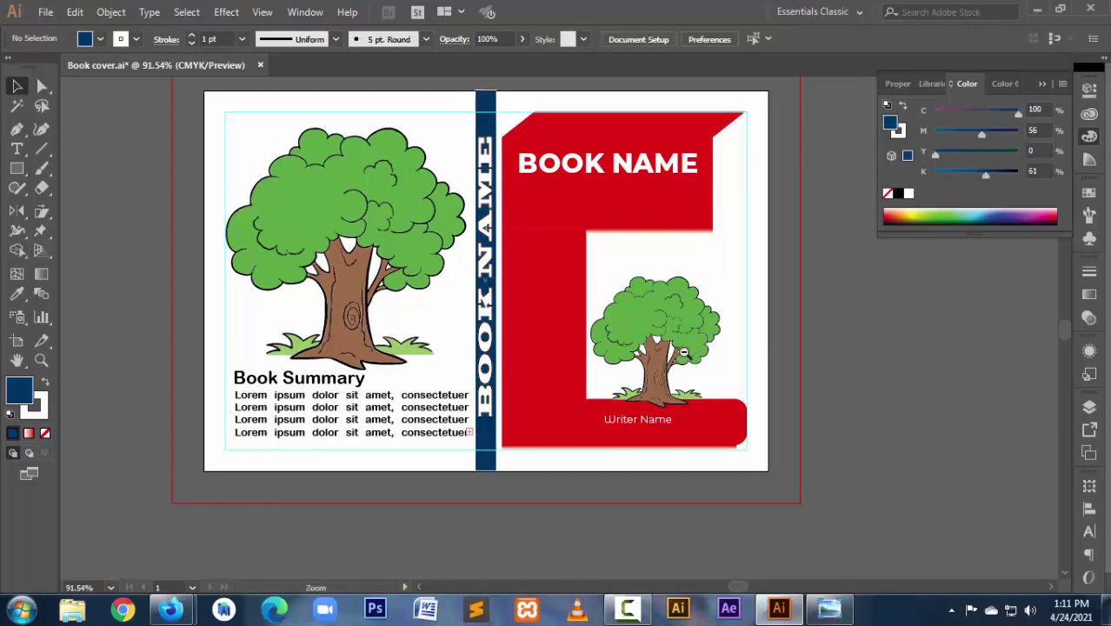
Step: Zoom out to the whole cover and save the document
key(ctrl+minus)
key(ctrl+minus)
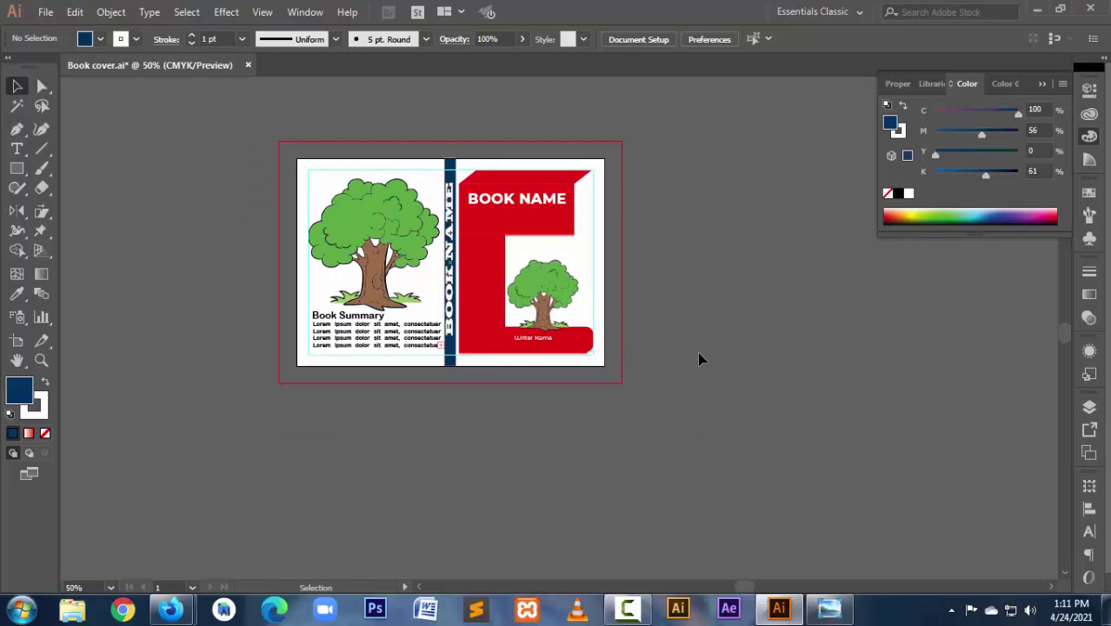
key(a)
key(ctrl+s)
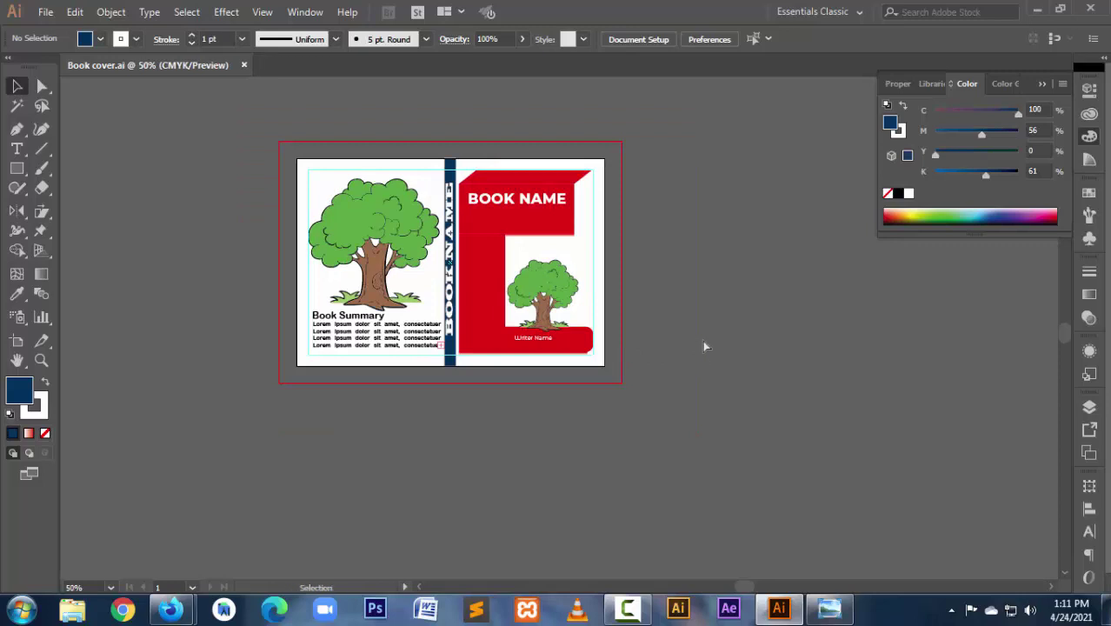